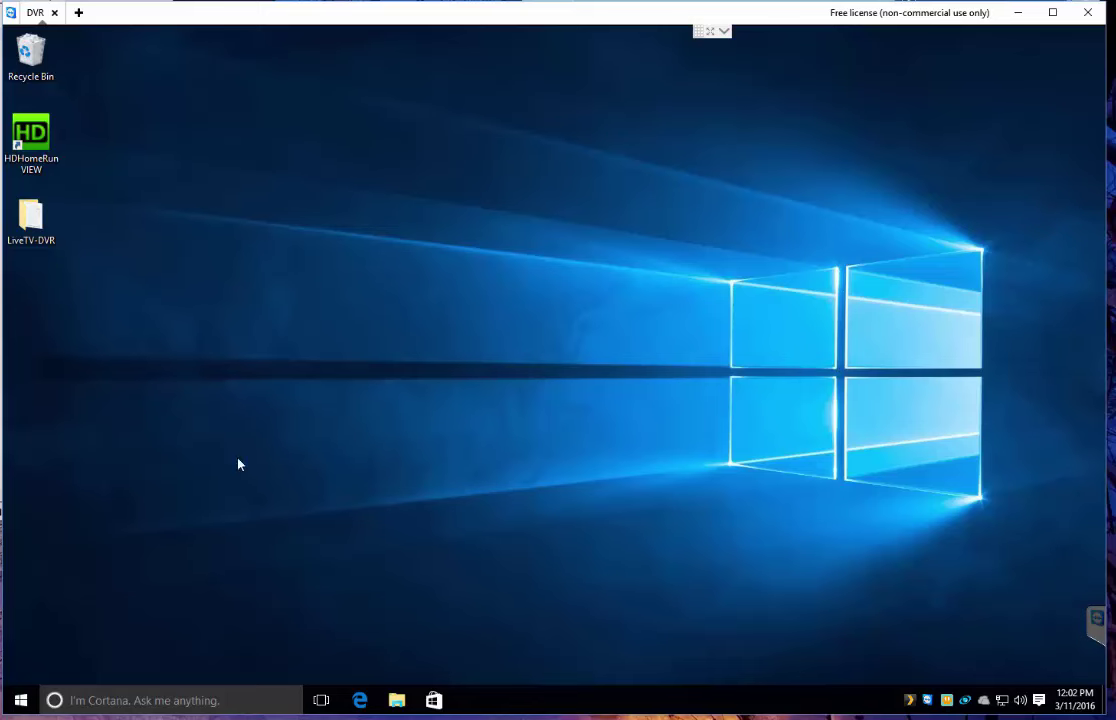
Step: Open the LiveTV-DVR folder on the desktop and go into its "4. Plex - Live TV" subfolder
double_click(60, 226)
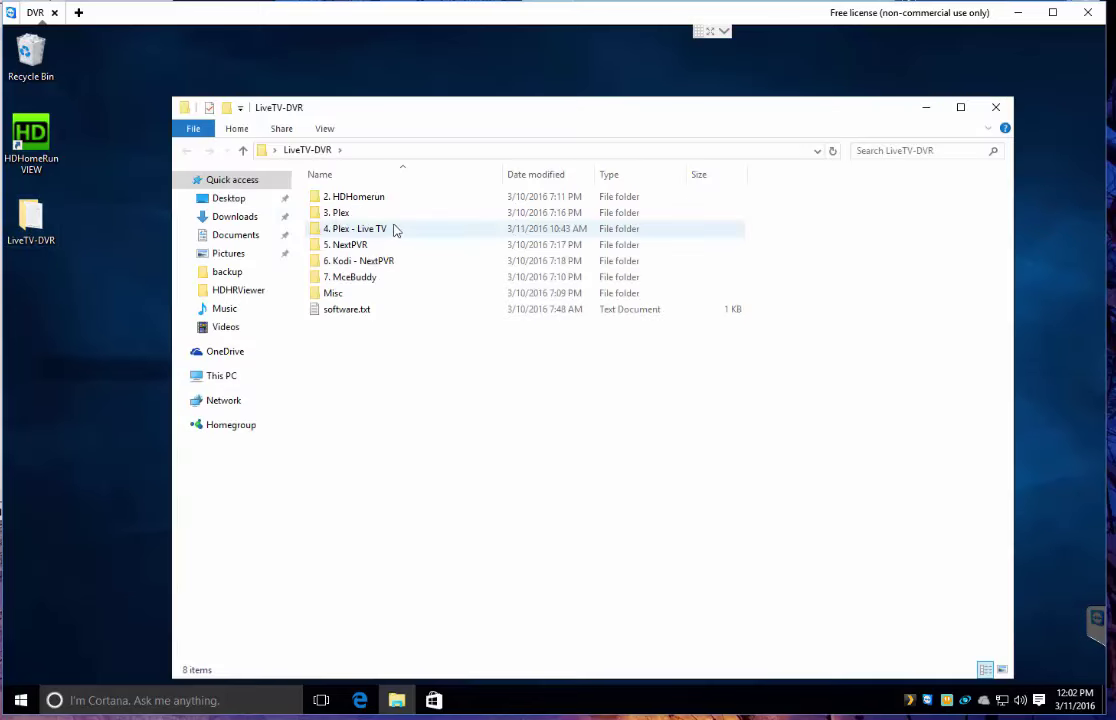
left_click(372, 229)
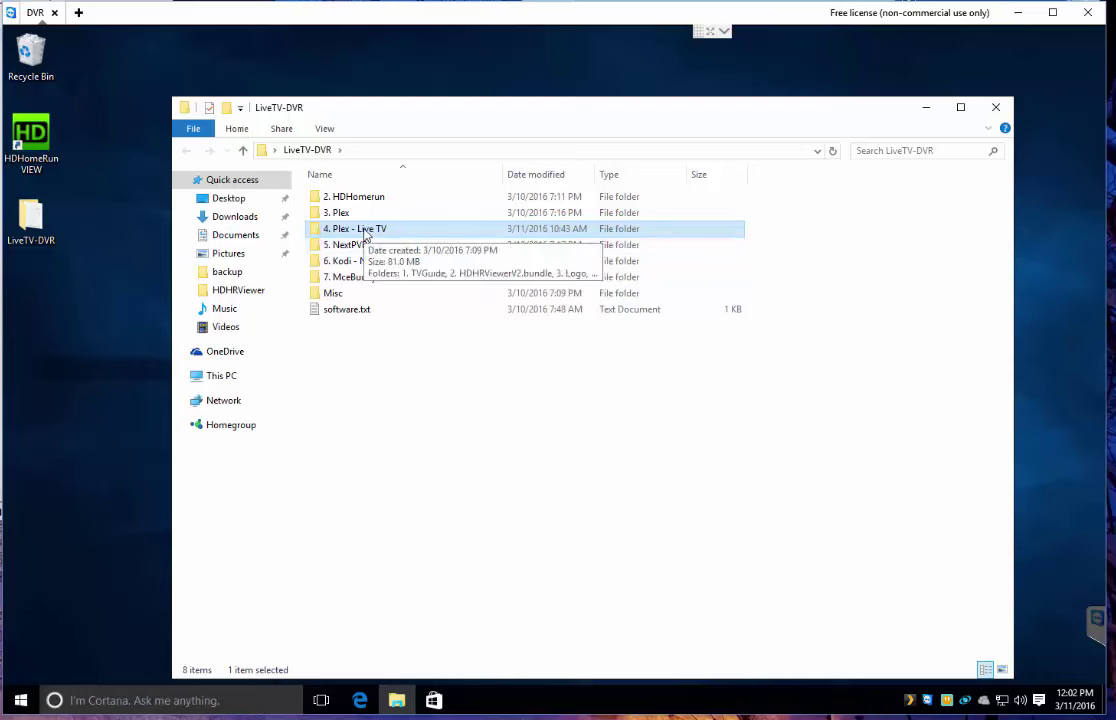
double_click(364, 230)
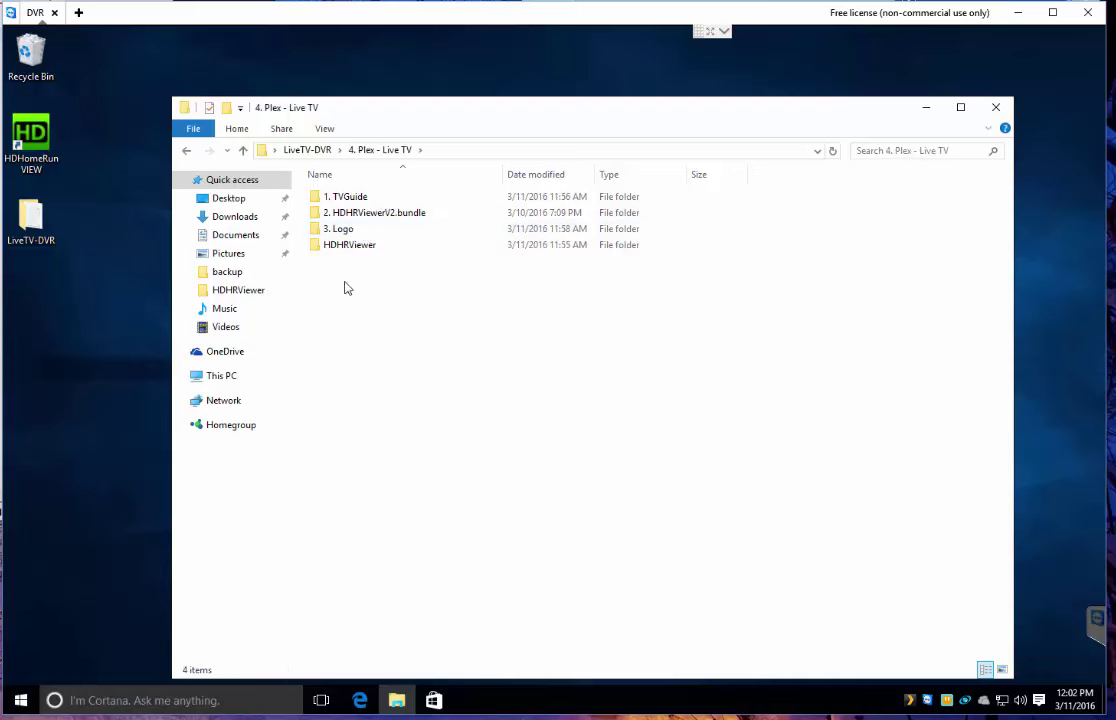
left_click(348, 198)
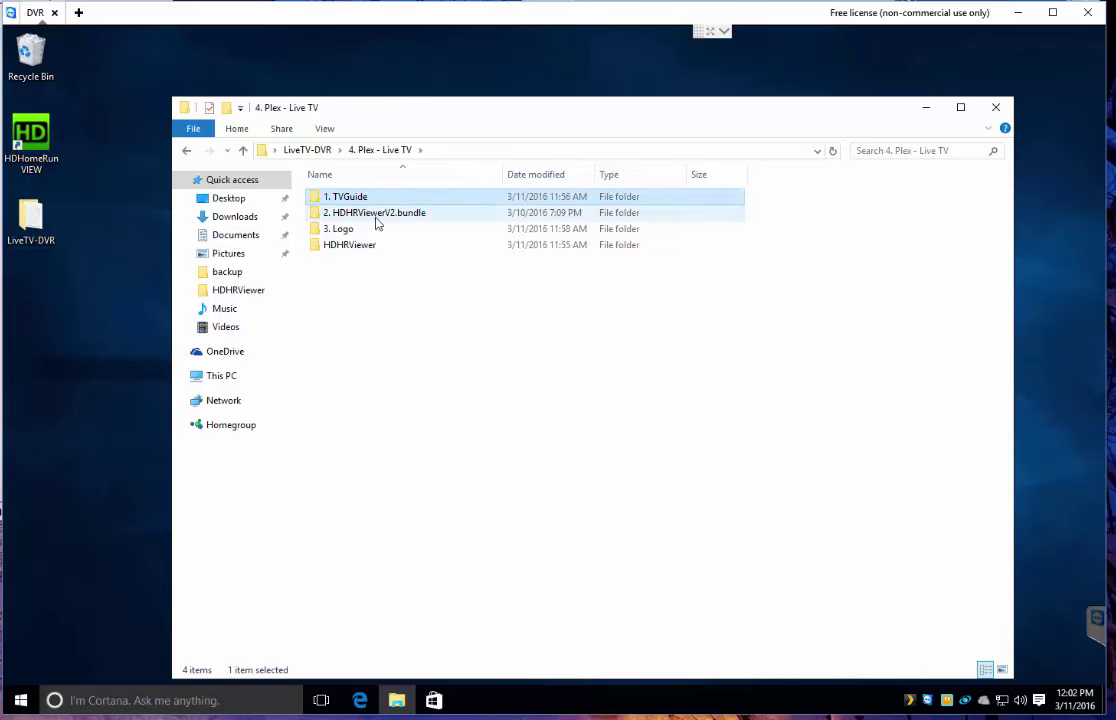
left_click(370, 214)
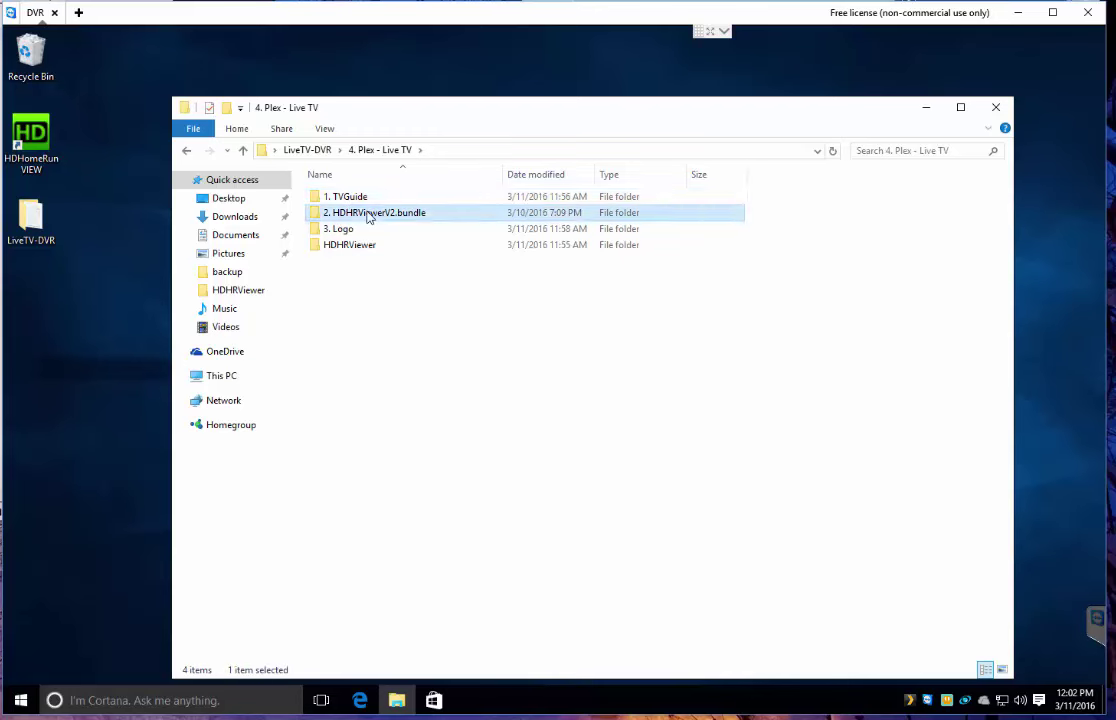
left_click(345, 199)
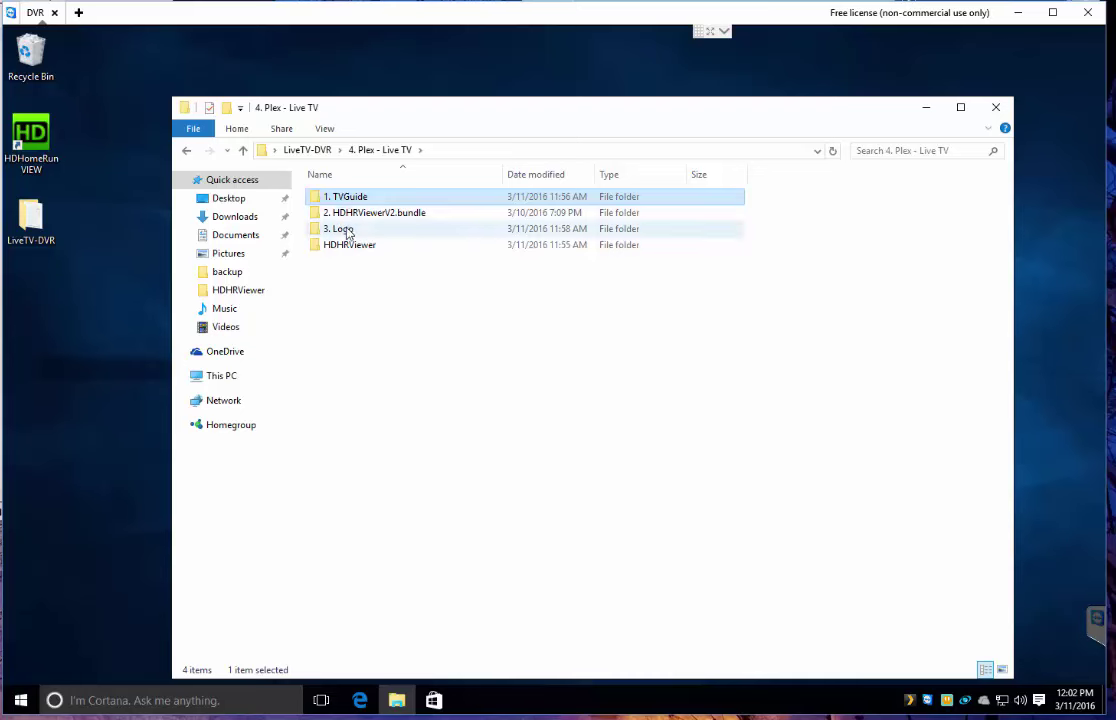
left_click(347, 231)
left_click(463, 357)
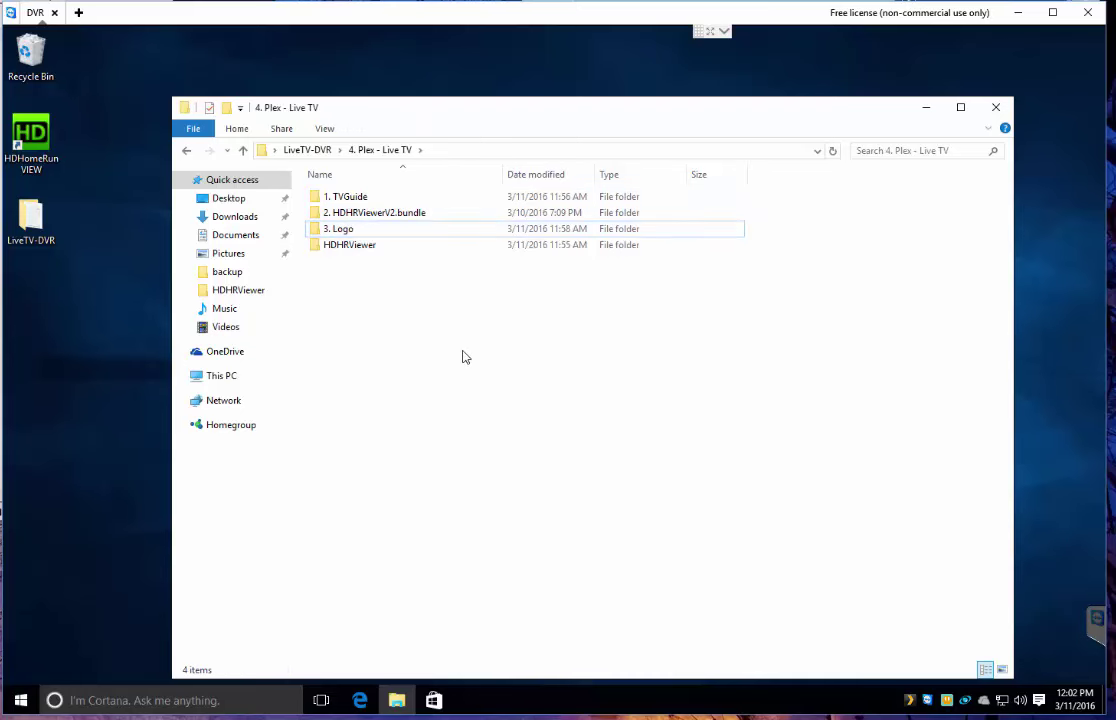
left_click(373, 219)
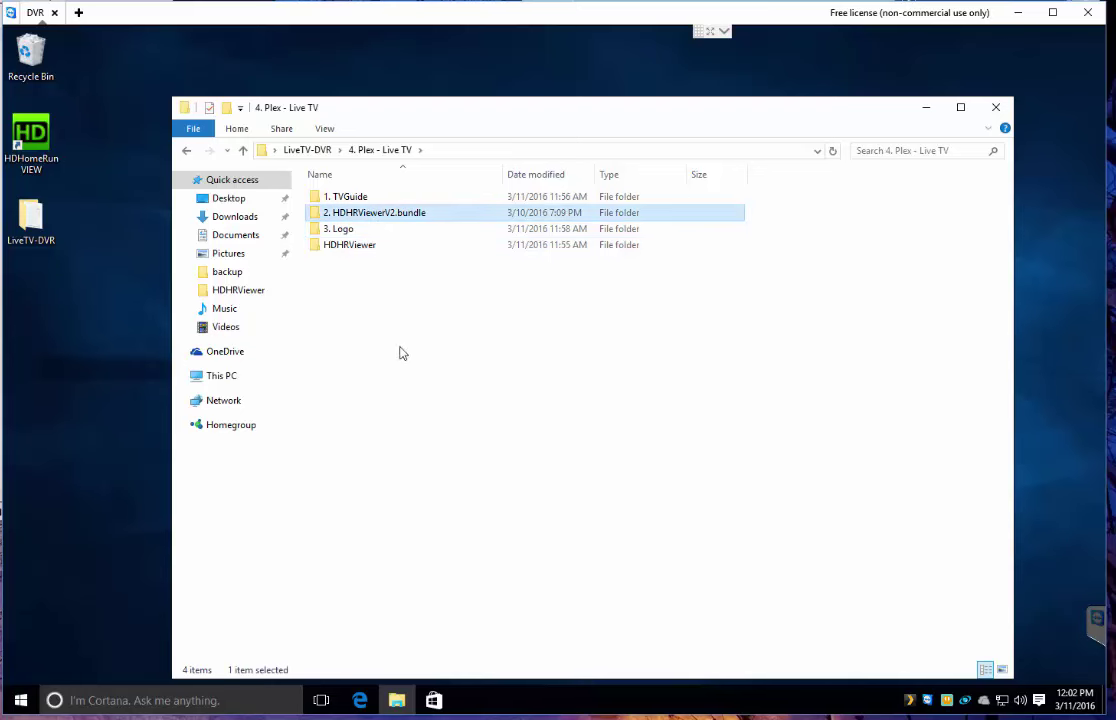
left_click(398, 349)
Step: Switch to the Edge browser and review the Channel Logo setup instructions on the HDHR Viewer site
key("alt+Tab")
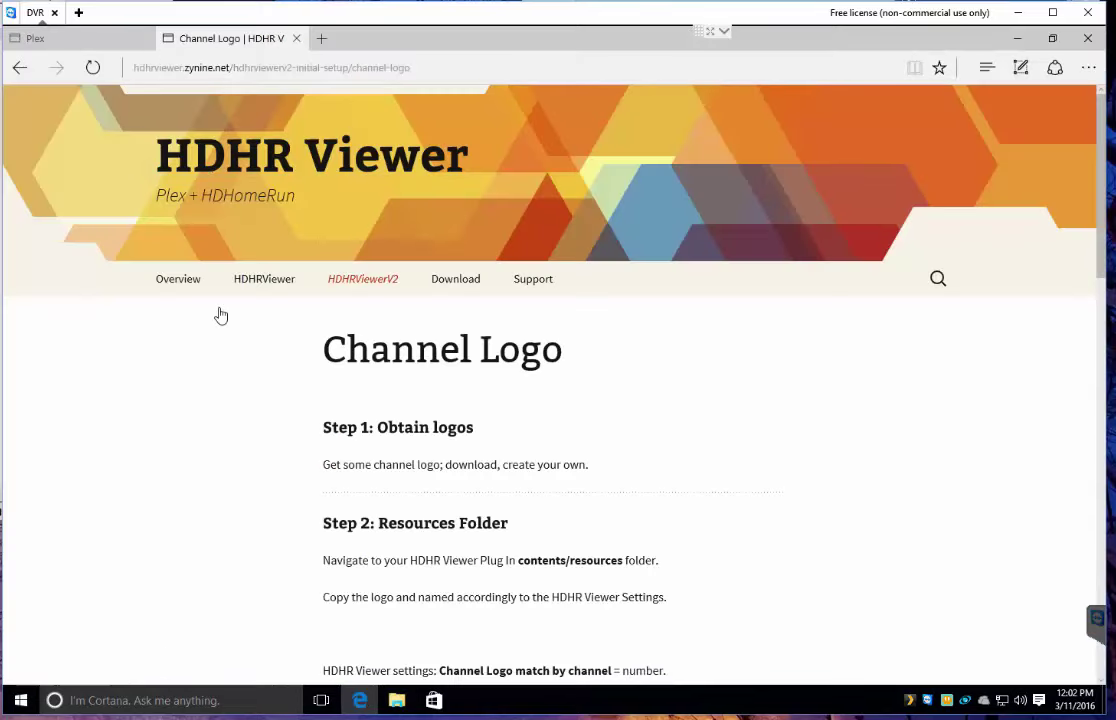
left_click(154, 67)
mouse_move(256, 290)
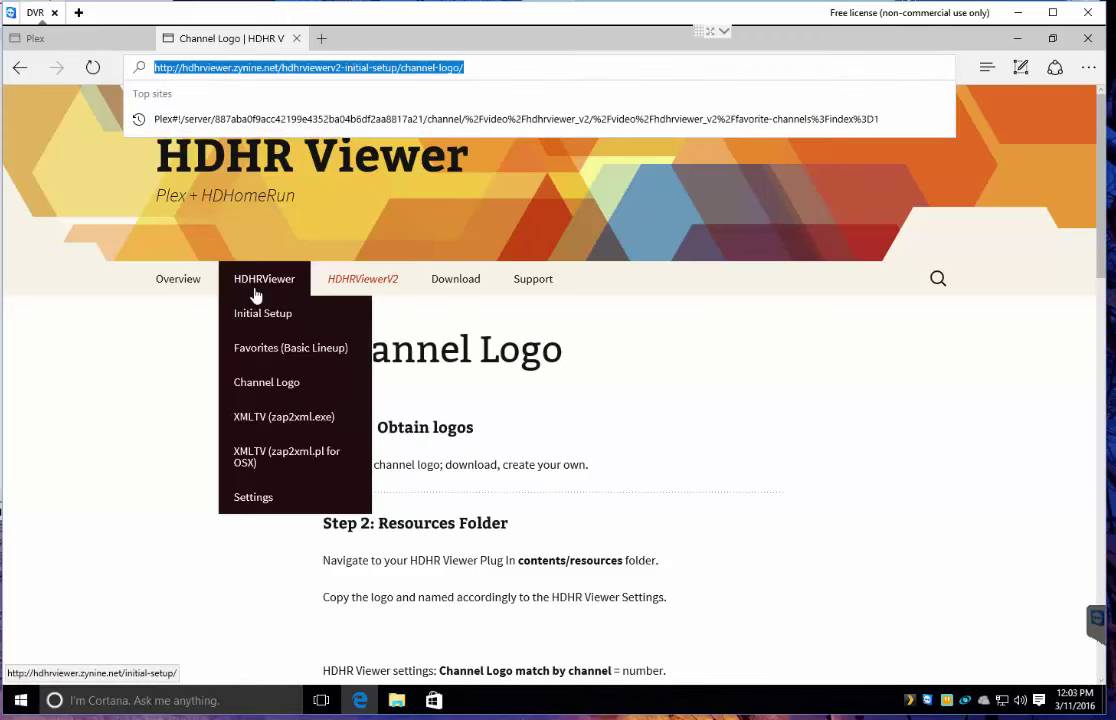
mouse_move(368, 287)
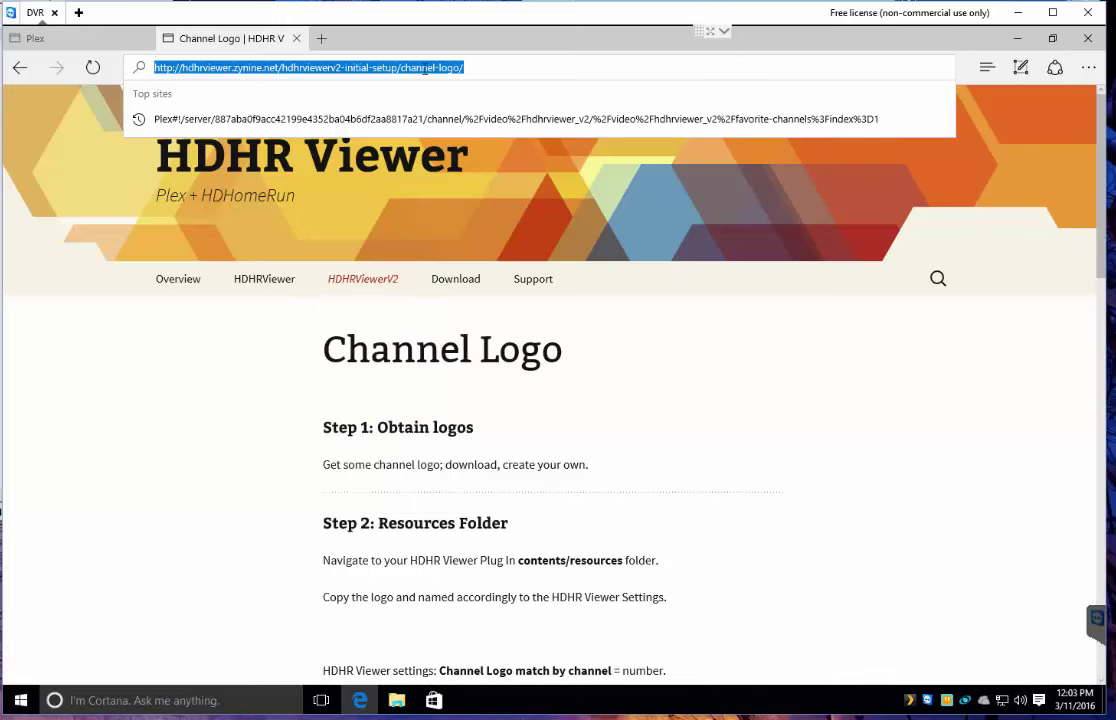
scroll(497, 558, "down", 4)
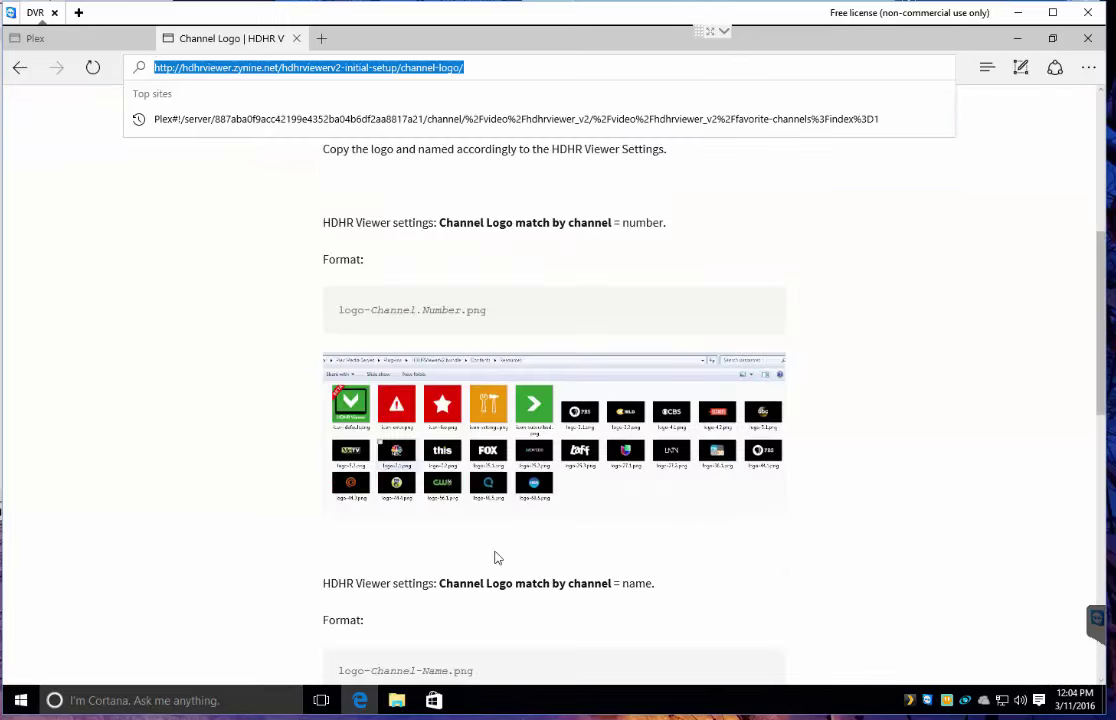
scroll(497, 558, "up", 2)
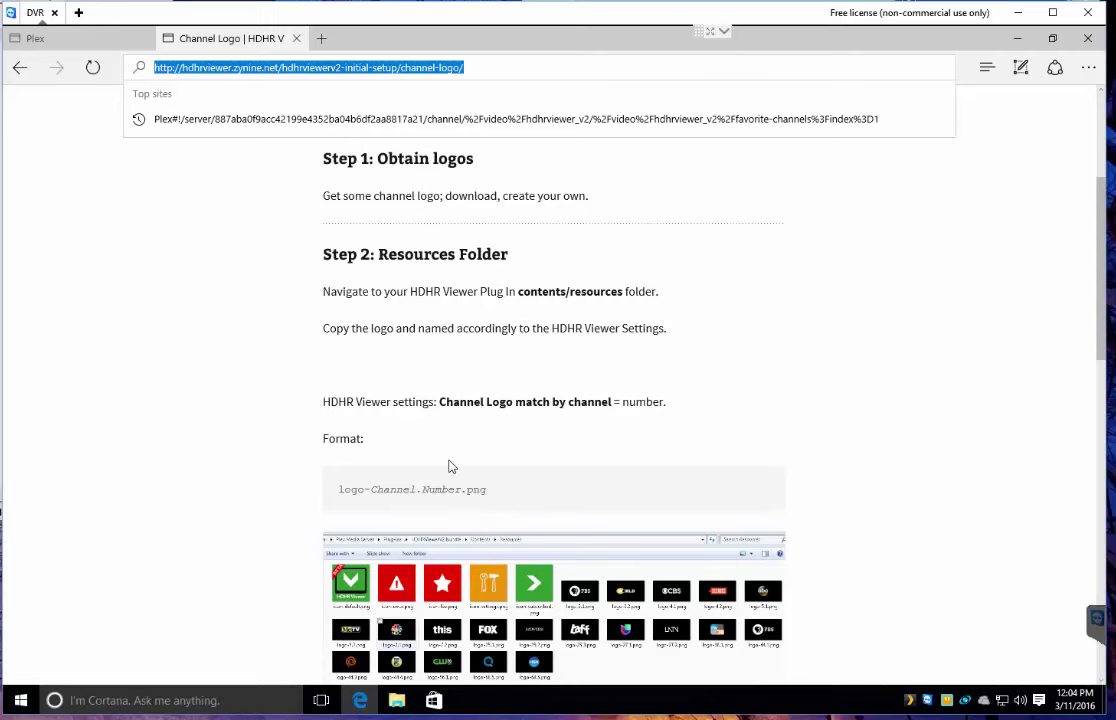
scroll(406, 378, "up", 2)
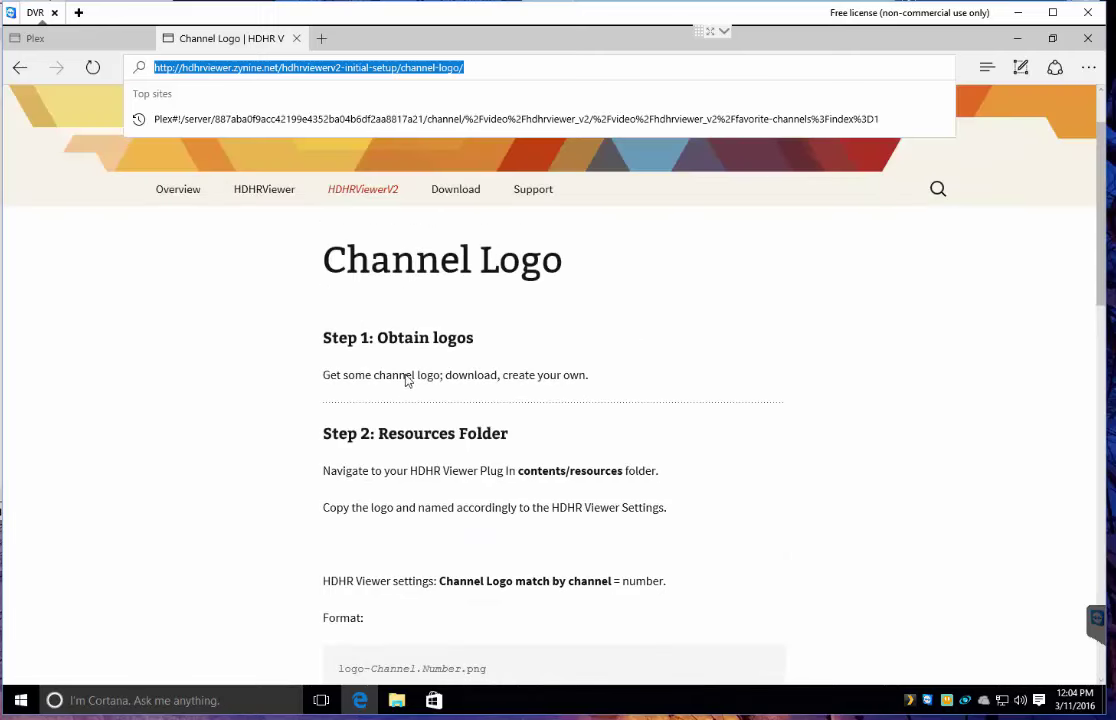
Step: Minimize the browser and open Plex Media Server's Plug-ins folder
left_click(1015, 42)
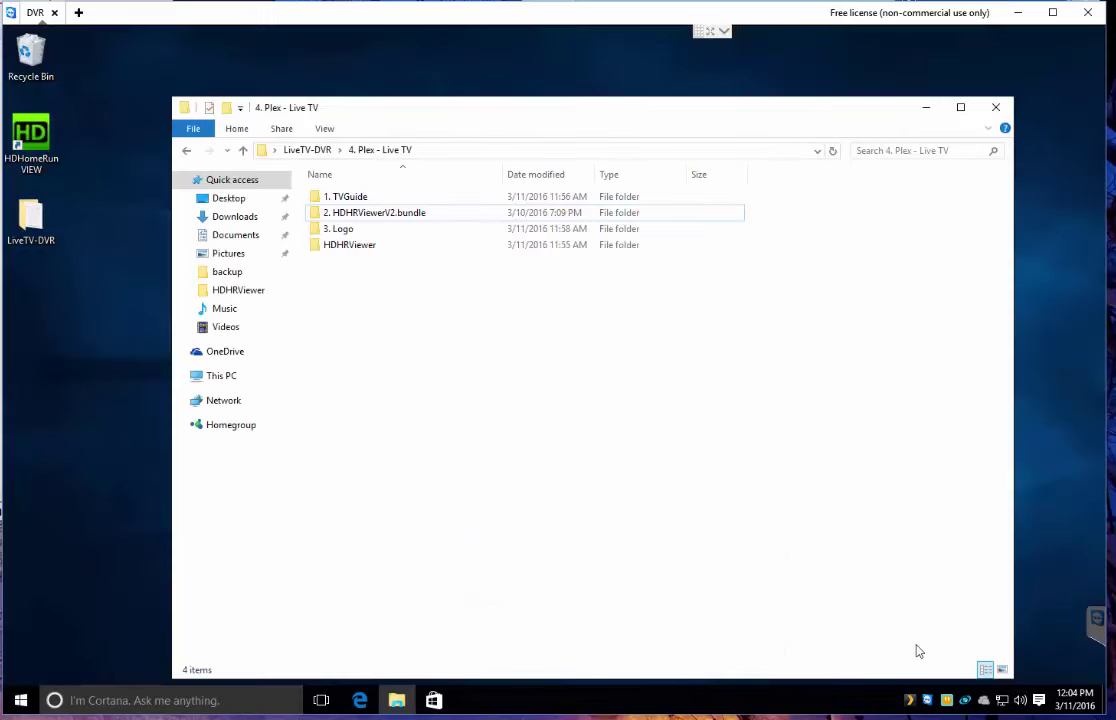
right_click(910, 701)
left_click(955, 569)
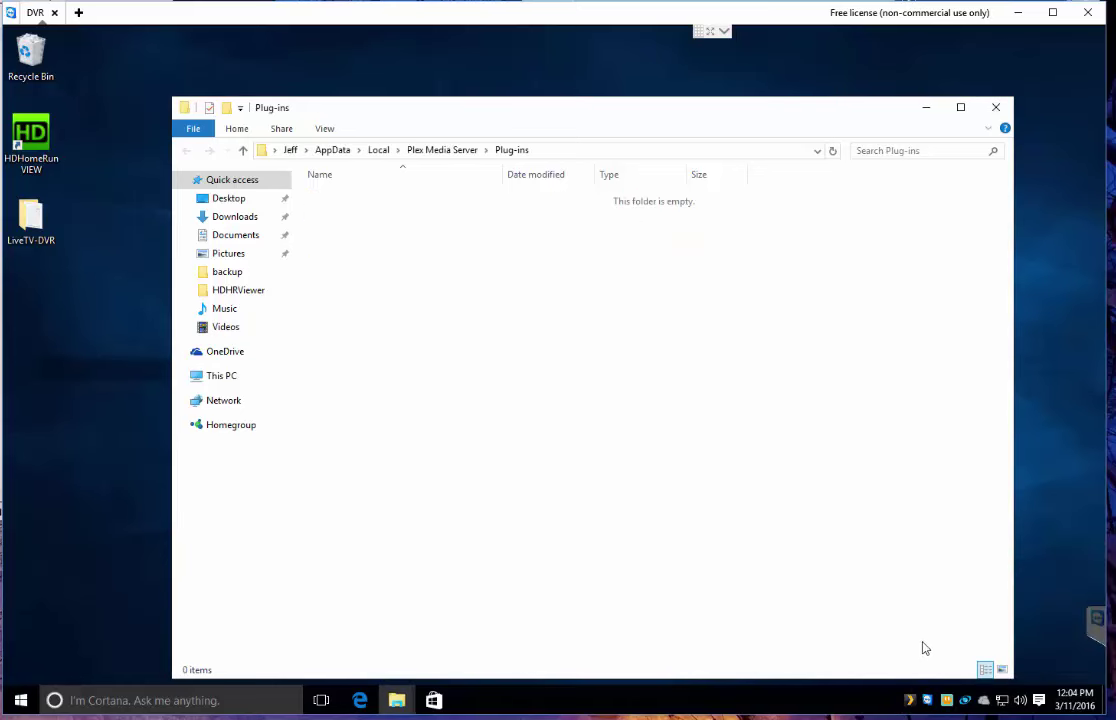
Step: Open Plex in the browser, check the installed channels, and minimize the browser again
right_click(910, 700)
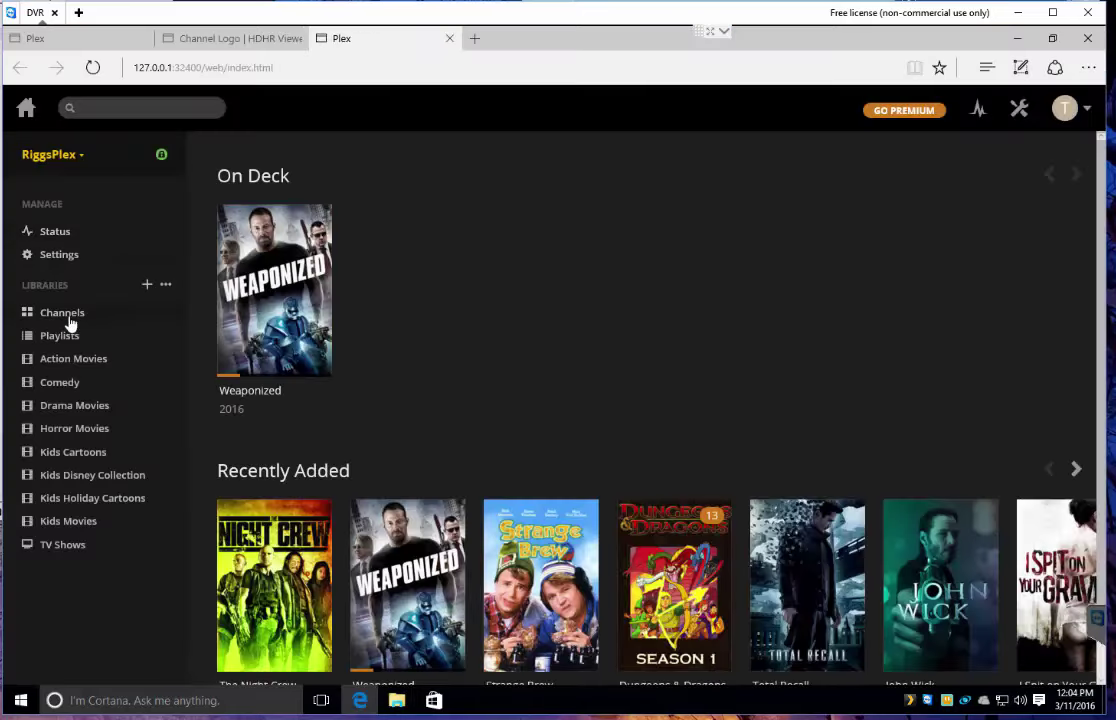
left_click(66, 318)
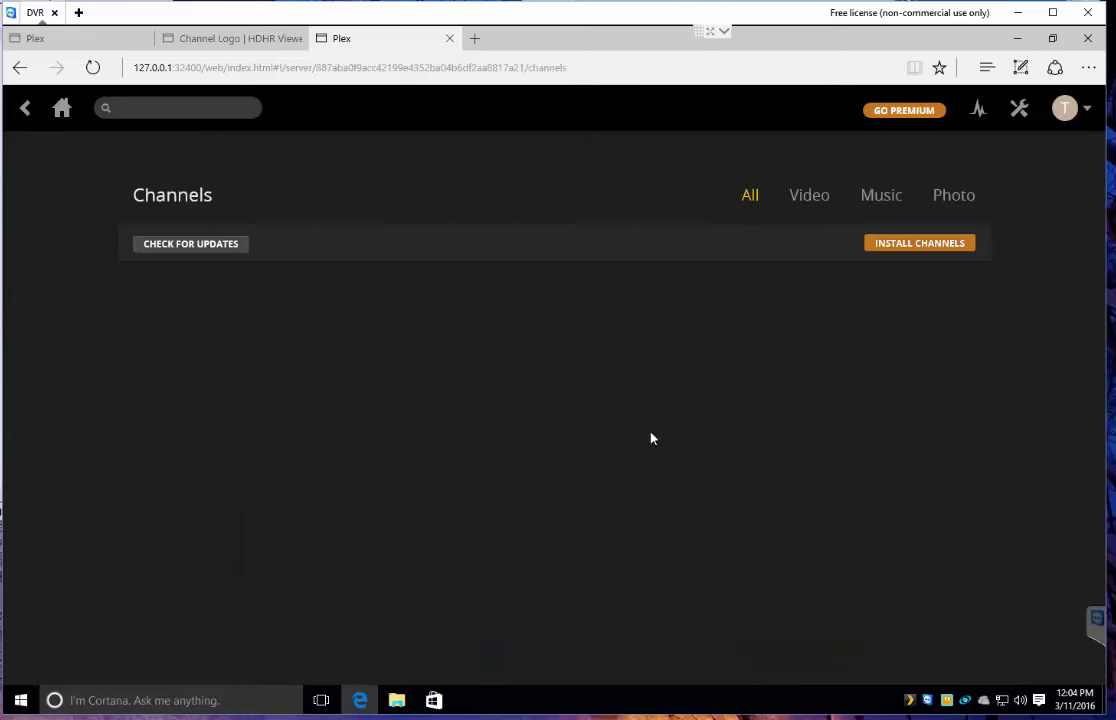
left_click(1017, 38)
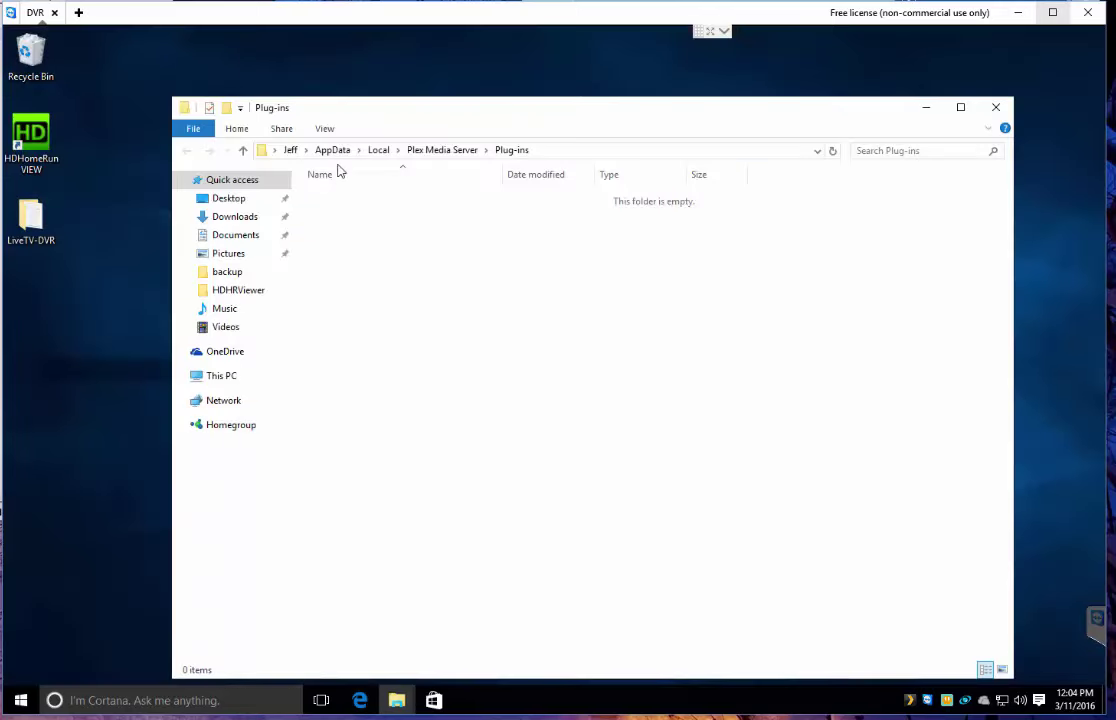
Step: Copy the "2. HDHRViewerV2.bundle" folder from "4. Plex - Live TV" into the Plex Plug-ins folder
left_click_drag(335, 107, 213, 110)
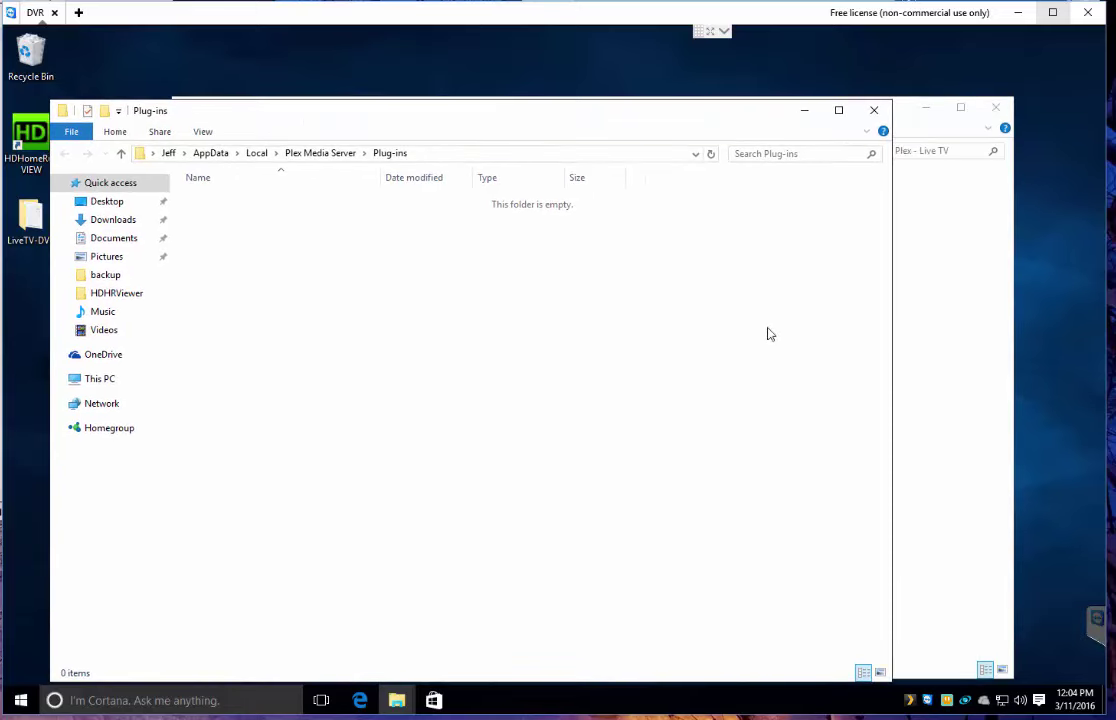
key("alt+Tab")
double_click(385, 213)
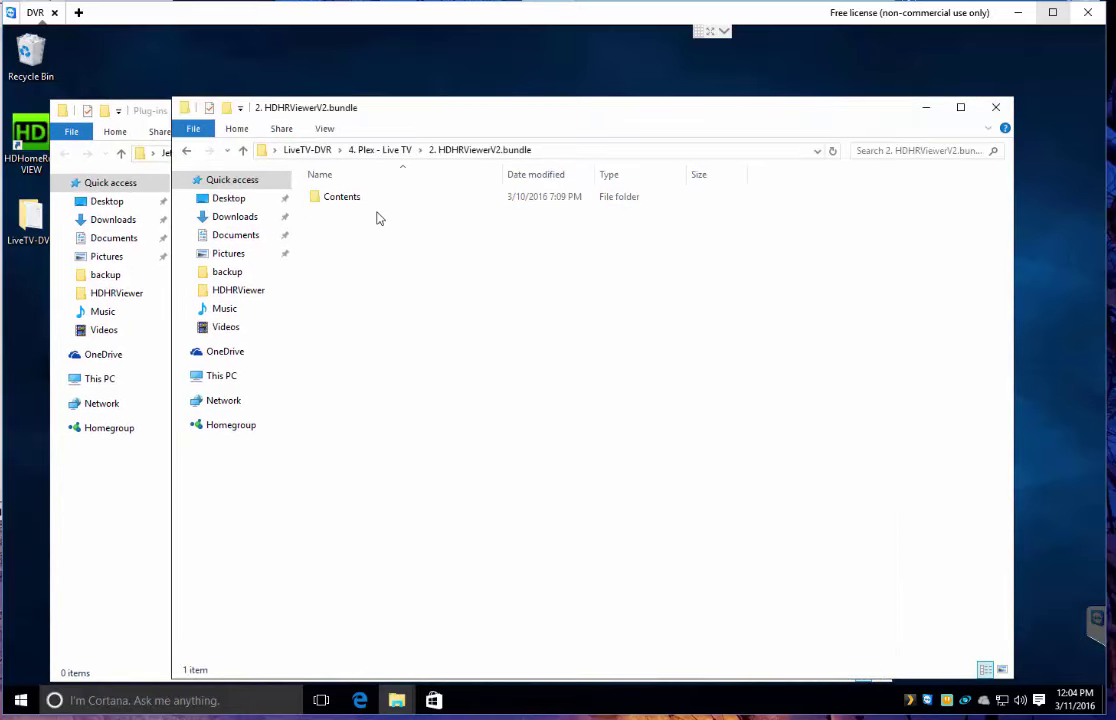
left_click(186, 150)
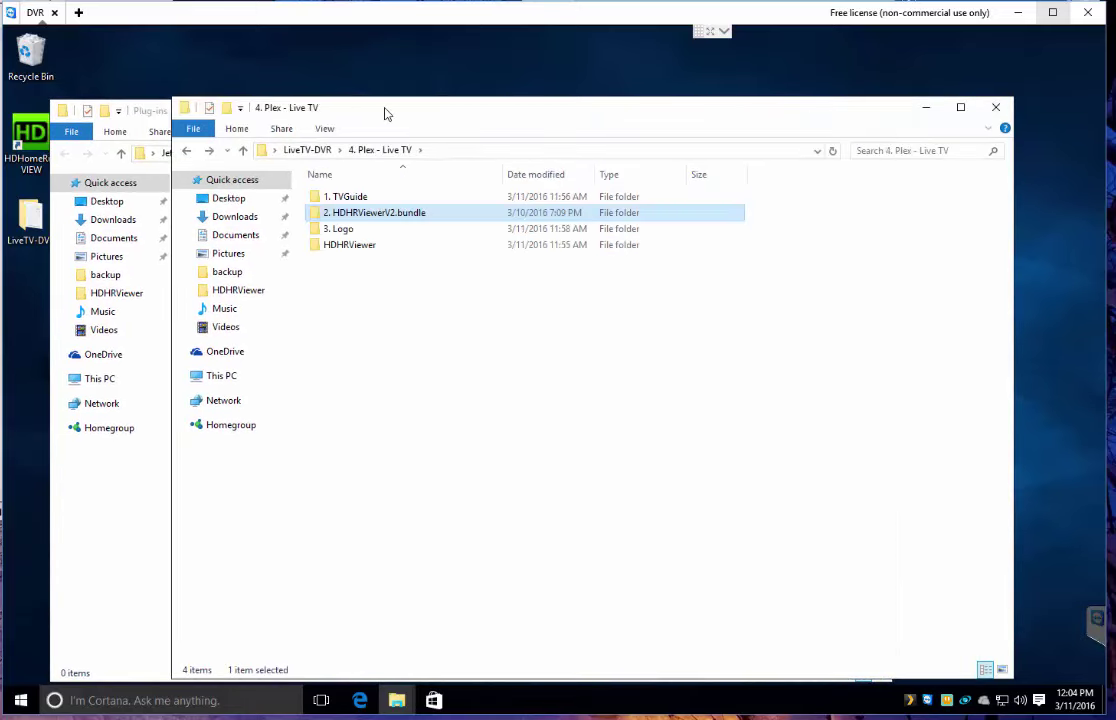
left_click_drag(389, 113, 537, 69)
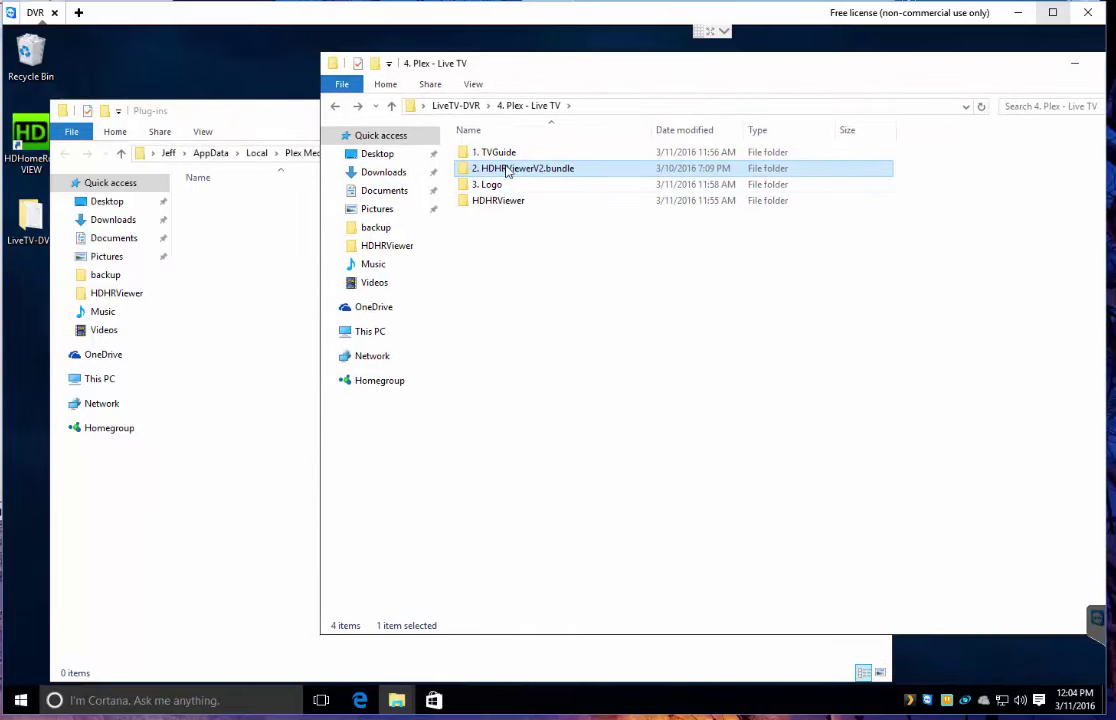
left_click_drag(508, 172, 258, 338)
left_click(268, 344)
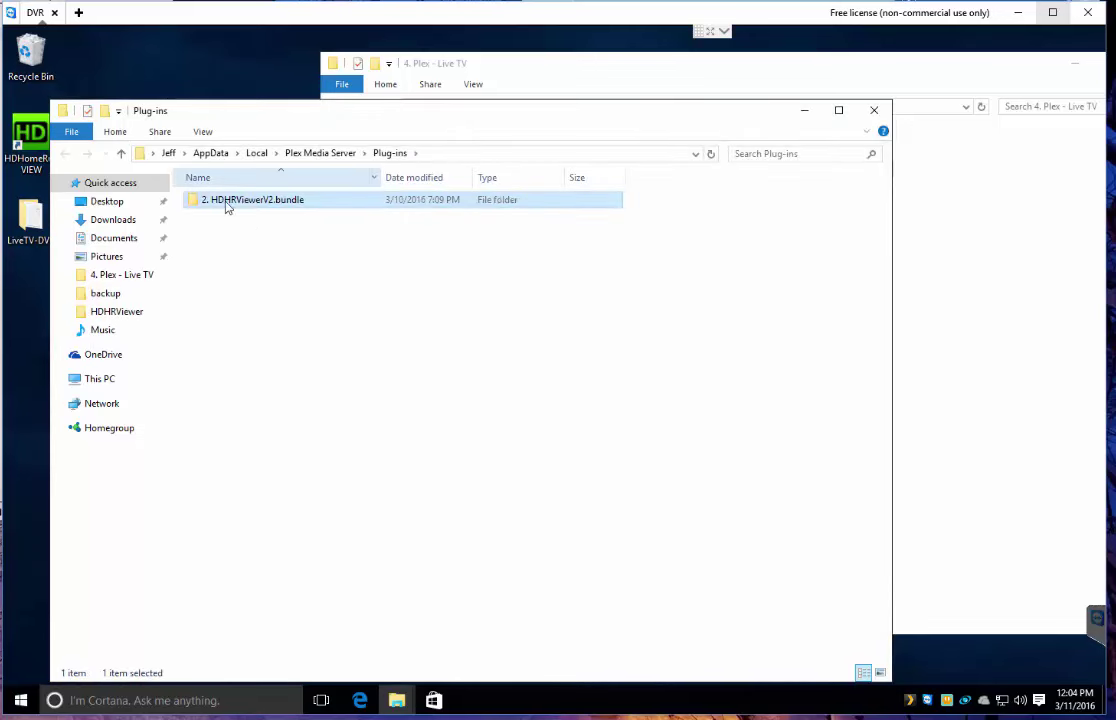
Step: Rename the copied bundle folder in Plug-ins as HDHRViewerV2.bundle
key("F2")
key("Home")
key("Right")
key("Right")
key("BackSpace")
key("BackSpace")
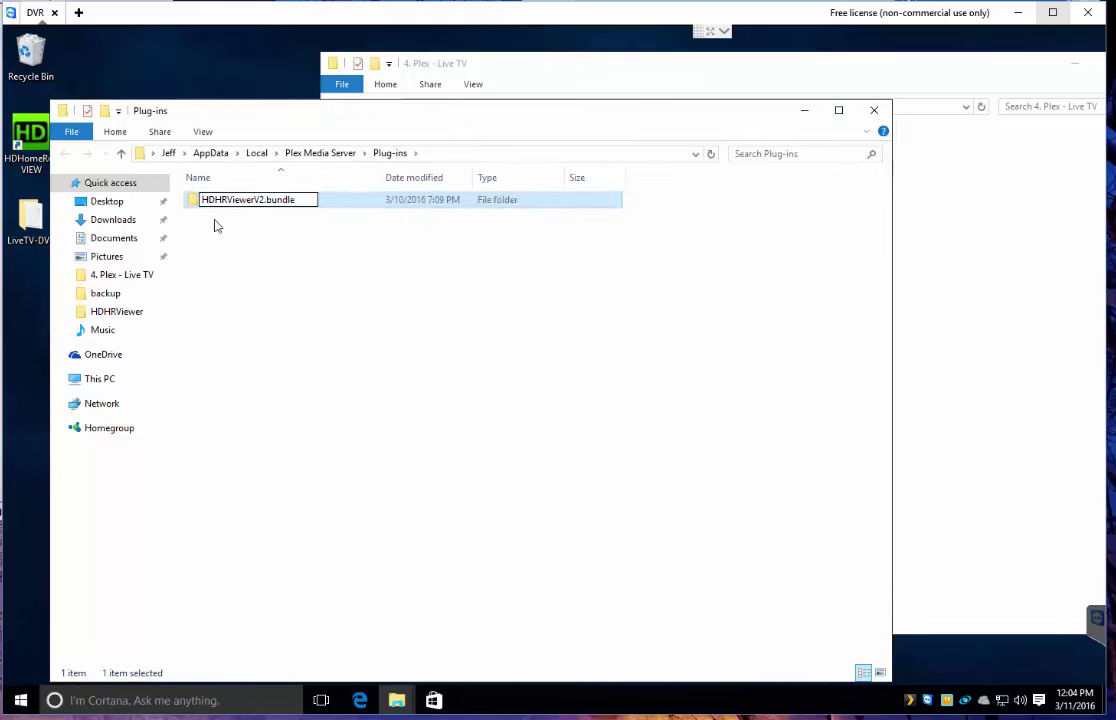
key("Return")
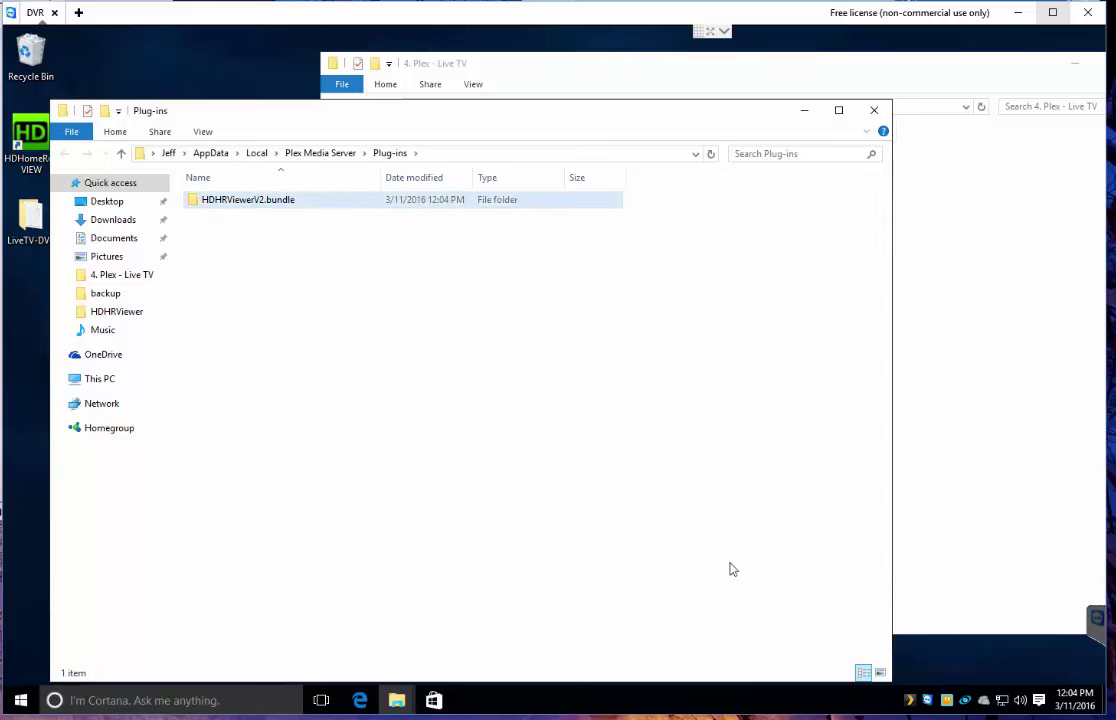
left_click(745, 578)
Step: Return to the Edge browser and close both Plex tabs, keeping the Channel Logo page open
left_click(360, 700)
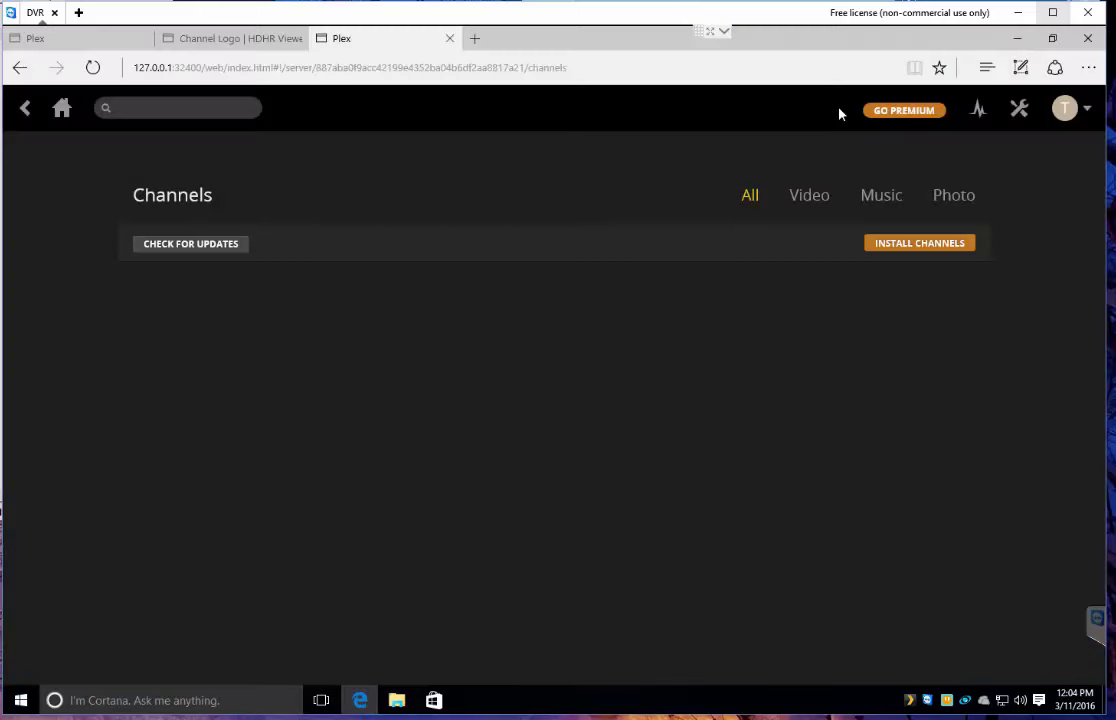
left_click(1087, 38)
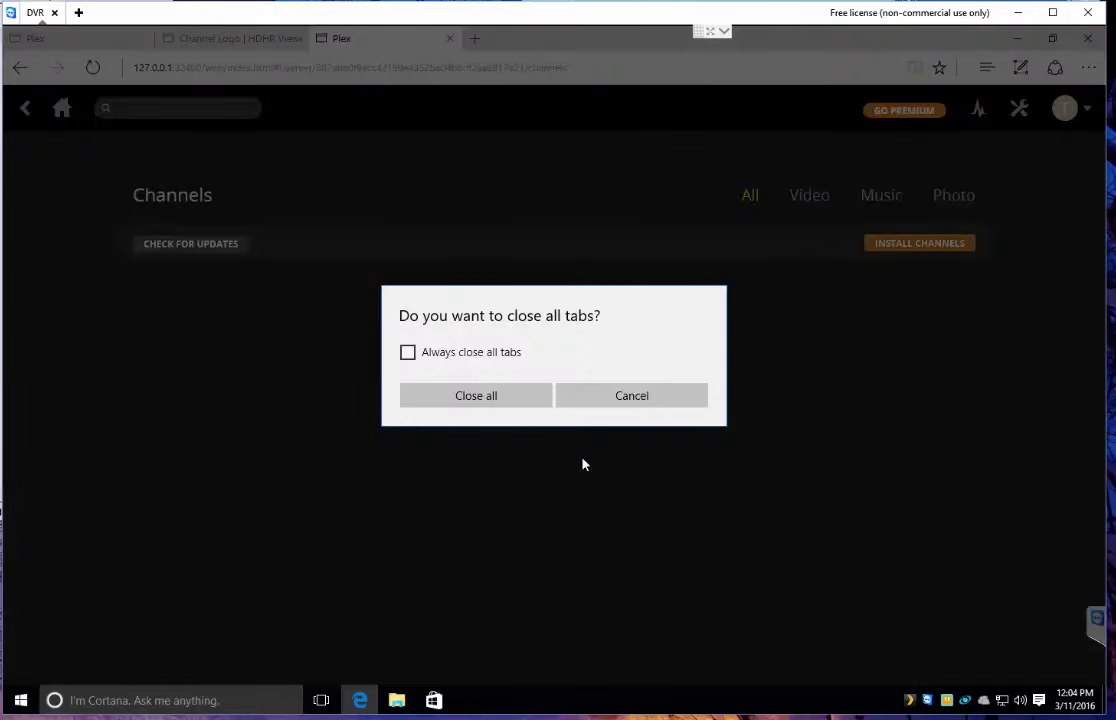
left_click(615, 398)
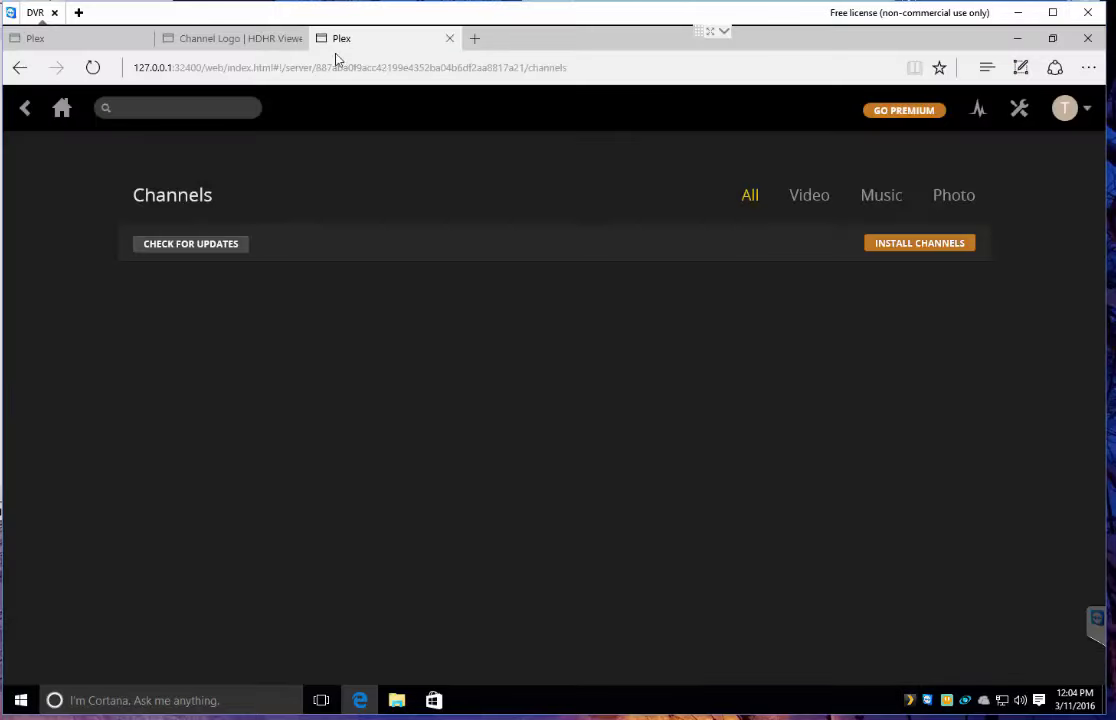
left_click(449, 38)
left_click(93, 40)
left_click(145, 39)
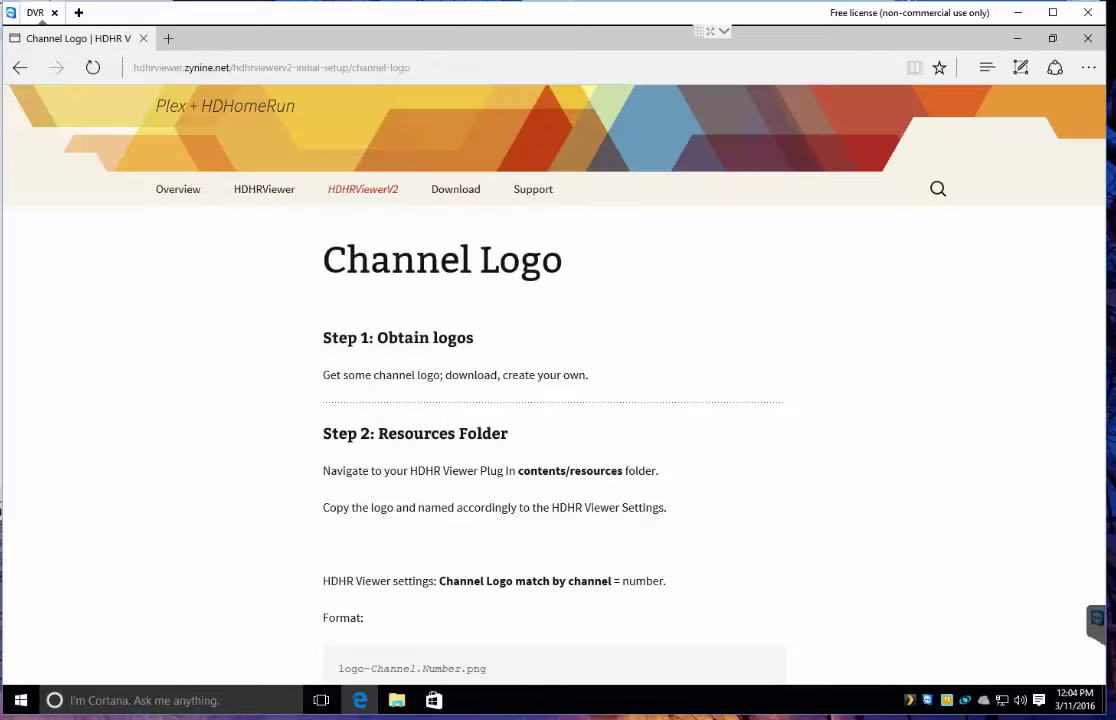
Step: Exit Plex Media Server and start it again
right_click(905, 702)
left_click(944, 691)
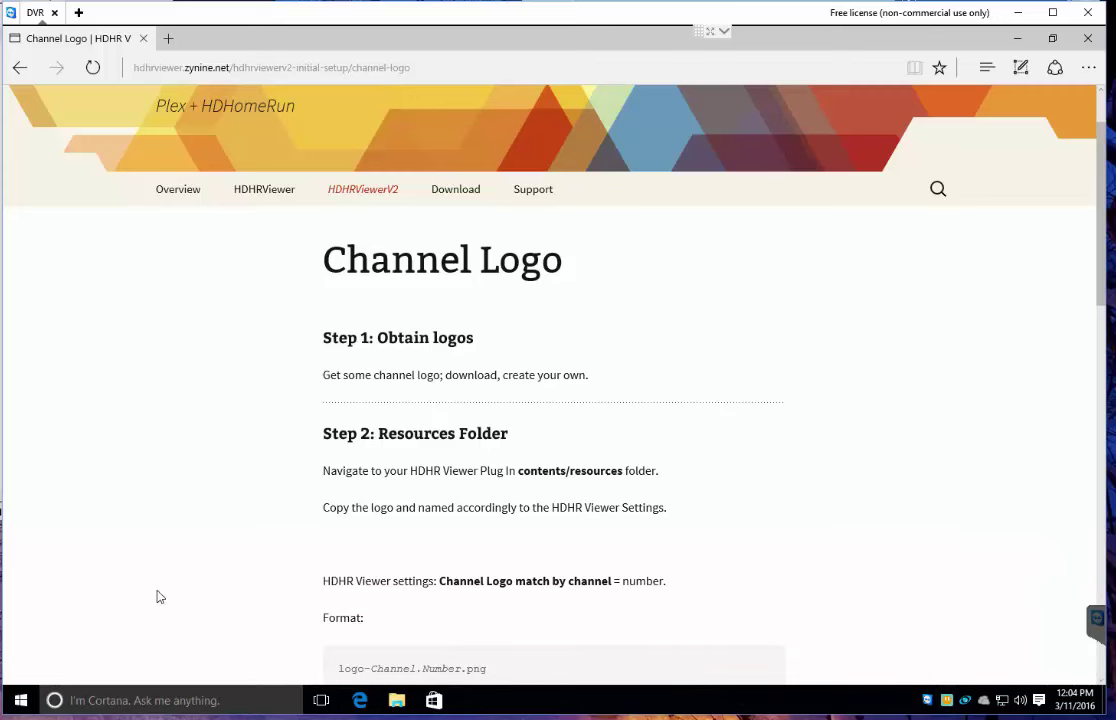
left_click(20, 702)
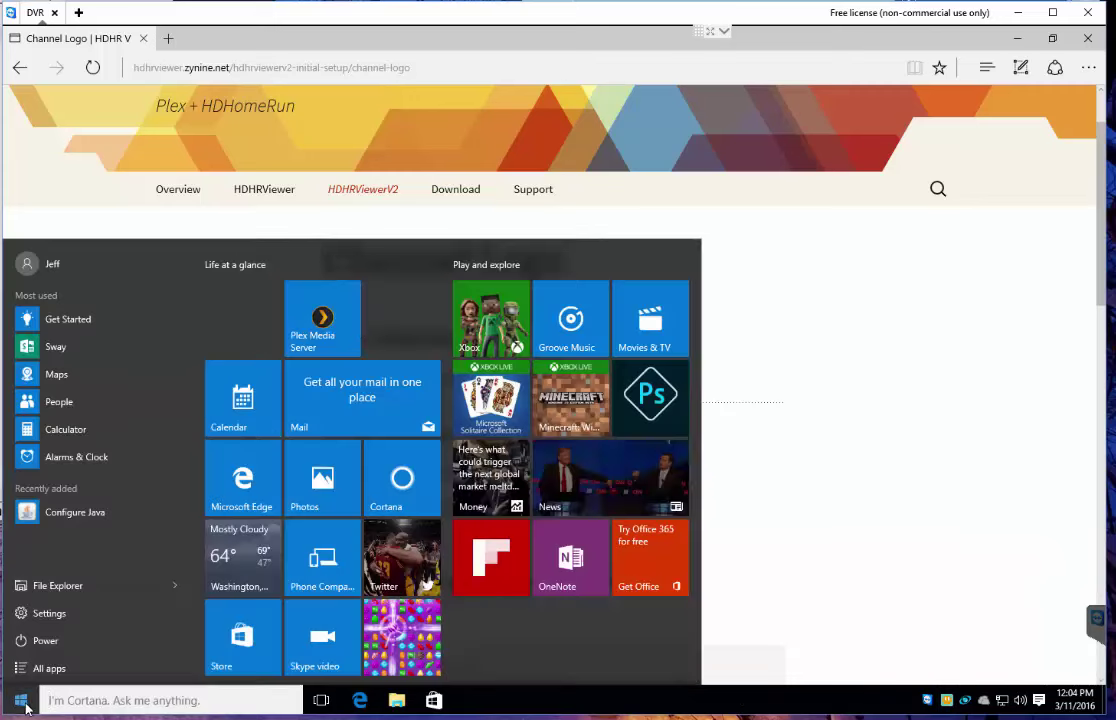
left_click(300, 288)
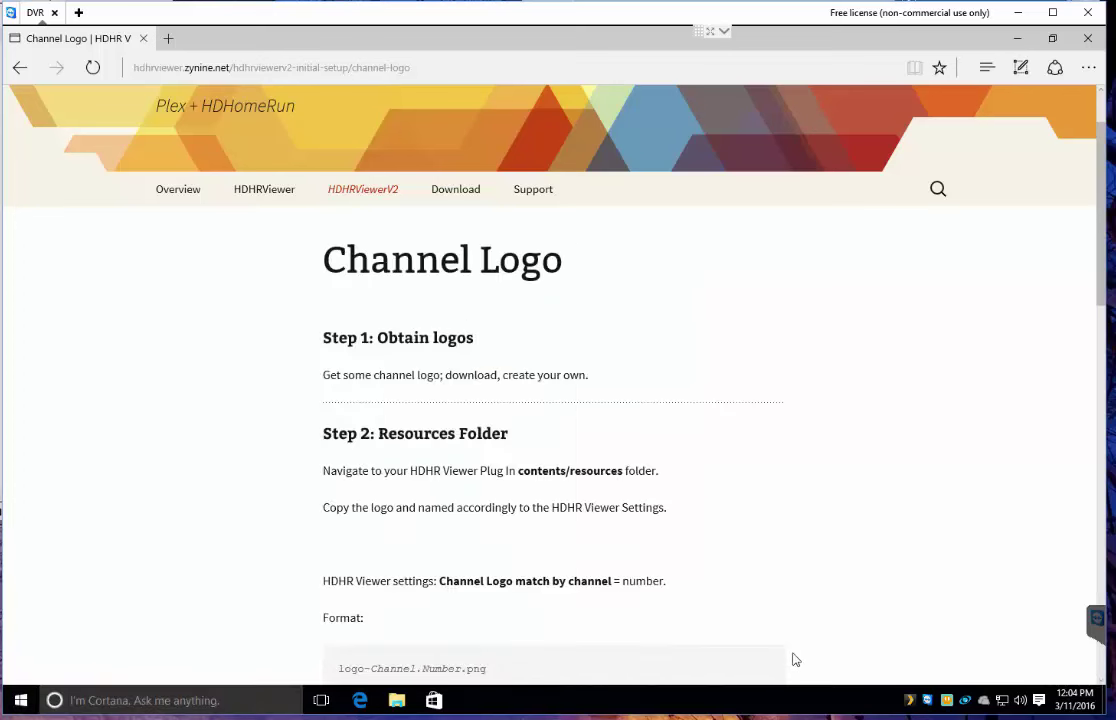
Step: Open the Plex web interface from the running server and bring up the HDHR Viewer 2 channel's settings
right_click(913, 706)
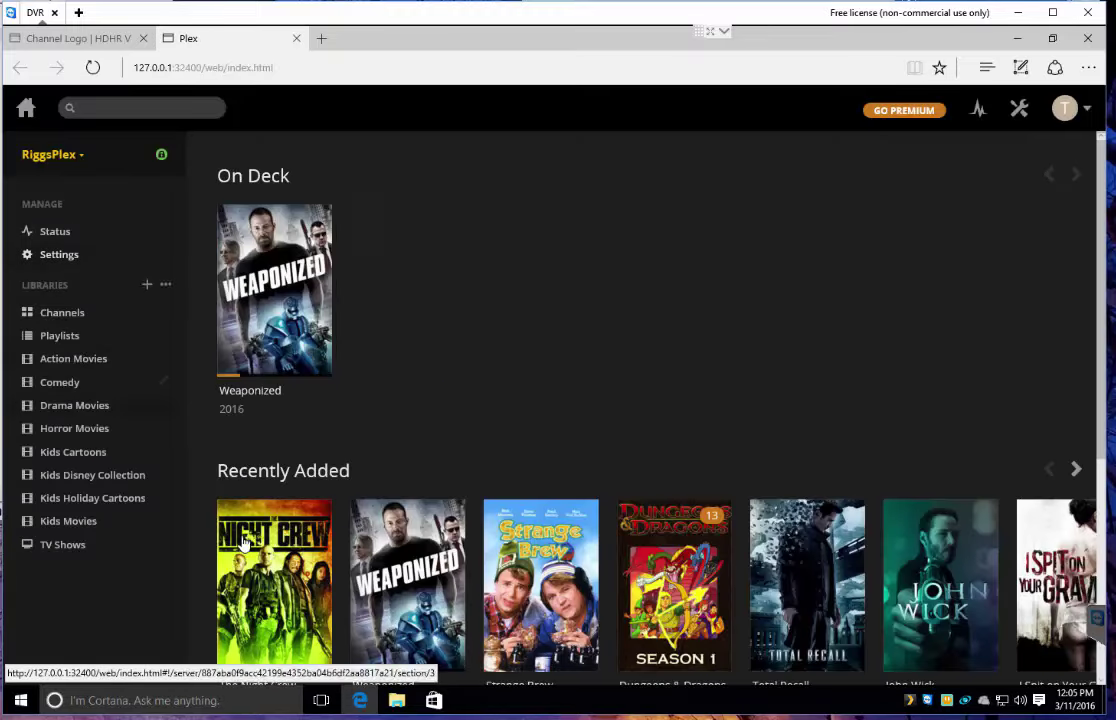
scroll(391, 476, "down", 3)
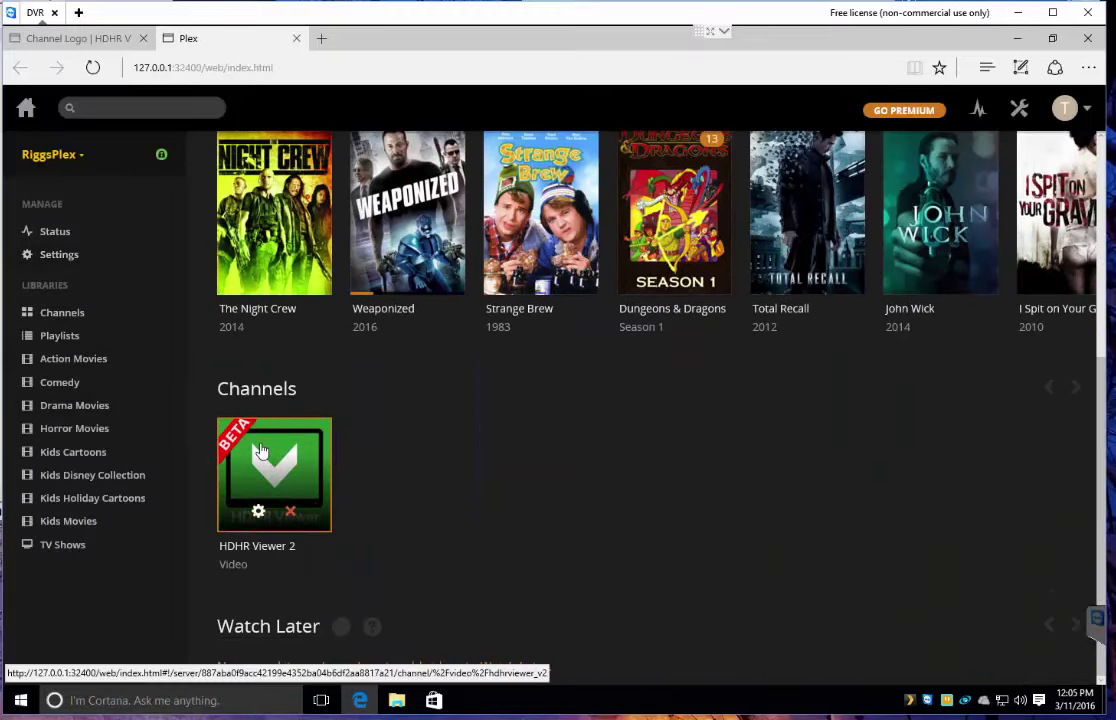
left_click(261, 518)
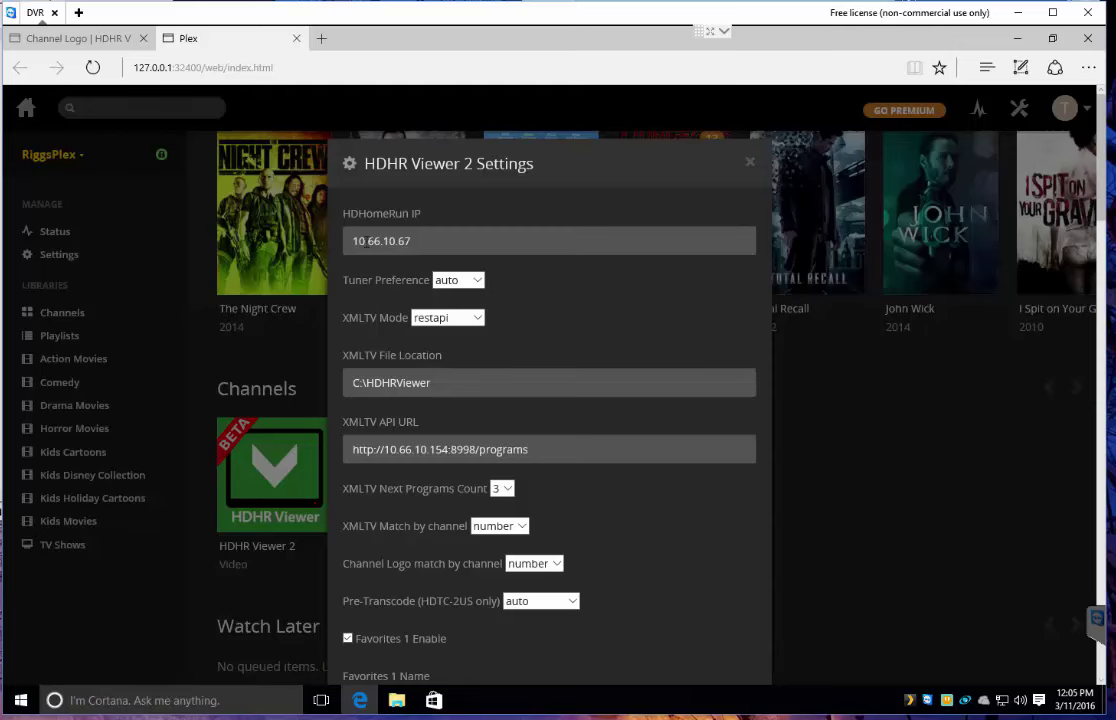
Step: Check the HDHomeRun IP and set XMLTV Mode to disable
left_click(368, 241)
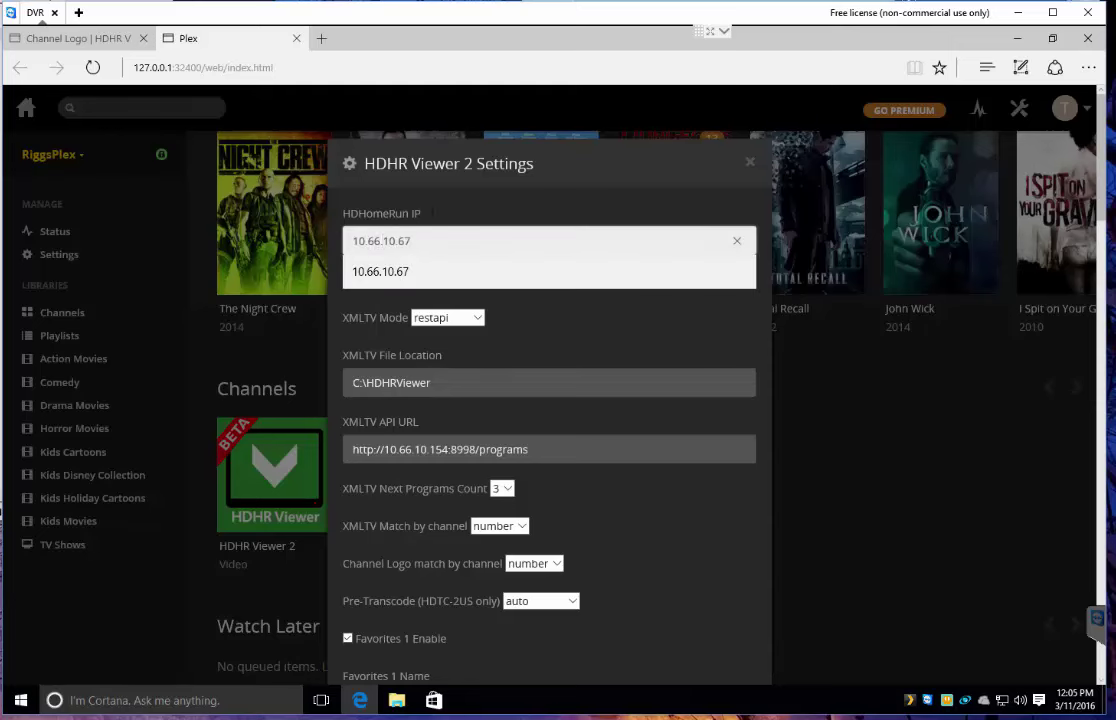
left_click(389, 184)
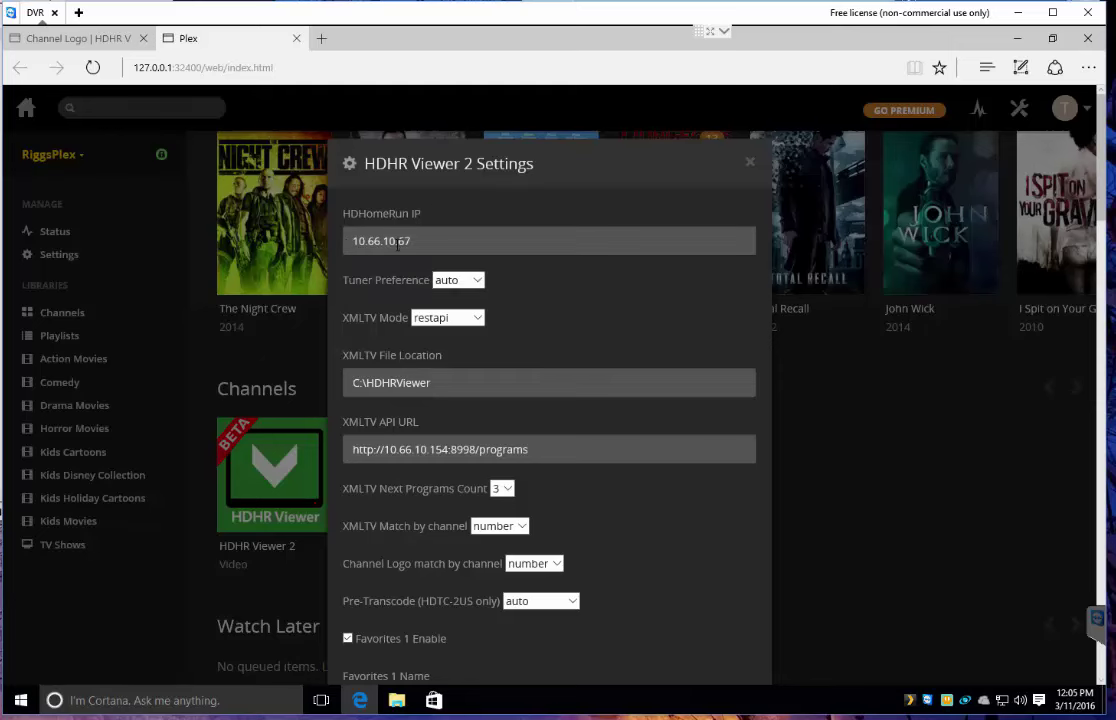
left_click(462, 318)
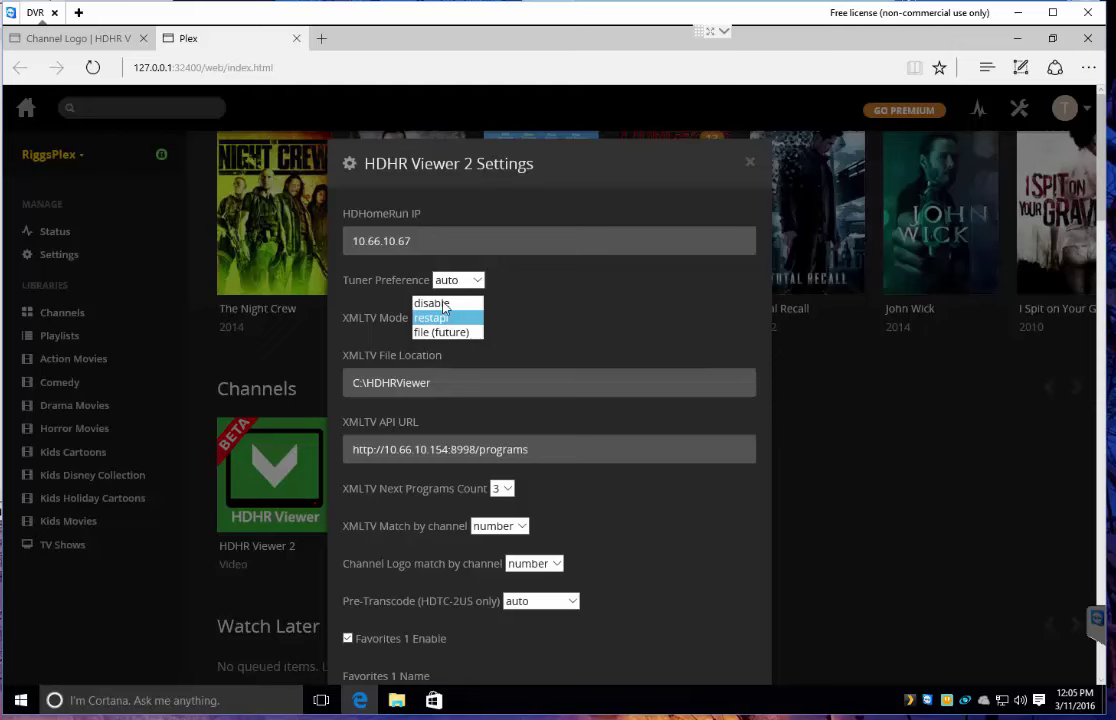
left_click(432, 303)
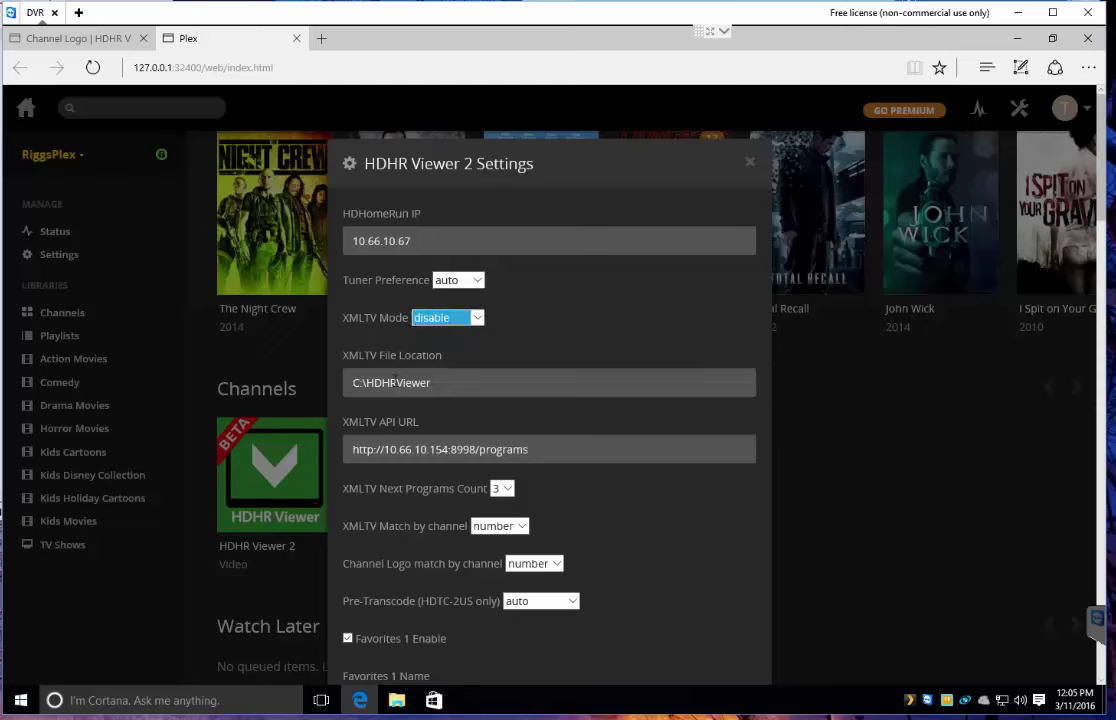
Step: Review the XMLTV file location, API URL and favorites entries, and save the HDHR Viewer 2 settings
left_click(355, 383)
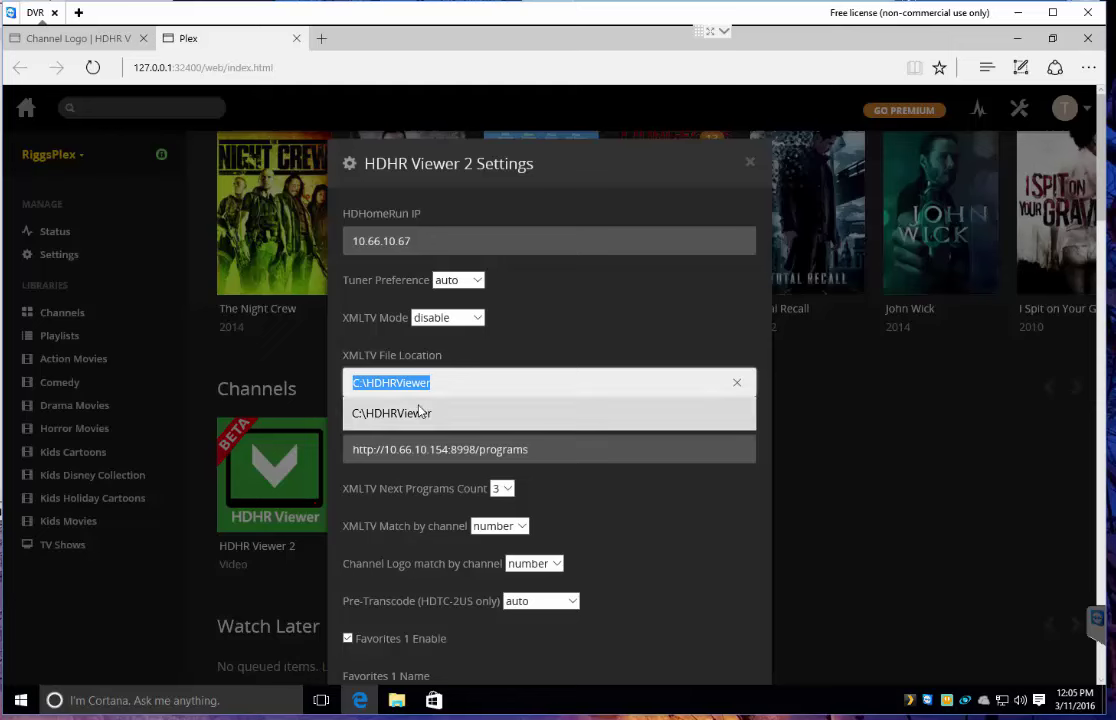
left_click(549, 338)
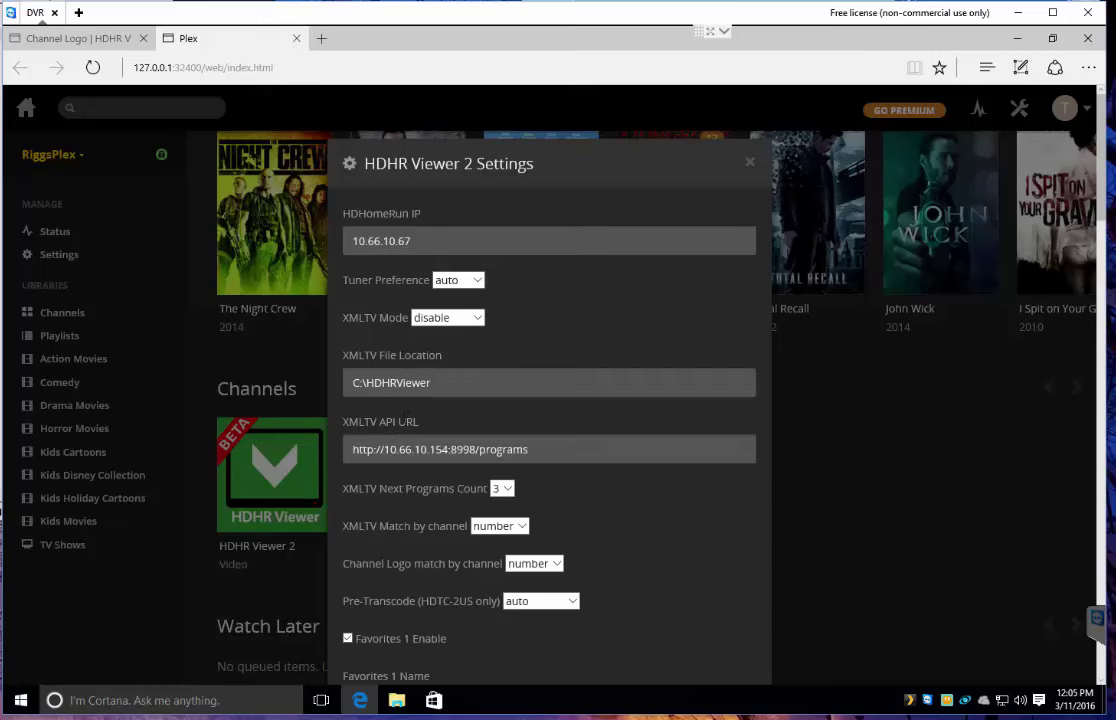
double_click(386, 449)
left_click(491, 423)
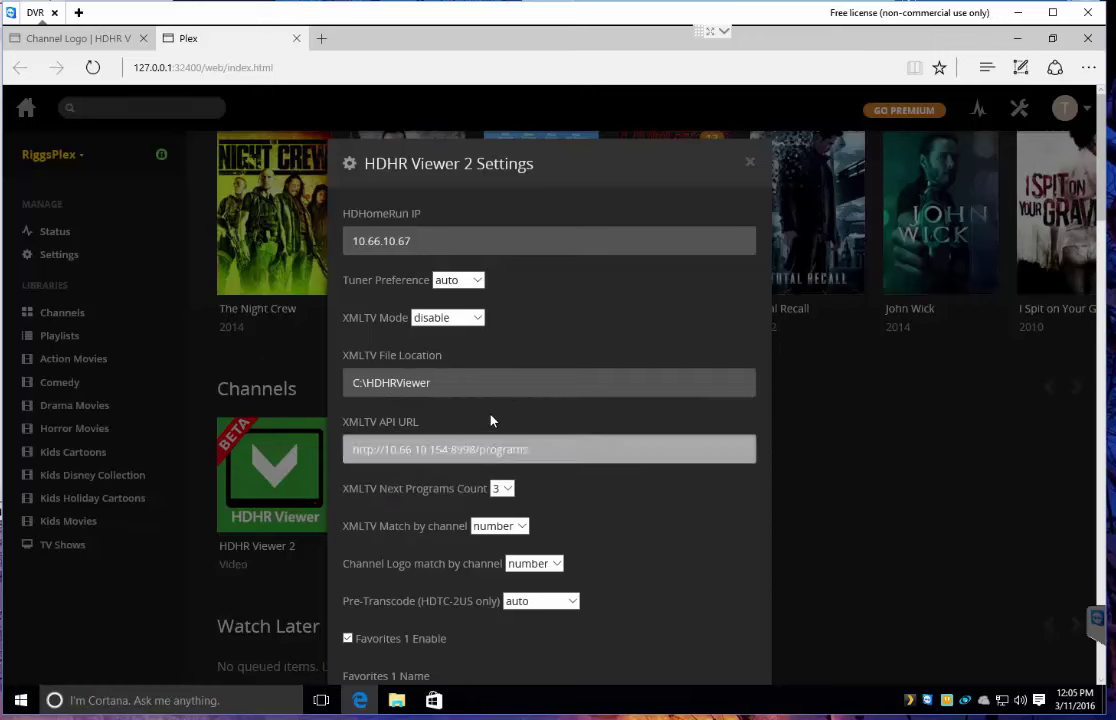
scroll(451, 508, "down", 4)
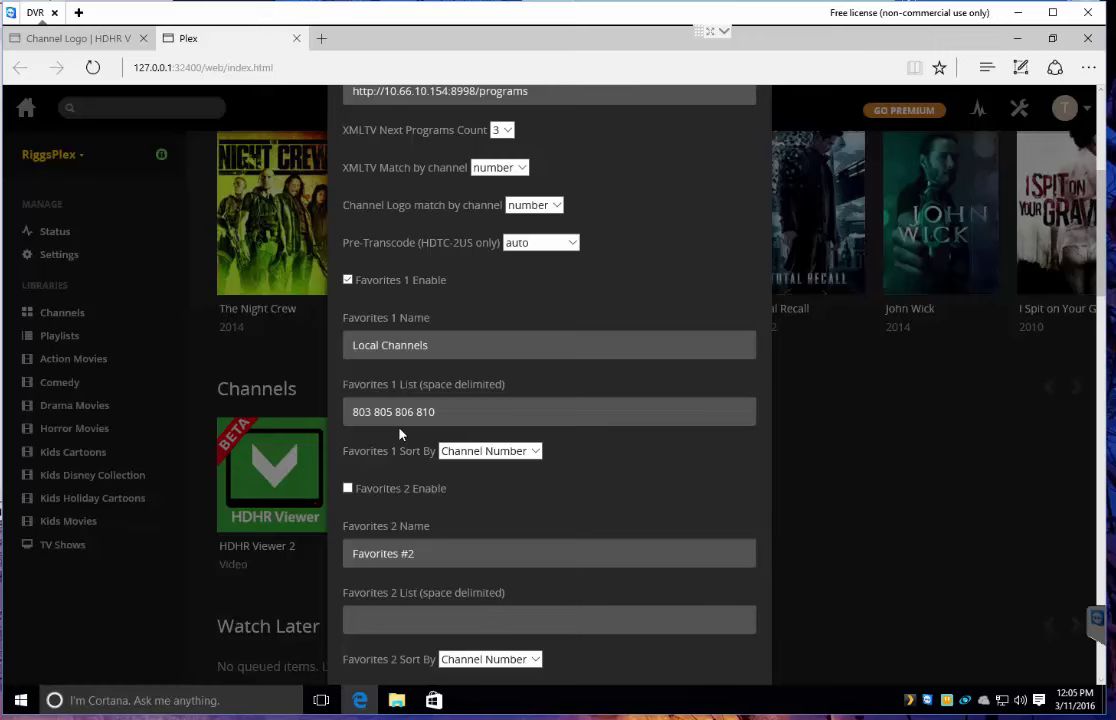
scroll(412, 375, "up", 4)
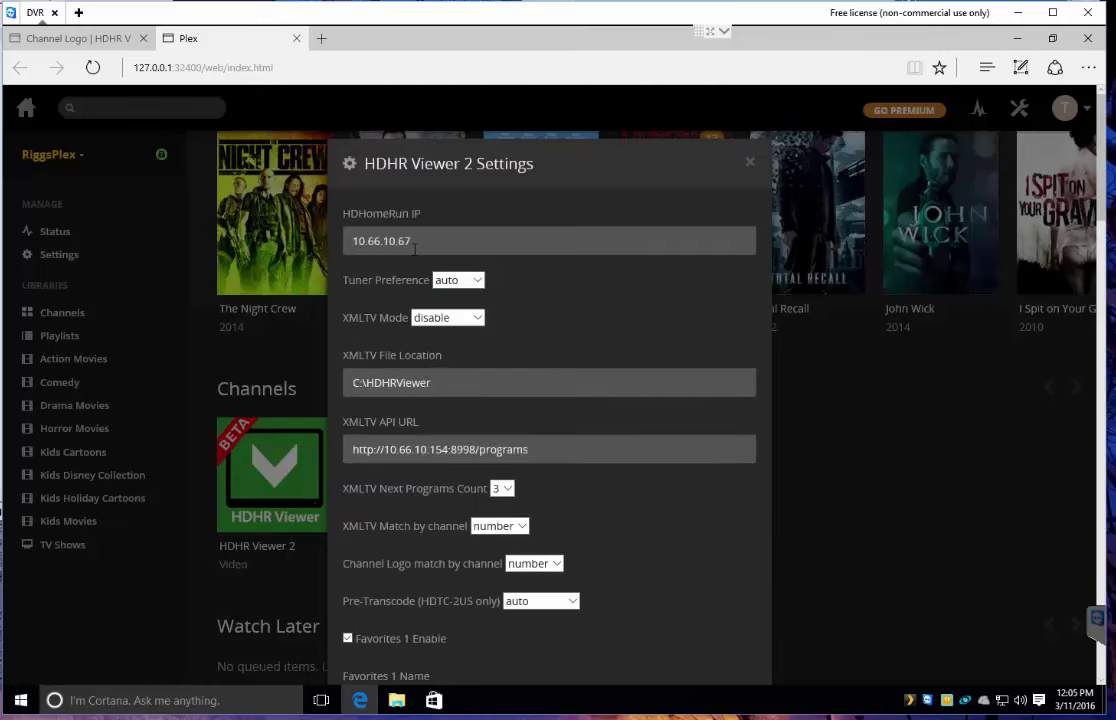
scroll(540, 538, "down", 4)
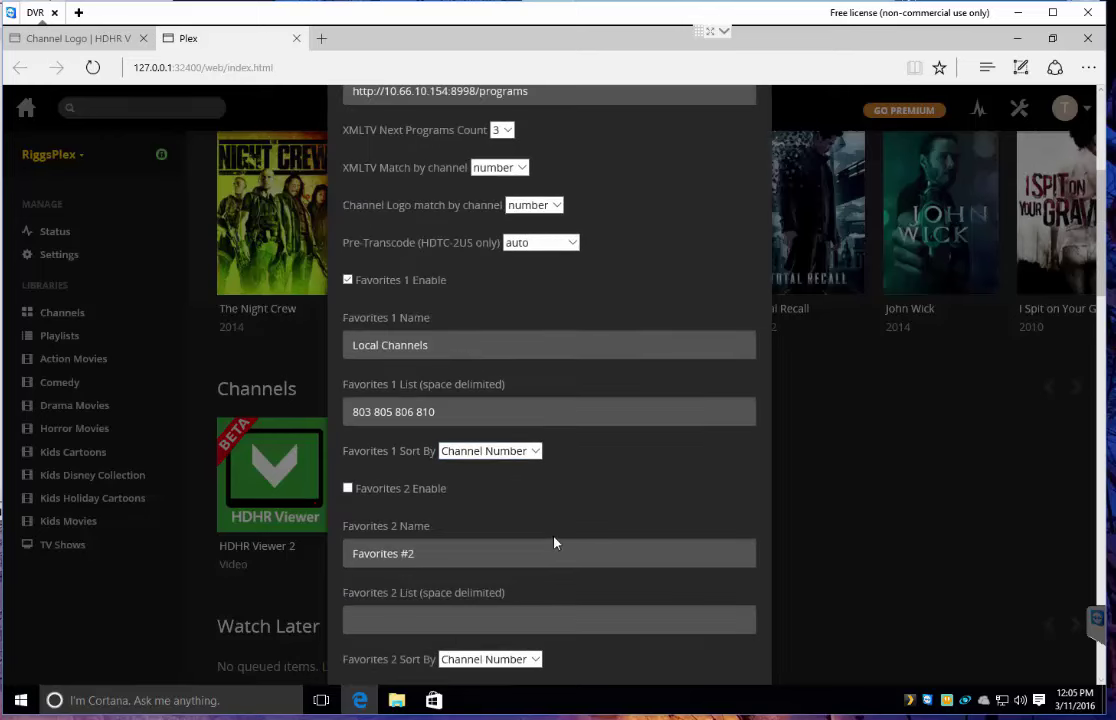
scroll(560, 535, "down", 8)
scroll(594, 514, "down", 8)
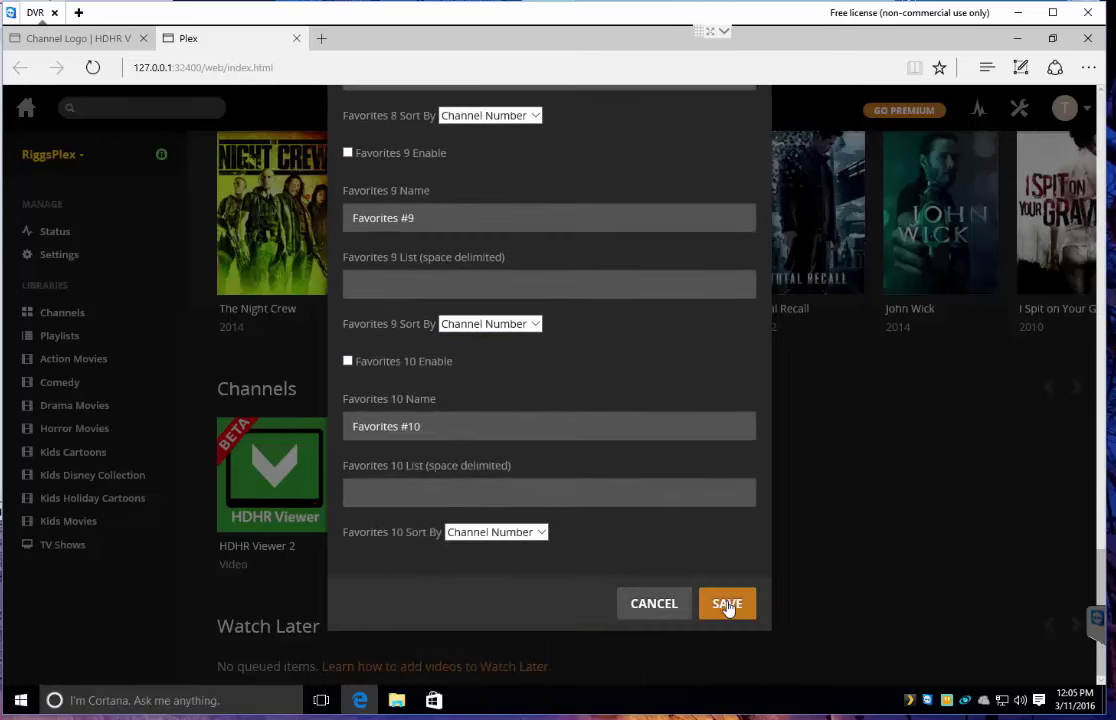
left_click(728, 605)
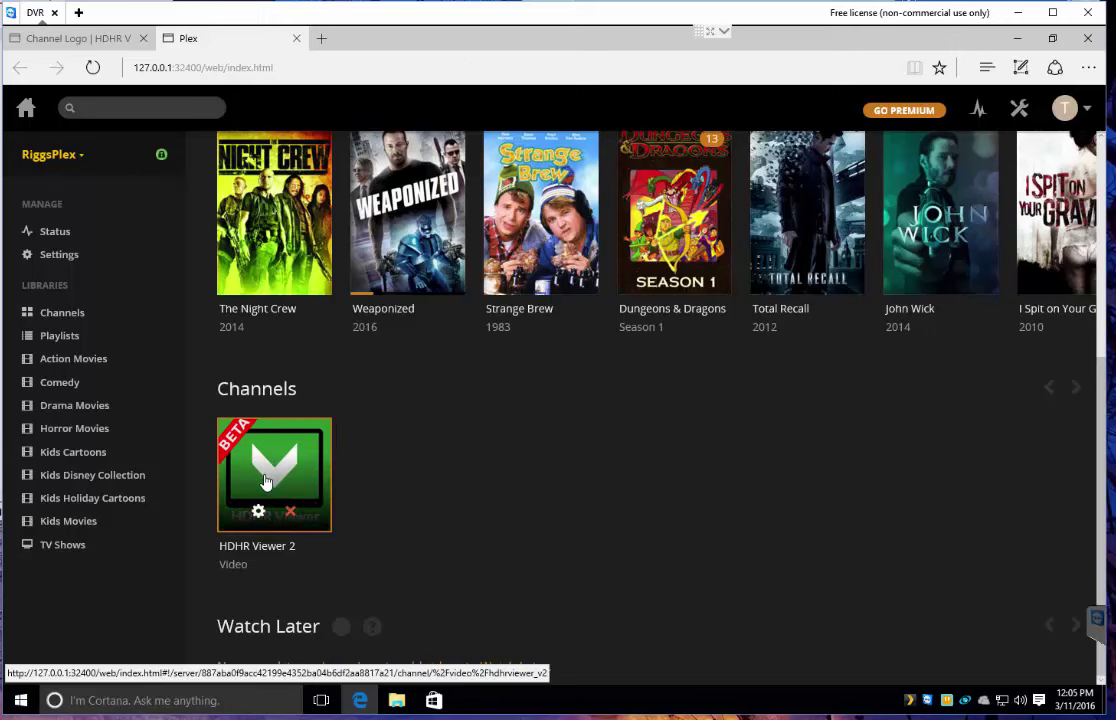
Step: Open the Local Channels group of HDHR Viewer 2 and switch its channel listing to the Details view
left_click(258, 485)
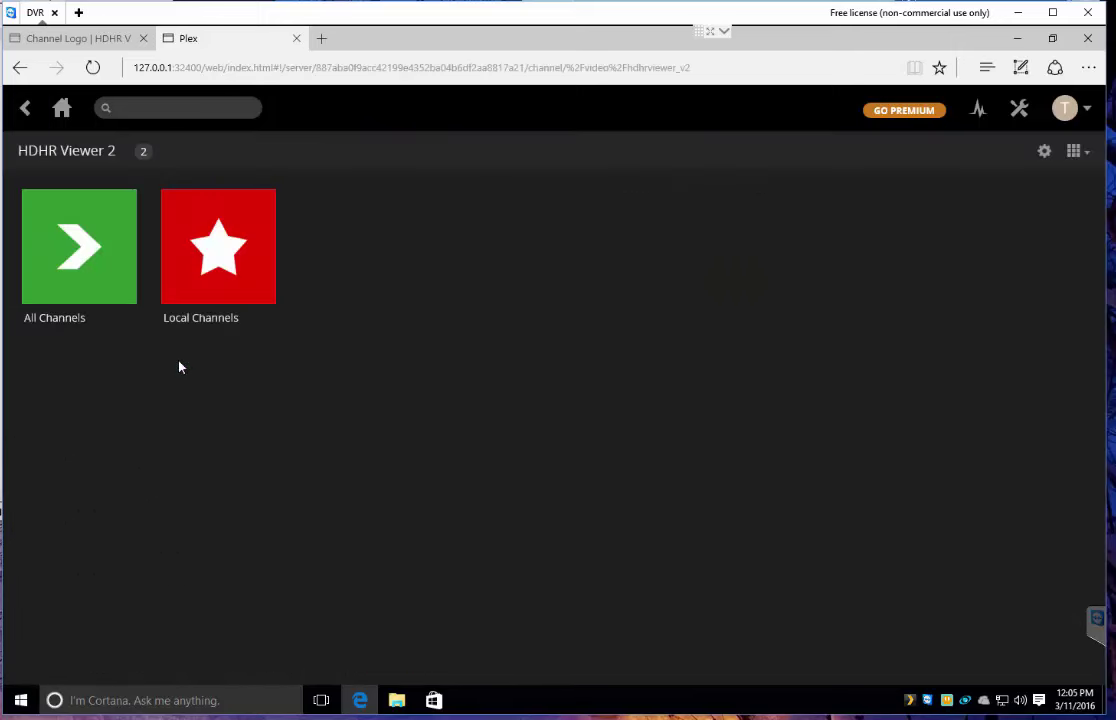
left_click(213, 251)
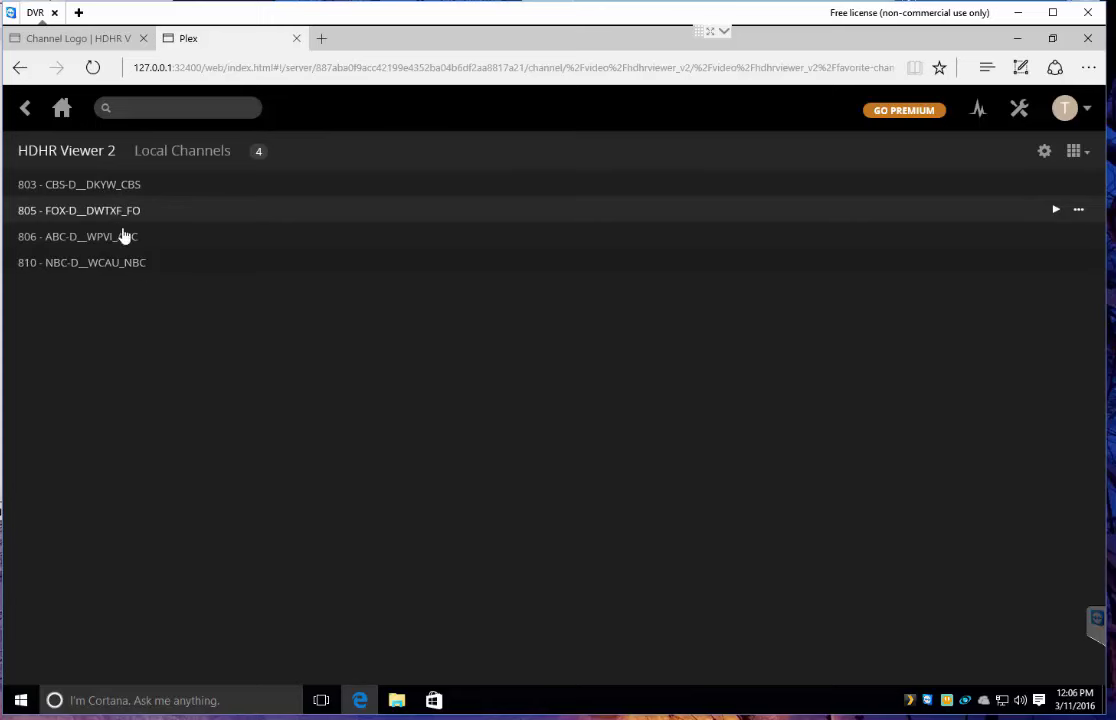
left_click(1076, 152)
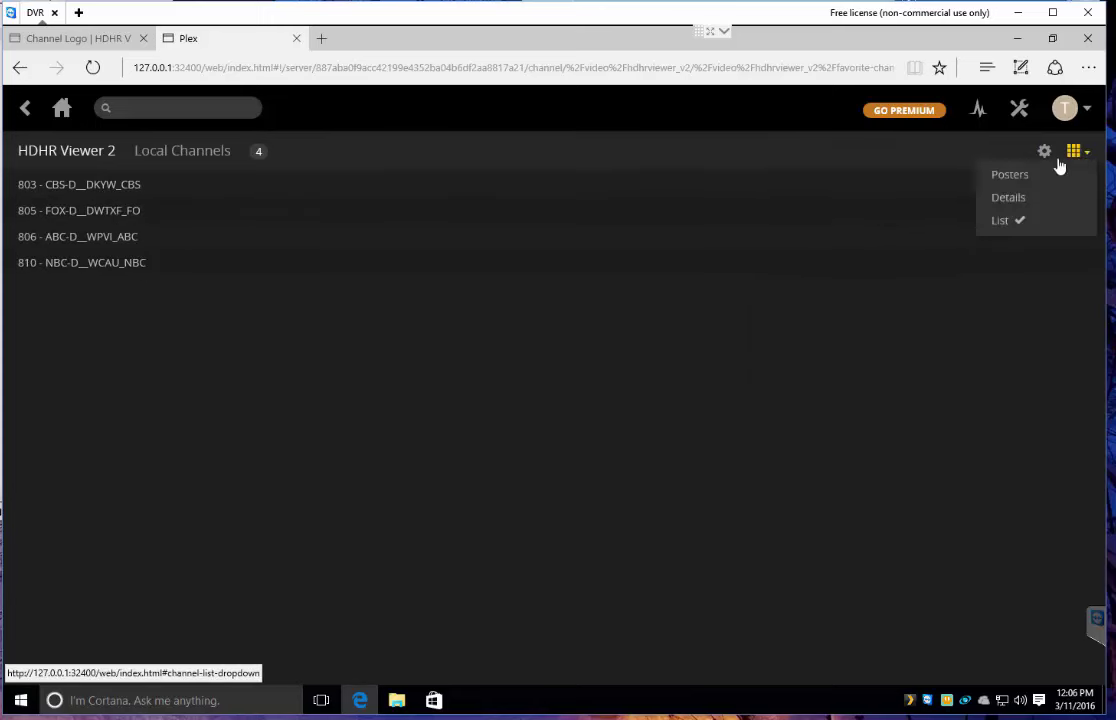
left_click(1008, 198)
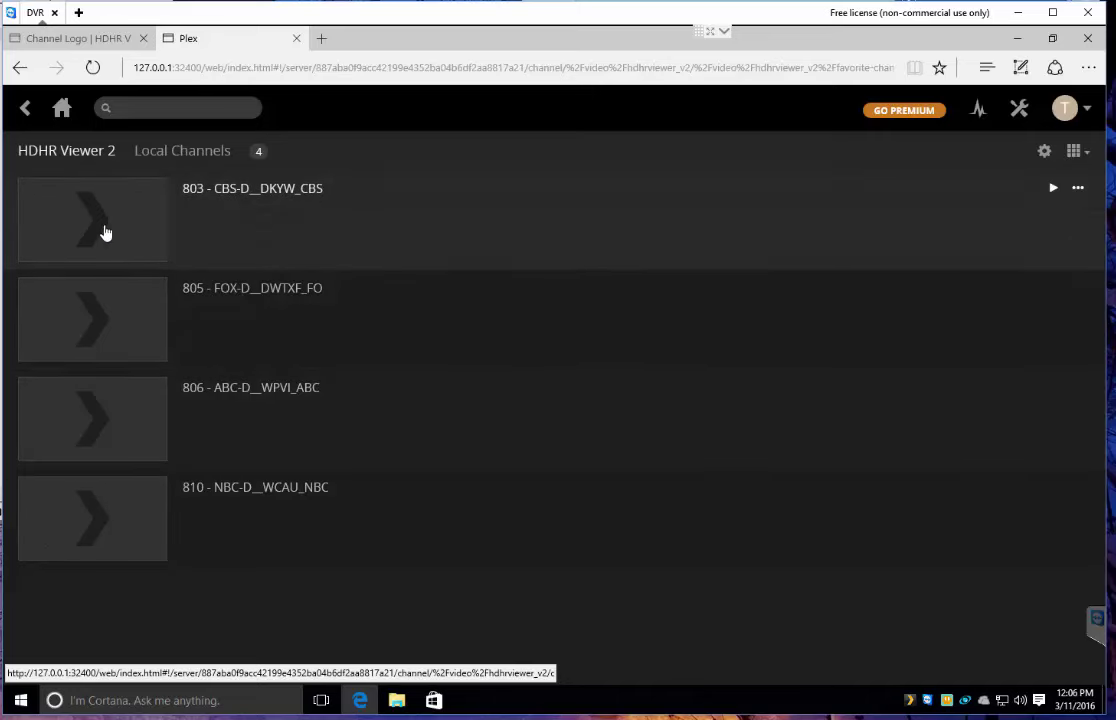
Step: Play channel 803 - CBS-D__DKYW_CBS to test live TV, pause it and close the player
left_click(200, 204)
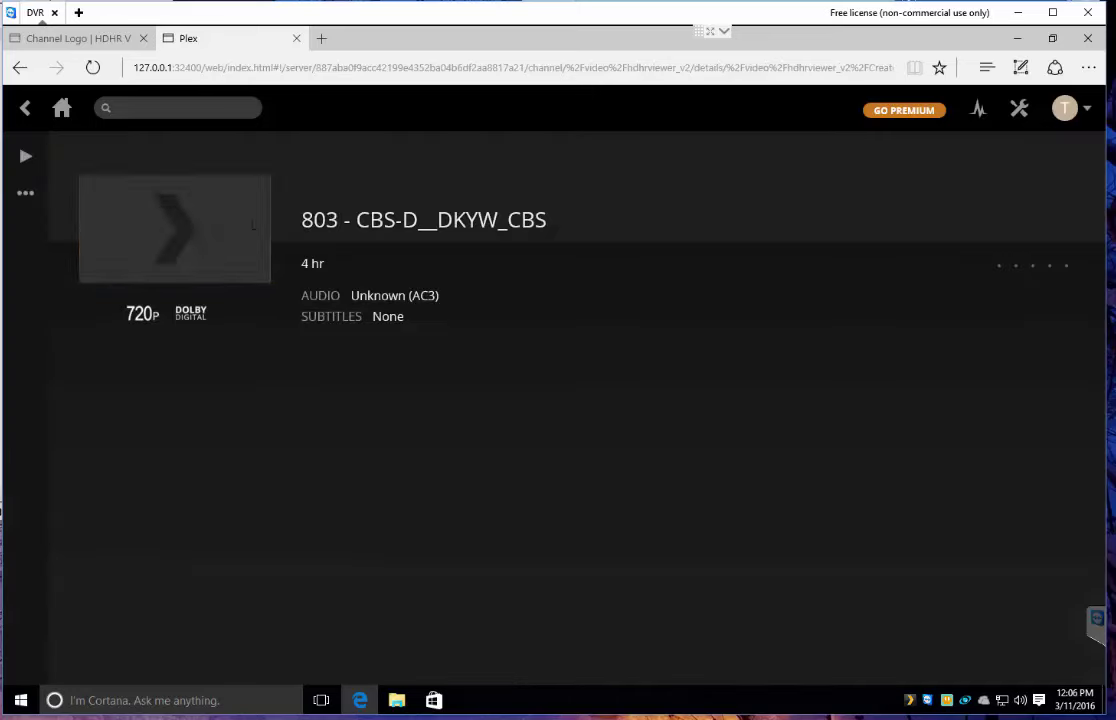
left_click(207, 234)
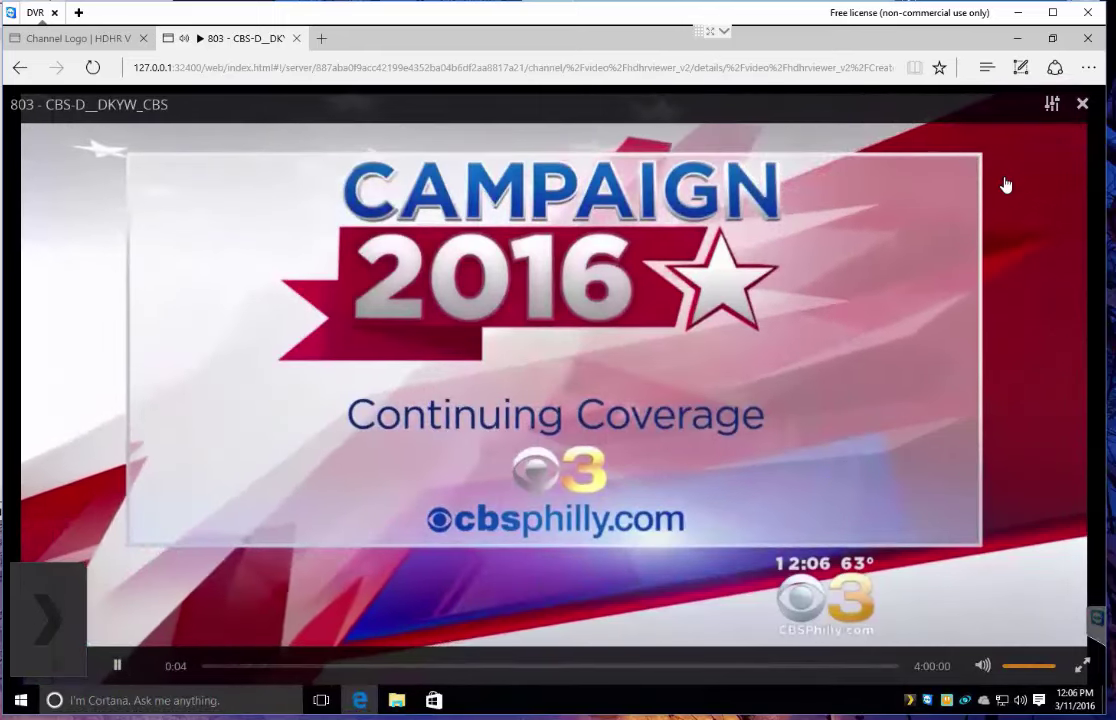
left_click(115, 668)
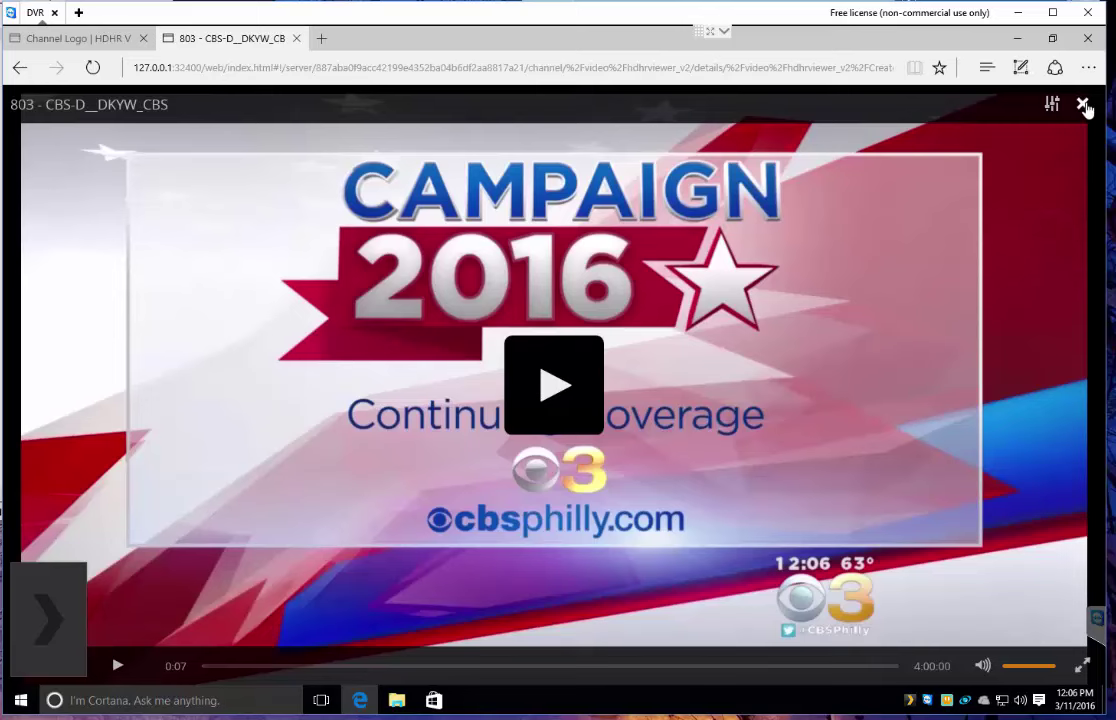
left_click(1082, 104)
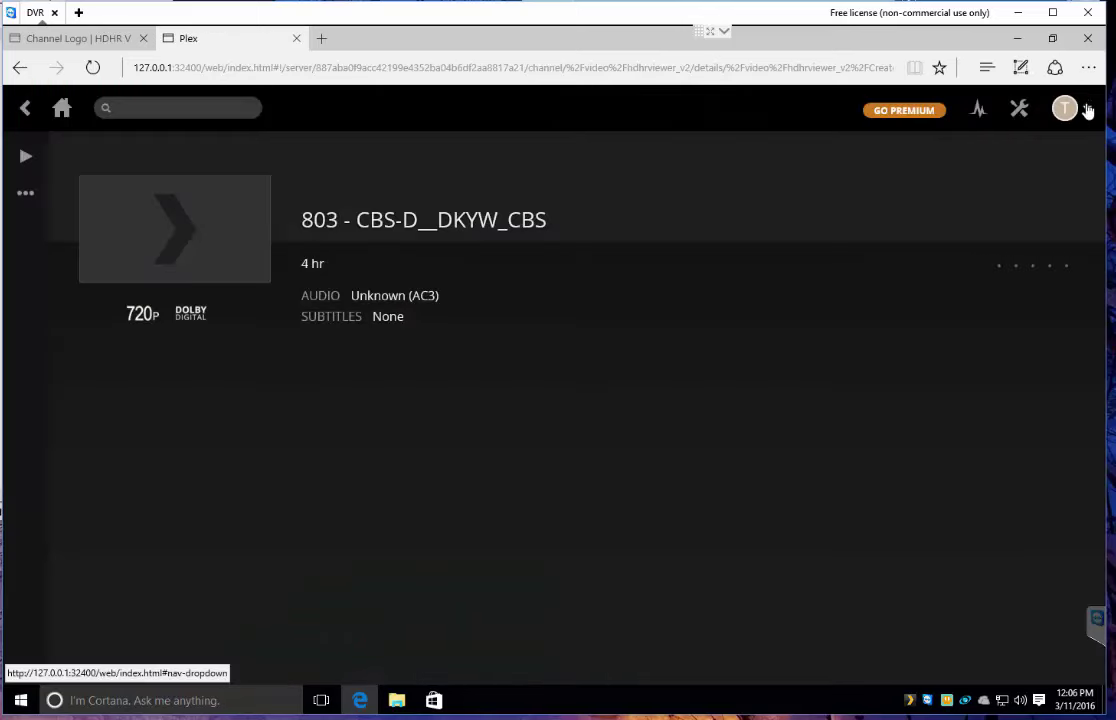
Step: Examine the Plex web player settings for streaming quality, Direct Play and Direct Stream
left_click(1020, 116)
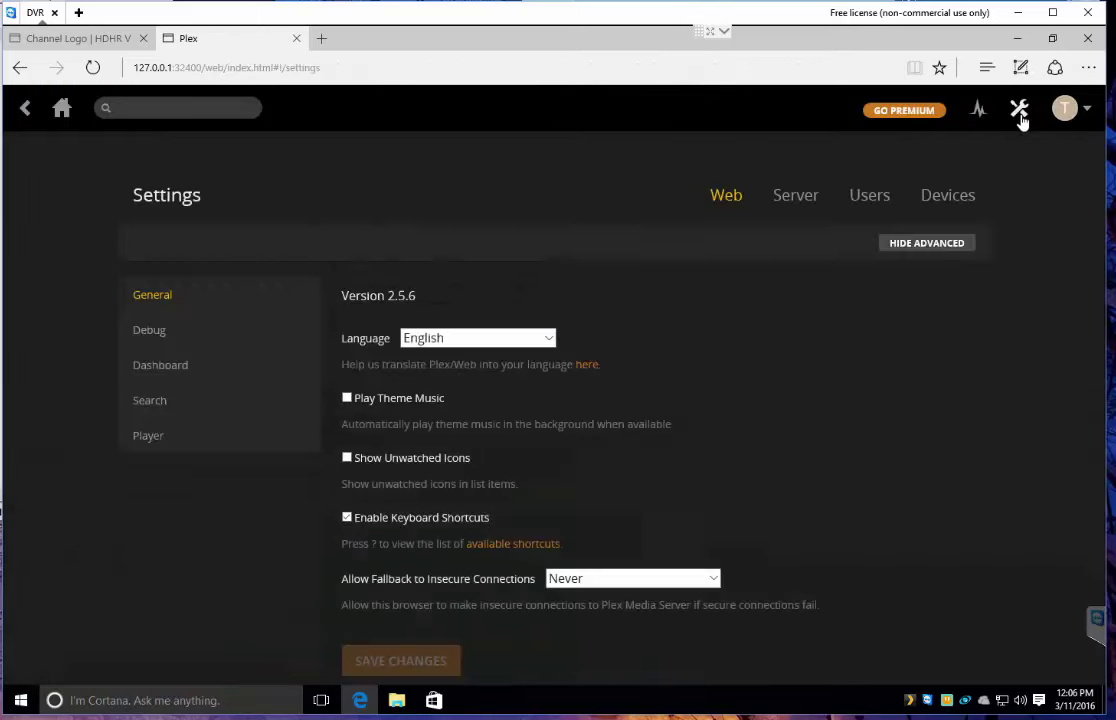
left_click(146, 448)
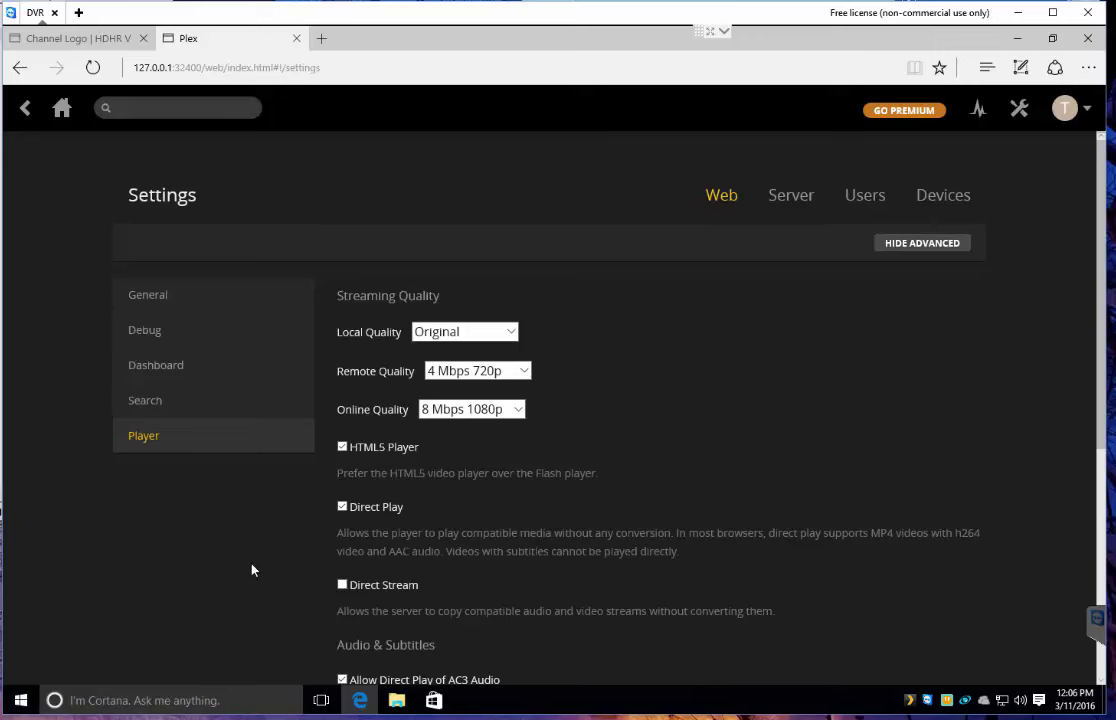
scroll(405, 419, "down", 2)
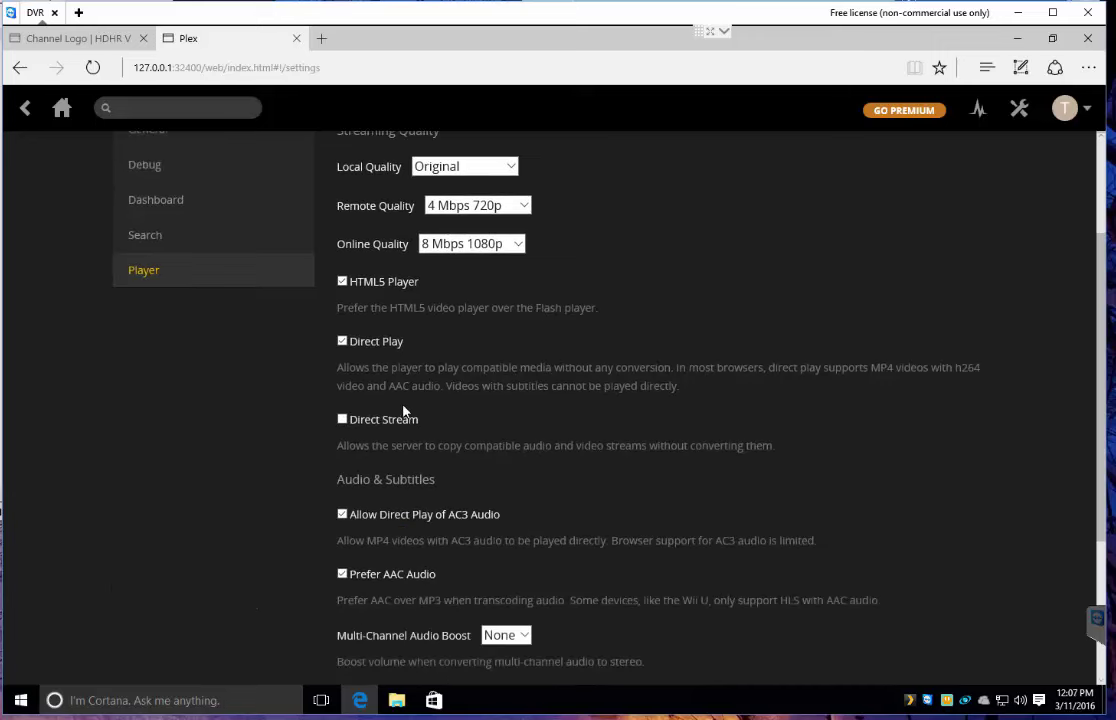
left_click_drag(429, 426, 352, 427)
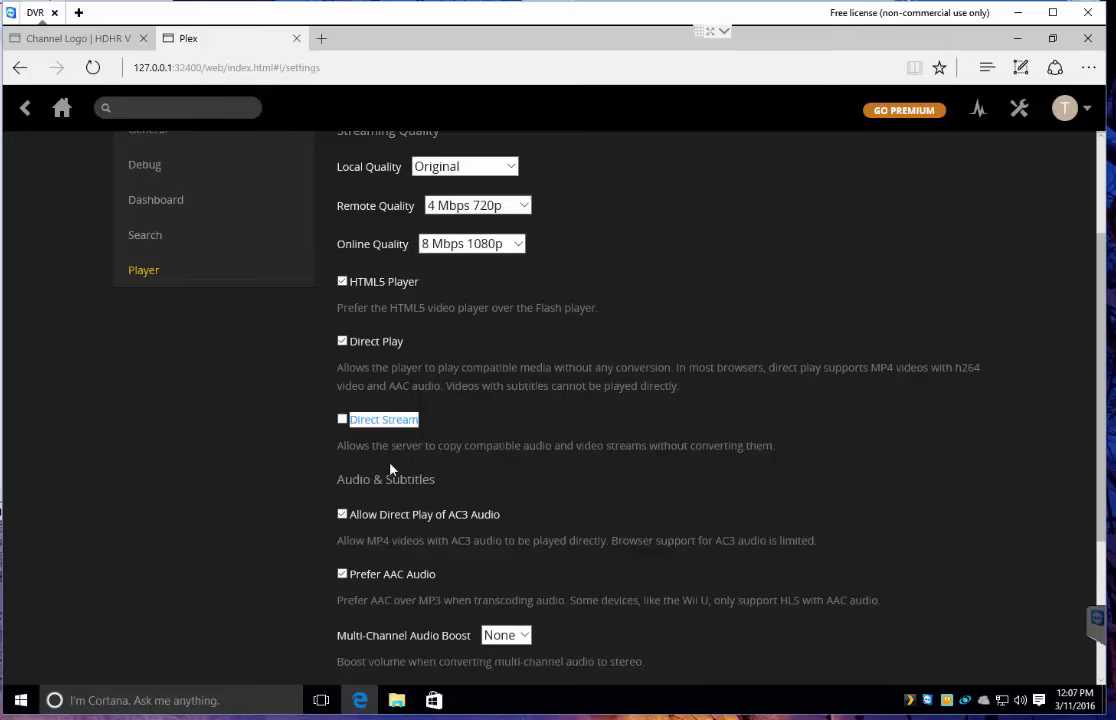
left_click(335, 367)
scroll(530, 468, "up", 2)
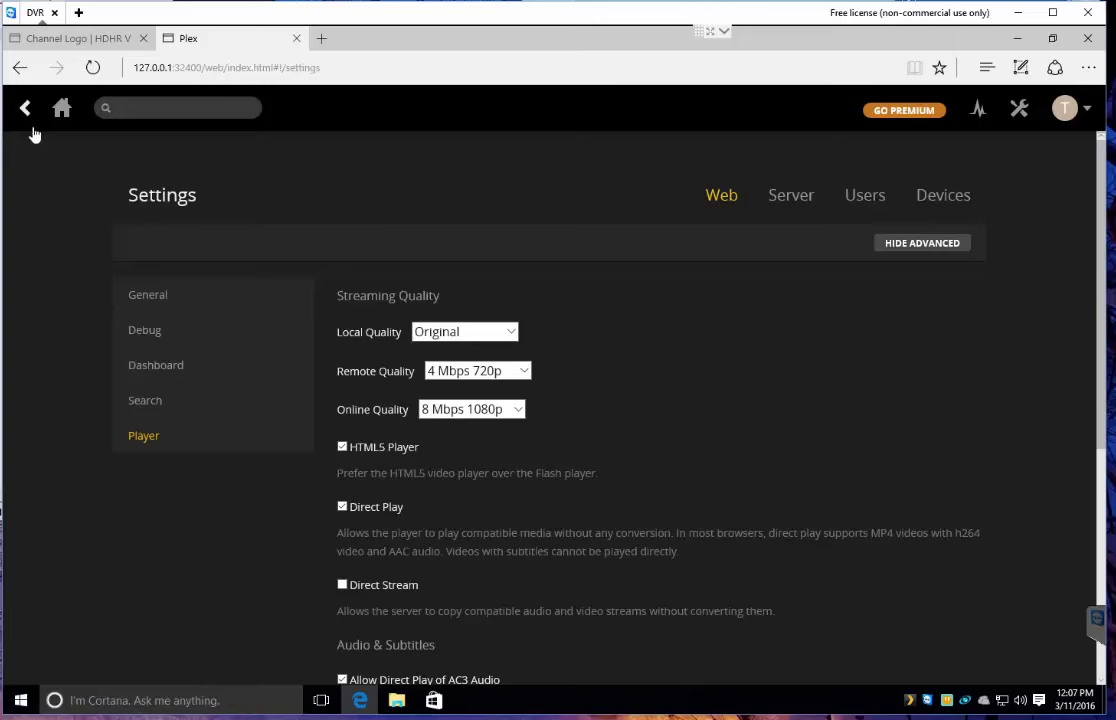
Step: Return to the Plex home page, reopen the HDHR Viewer 2 settings and check the Favorites 1 channel list
left_click(61, 107)
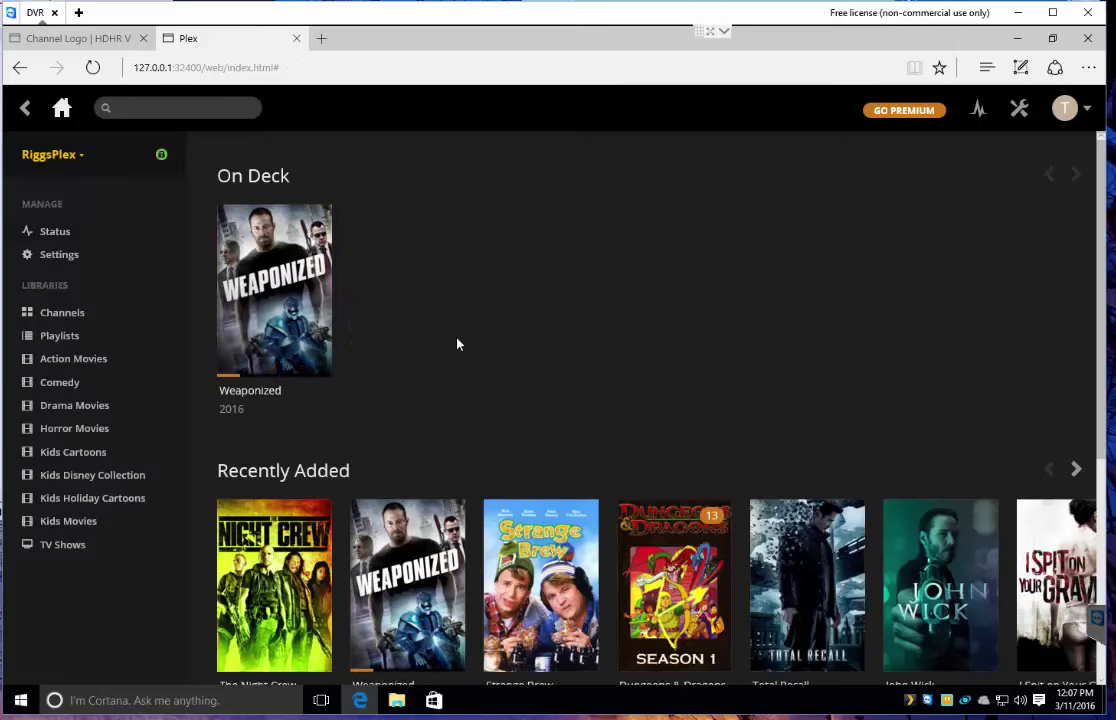
scroll(456, 341, "down", 4)
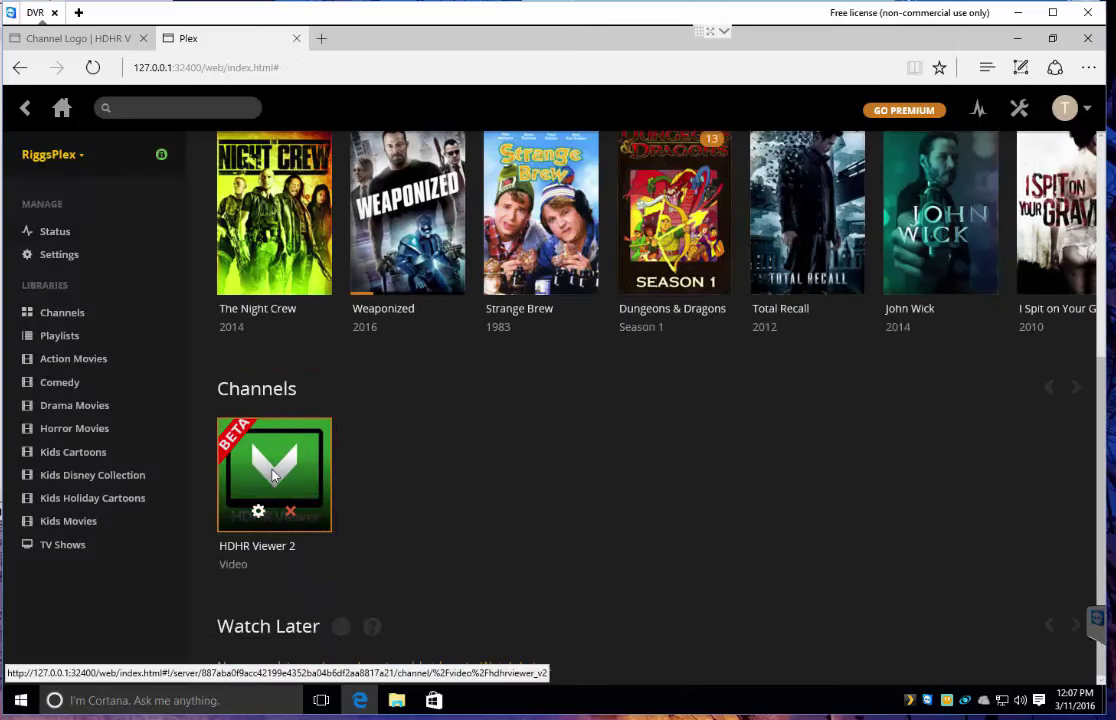
left_click(272, 476)
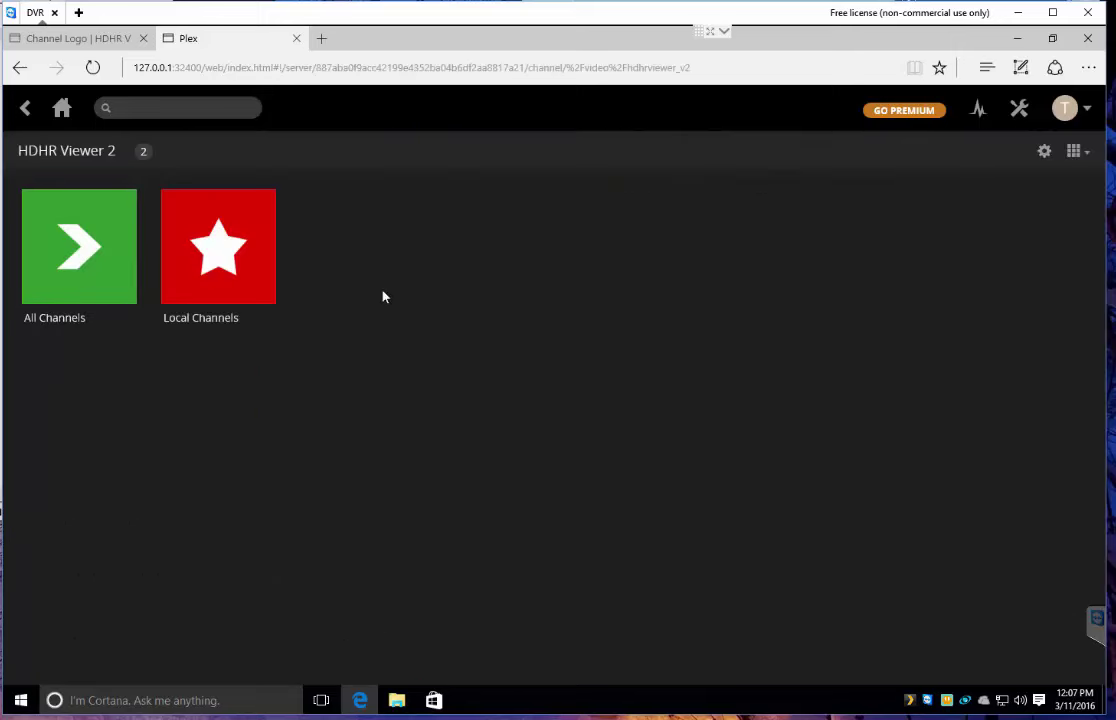
left_click(1045, 152)
scroll(630, 481, "down", 4)
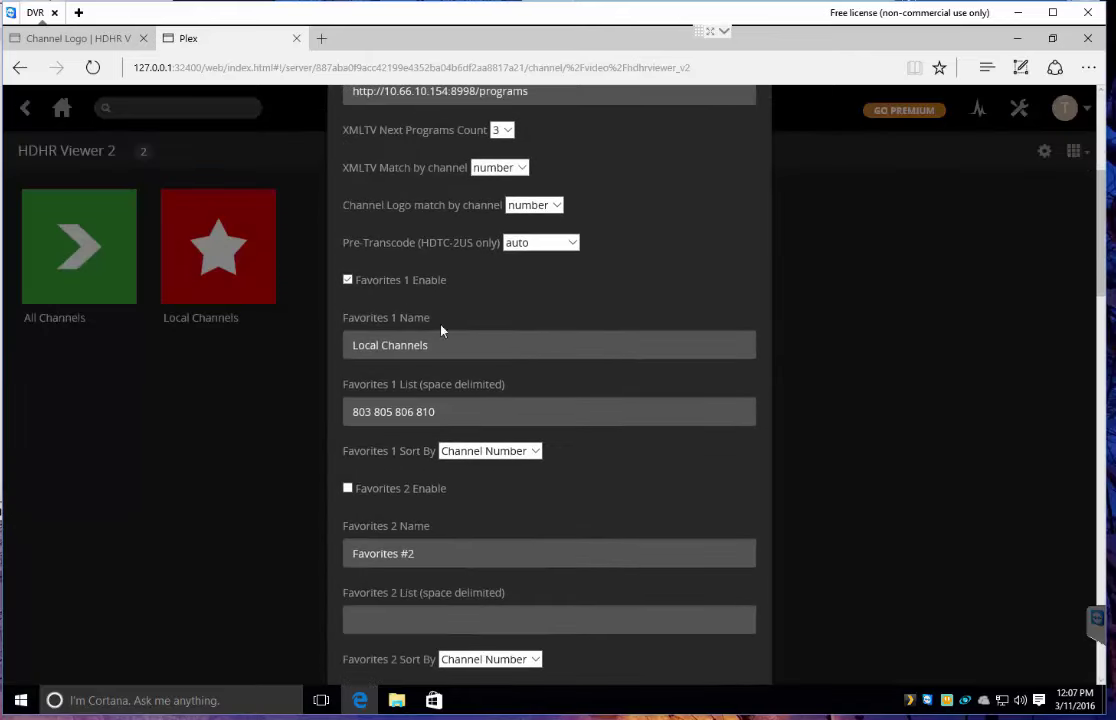
double_click(425, 412)
left_click_drag(351, 418, 403, 451)
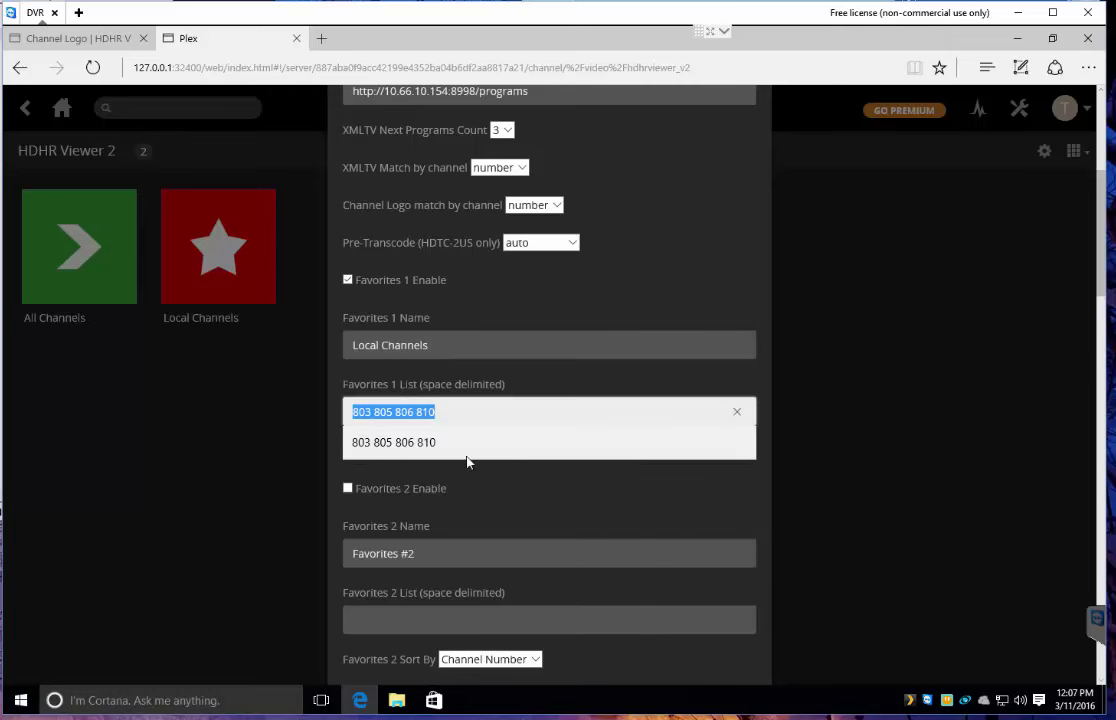
left_click(493, 525)
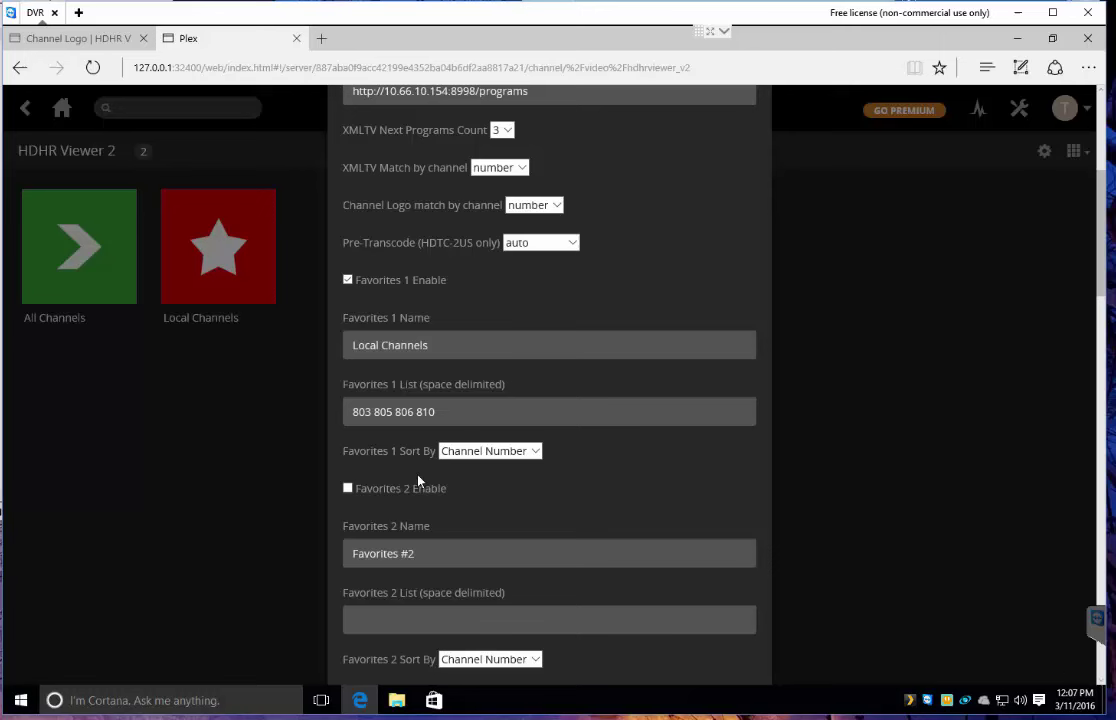
Step: Enable Favorites 2 and name the group with the owner's first name in possessive form followed by "Favorites"
left_click(348, 489)
left_click_drag(432, 556, 366, 562)
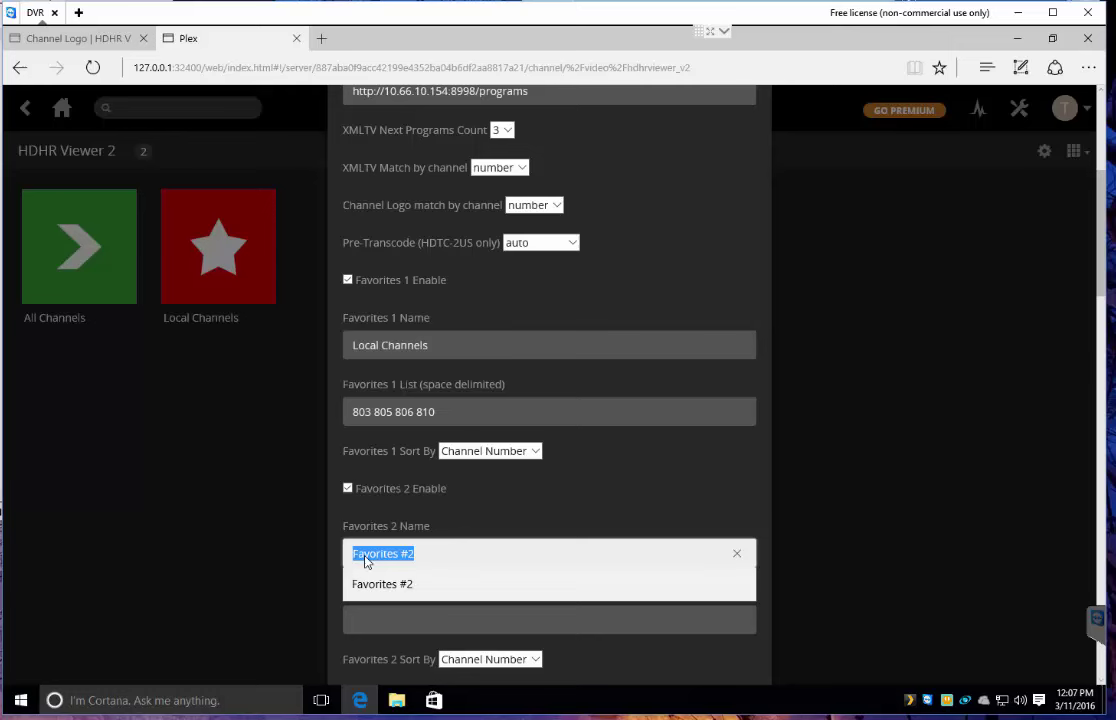
type("Jef")
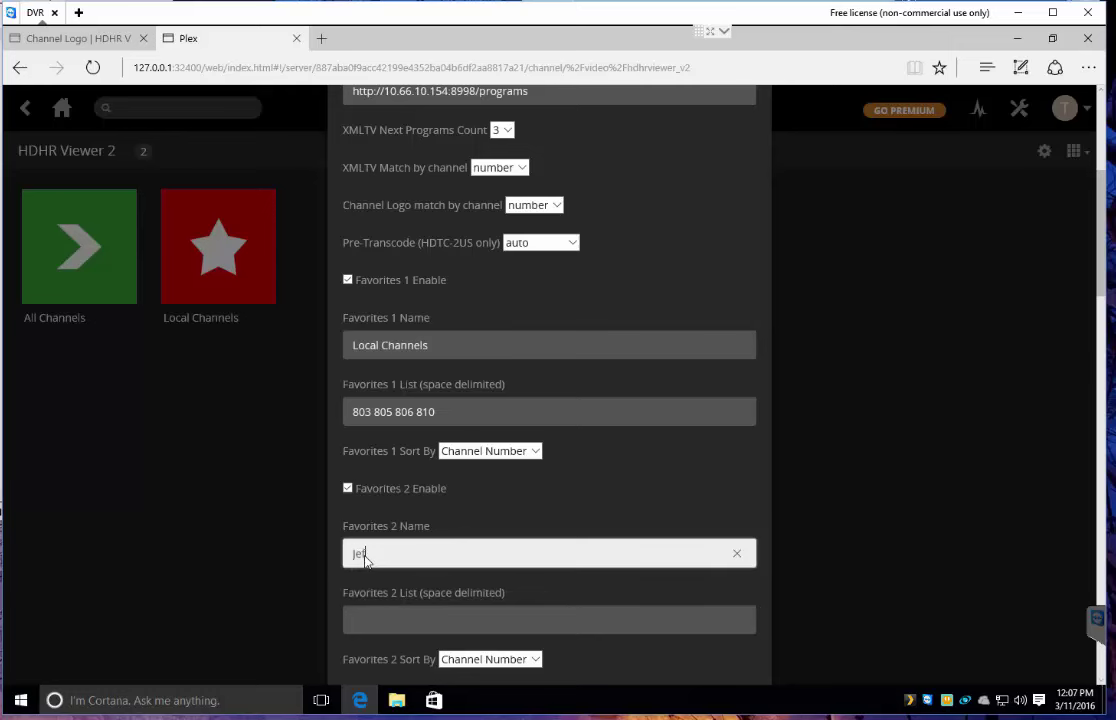
type("f's Favorites")
left_click(358, 619)
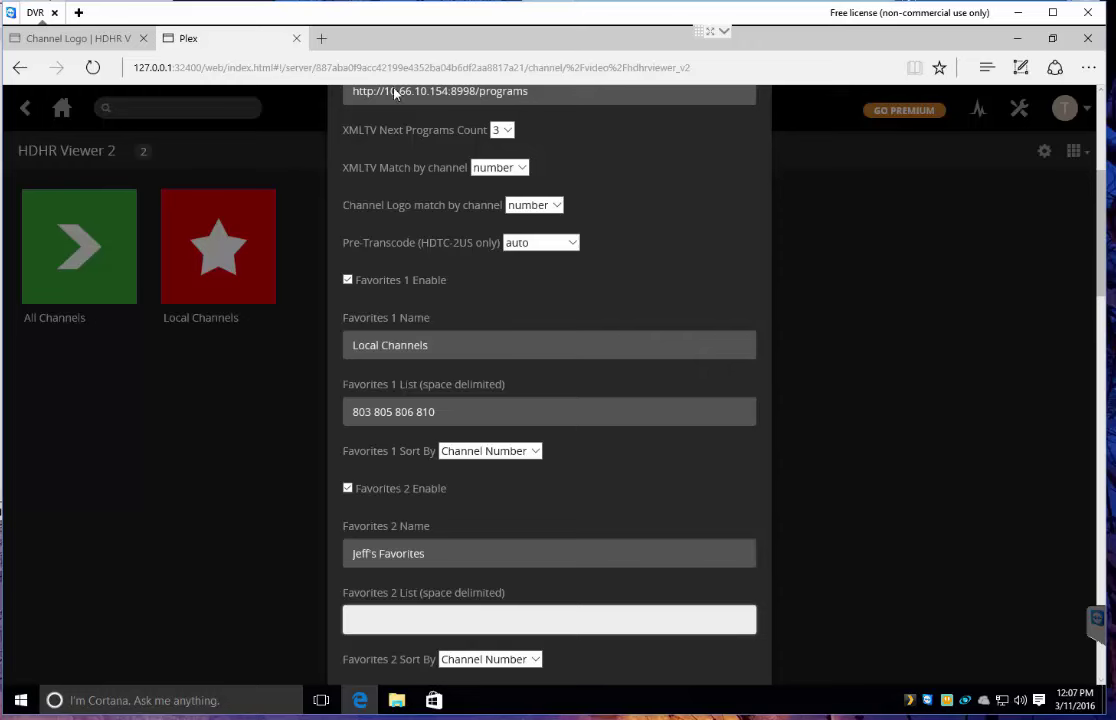
Step: Open a second Plex page from the media server and look up the Syfy HD channel number in HDHR Viewer 2's All Channels
left_click(321, 39)
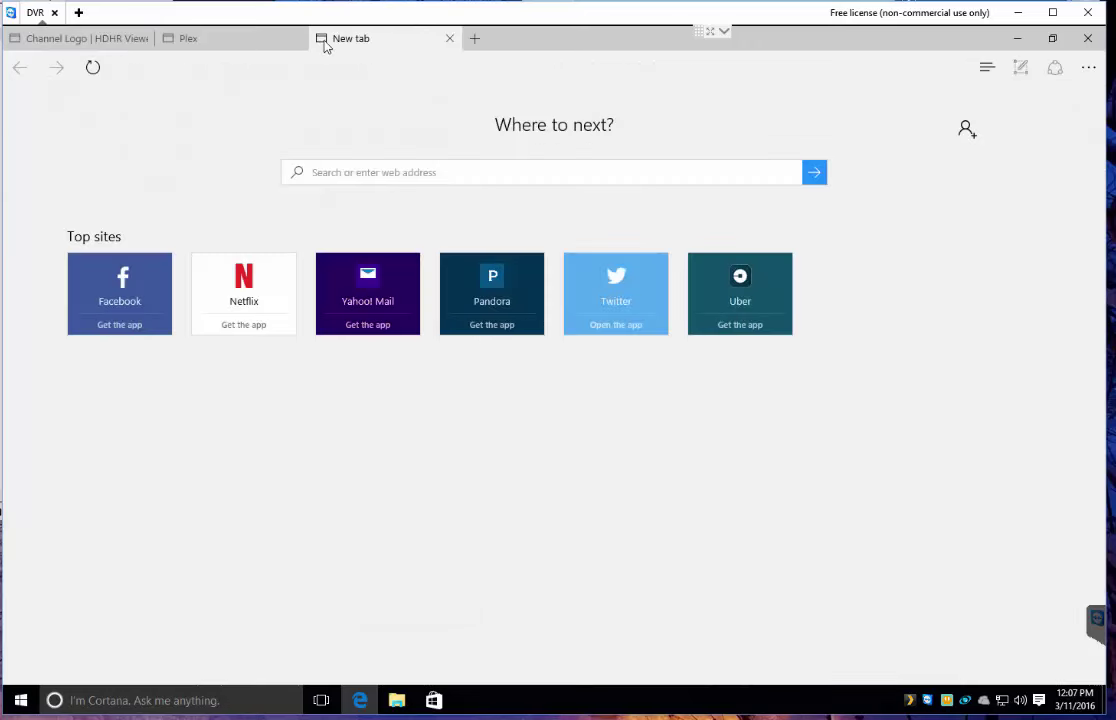
right_click(911, 701)
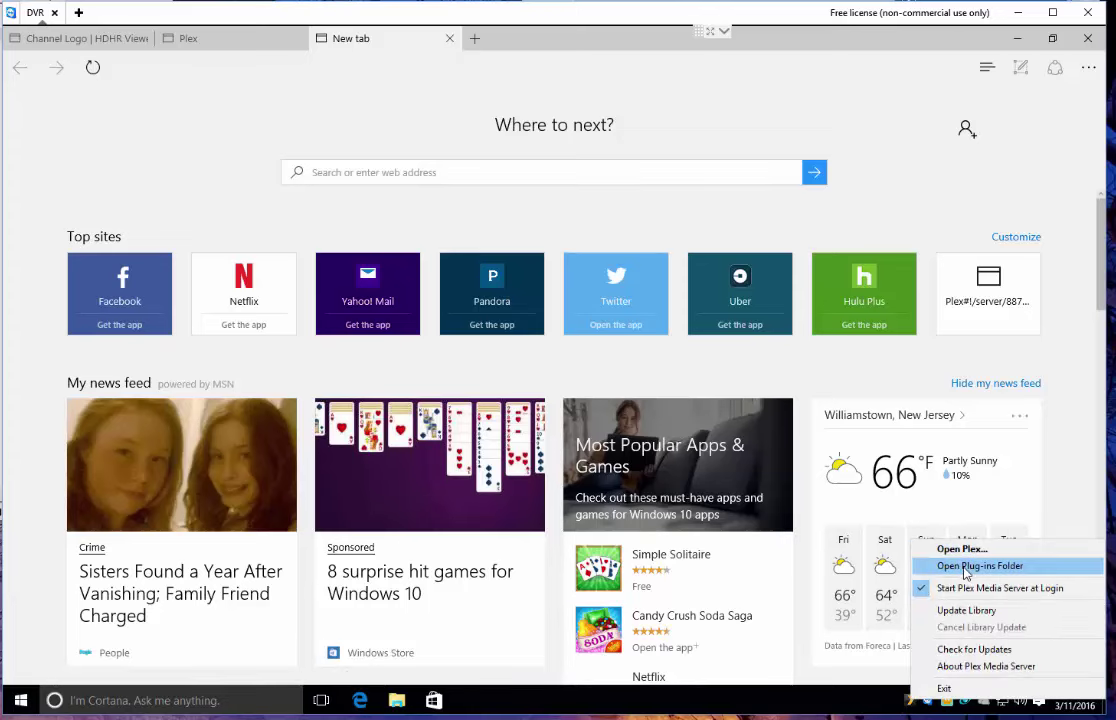
left_click(961, 550)
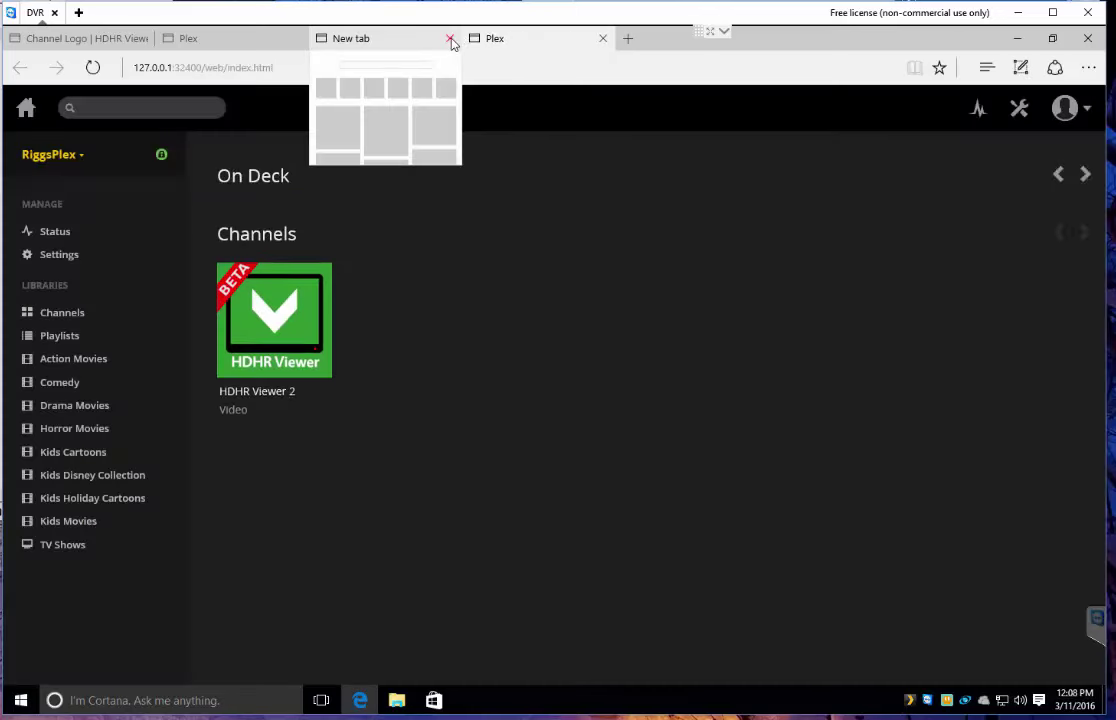
left_click(450, 40)
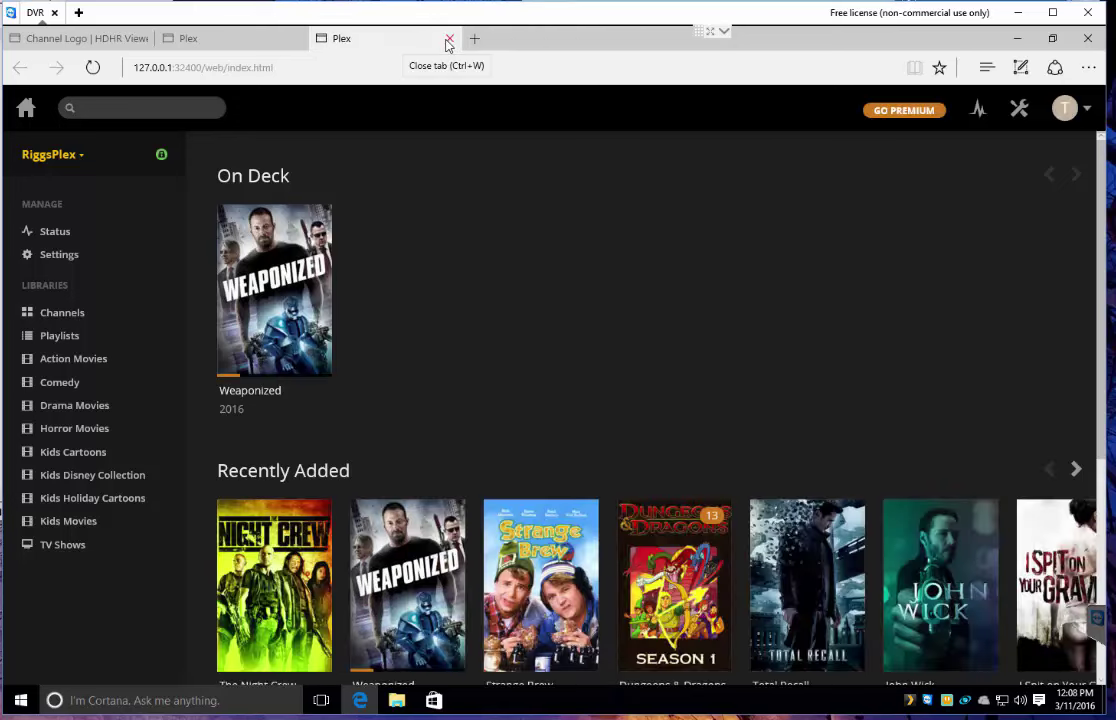
scroll(424, 399, "down", 4)
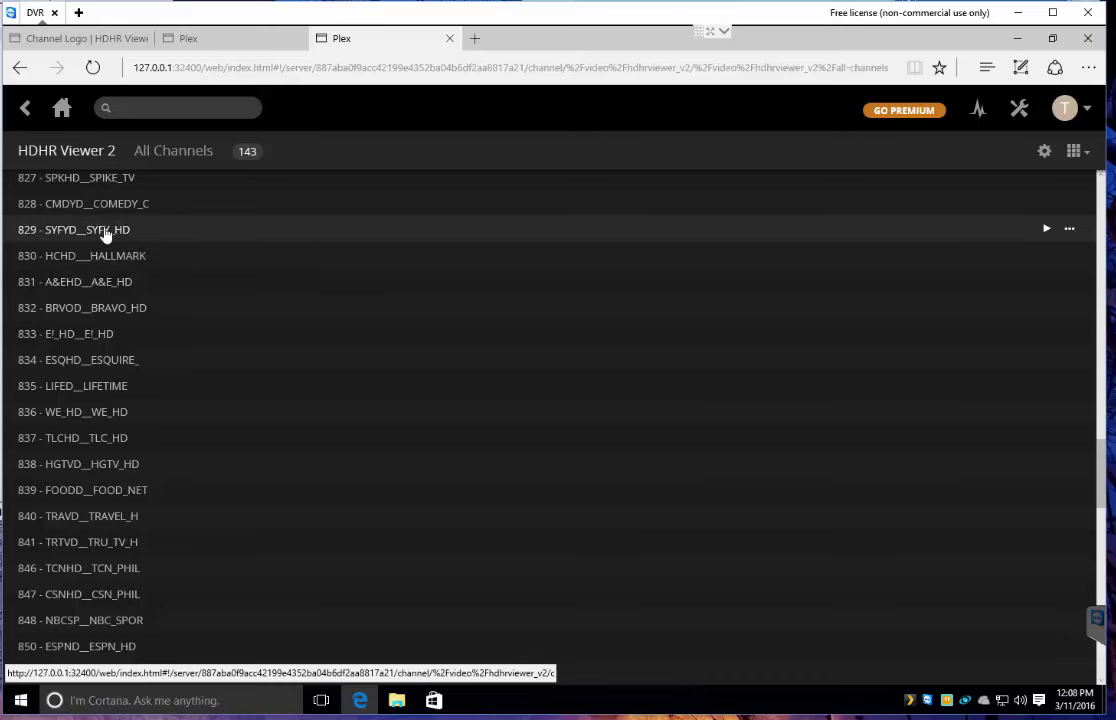
Step: Return to the HDHR Viewer 2 settings, enter 829 as the Favorites 2 channel list and save the settings
left_click(255, 38)
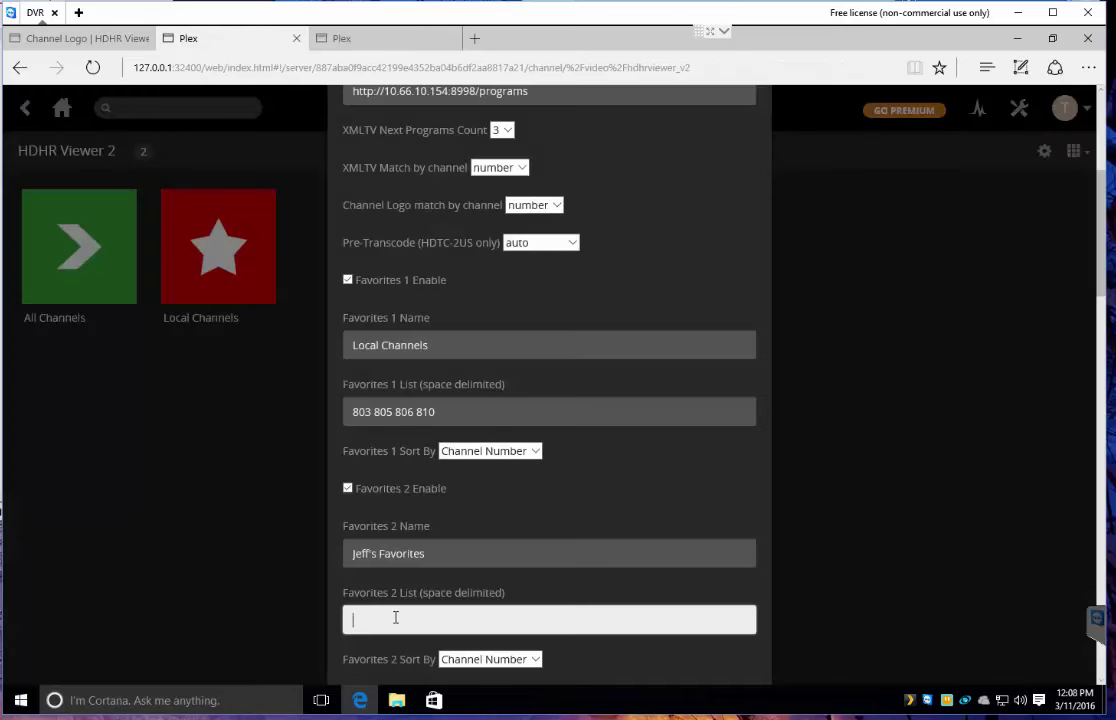
type("829")
scroll(461, 598, "down", 3)
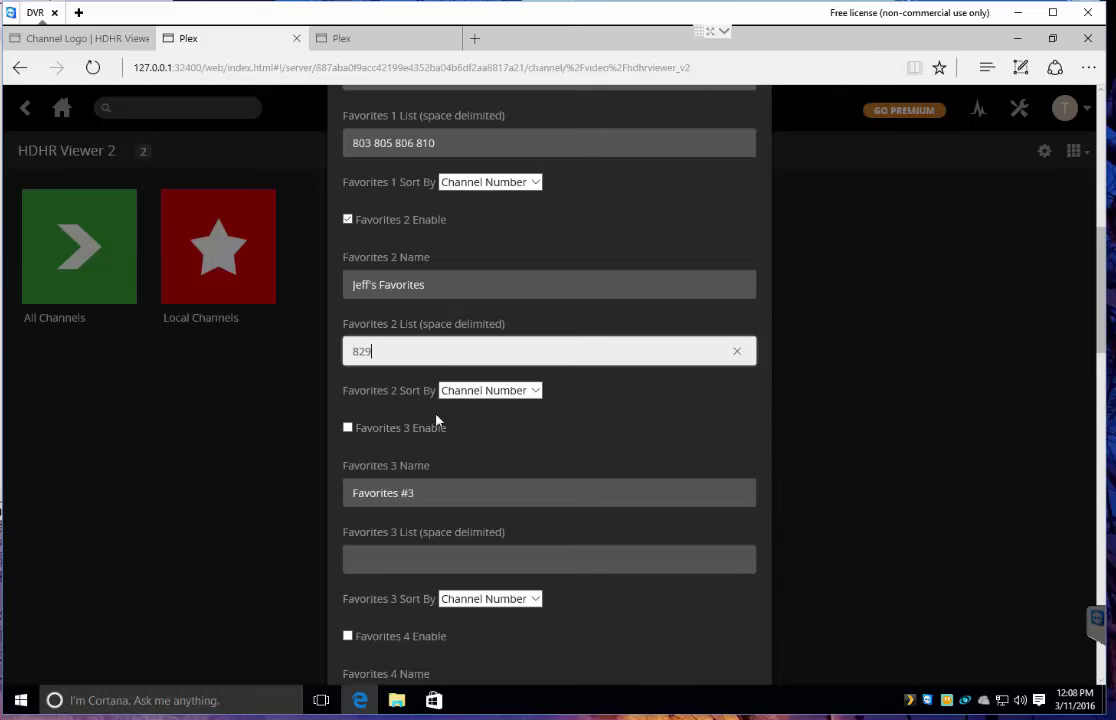
scroll(438, 427, "down", 15)
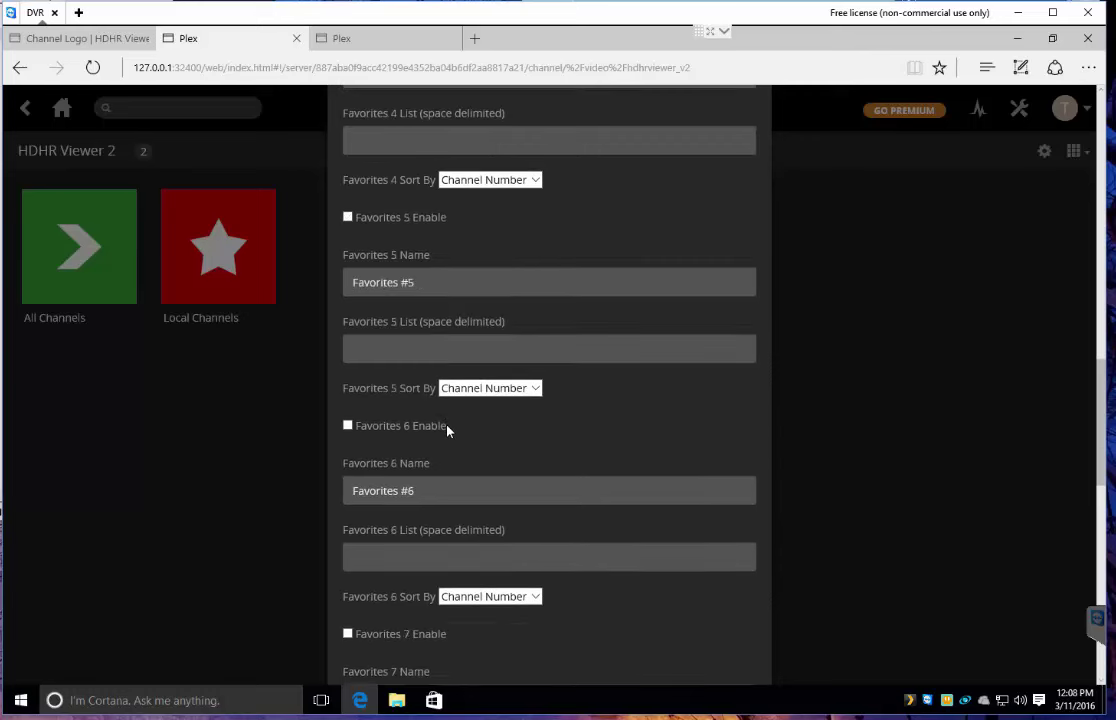
left_click(722, 604)
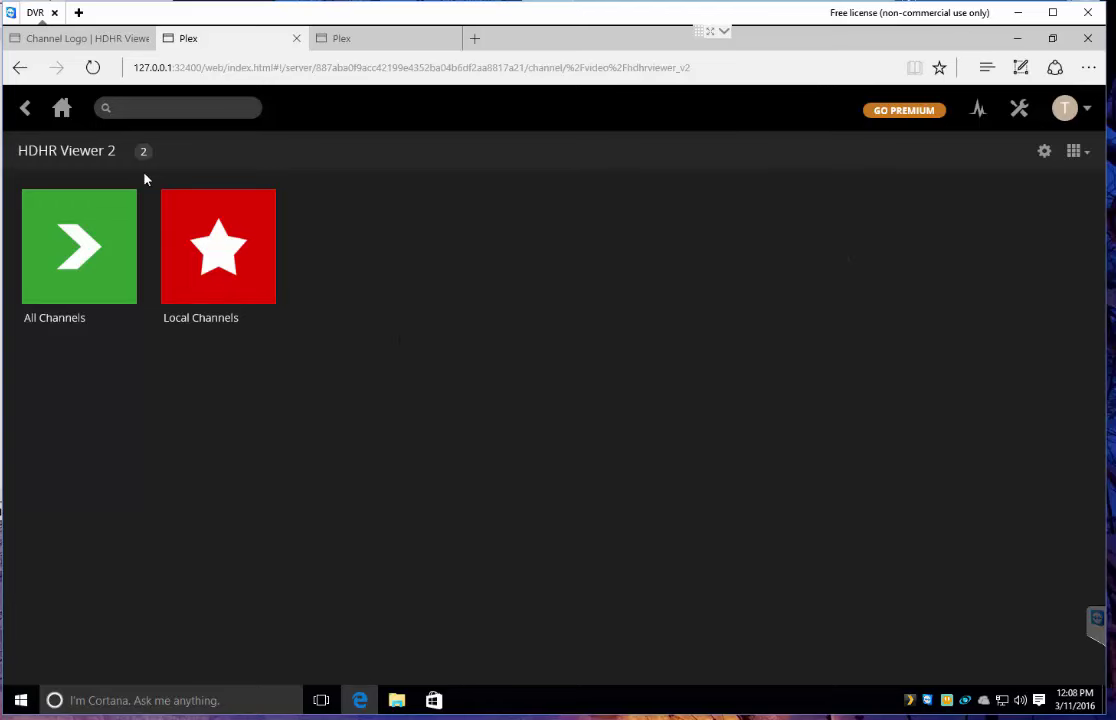
Step: Reopen HDHR Viewer 2 from the Plex home page, play 829 - SYFYD__SYFY_HD from the new favorites group and close the player
left_click(61, 108)
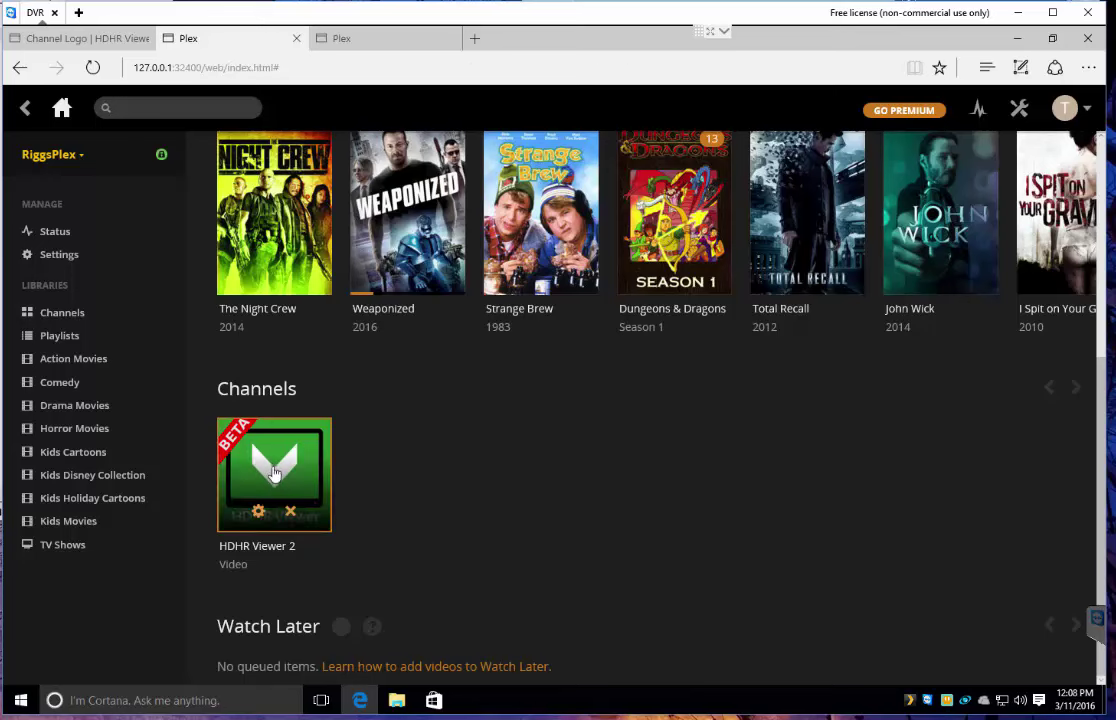
left_click(300, 465)
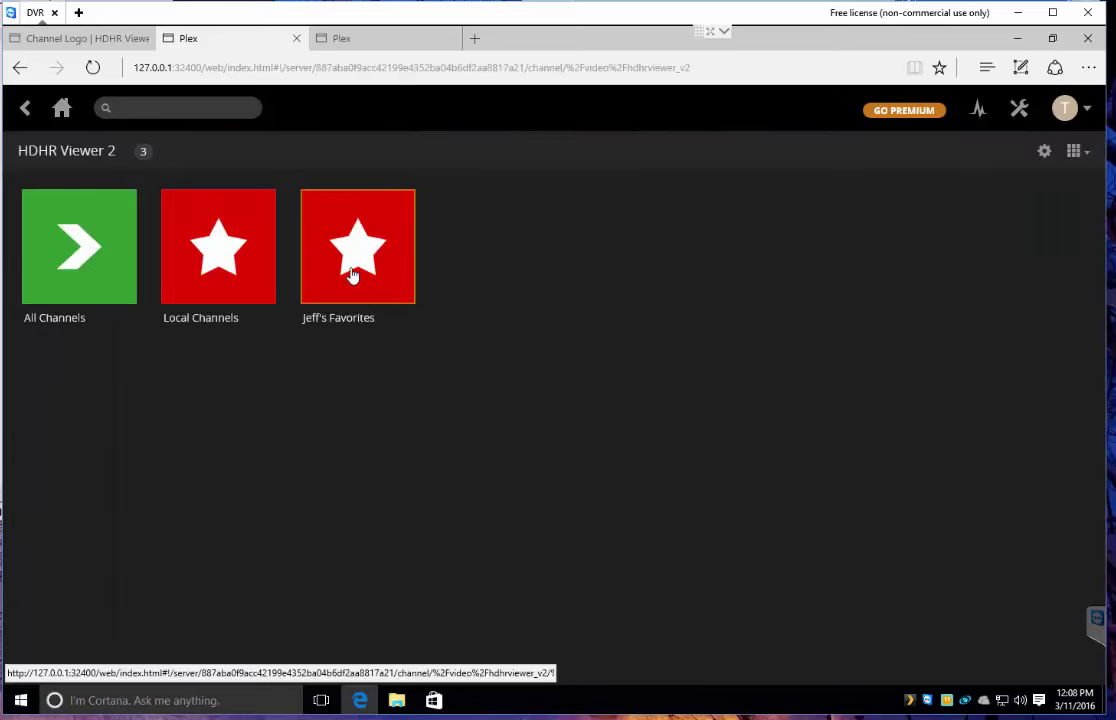
left_click(344, 311)
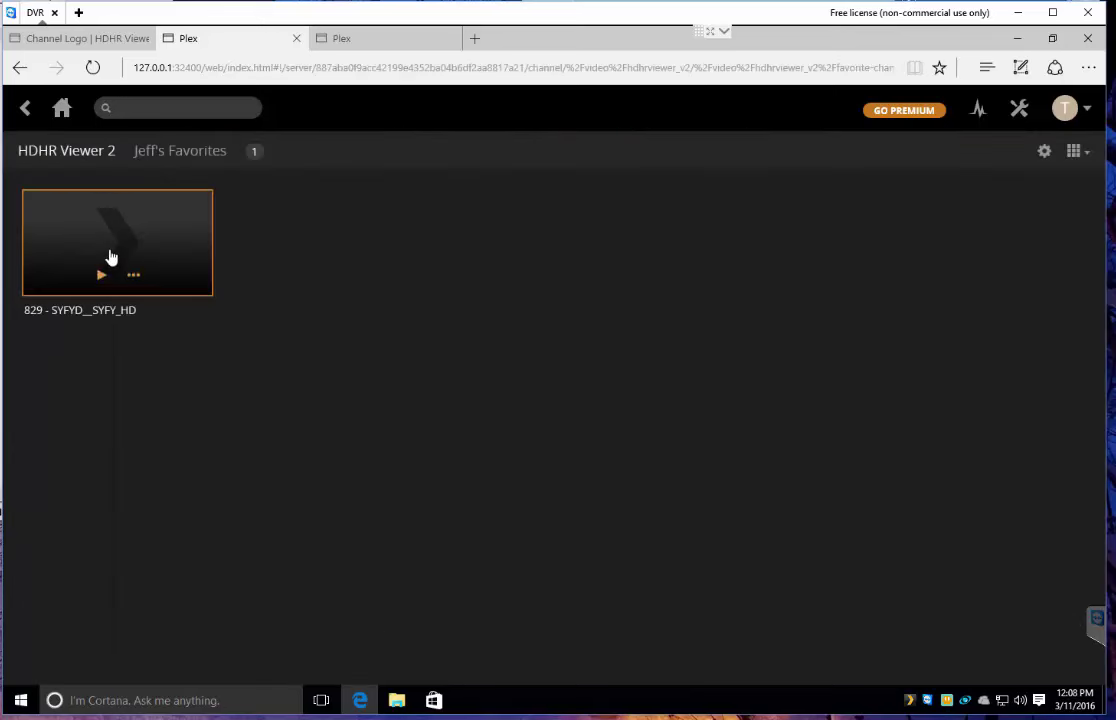
left_click(108, 254)
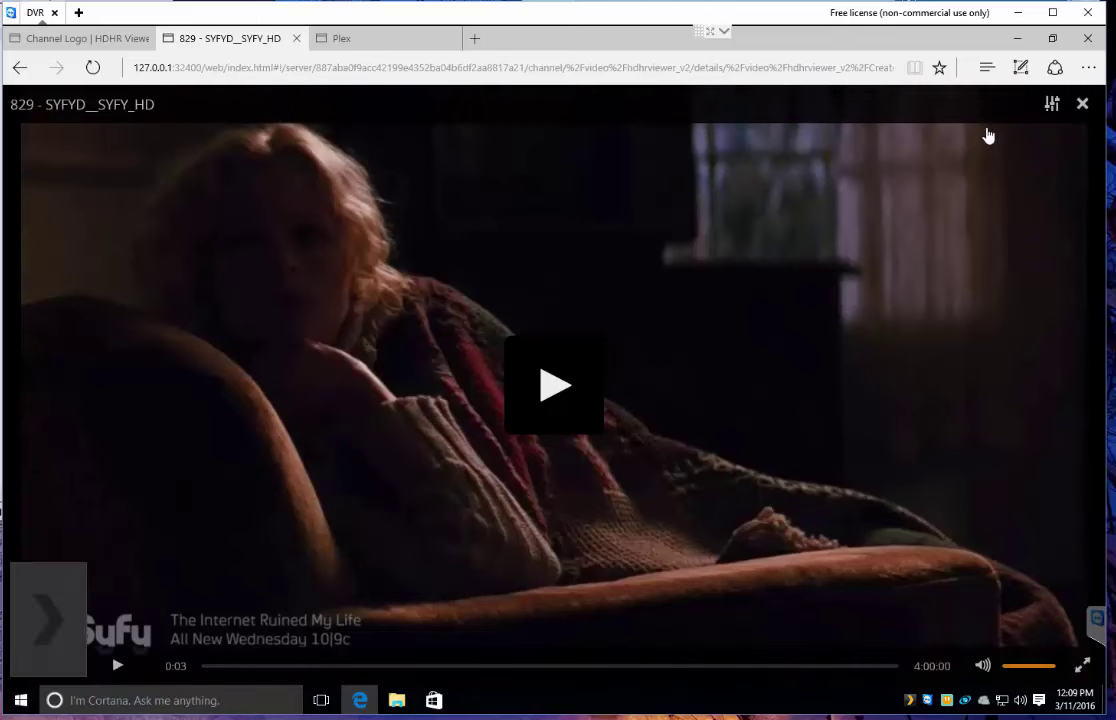
left_click(1082, 103)
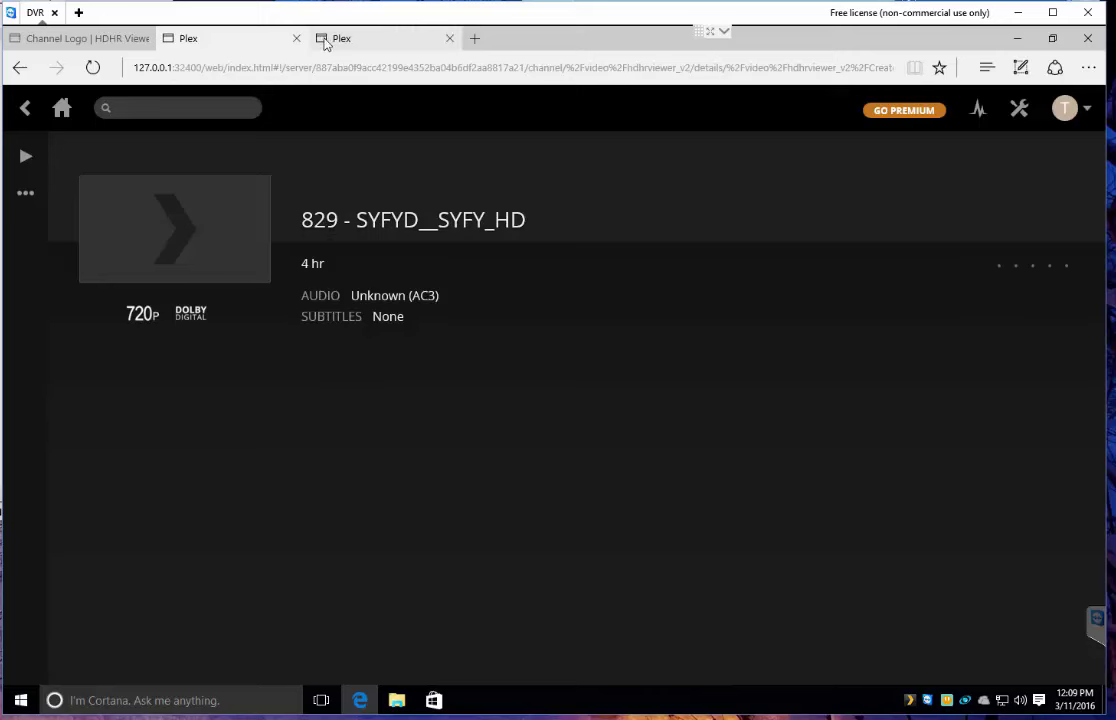
Step: Close the extra Plex page, open the XMLTV (zap2xml.exe) guide on the HDHR Viewer site and highlight the JAVA prerequisite
left_click(380, 42)
left_click(447, 39)
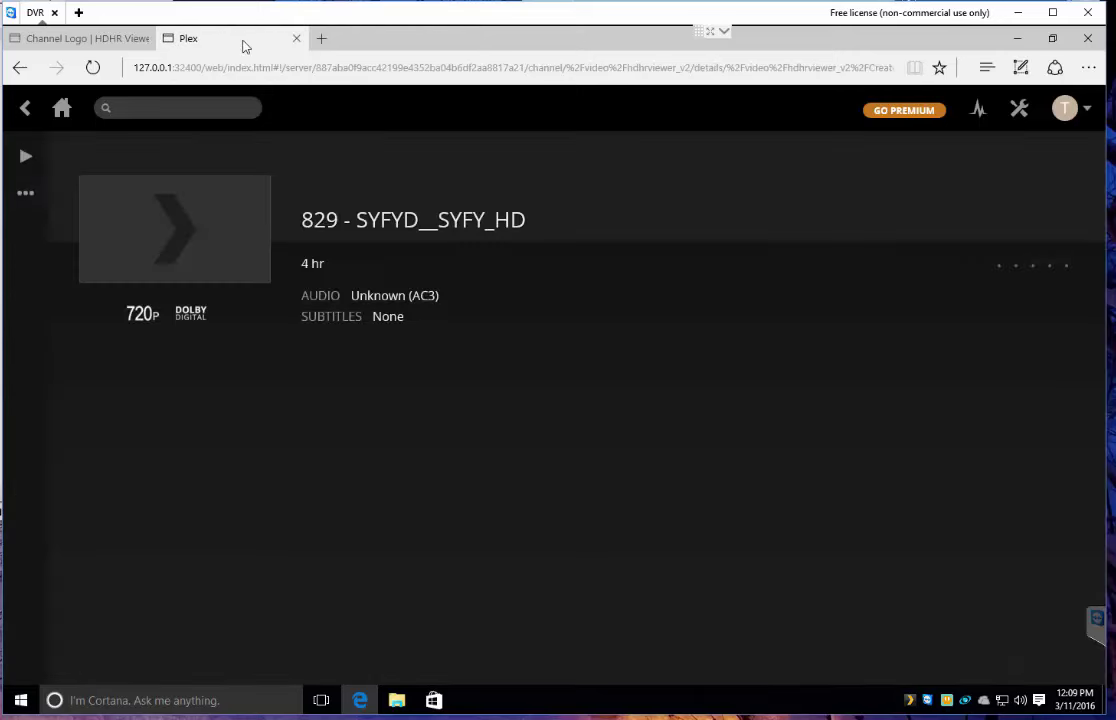
left_click(96, 40)
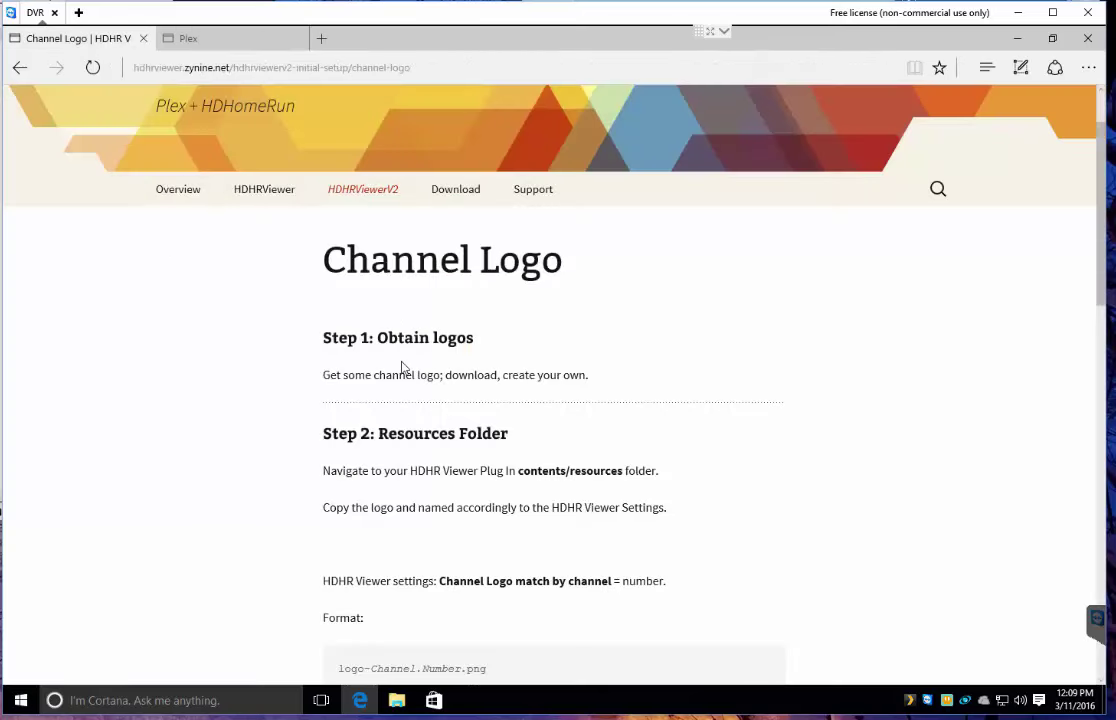
mouse_move(358, 193)
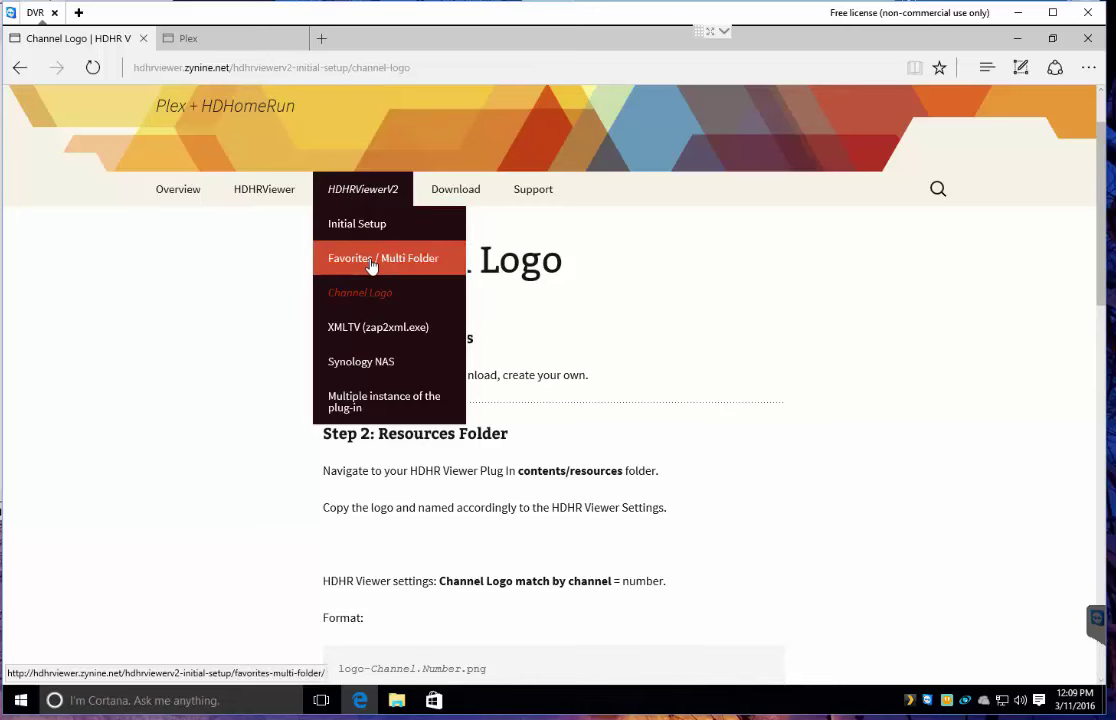
left_click(343, 333)
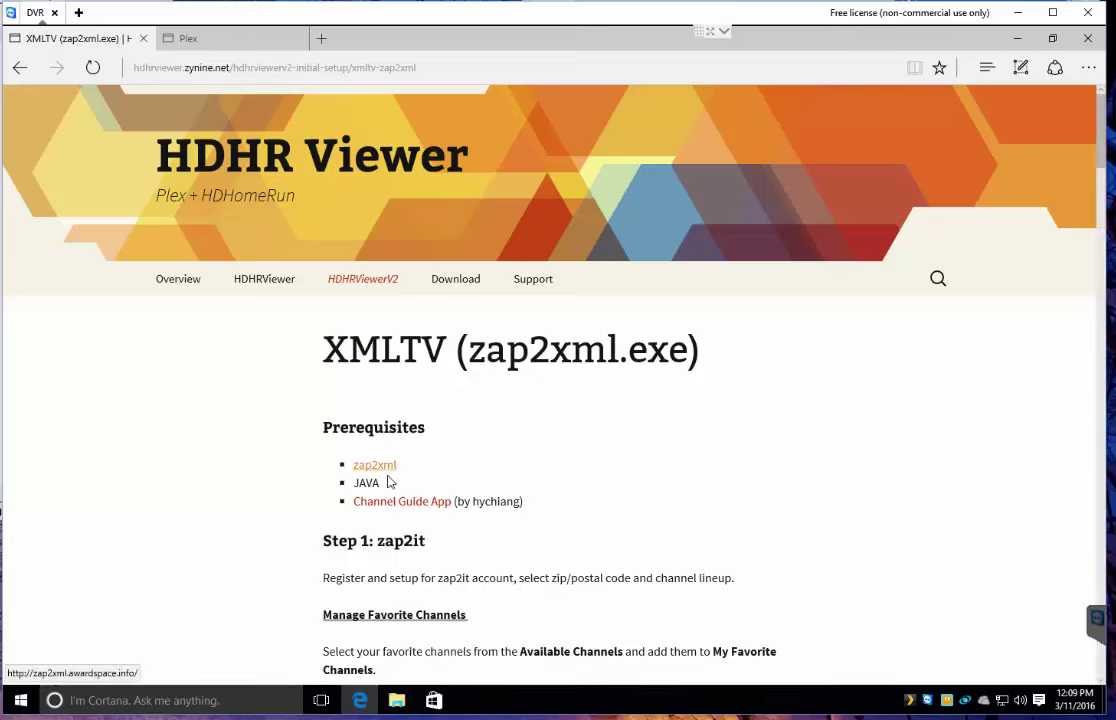
double_click(353, 482)
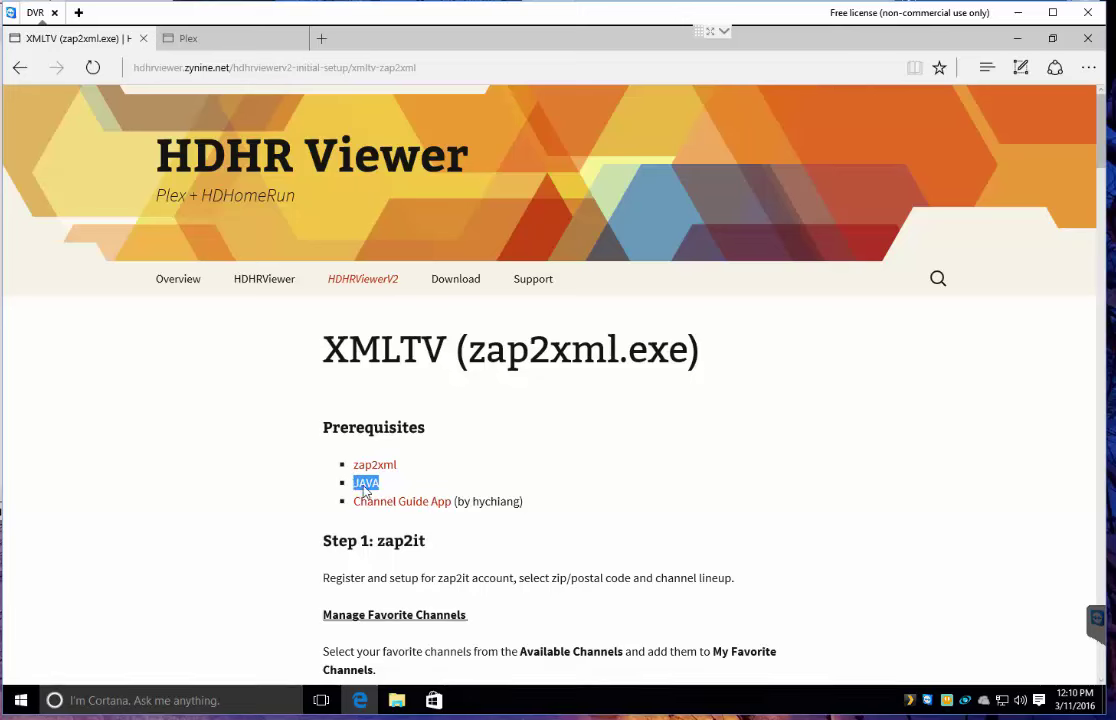
Step: Open a Windows command prompt and run the java command to check whether Java is installed
left_click(20, 700)
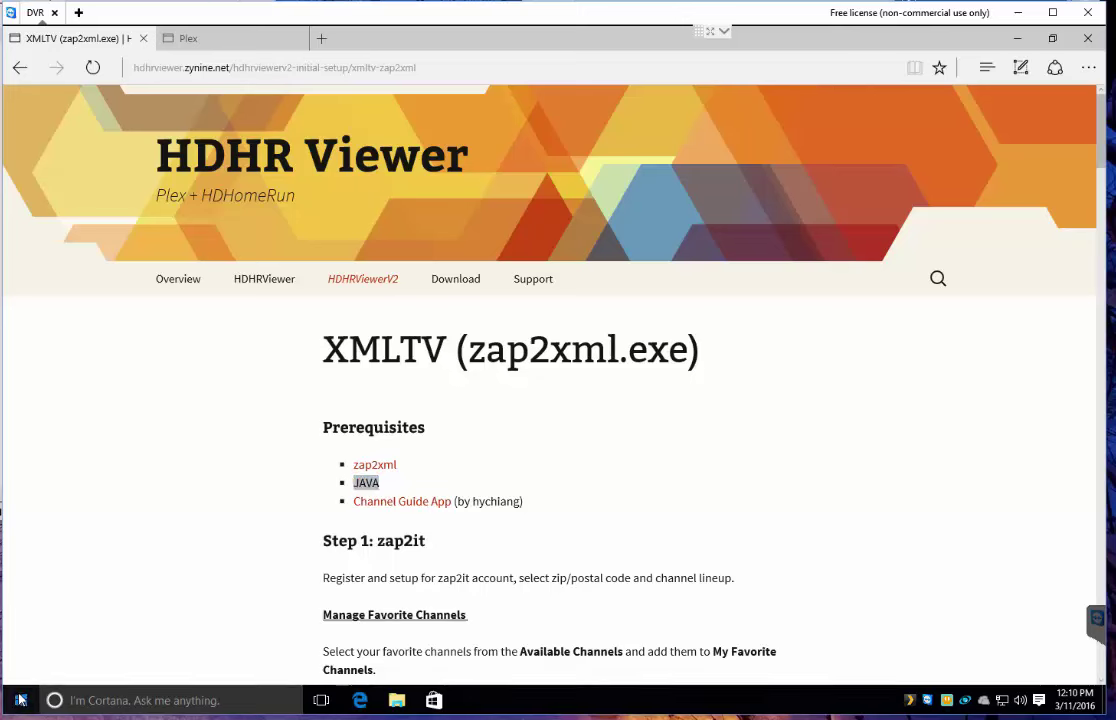
left_click(20, 700)
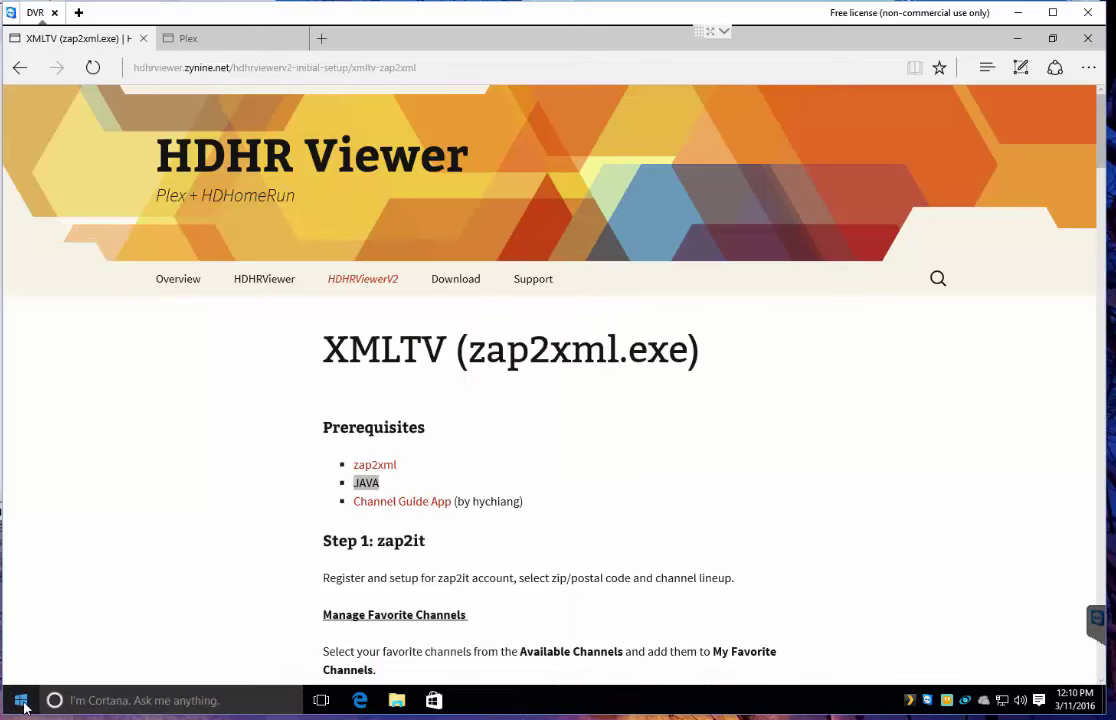
key("super+r")
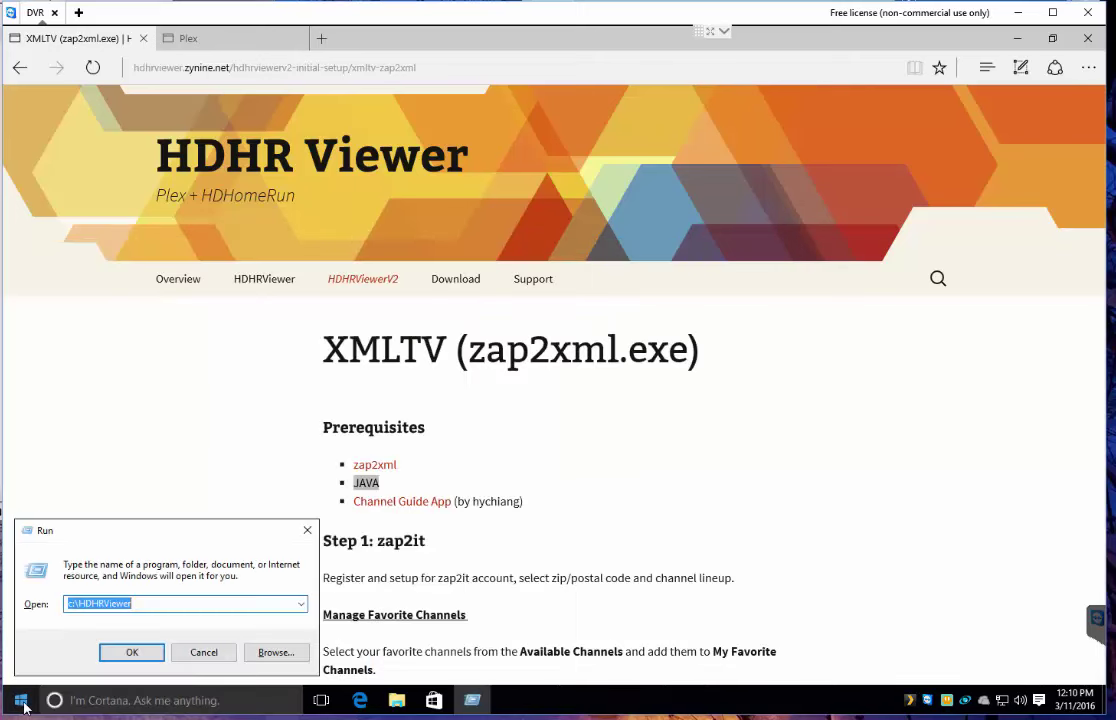
type("cmd")
key("Return")
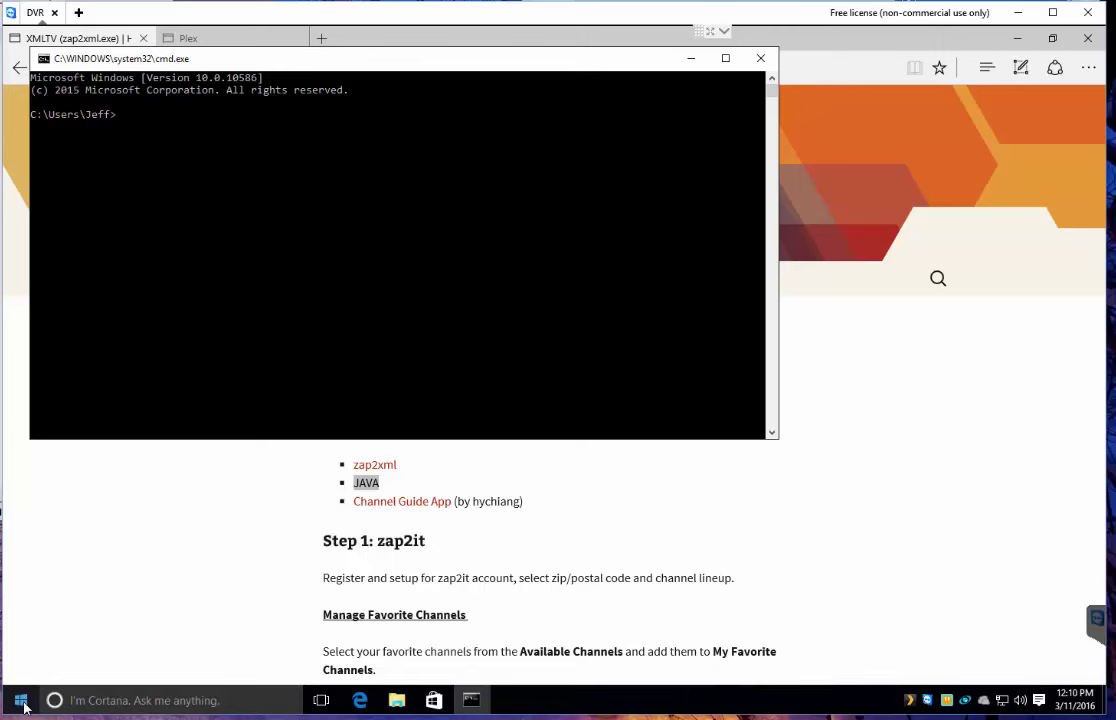
type("java")
key("Return")
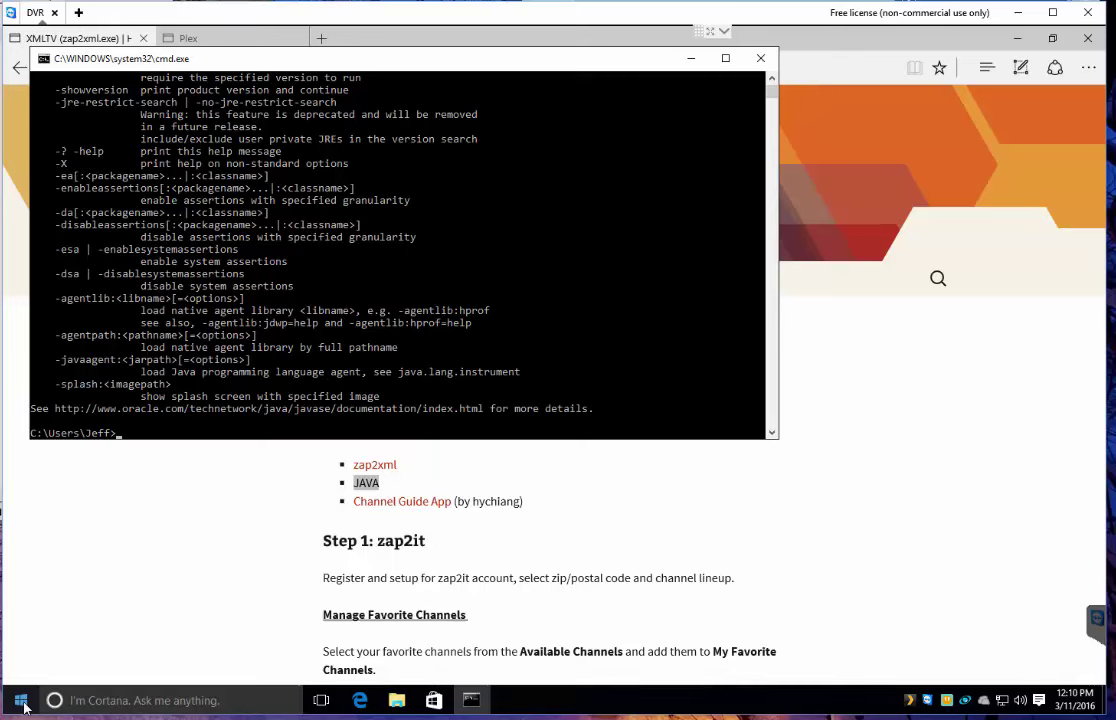
Step: Check the installed Java runtime version in the Java (32-bit) settings of Windows Control Panel, and close them without changes
left_click(22, 702)
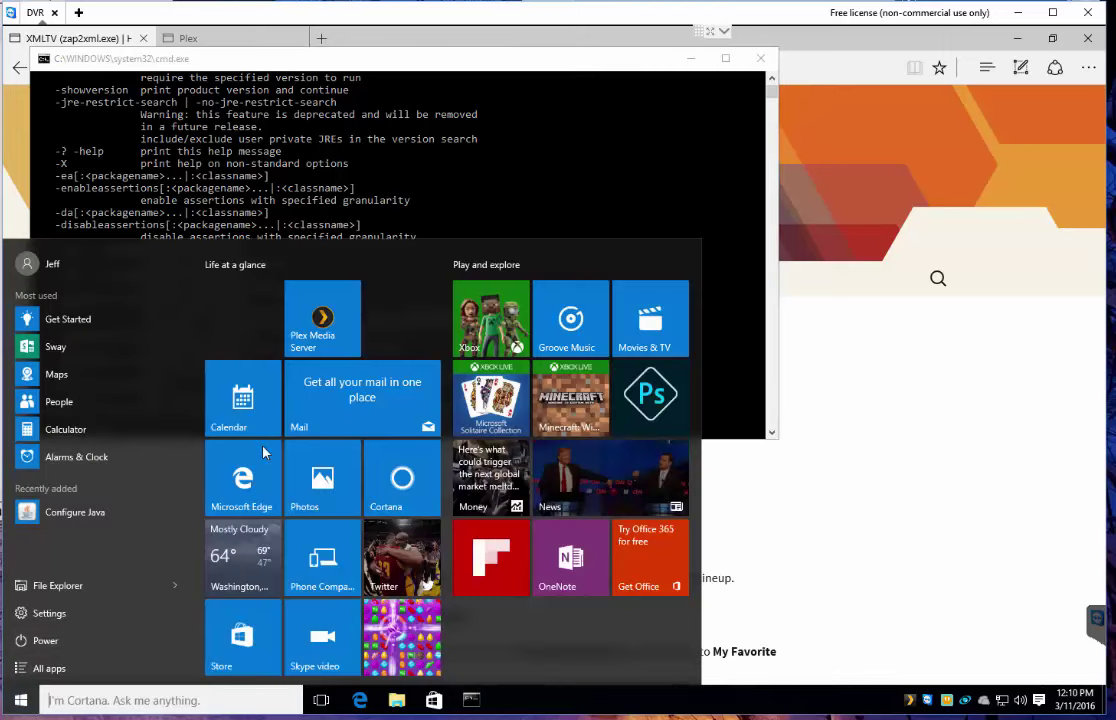
right_click(24, 703)
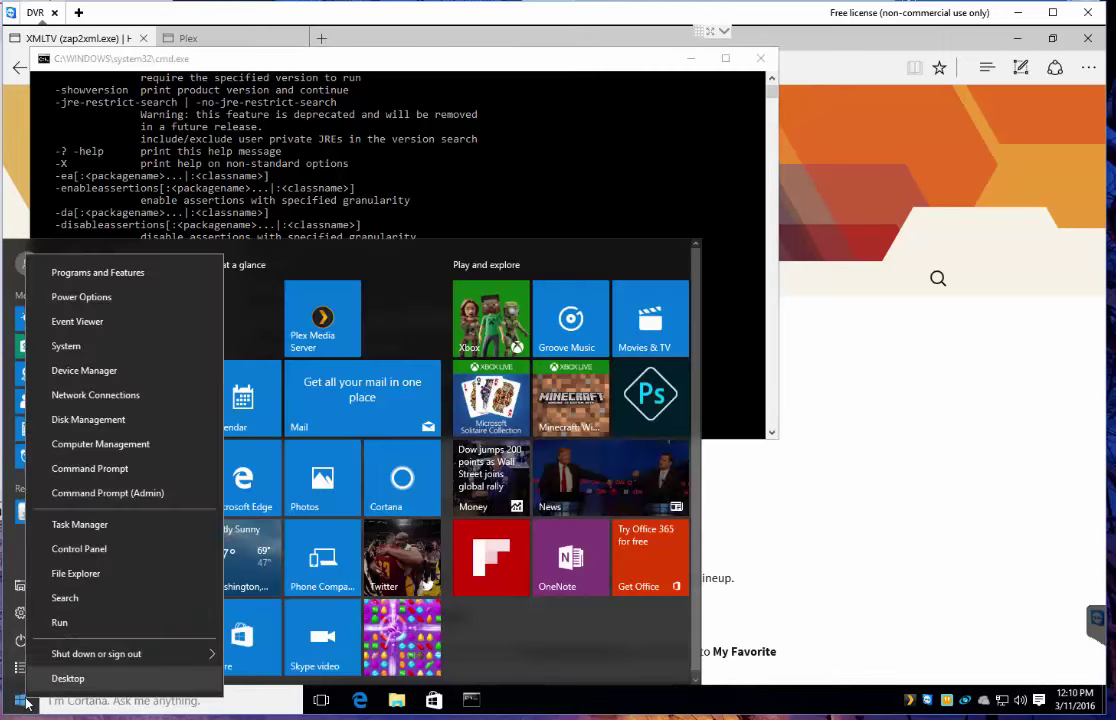
left_click(80, 549)
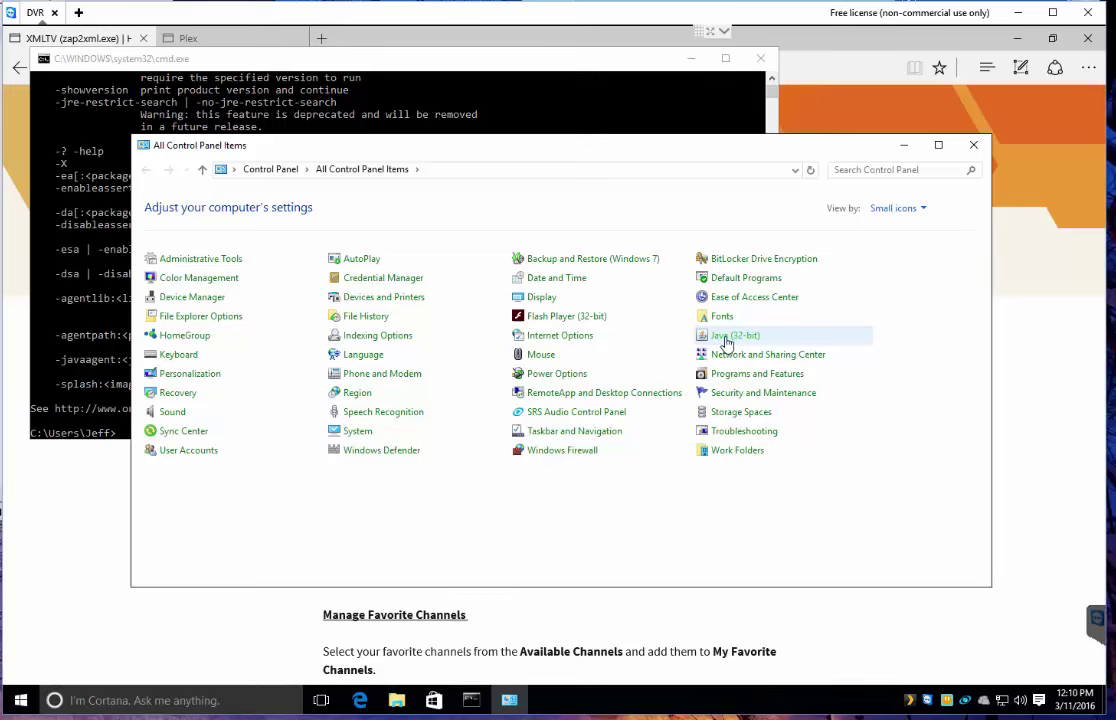
left_click(727, 343)
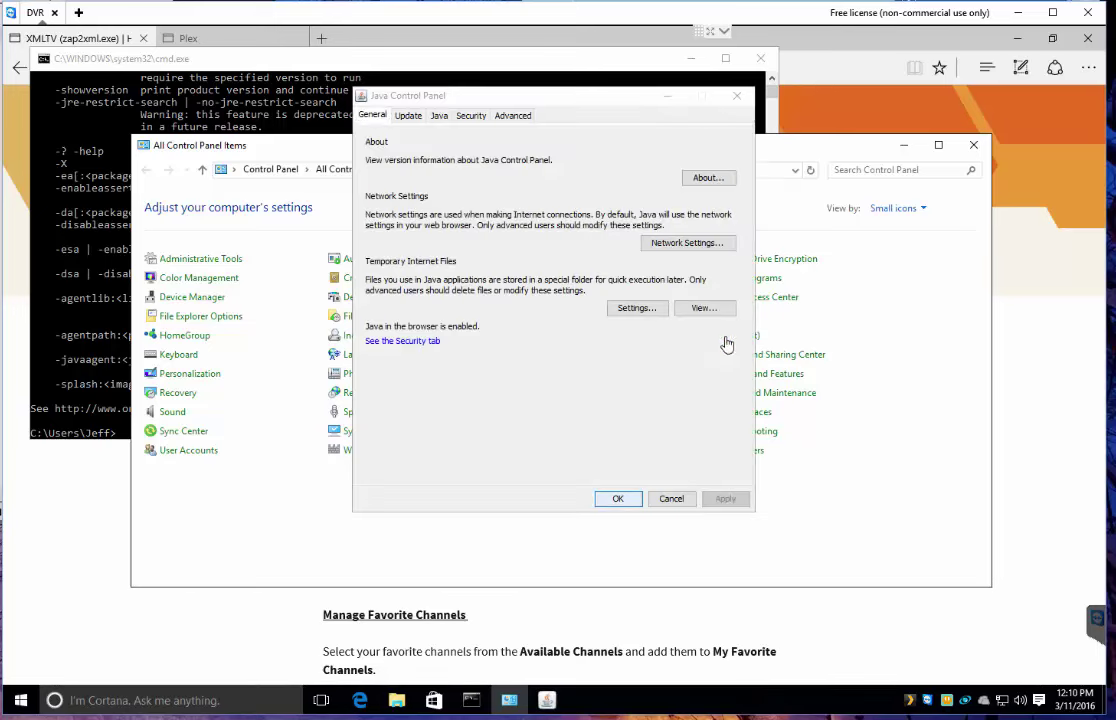
left_click(442, 118)
left_click(712, 160)
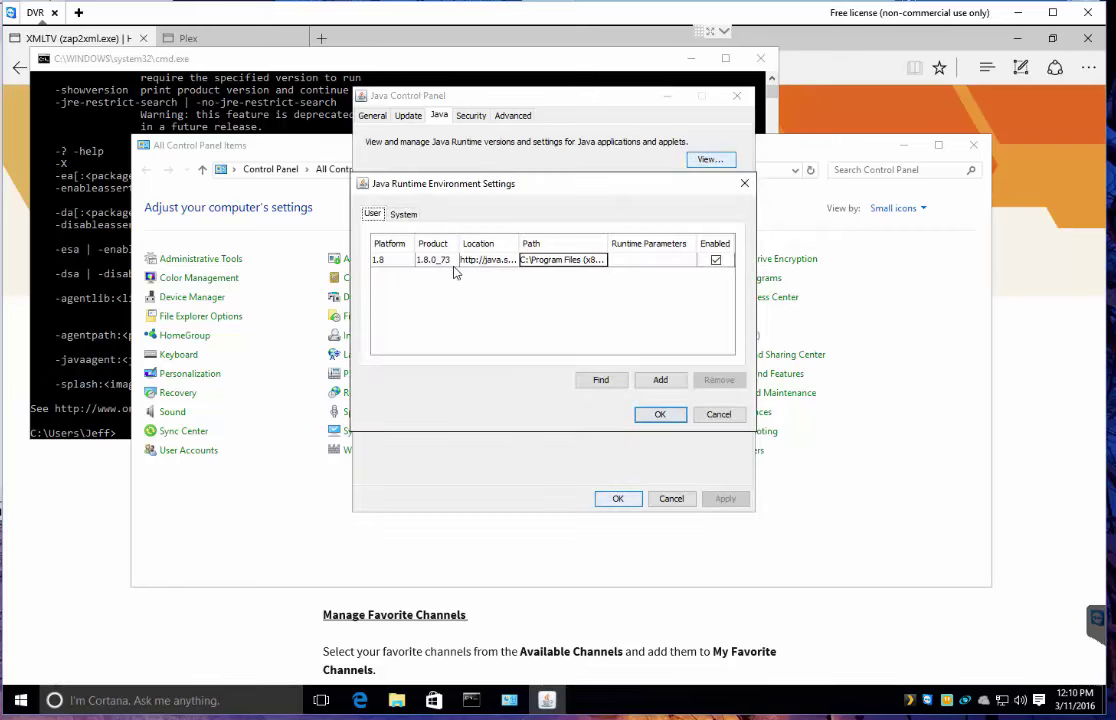
left_click(720, 415)
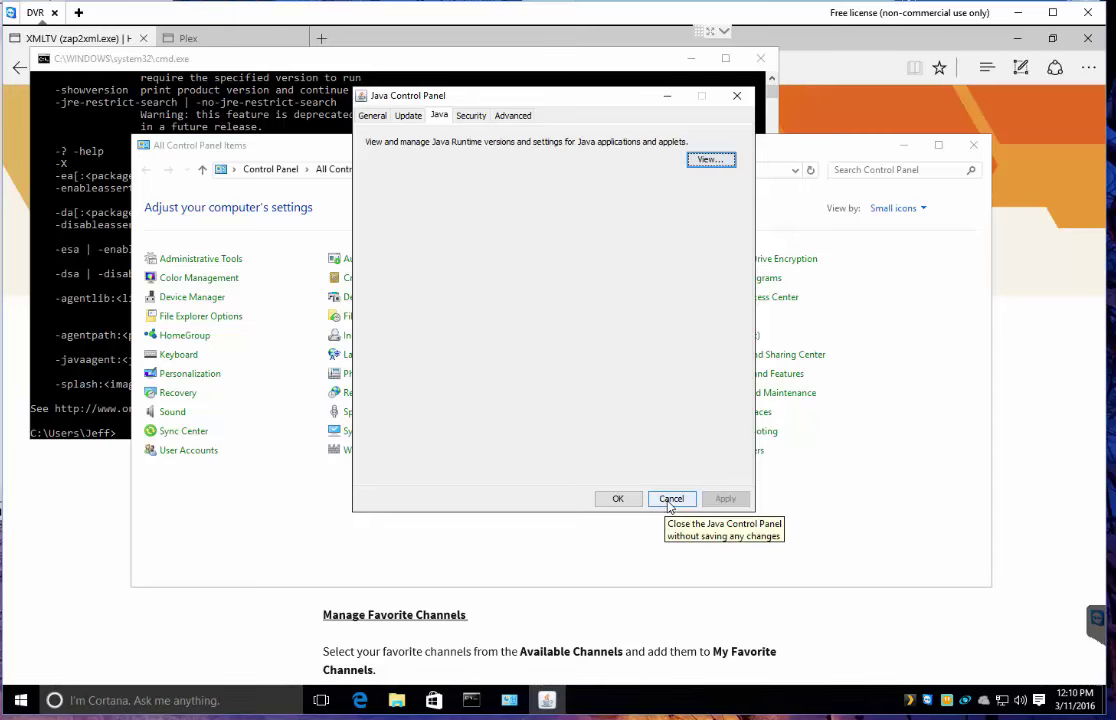
left_click(670, 499)
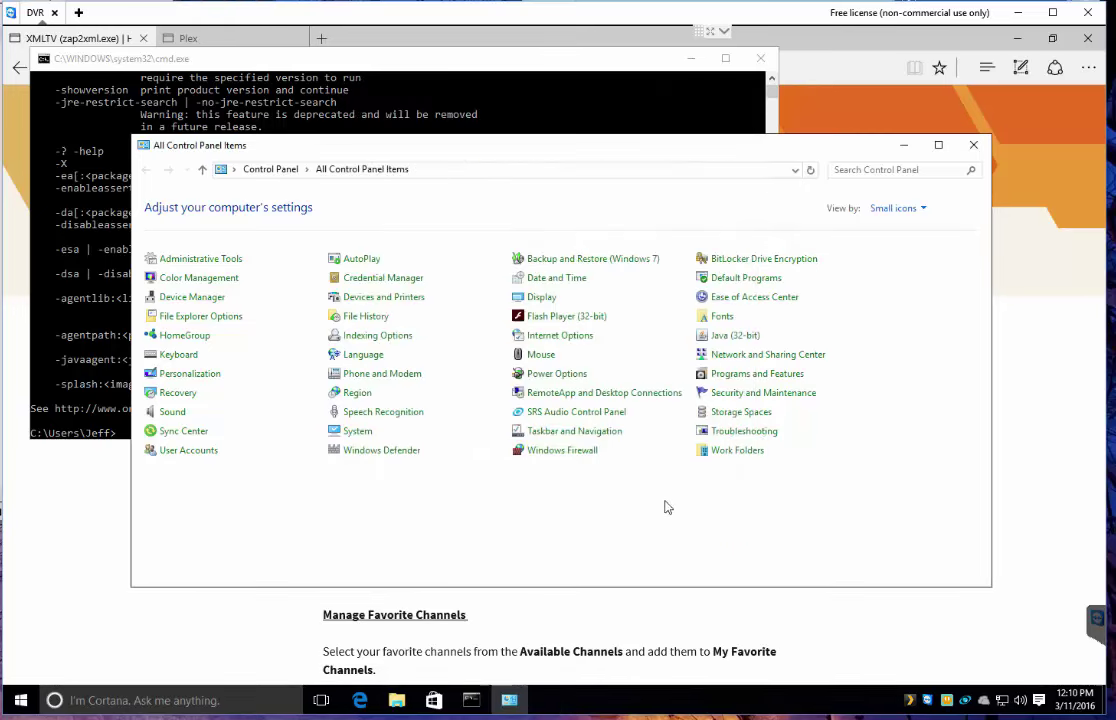
left_click(971, 145)
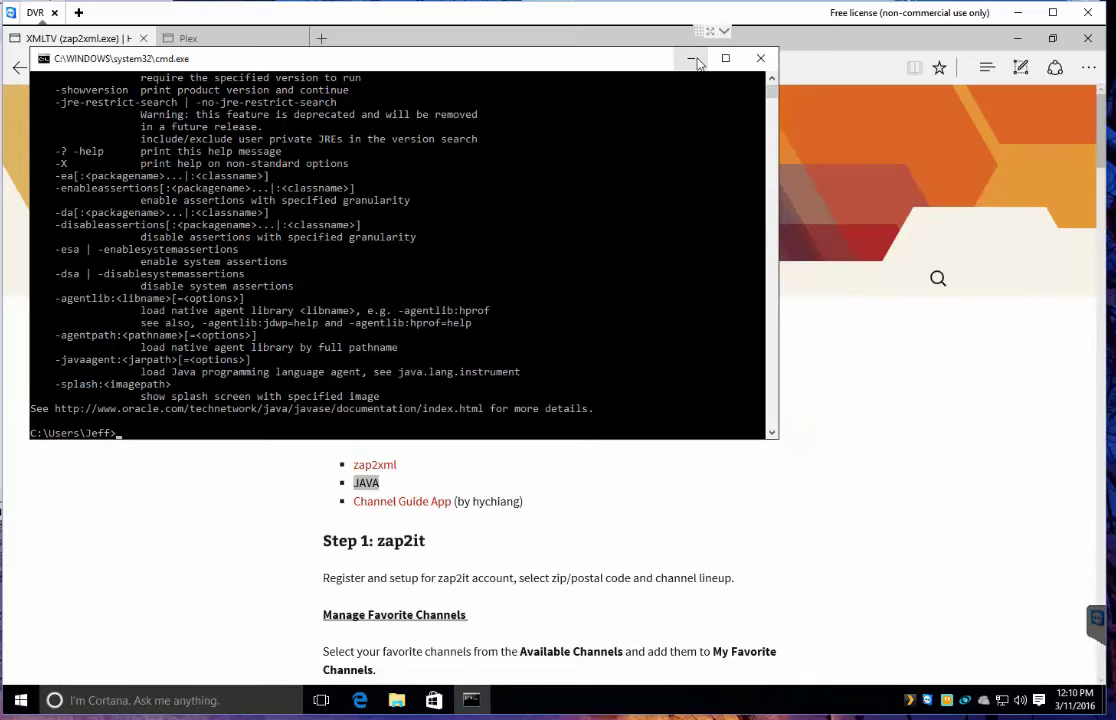
Step: Clear the desktop by minimizing the browser and both open folder windows and closing the command prompt
left_click(956, 376)
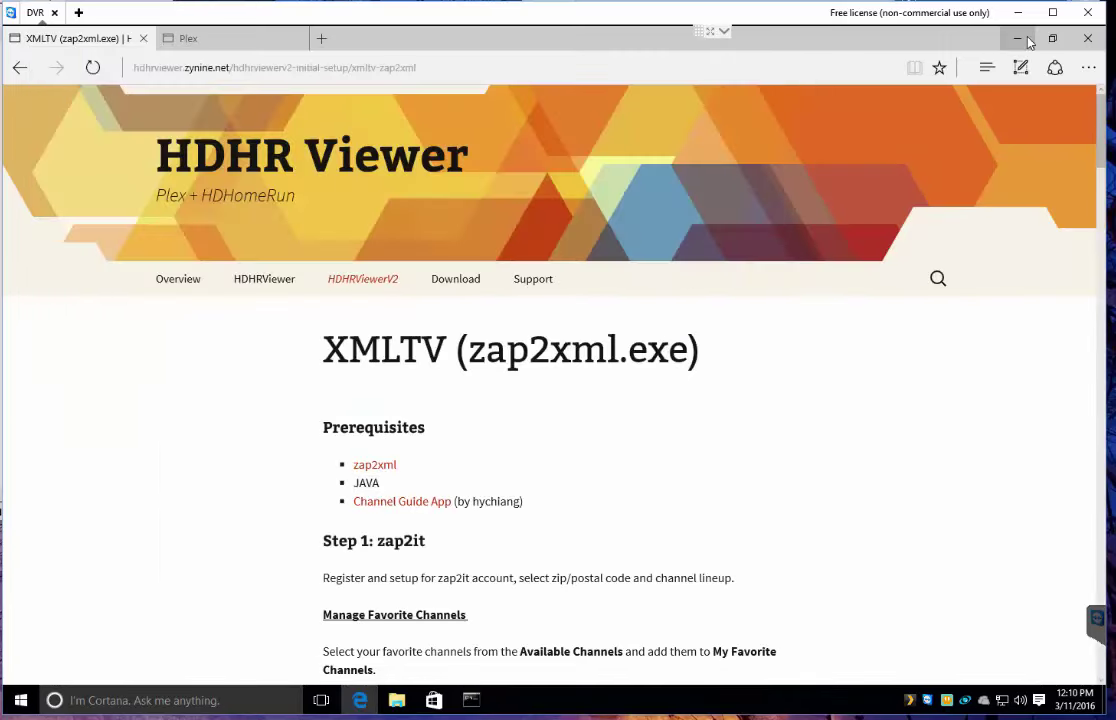
left_click(1018, 38)
left_click(451, 561)
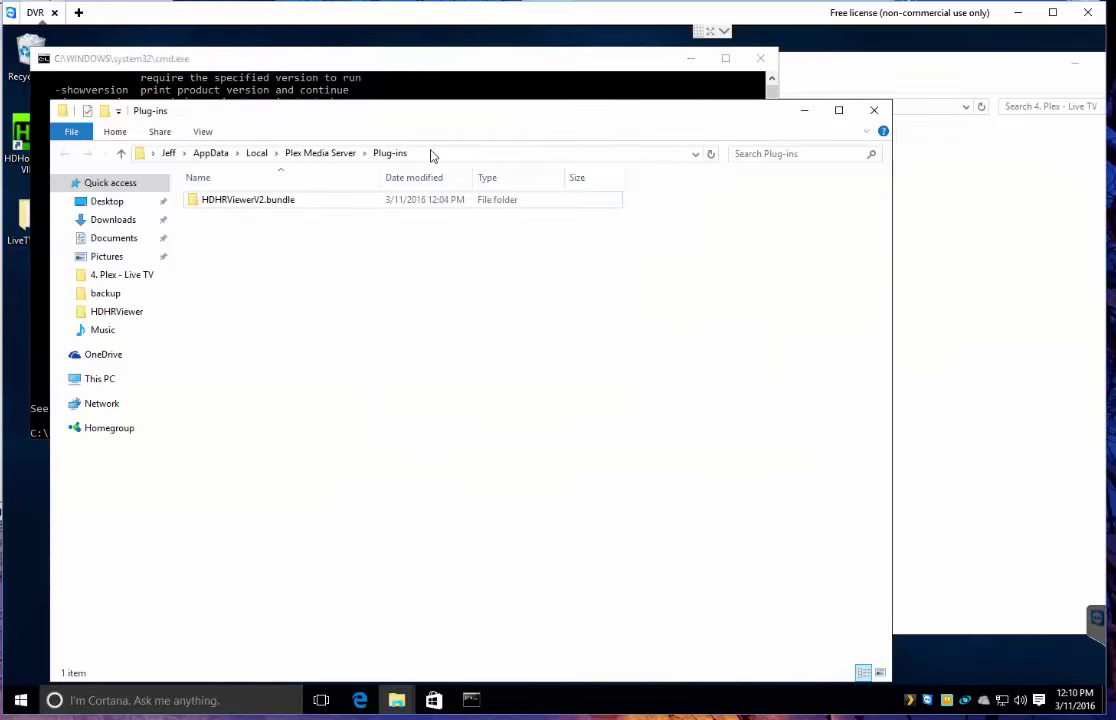
left_click(873, 115)
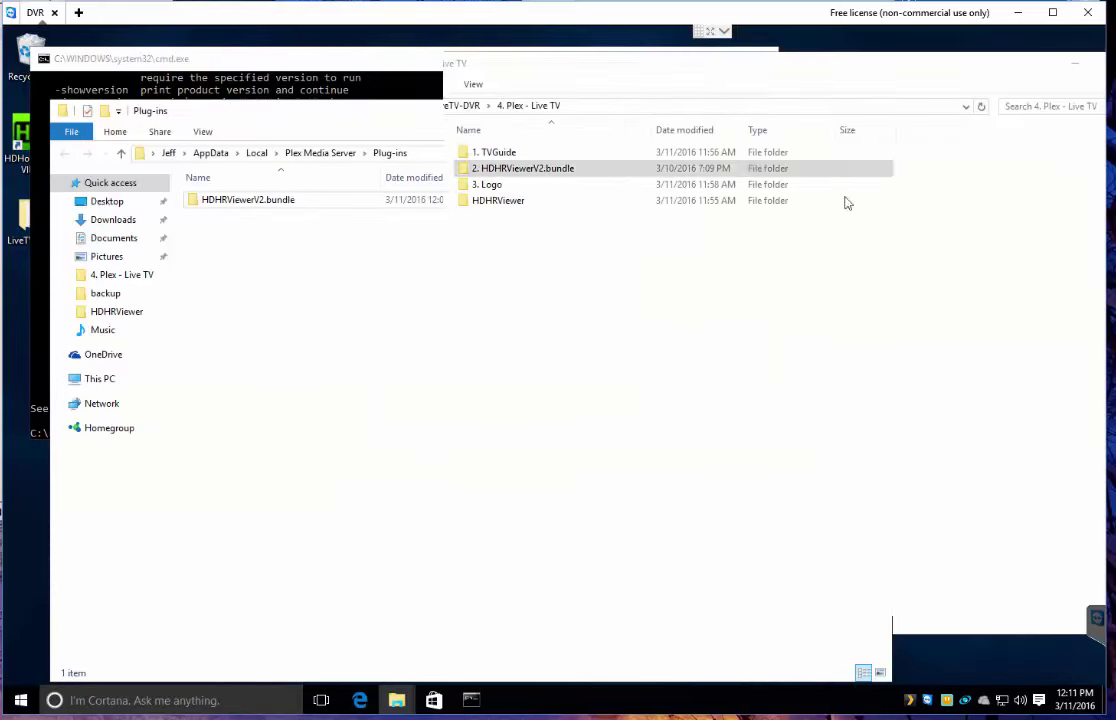
left_click(1081, 70)
left_click(800, 112)
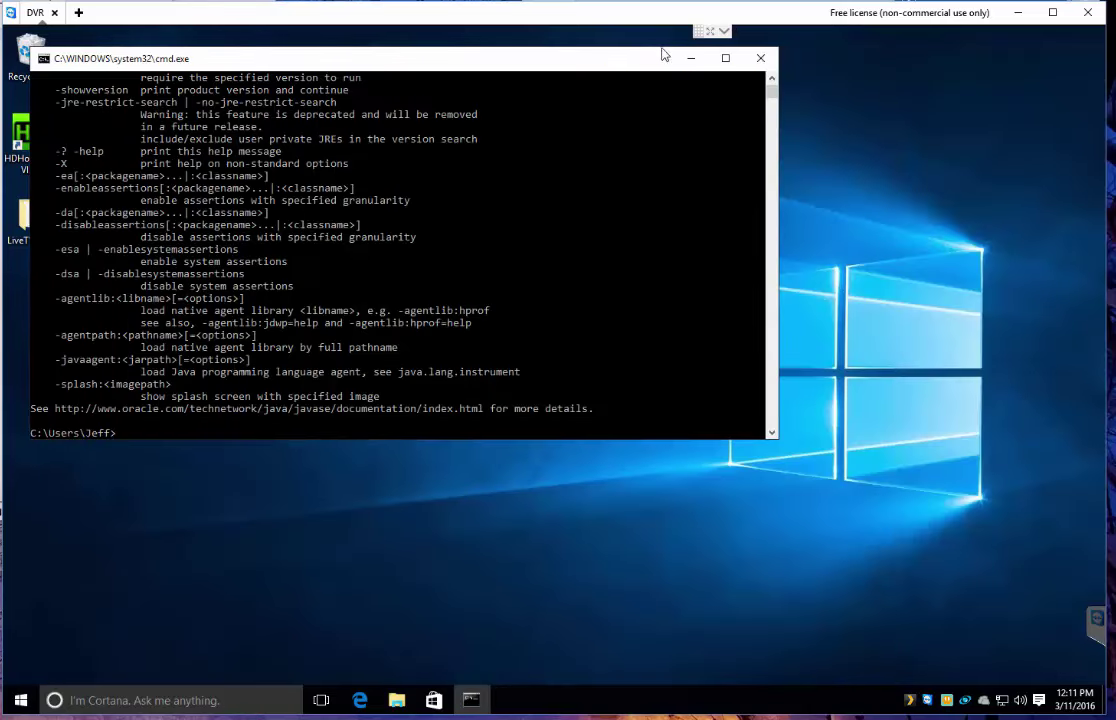
left_click(762, 59)
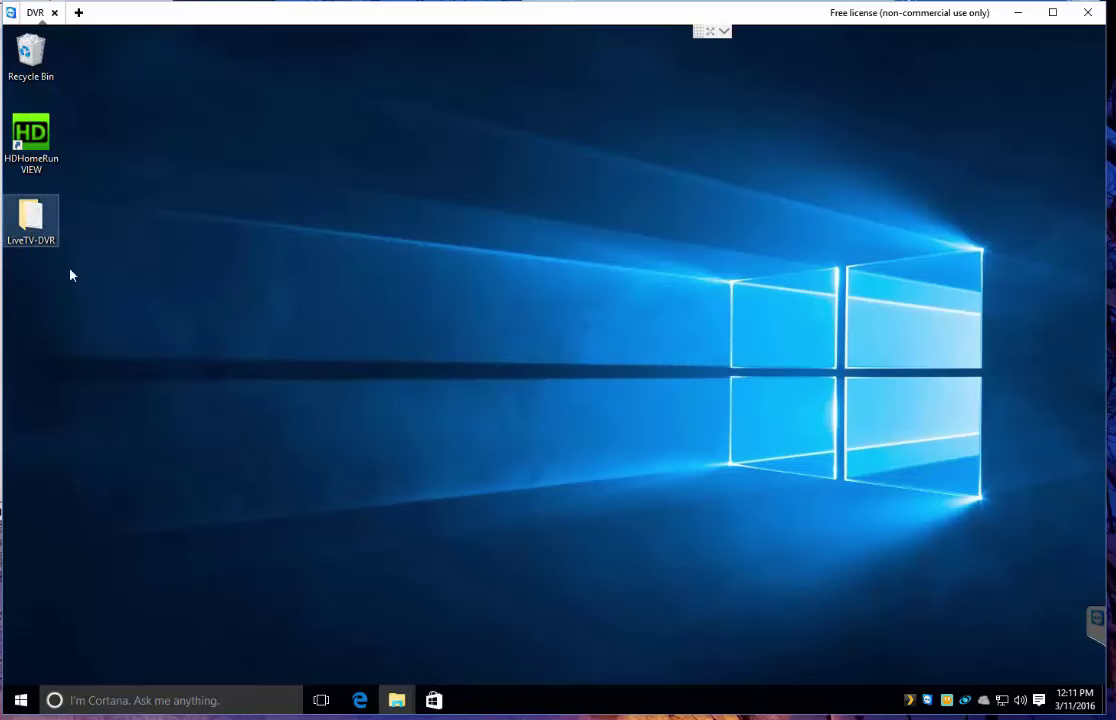
Step: Open the HDHRViewer folder on Local Disk (C:) in a new File Explorer window
key("super+e")
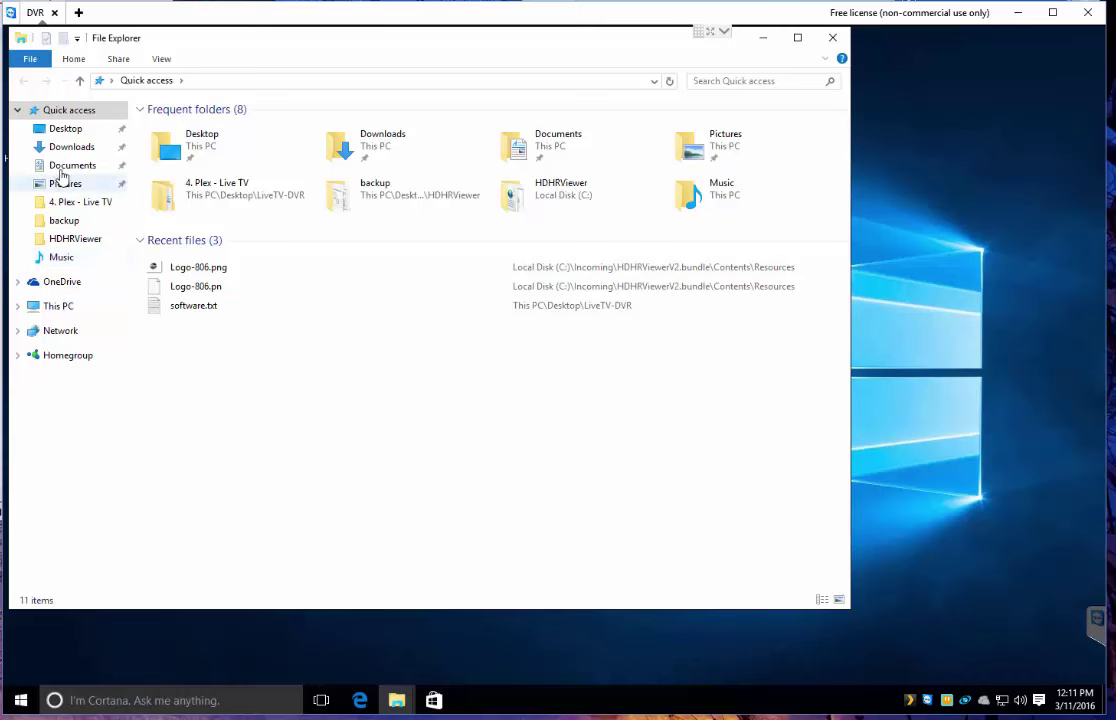
left_click(56, 306)
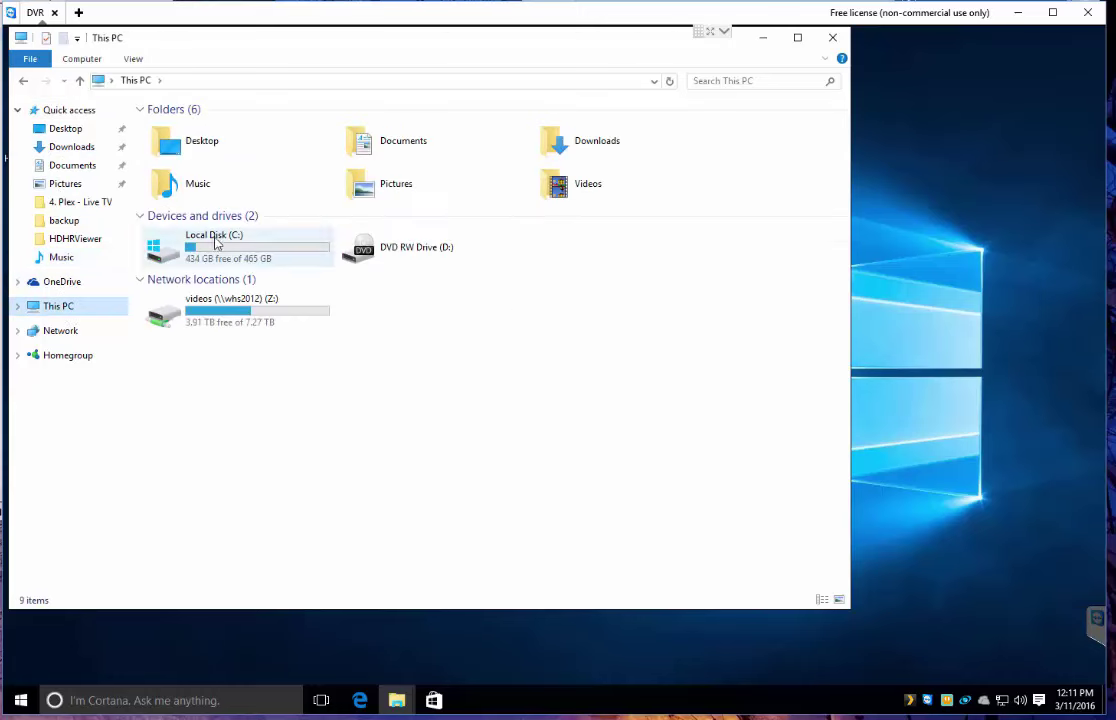
double_click(217, 249)
left_click(172, 145)
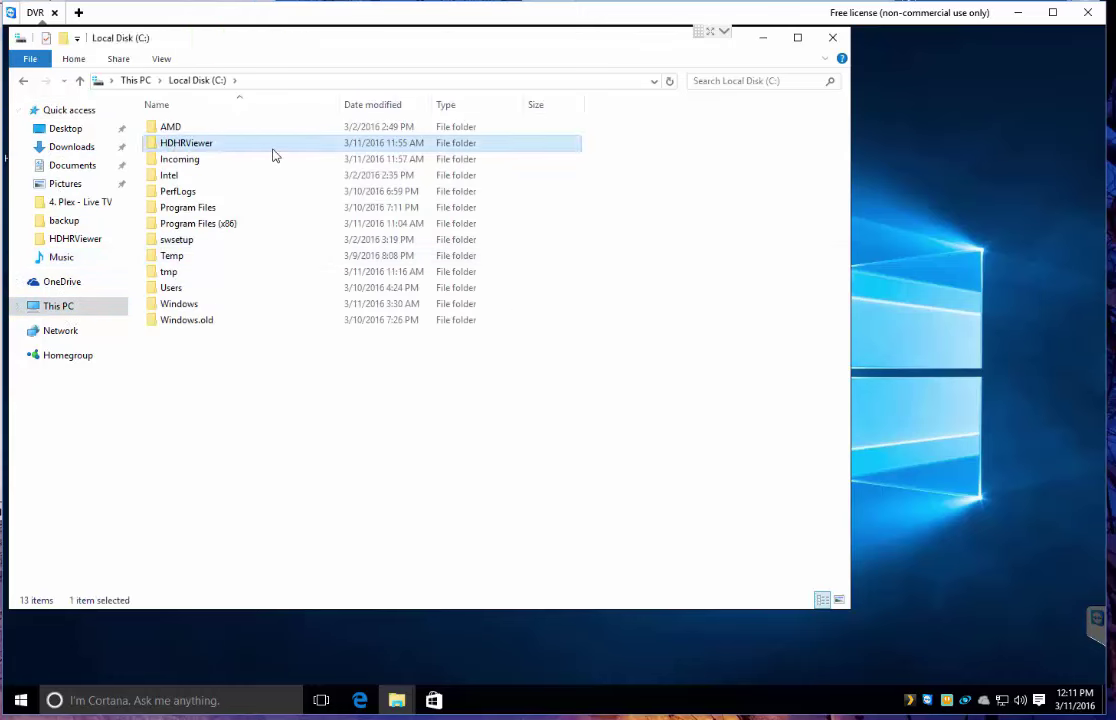
double_click(190, 148)
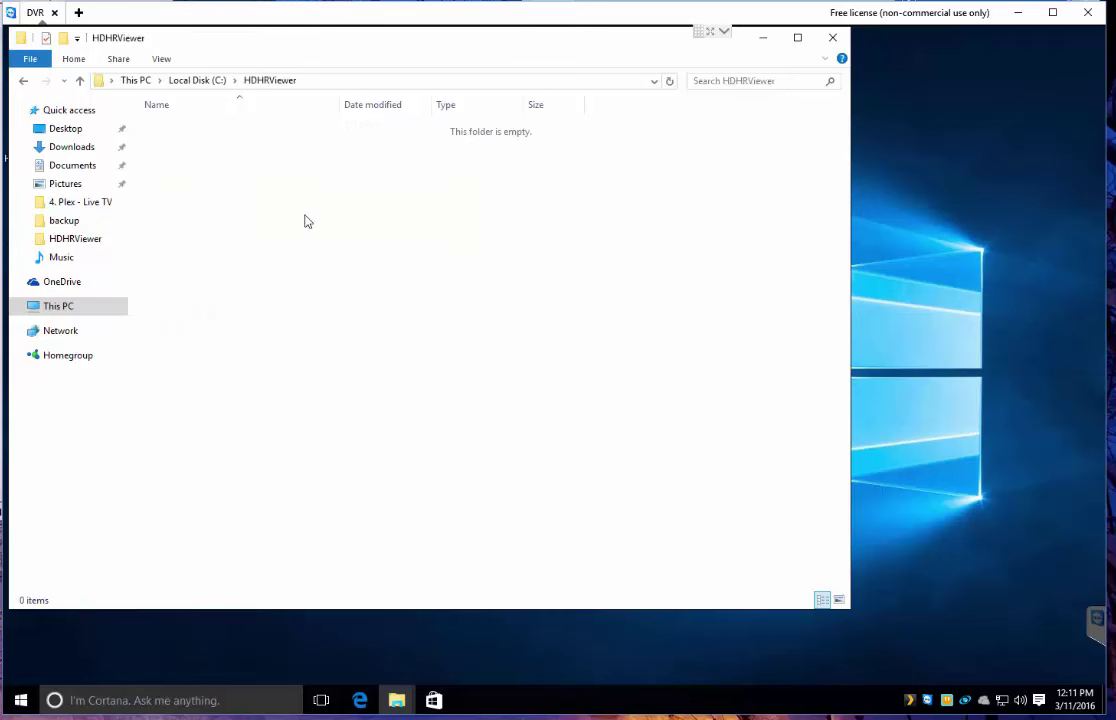
Step: Snap the HDHRViewer folder side by side with the 4. Plex - Live TV window and open its 1. TVGuide folder
left_click_drag(590, 50, 1105, 60)
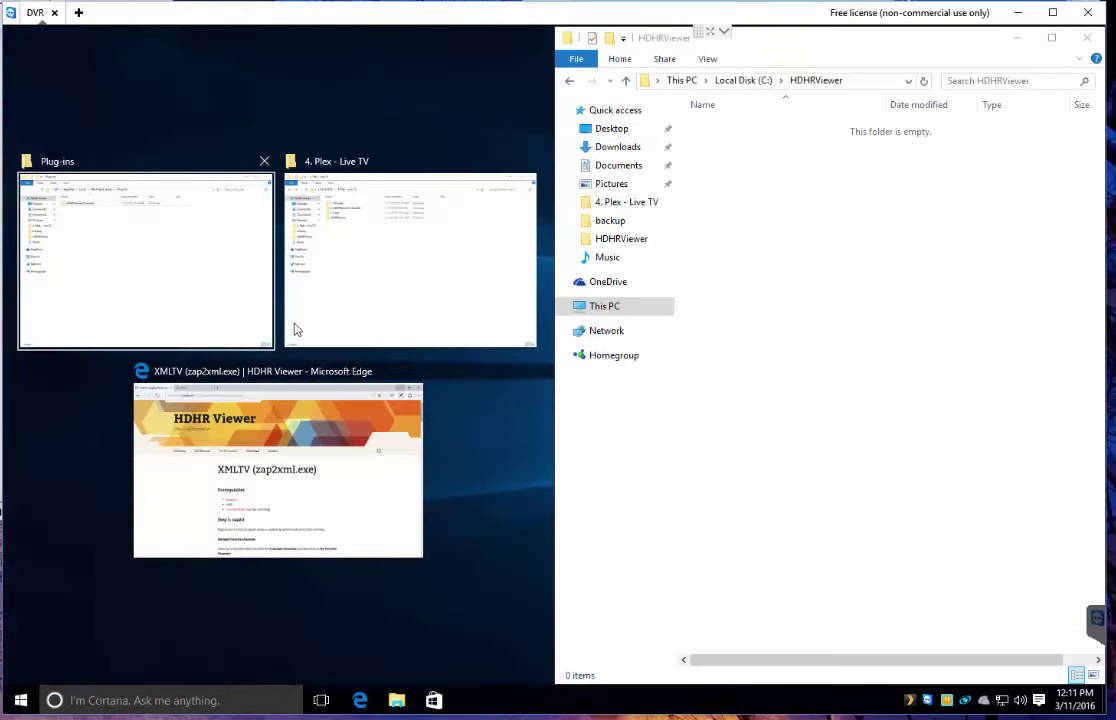
left_click(408, 301)
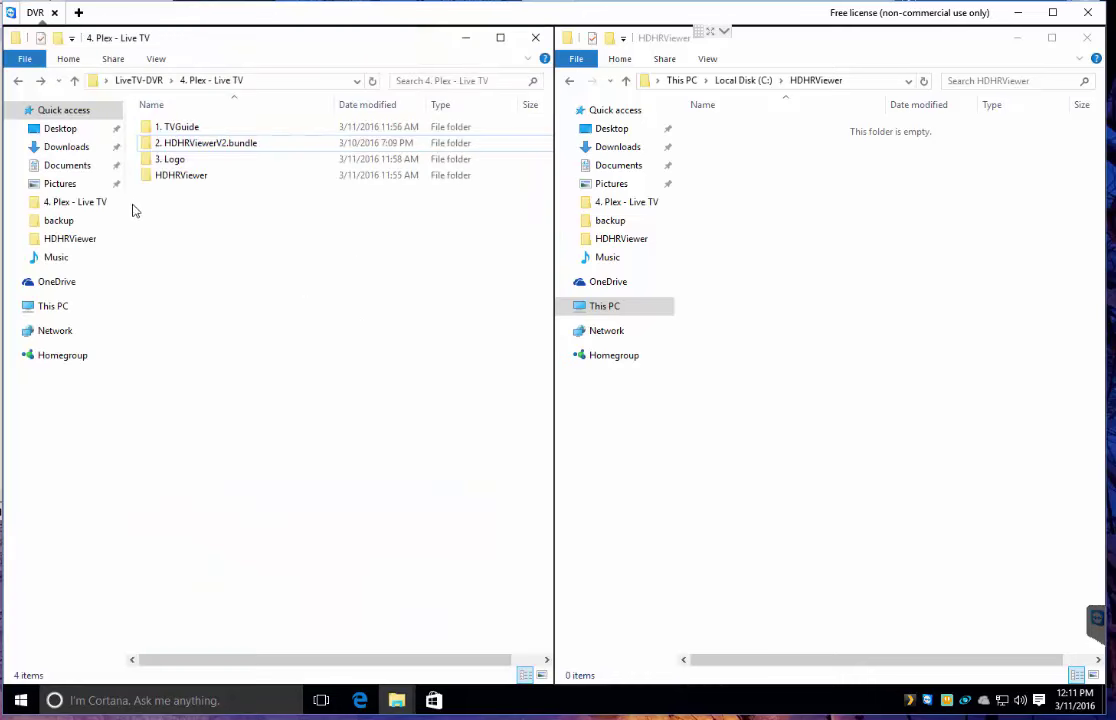
double_click(182, 127)
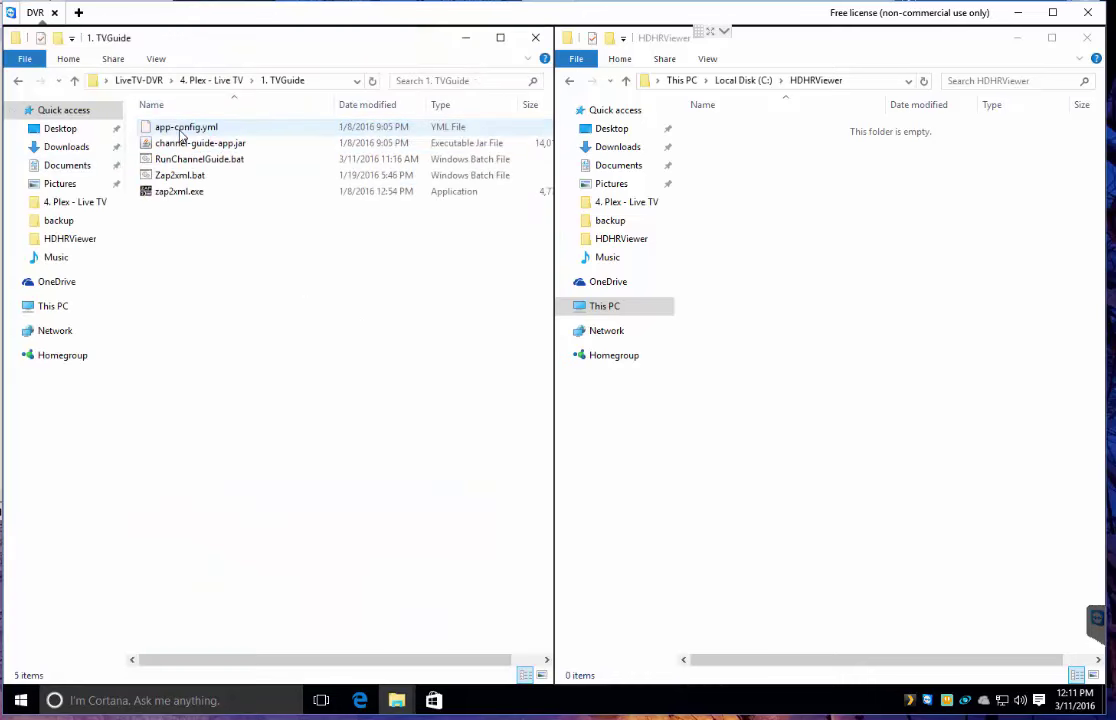
Step: Copy Zap2xml.bat and zap2xml.exe from the 1. TVGuide folder into C:\HDHRViewer
left_click(172, 194)
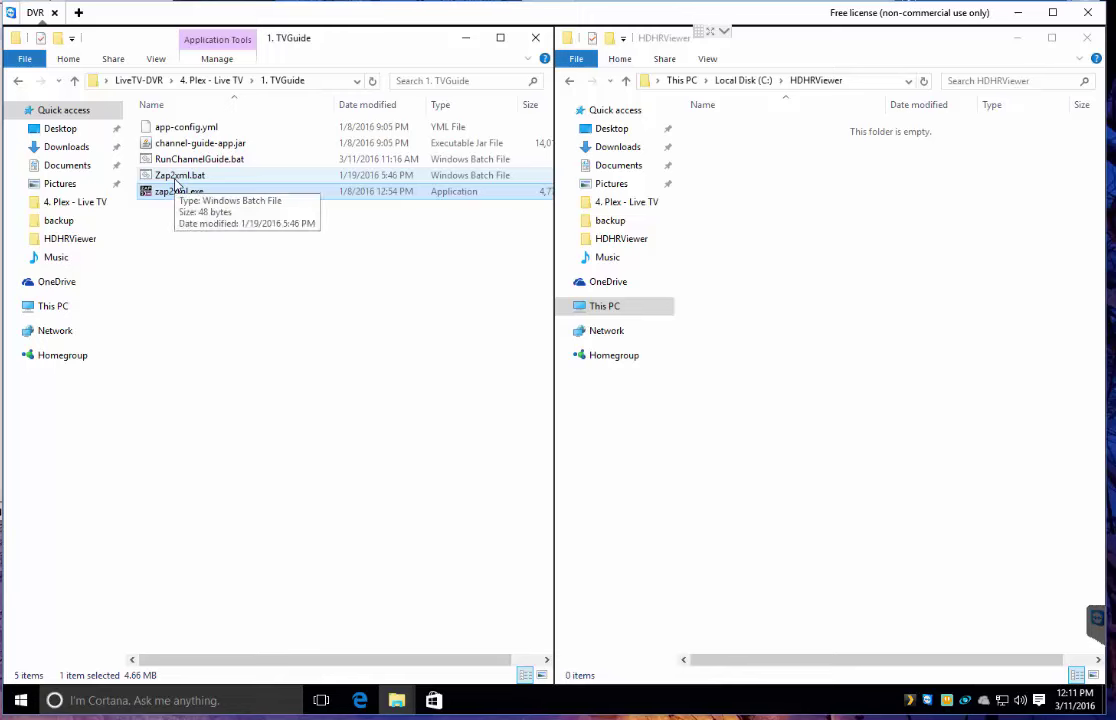
left_click(176, 178, "ctrl")
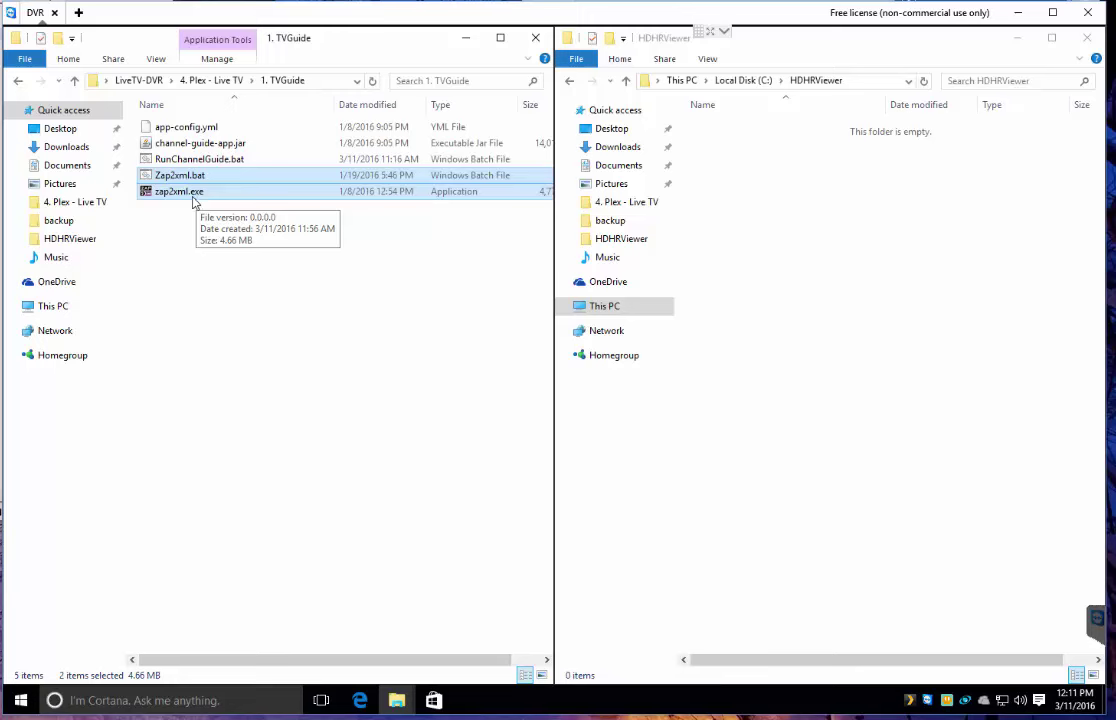
left_click_drag(188, 194, 758, 282)
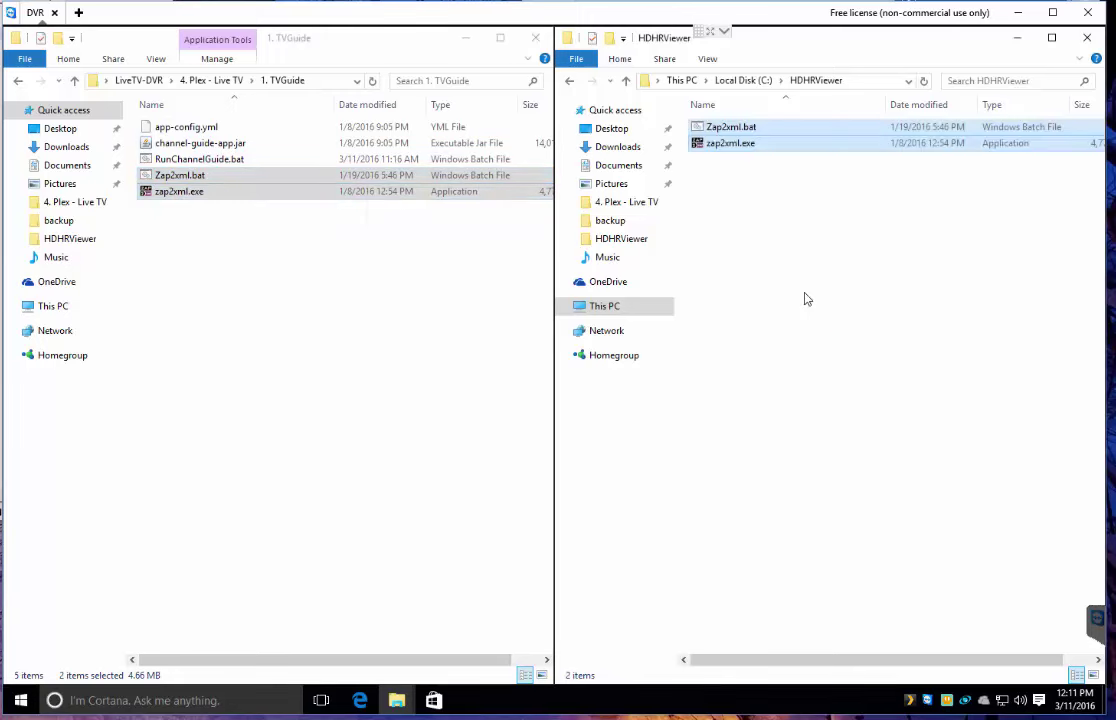
left_click(770, 165)
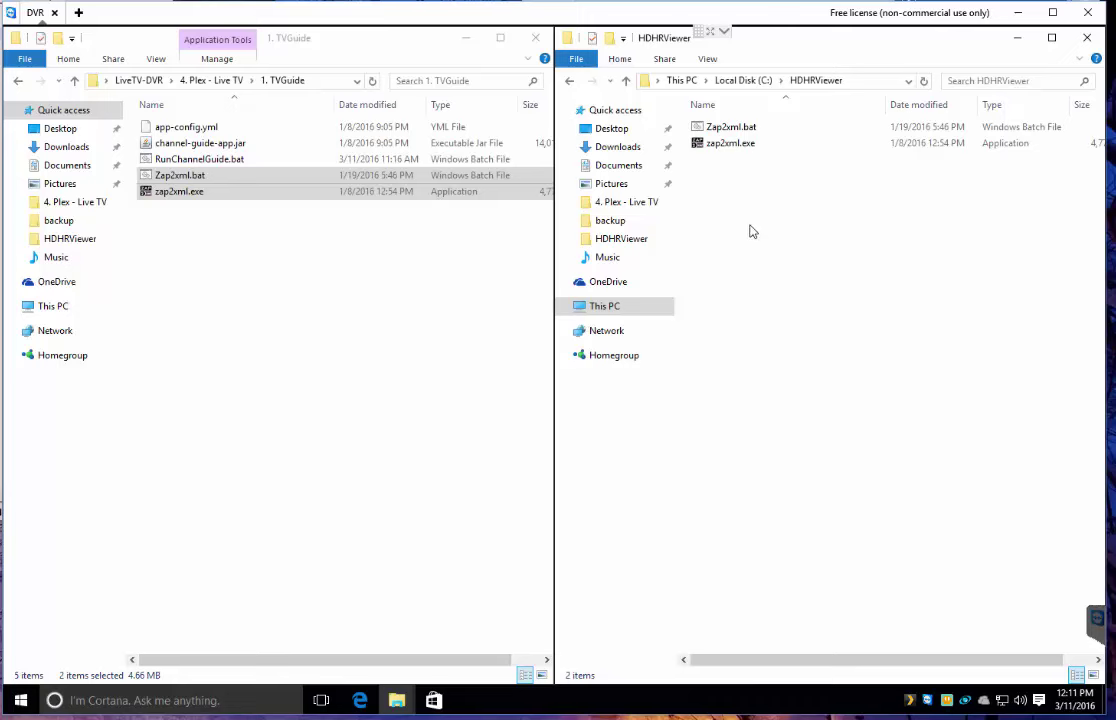
Step: Run Zap2xml.bat in C:\HDHRViewer to download the guide data, and inspect the cache folder while it runs
double_click(730, 127)
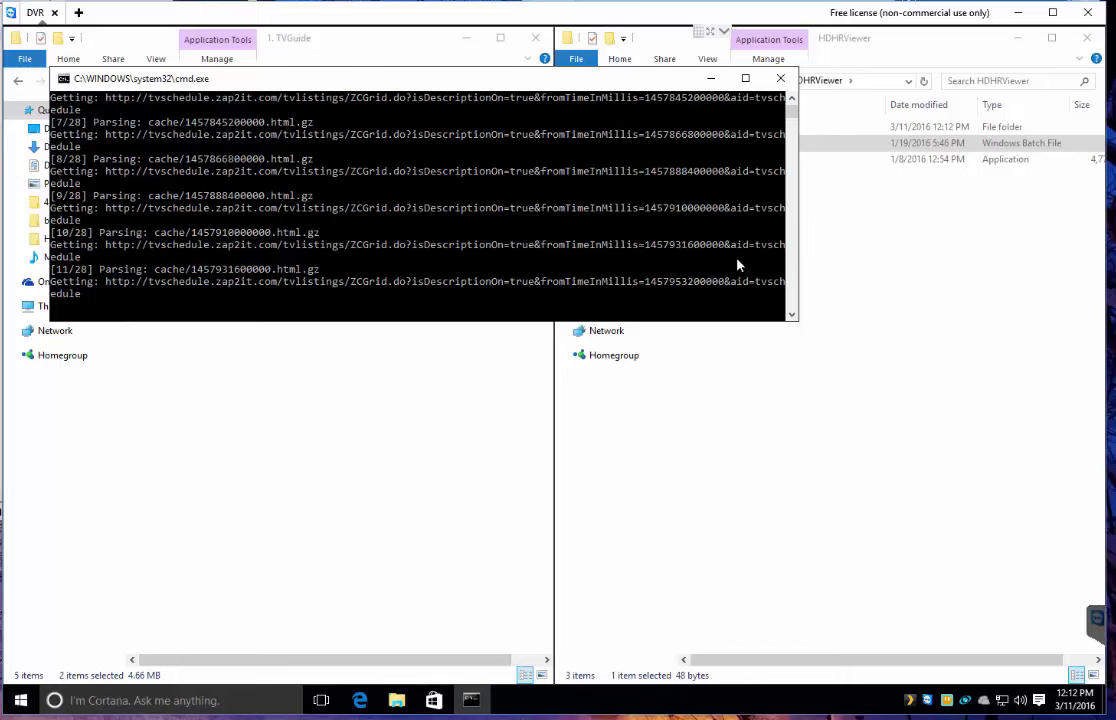
left_click_drag(627, 88, 649, 391)
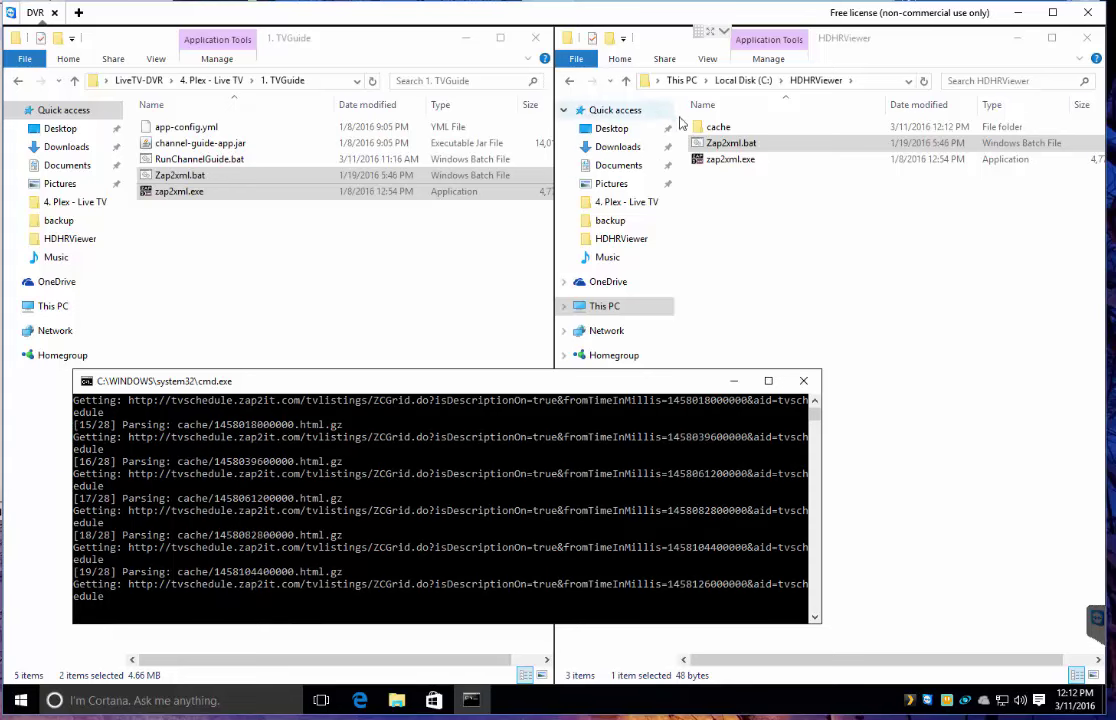
double_click(725, 131)
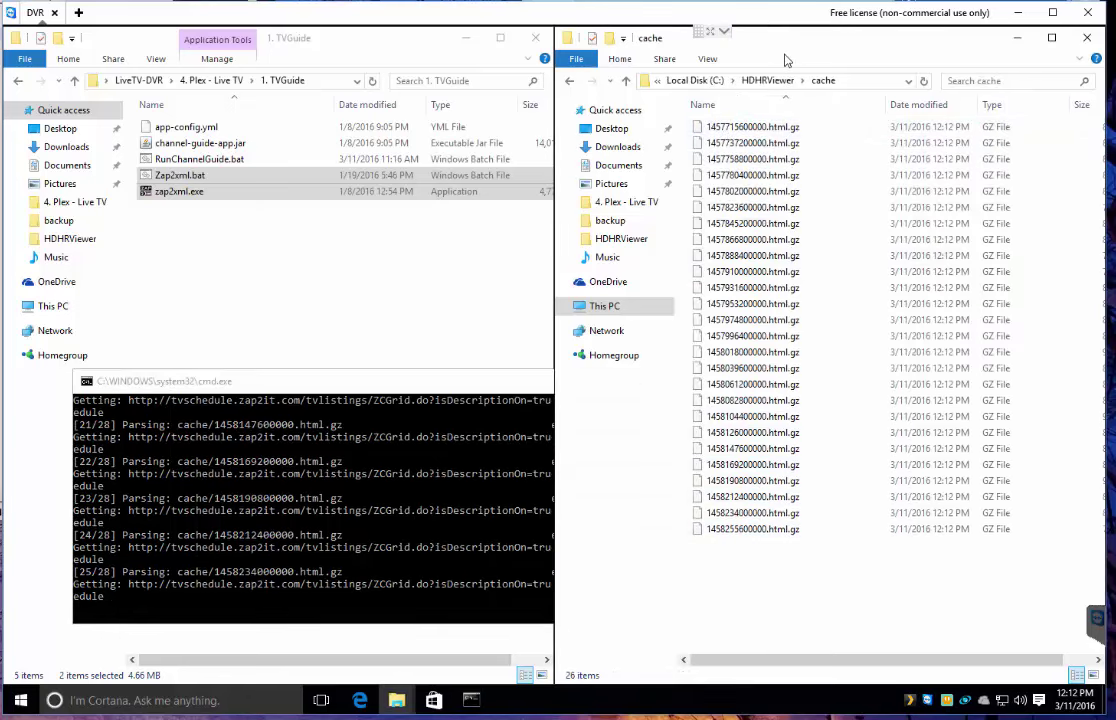
left_click(769, 80)
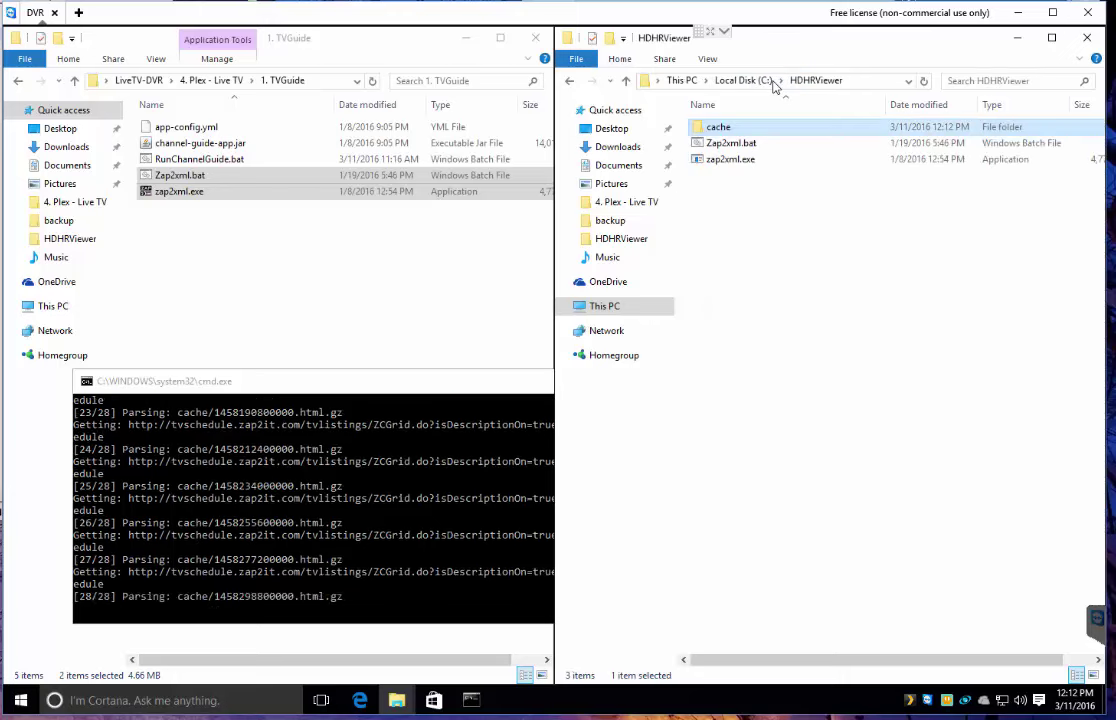
left_click(768, 297)
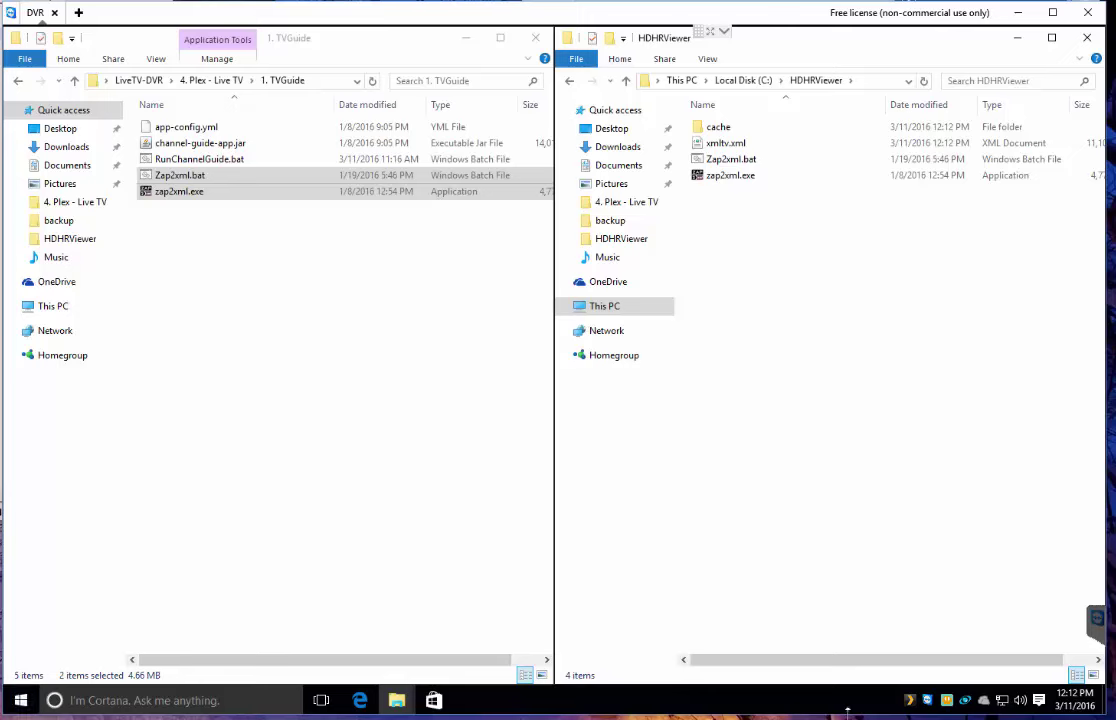
Step: Switch to Plex in Edge, check the details of 829 - SYFYD__SYFY_HD in the HDHR Viewer 2 personal favorites, and return to the group
left_click(359, 701)
left_click(213, 37)
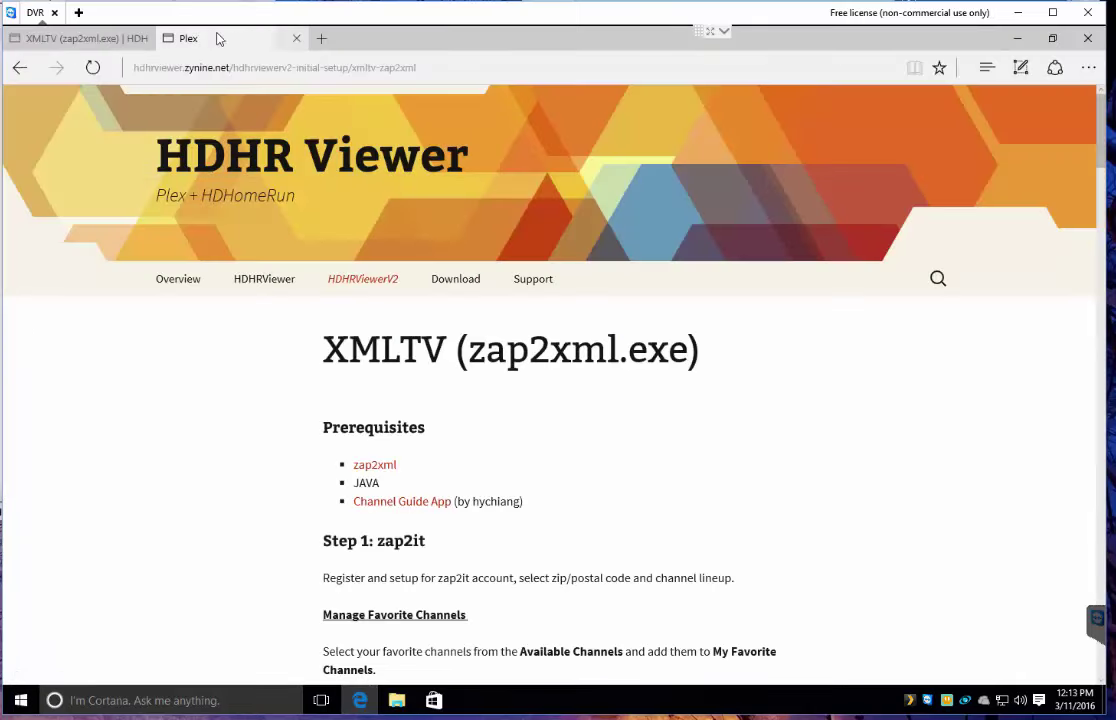
left_click(61, 107)
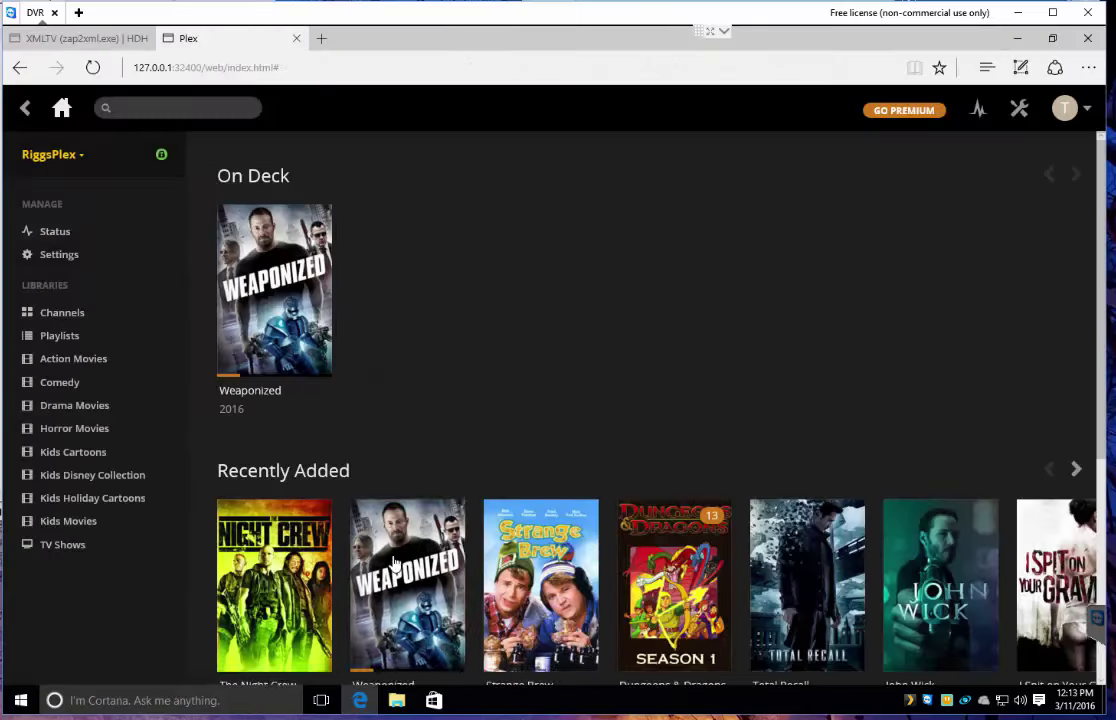
scroll(250, 470, "down", 3)
left_click(272, 466)
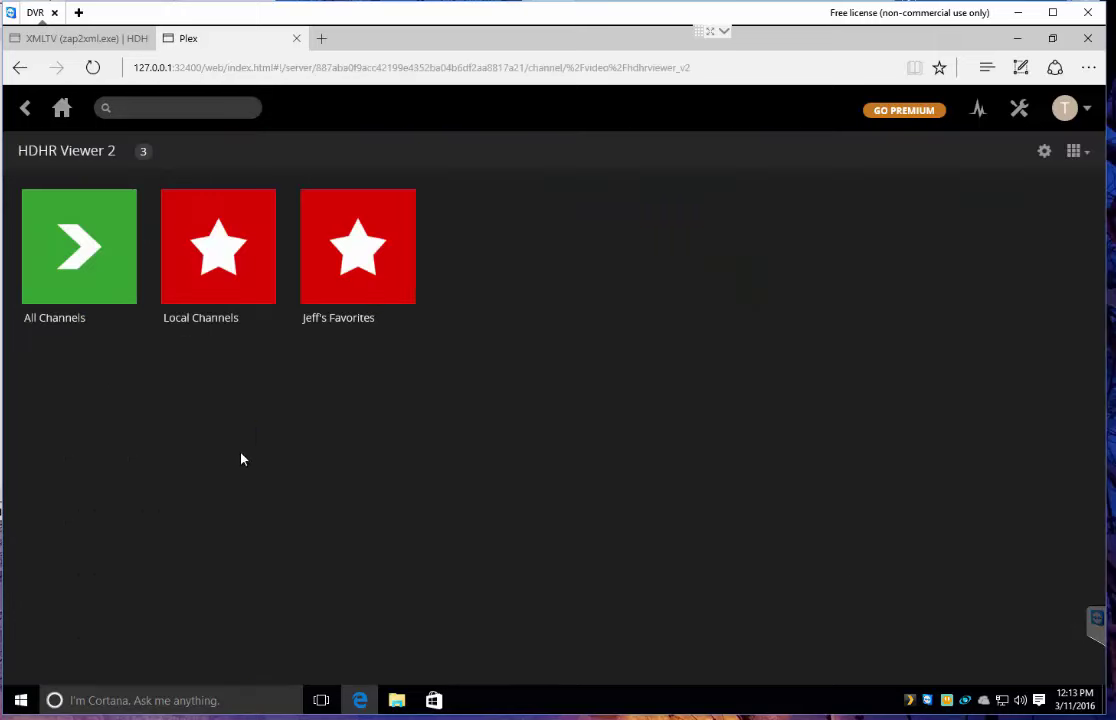
left_click(331, 252)
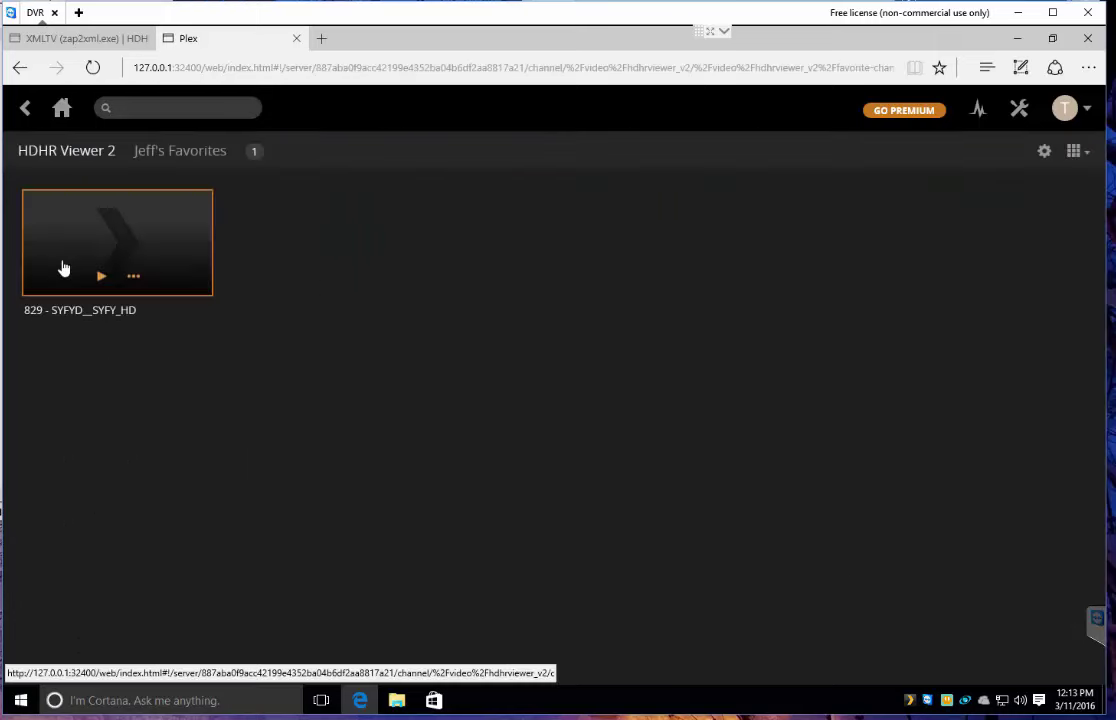
left_click(100, 249)
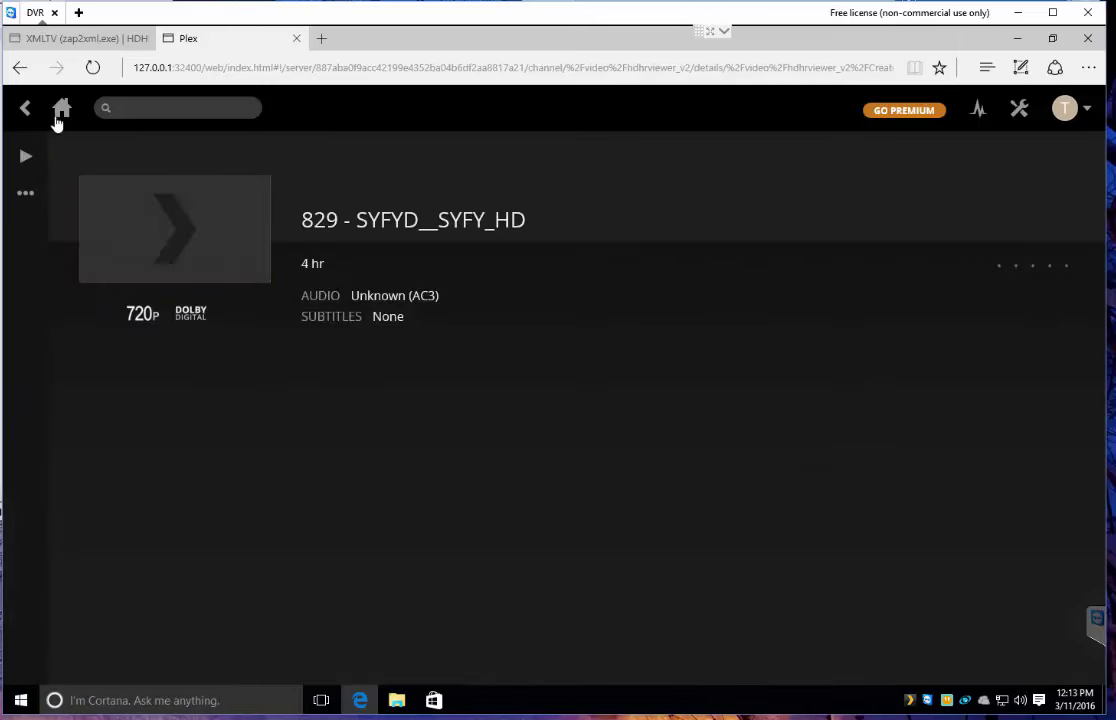
left_click(27, 113)
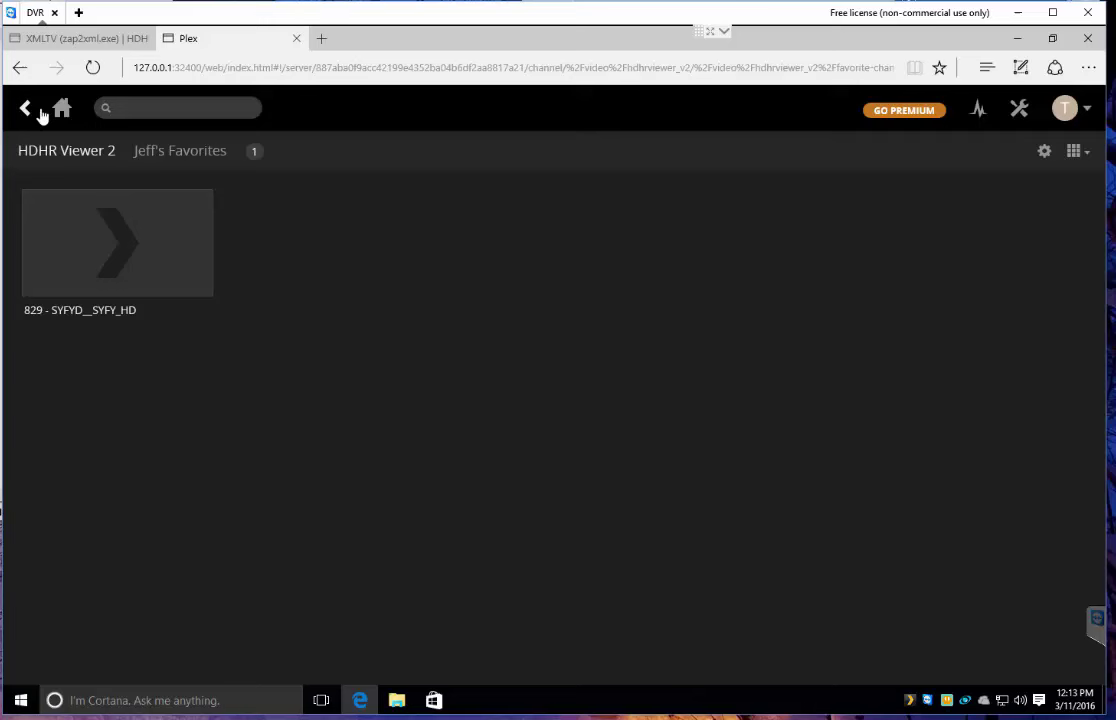
Step: Set the XMLTV Mode to restapi in the HDHR Viewer 2 settings
left_click(1042, 158)
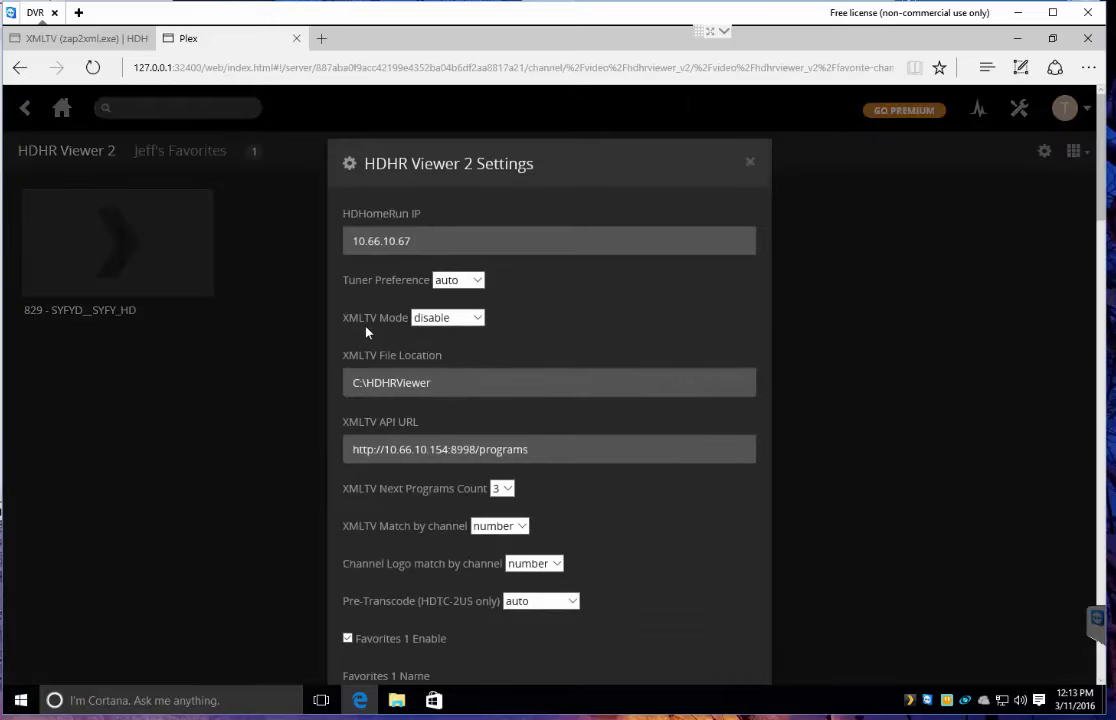
left_click(448, 318)
left_click(455, 334)
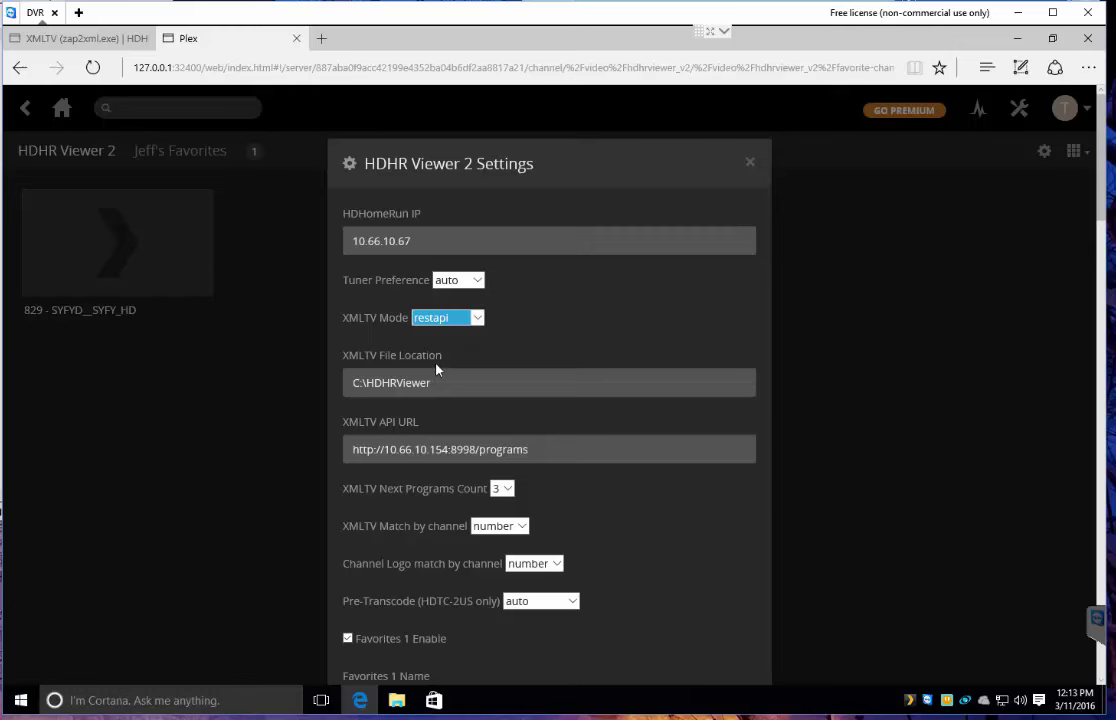
left_click(463, 383)
left_click(447, 318)
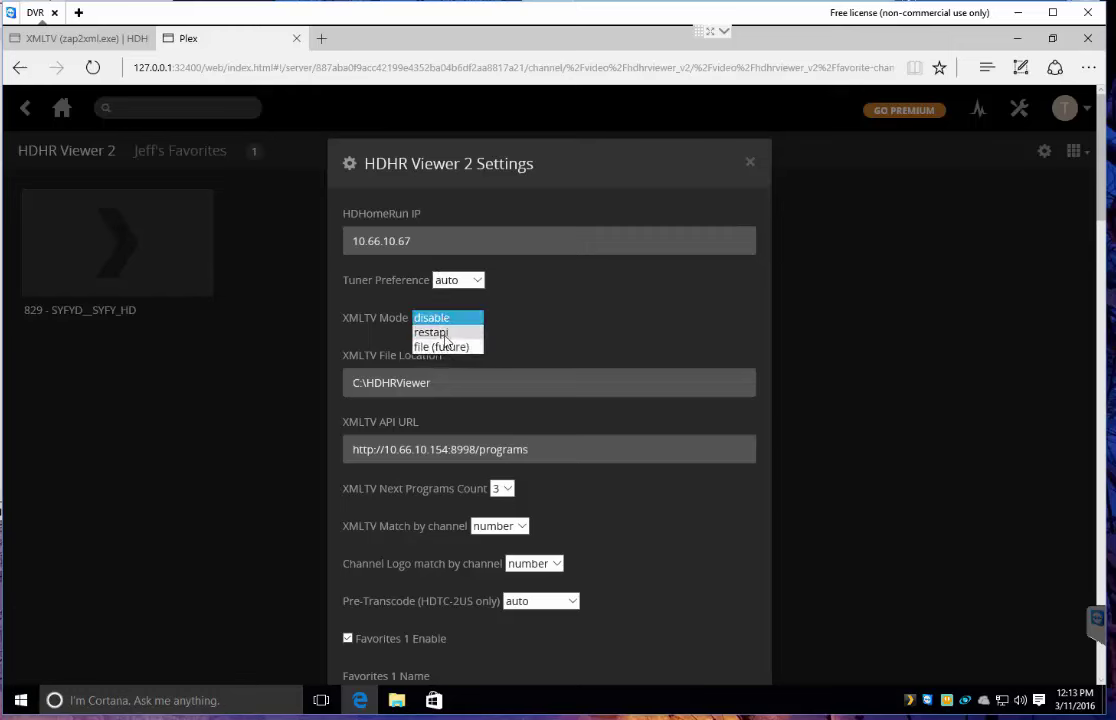
left_click(432, 332)
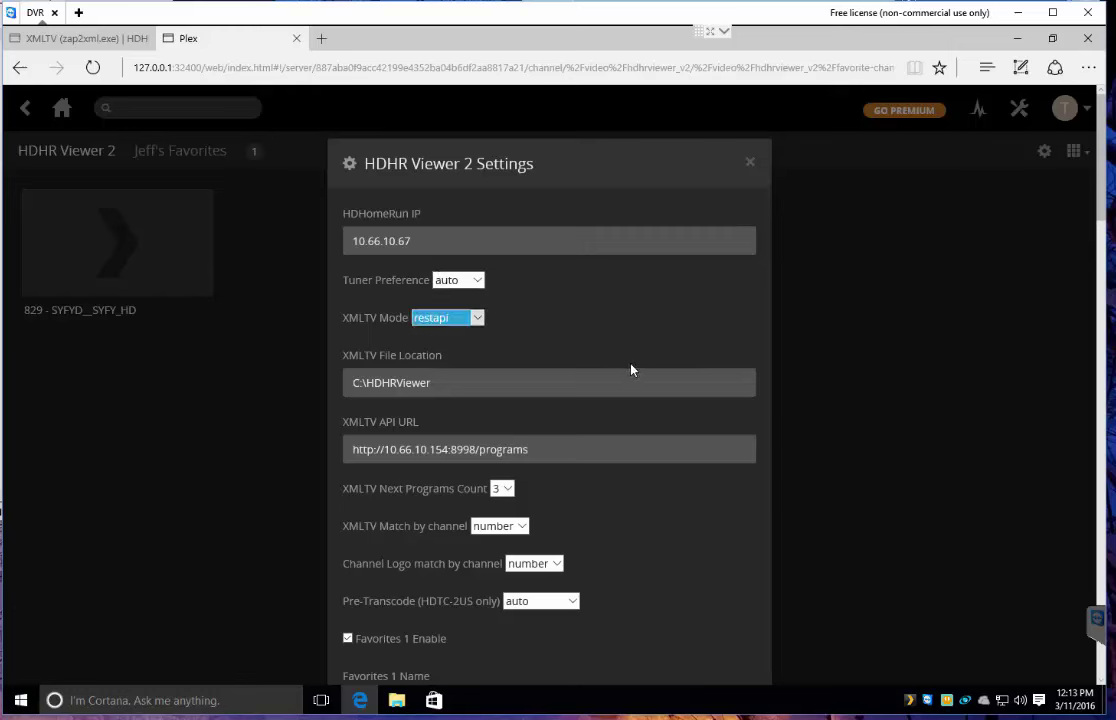
scroll(562, 365, "down", 20)
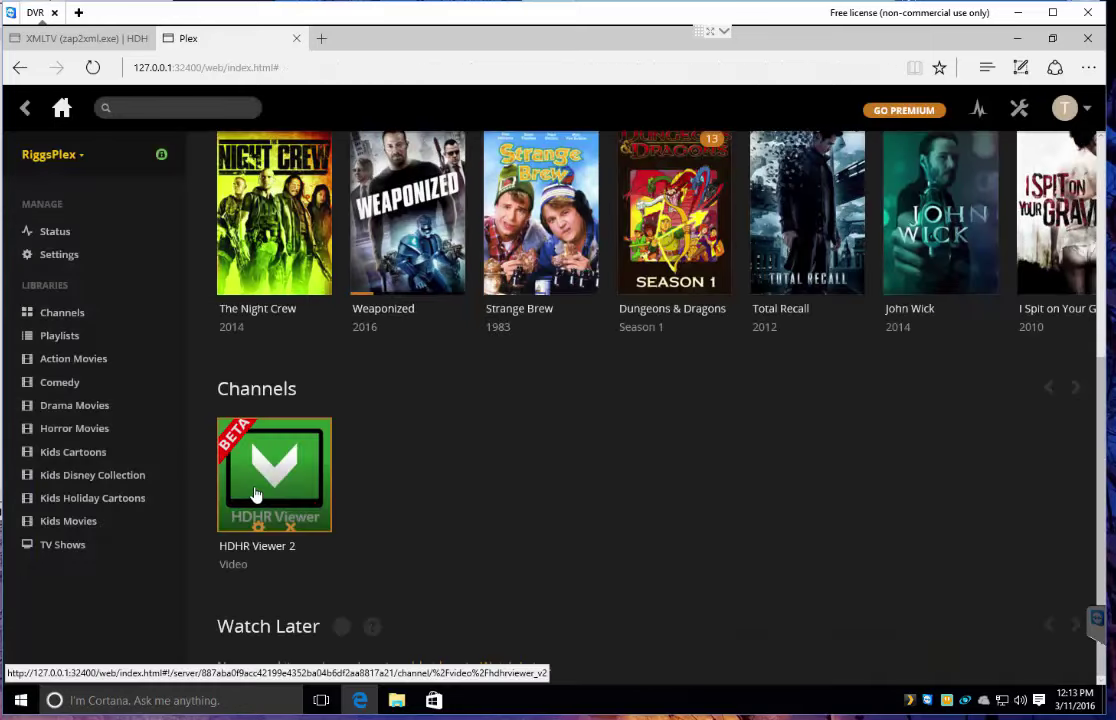
Step: Reopen 829 - SYFYD__SYFY_HD from the HDHR Viewer 2 personal favorites to check its guide details, and minimize the browser
left_click(268, 458)
left_click(371, 252)
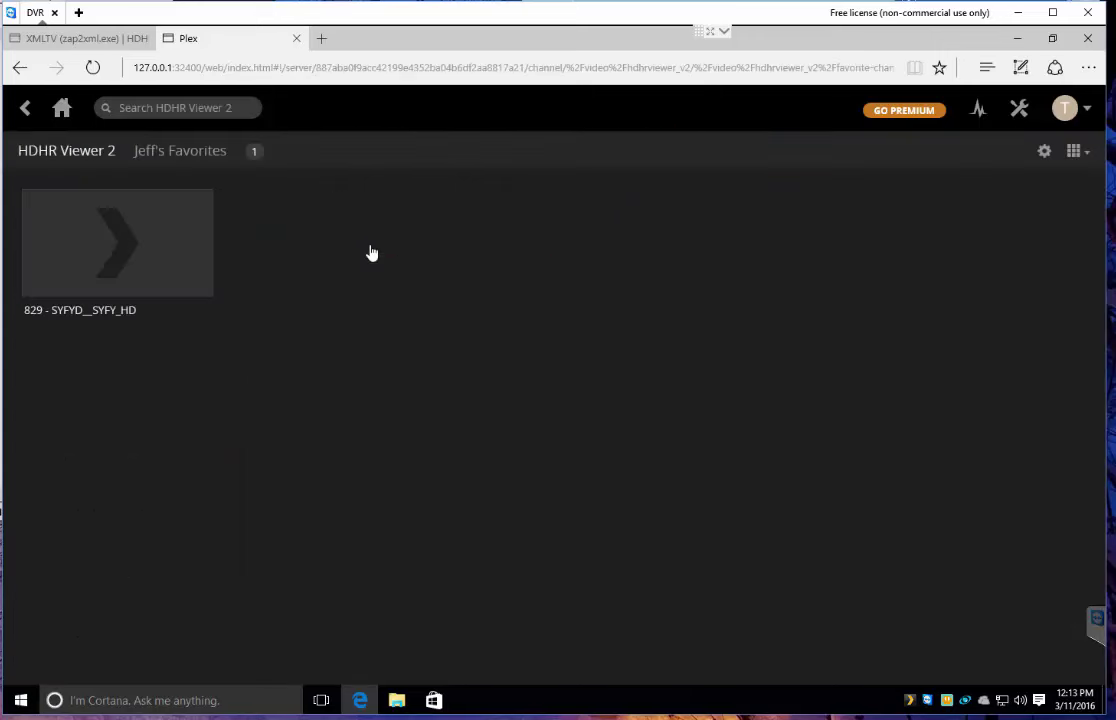
left_click(125, 241)
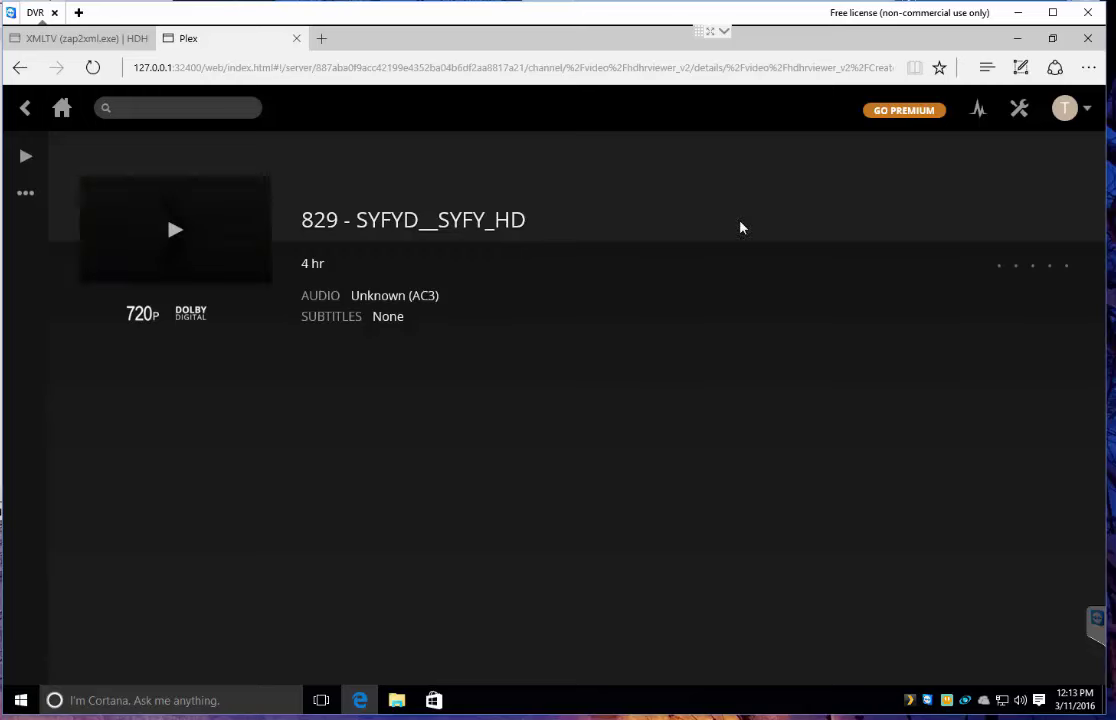
left_click(1016, 38)
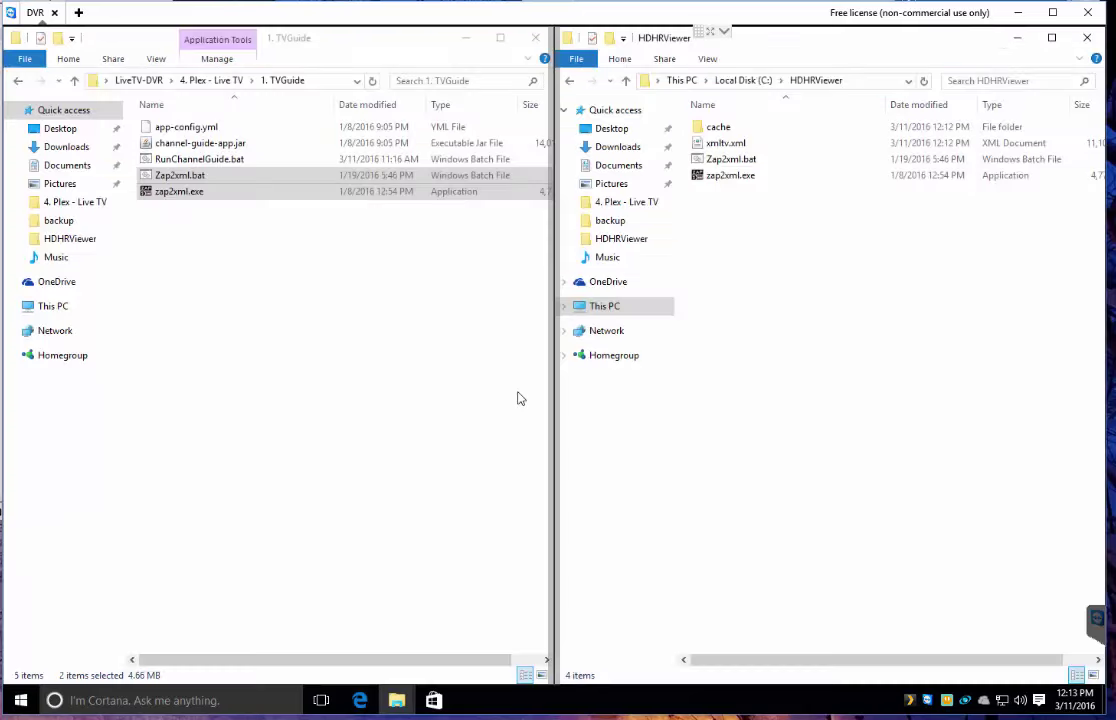
left_click(724, 143)
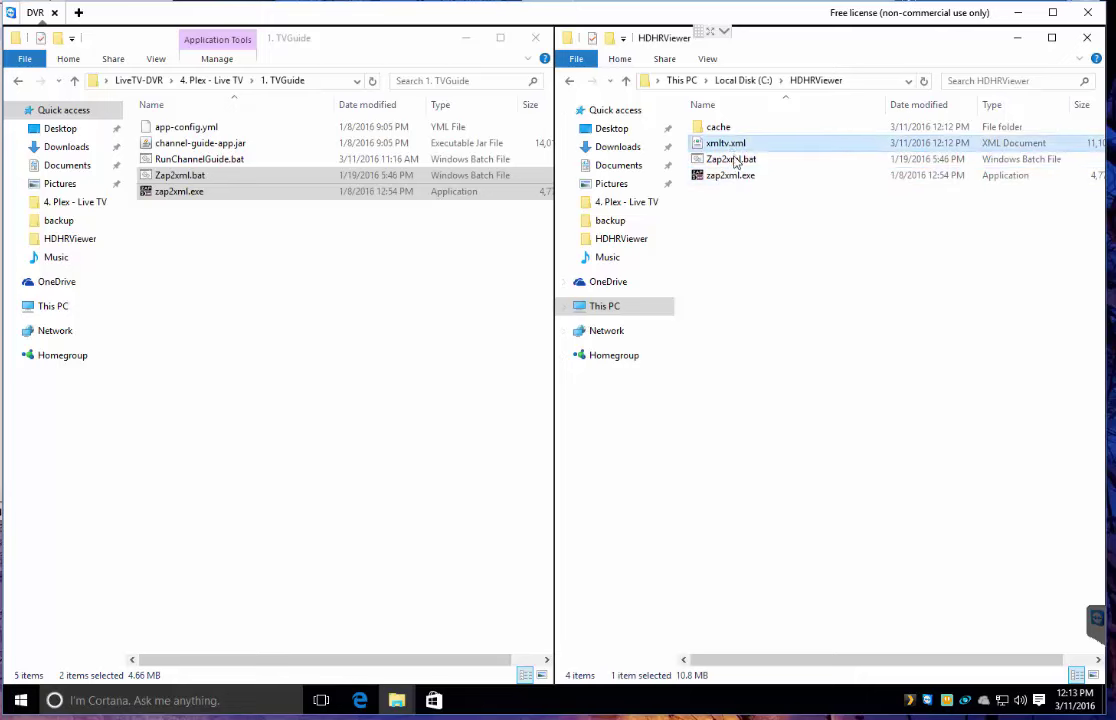
left_click(735, 177)
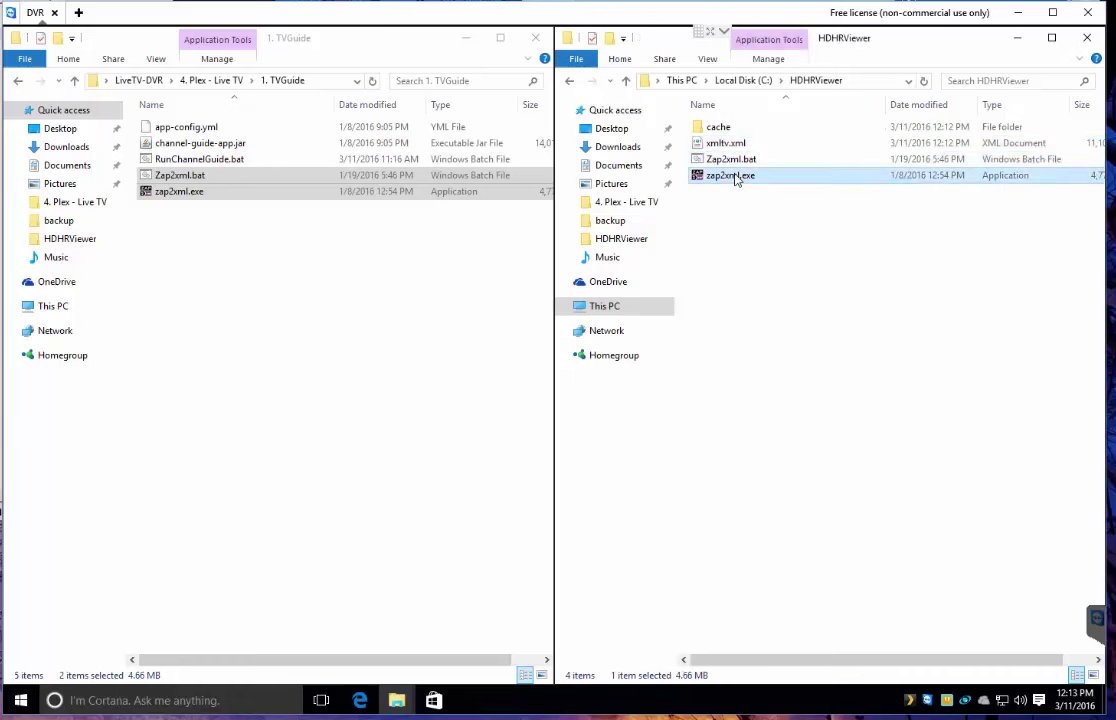
left_click(762, 237)
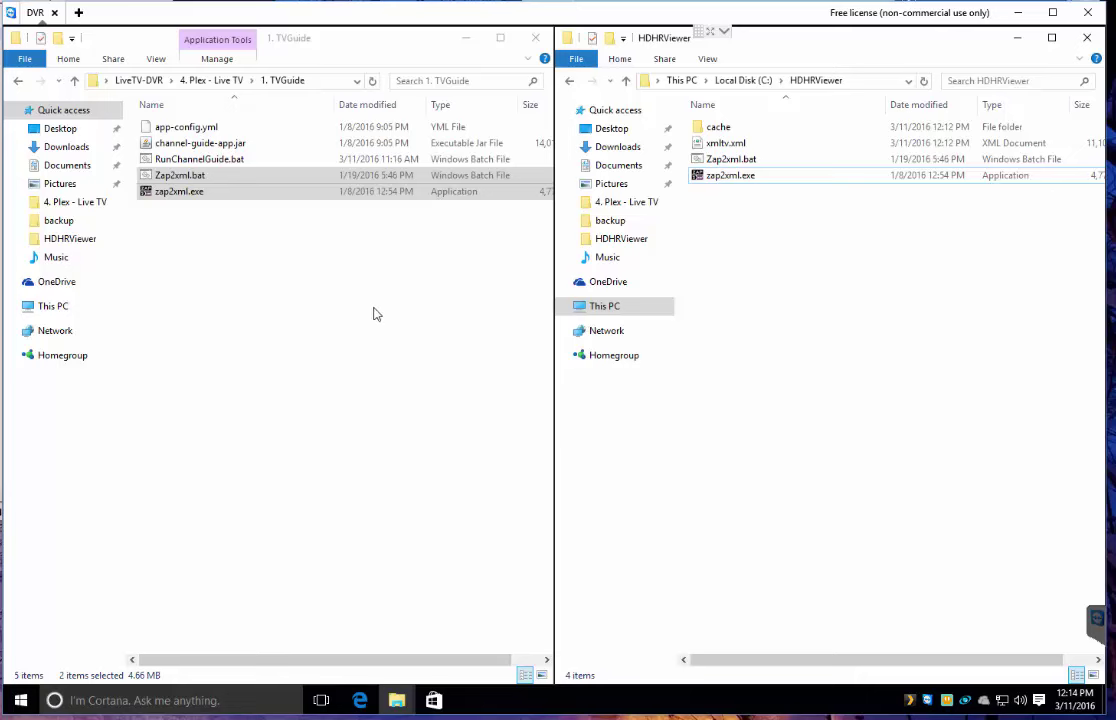
left_click(245, 268)
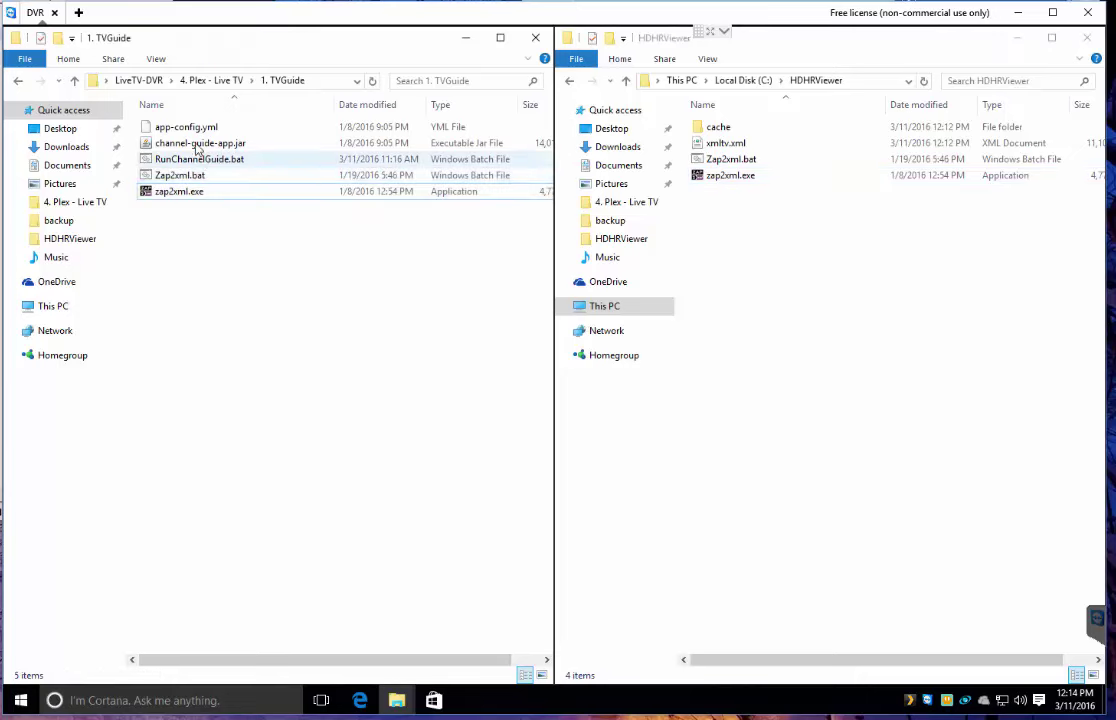
Step: Switch to Edge, review the prerequisites on the XMLTV (zap2xml.exe) setup page including the Channel Guide App, and minimize the browser
left_click(359, 700)
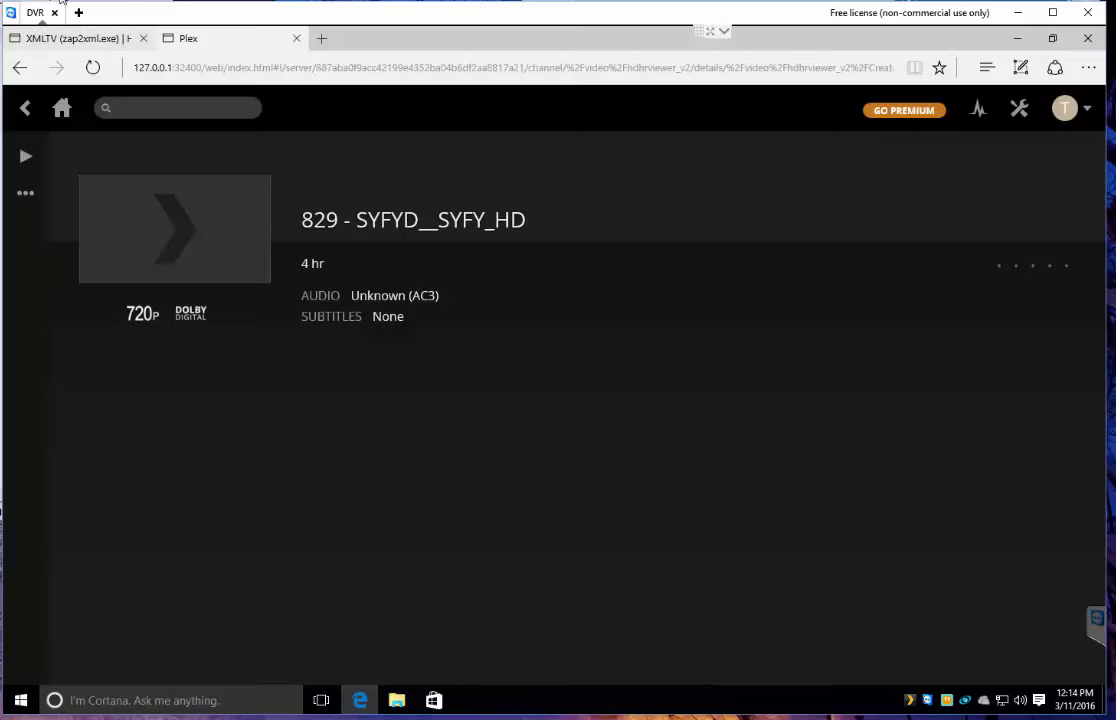
left_click(75, 38)
scroll(450, 372, "down", 8)
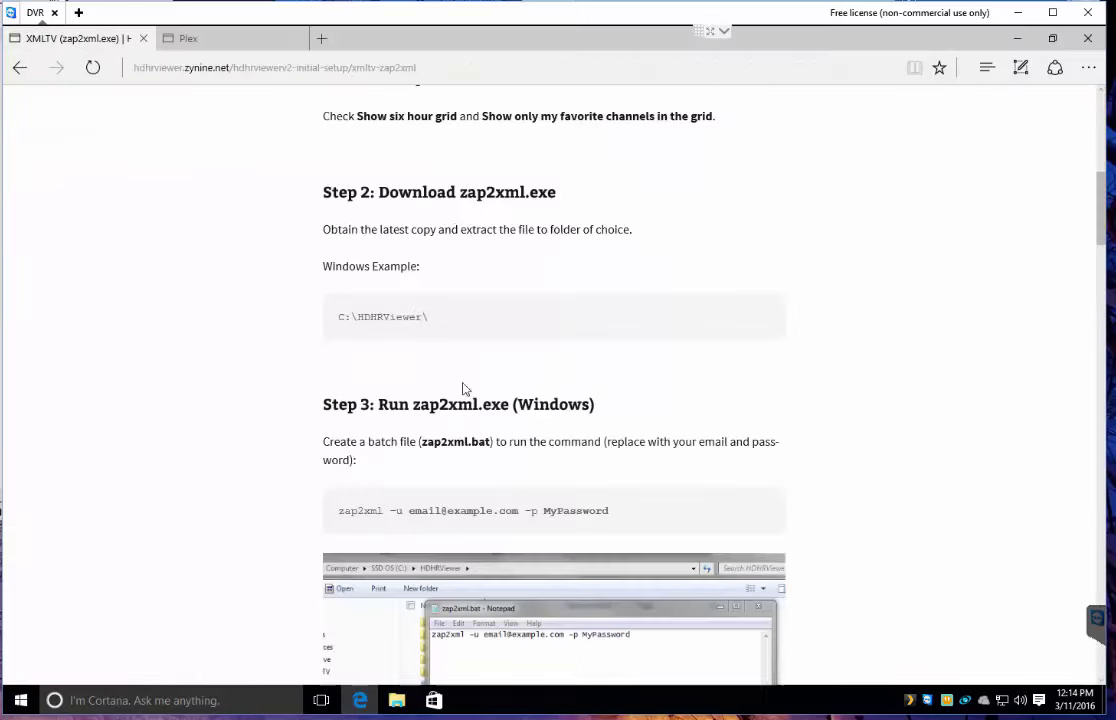
scroll(493, 182, "up", 3)
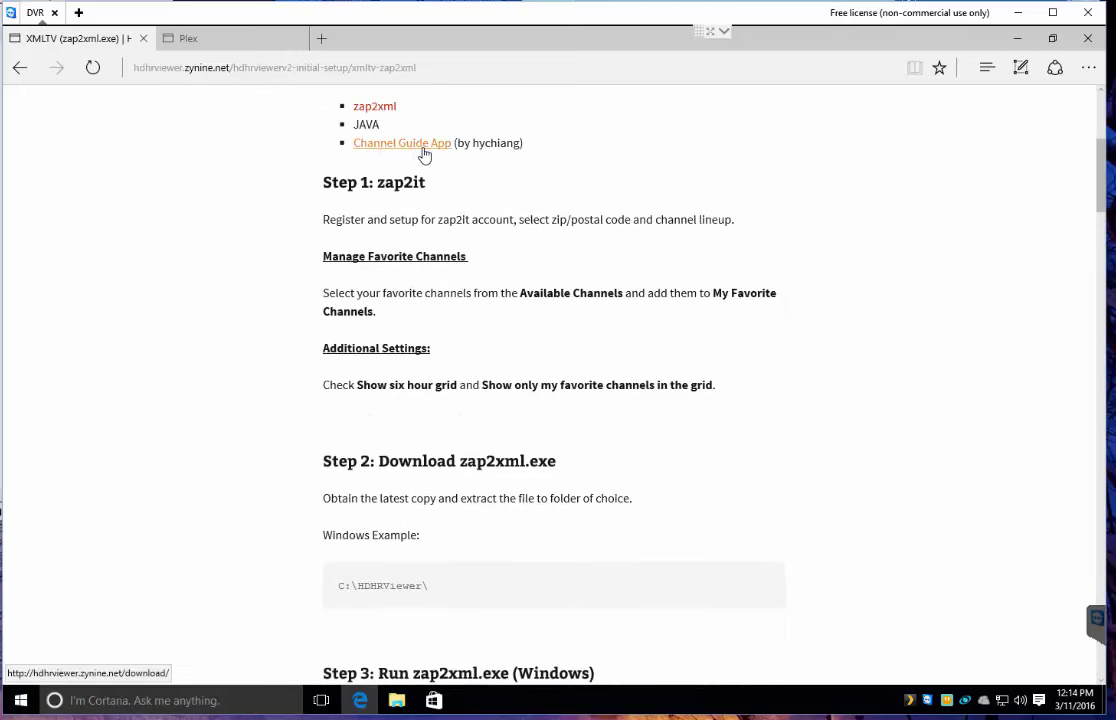
scroll(420, 160, "up", 1)
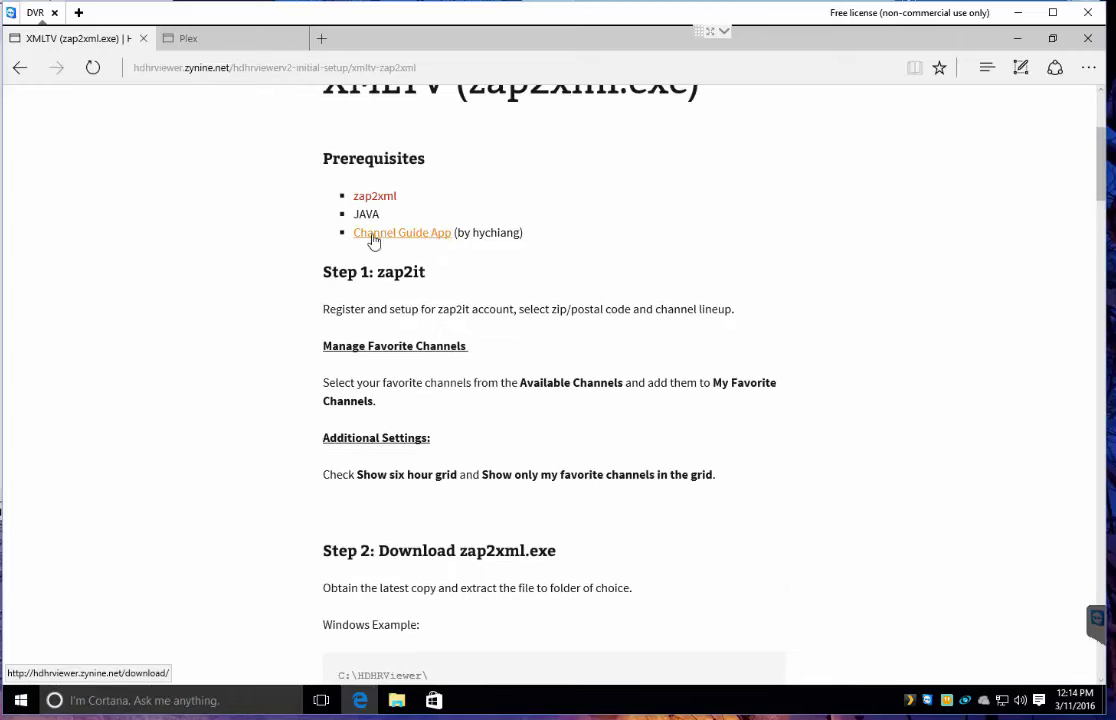
left_click(1017, 38)
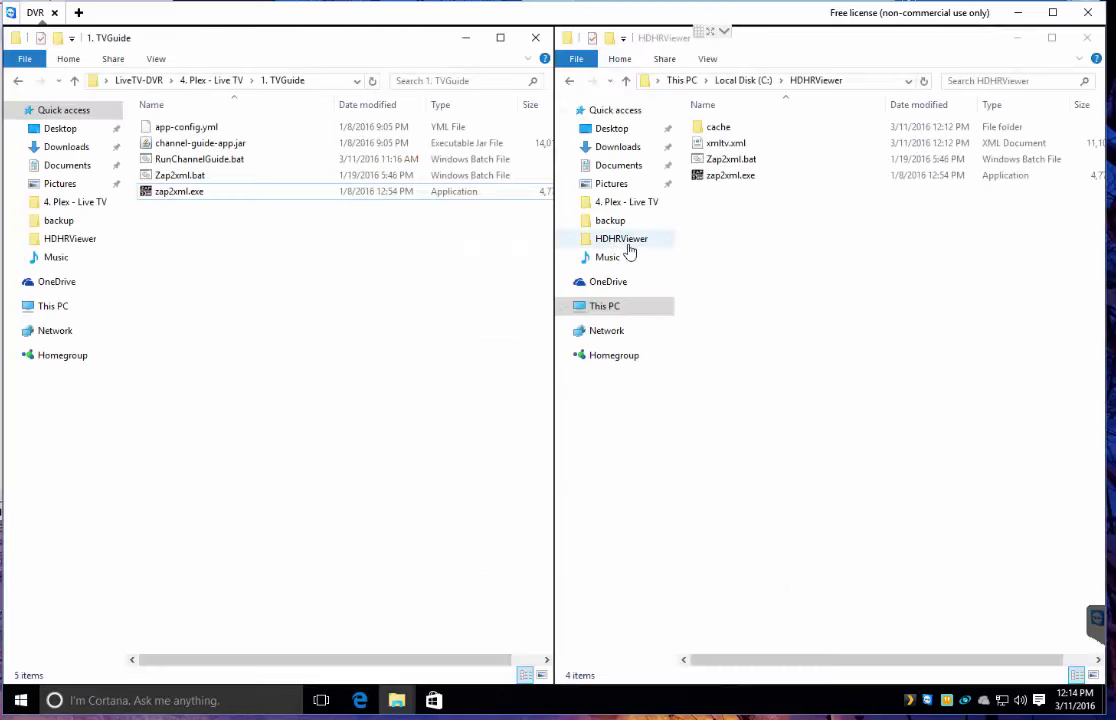
Step: Copy app-config.yml, channel-guide-app.jar and RunChannelGuide.bat from the 1. TVGuide folder into C:\HDHRViewer
left_click(191, 146)
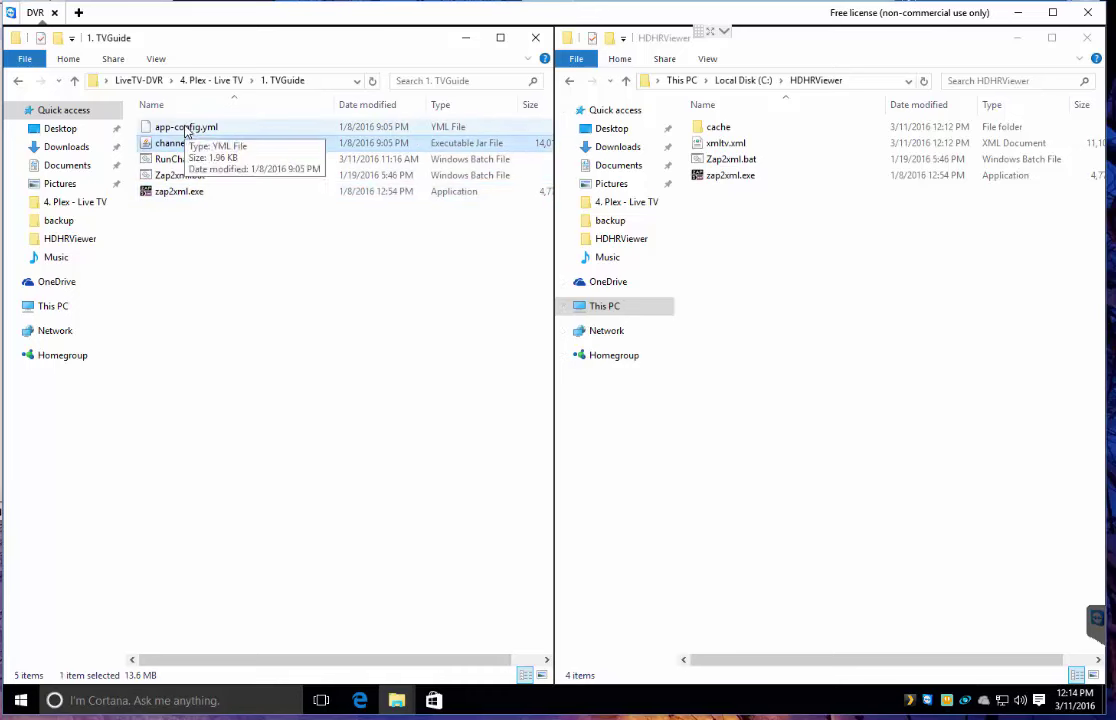
left_click(186, 131, "ctrl")
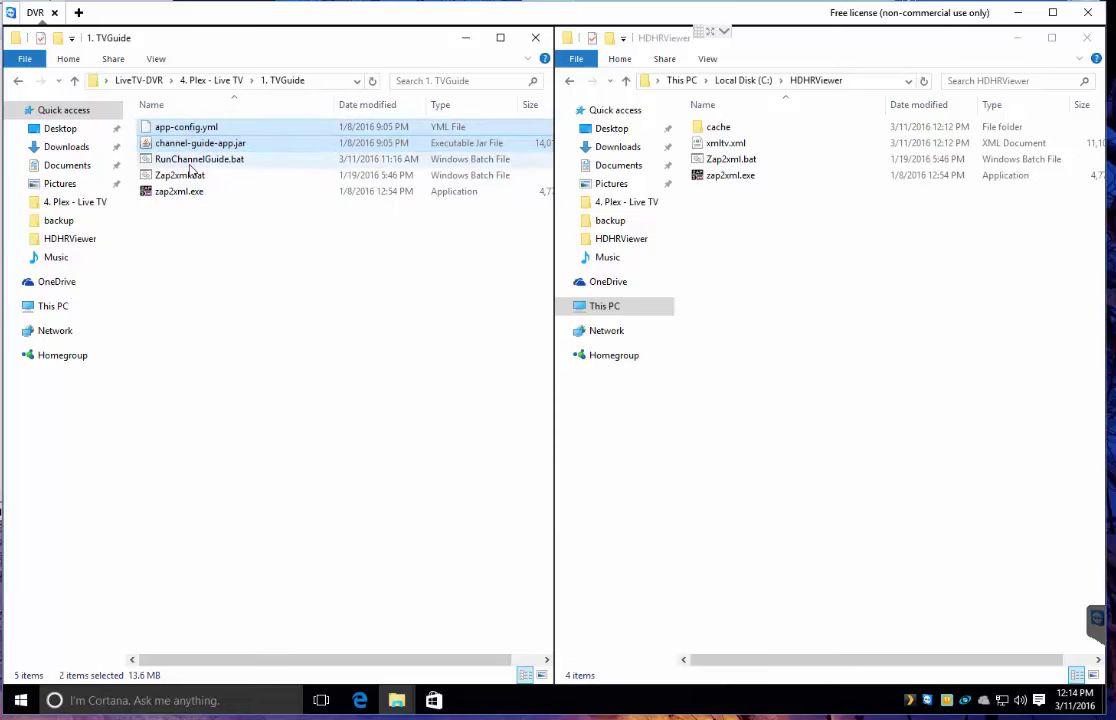
left_click(186, 160, "ctrl")
left_click_drag(182, 154, 786, 264)
left_click(800, 281)
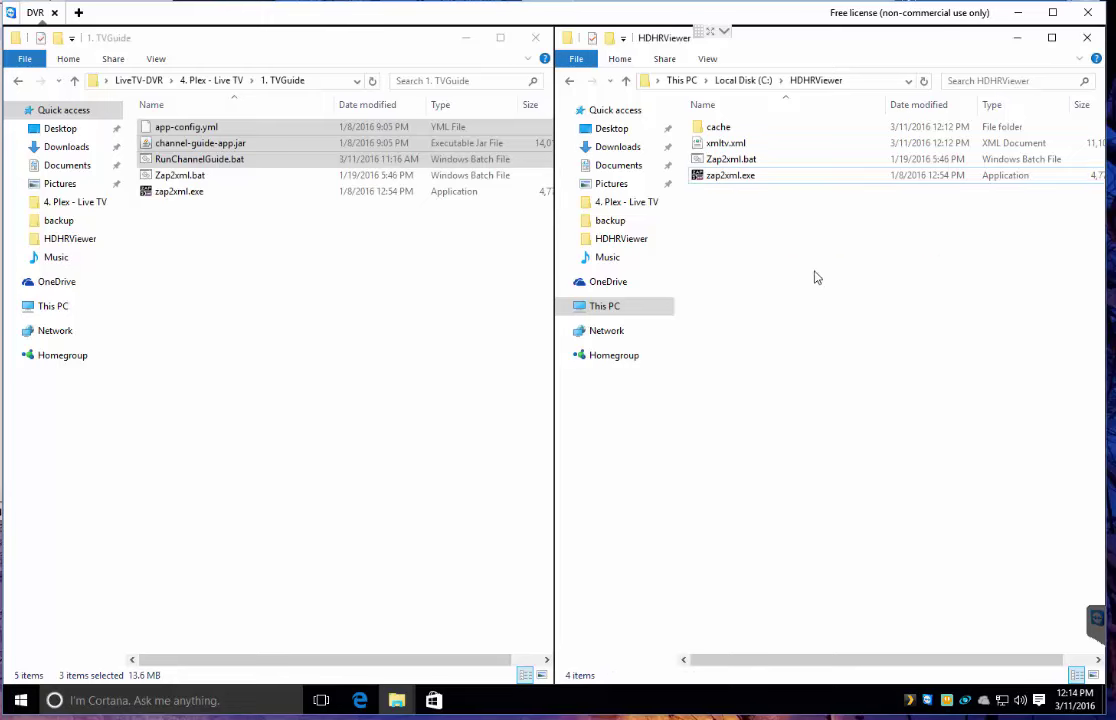
left_click(758, 244)
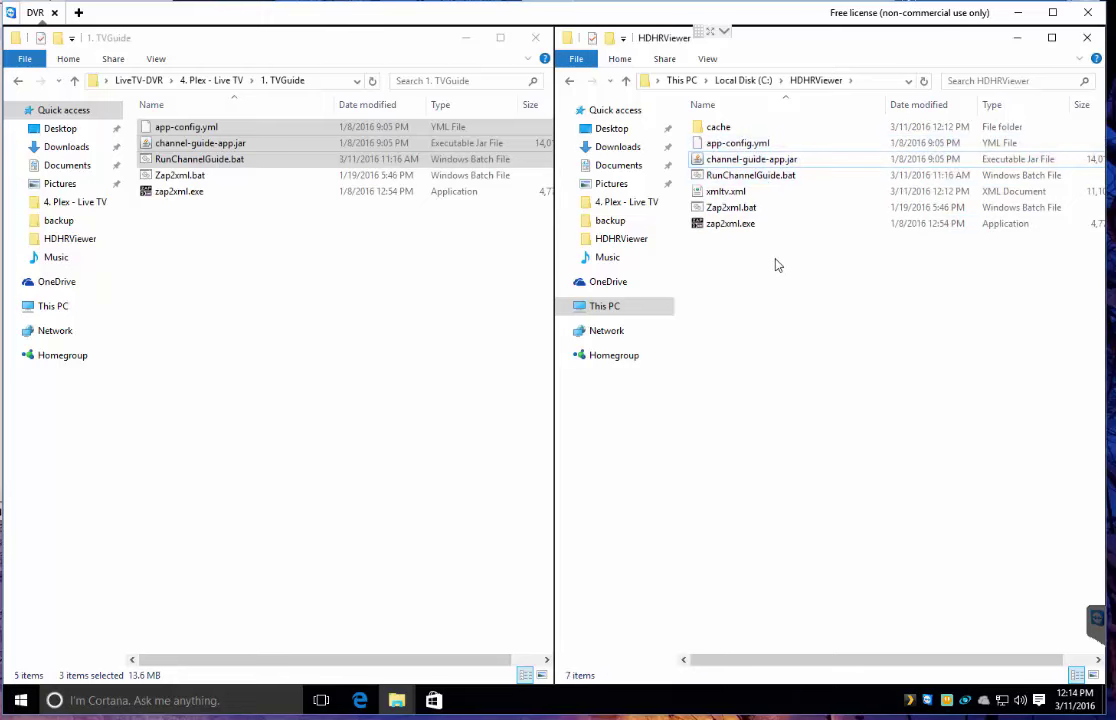
Step: Open app-config.yml from C:\HDHRViewer in Notepad without making it the default .yml app, and close it
right_click(731, 147)
left_click(758, 164)
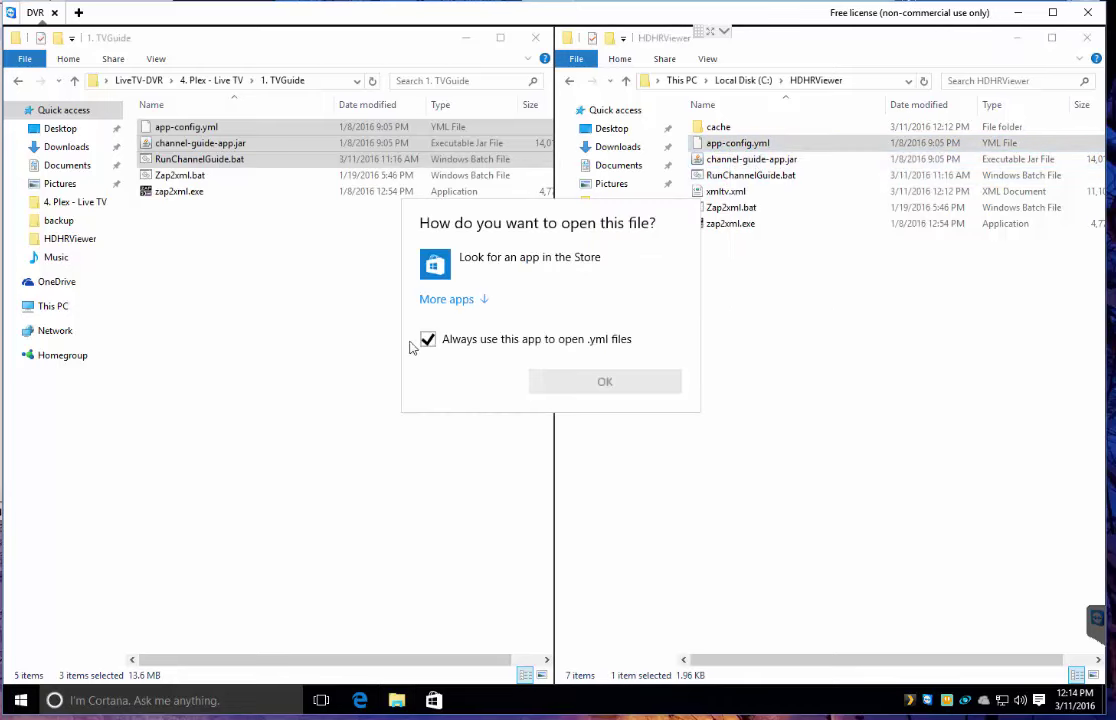
left_click(450, 300)
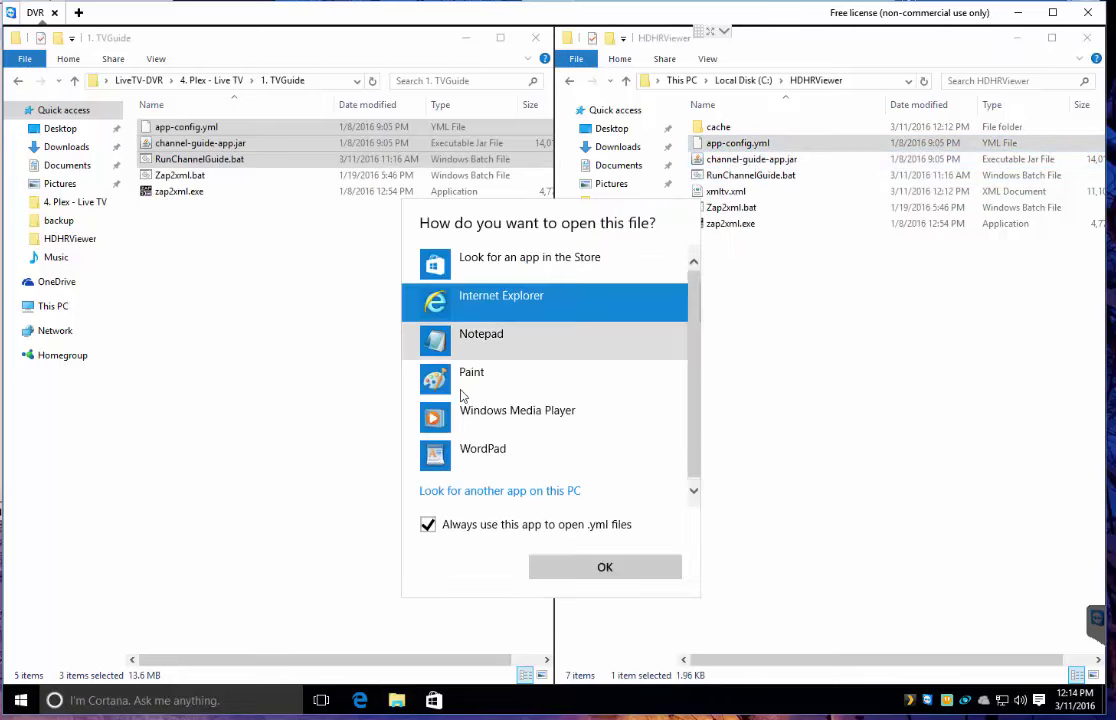
left_click(475, 338)
left_click(428, 524)
left_click(585, 570)
left_click(865, 97)
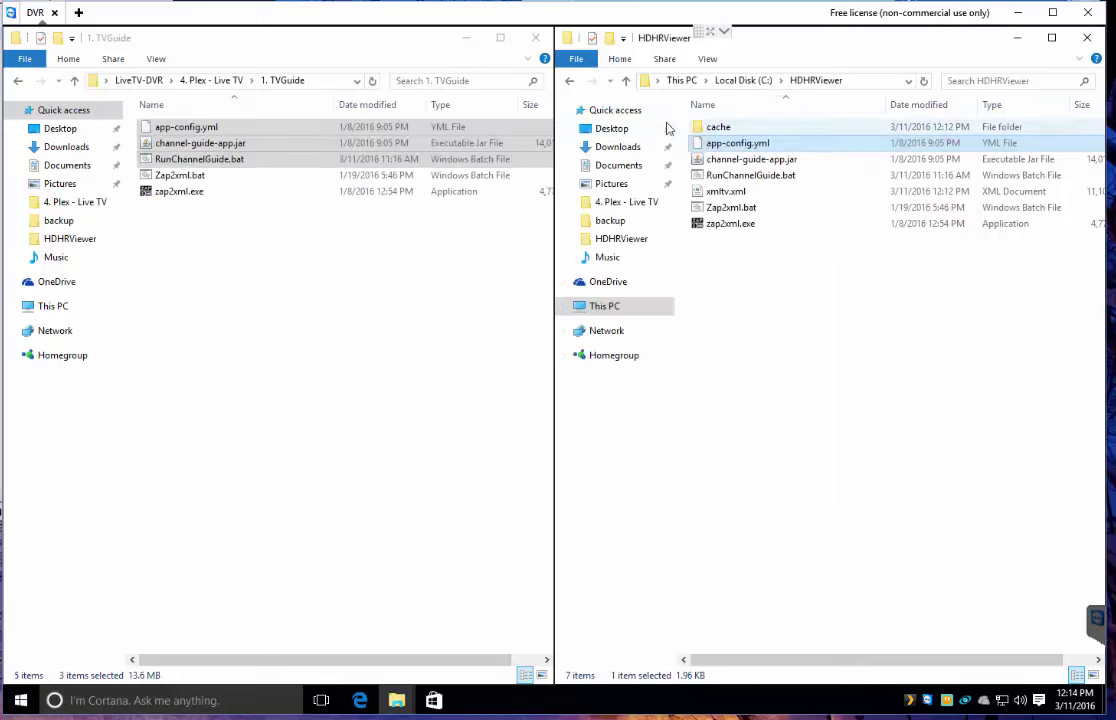
Step: Open app-config.yml in WordPad for this time only, check the xmlTvPath value, and close the file
right_click(708, 148)
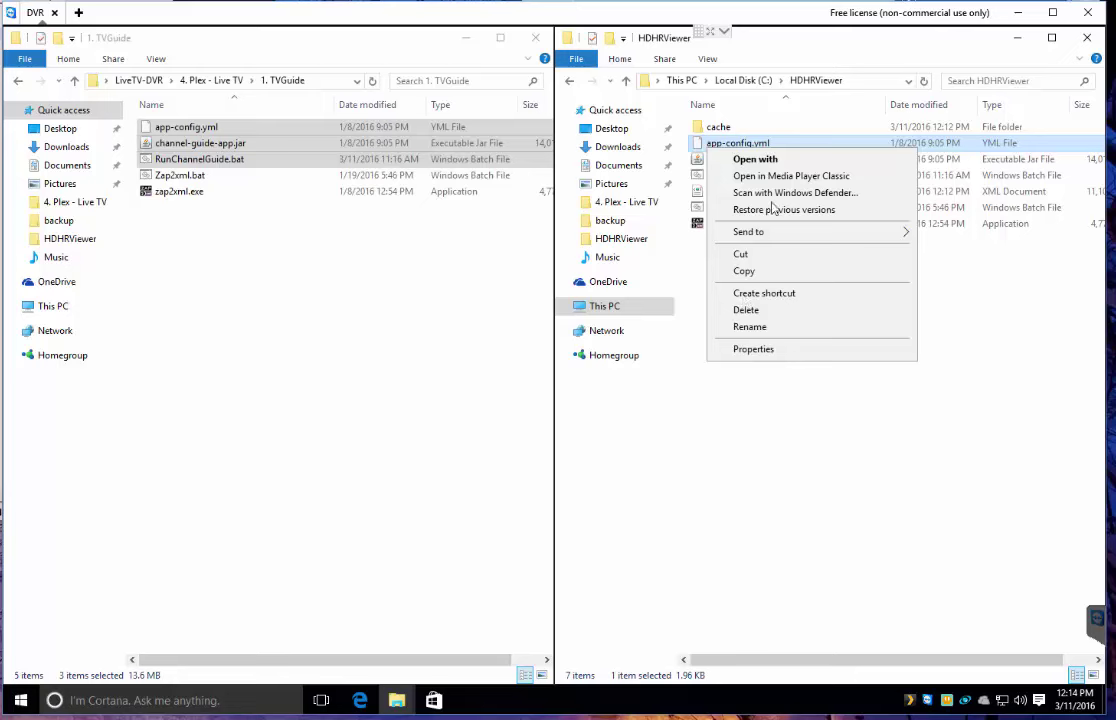
left_click(745, 159)
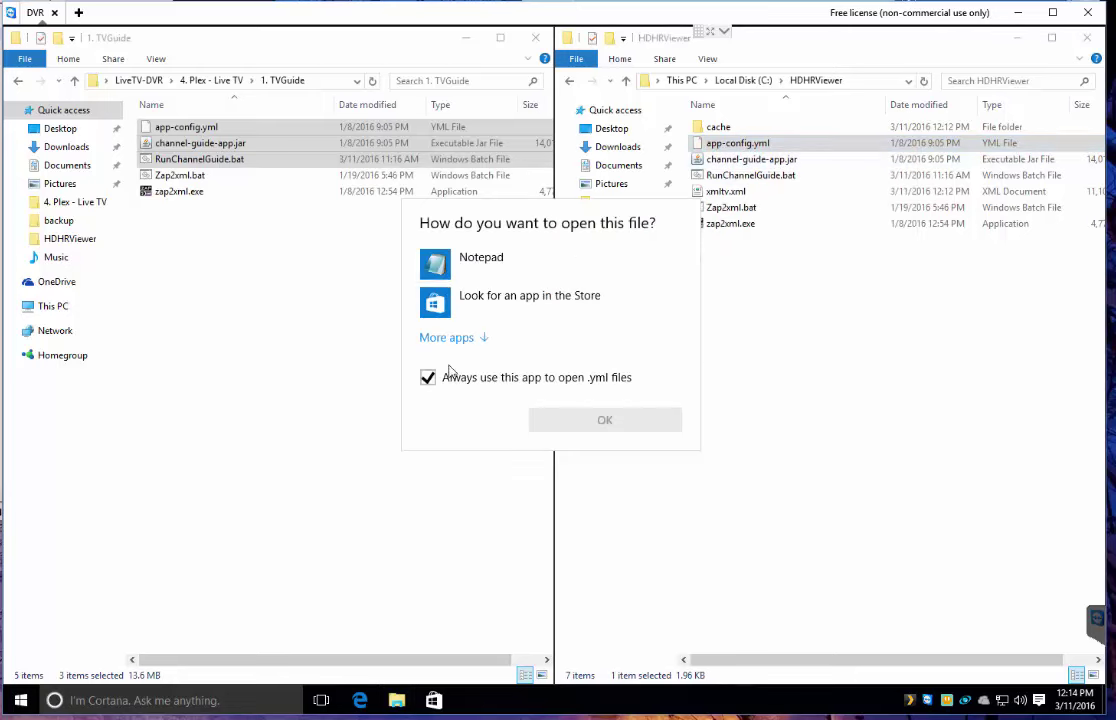
left_click(428, 377)
left_click(458, 338)
left_click(470, 450)
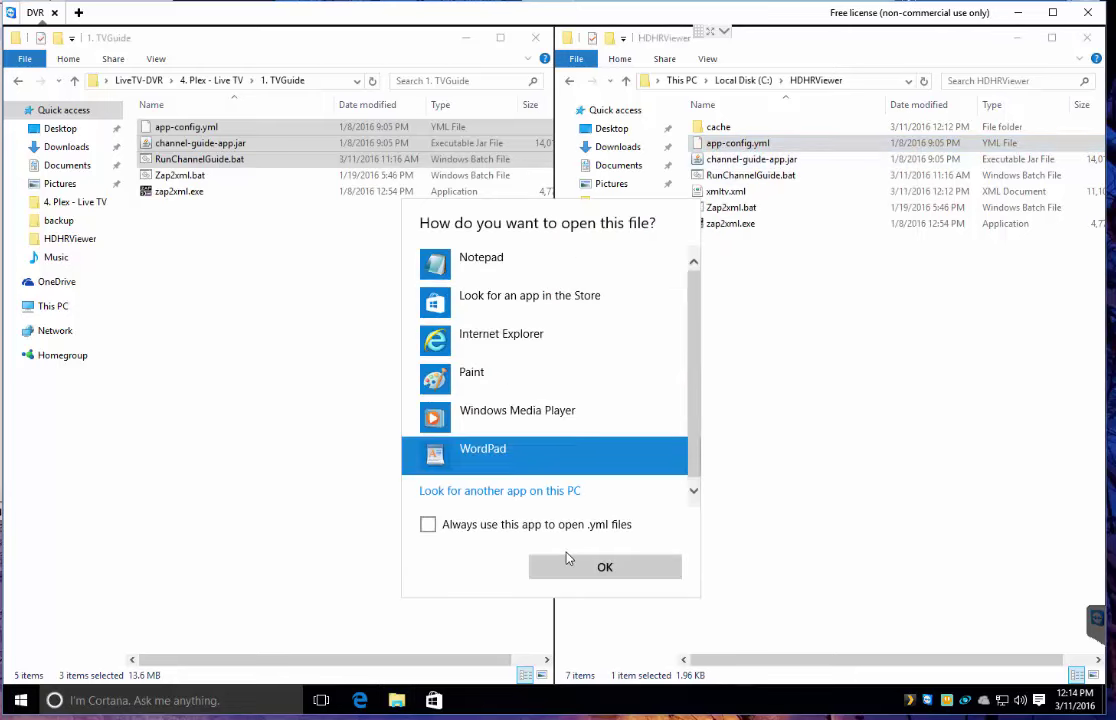
left_click(585, 566)
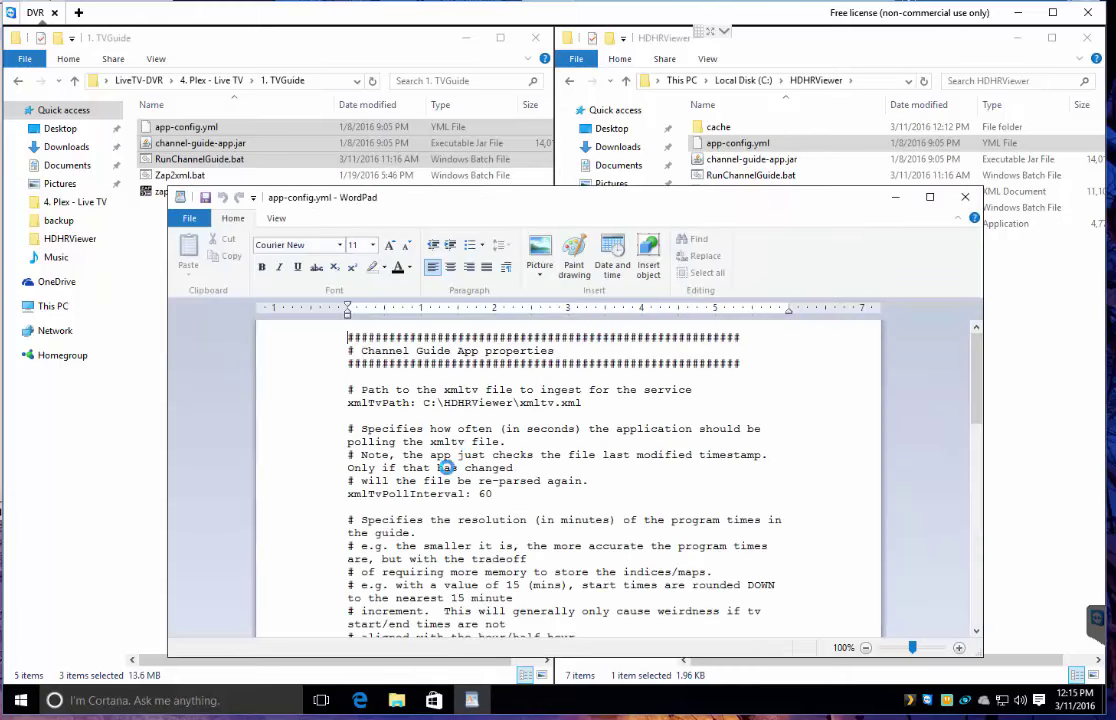
left_click_drag(419, 403, 583, 401)
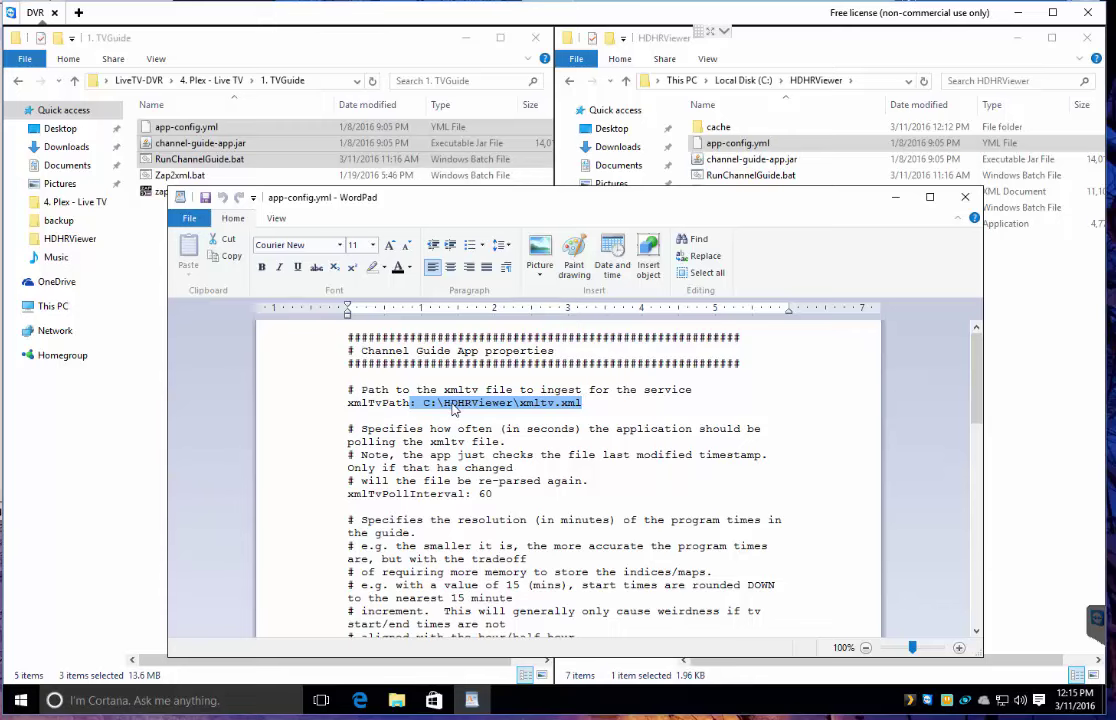
left_click(966, 200)
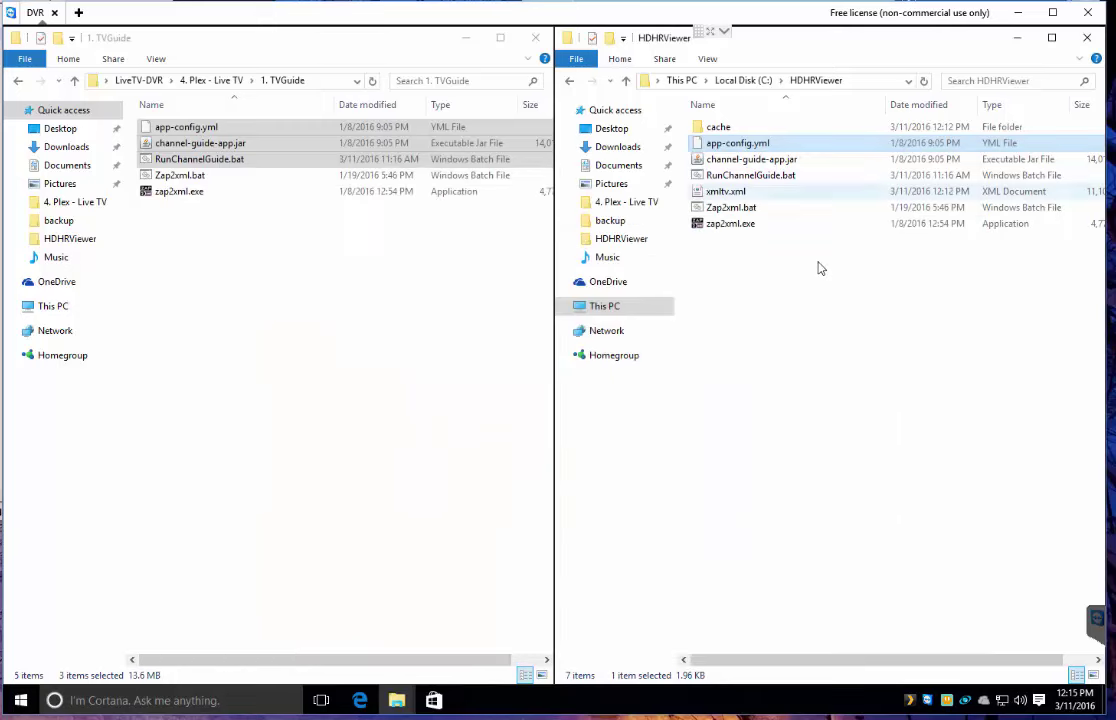
Step: Run RunChannelGuide.bat in C:\HDHRViewer to start the Channel Guide service, and minimize its console window
double_click(758, 176)
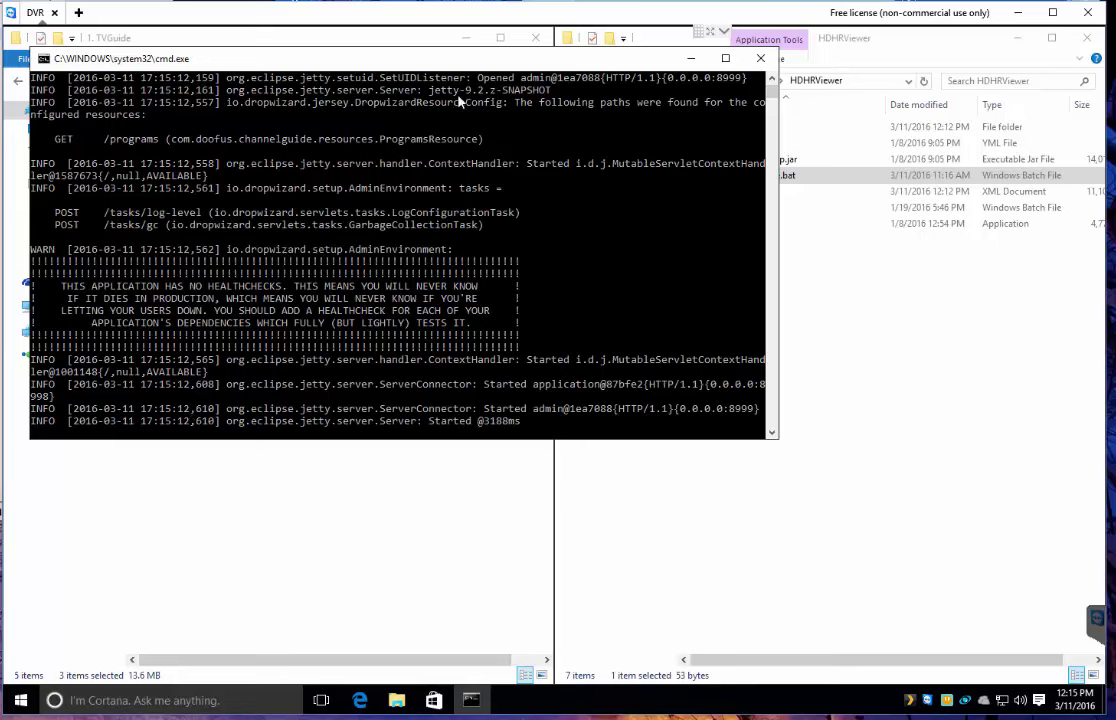
left_click(690, 58)
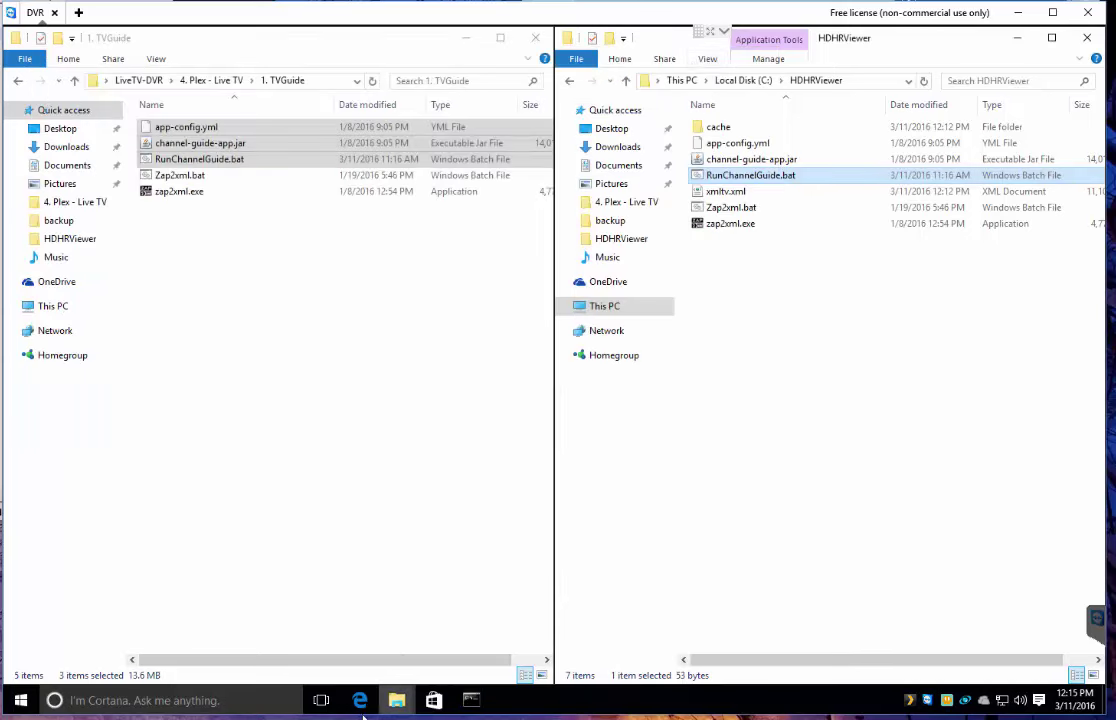
Step: Switch to Plex in Edge, check the full guide details of 829 - SYFYD__SYFY_HD in the HDHR Viewer 2 personal favorites, and return to the group
left_click(362, 704)
left_click(205, 40)
left_click(62, 110)
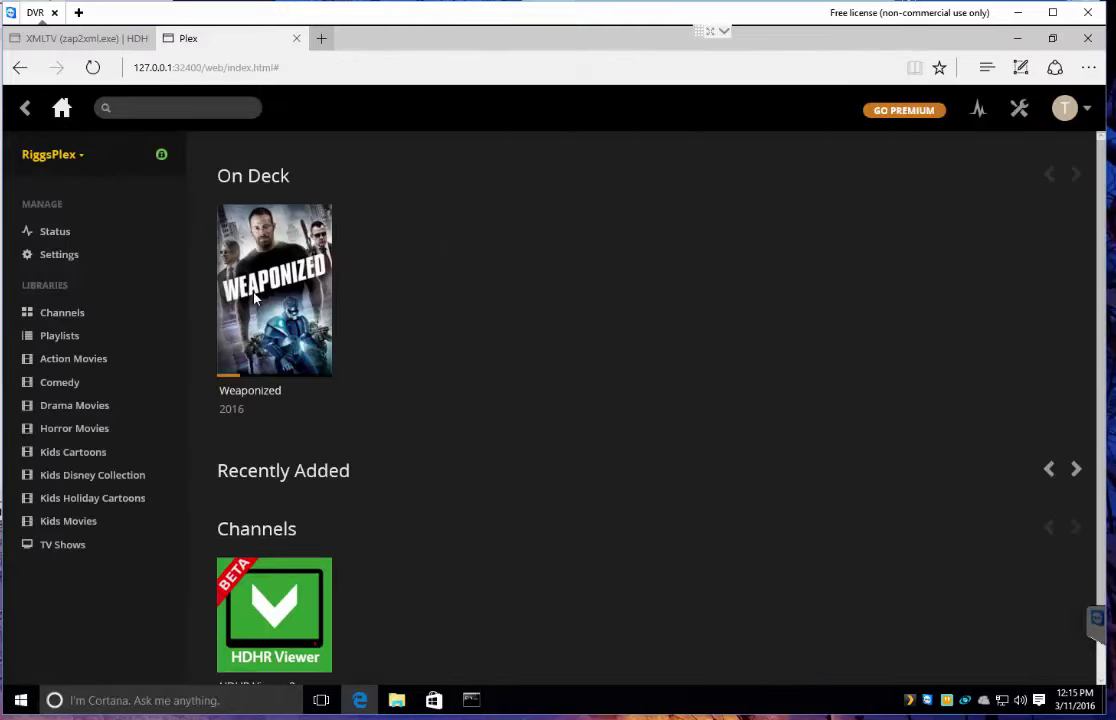
scroll(258, 400, "down", 4)
left_click(262, 445)
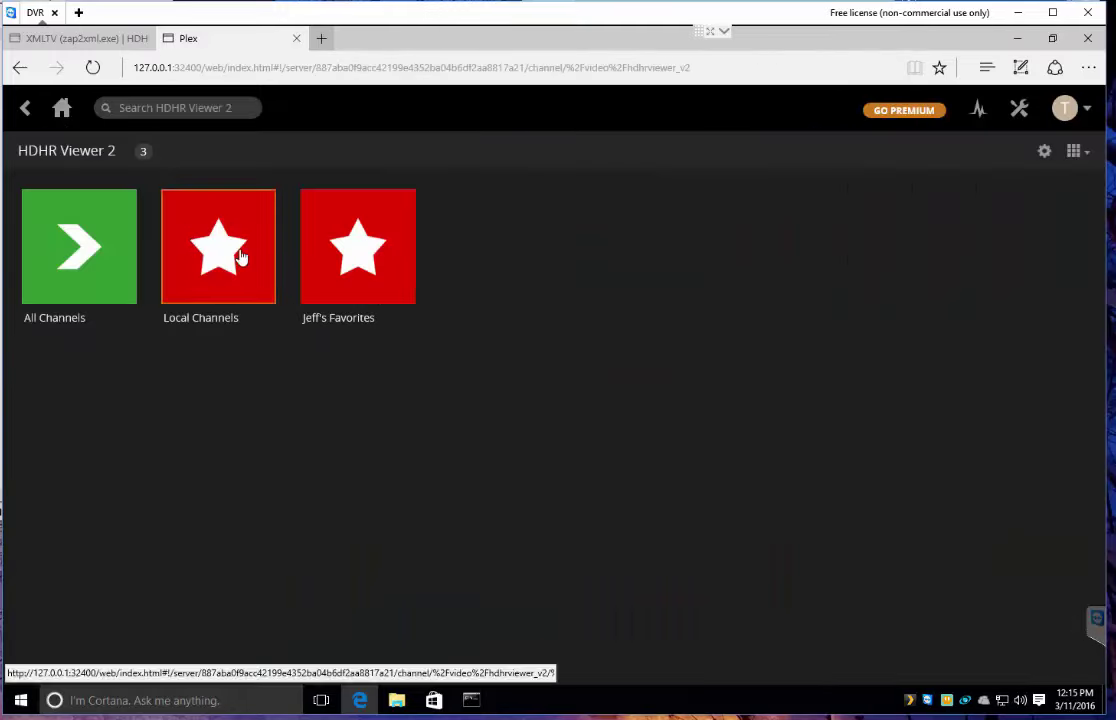
left_click(351, 281)
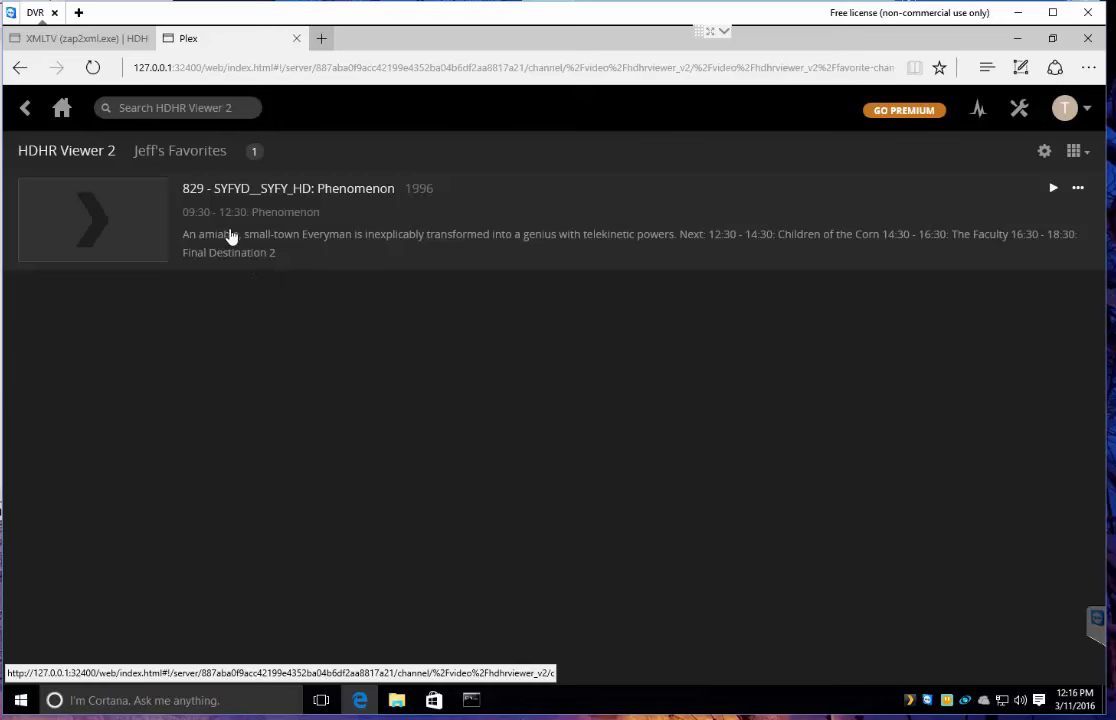
left_click(343, 193)
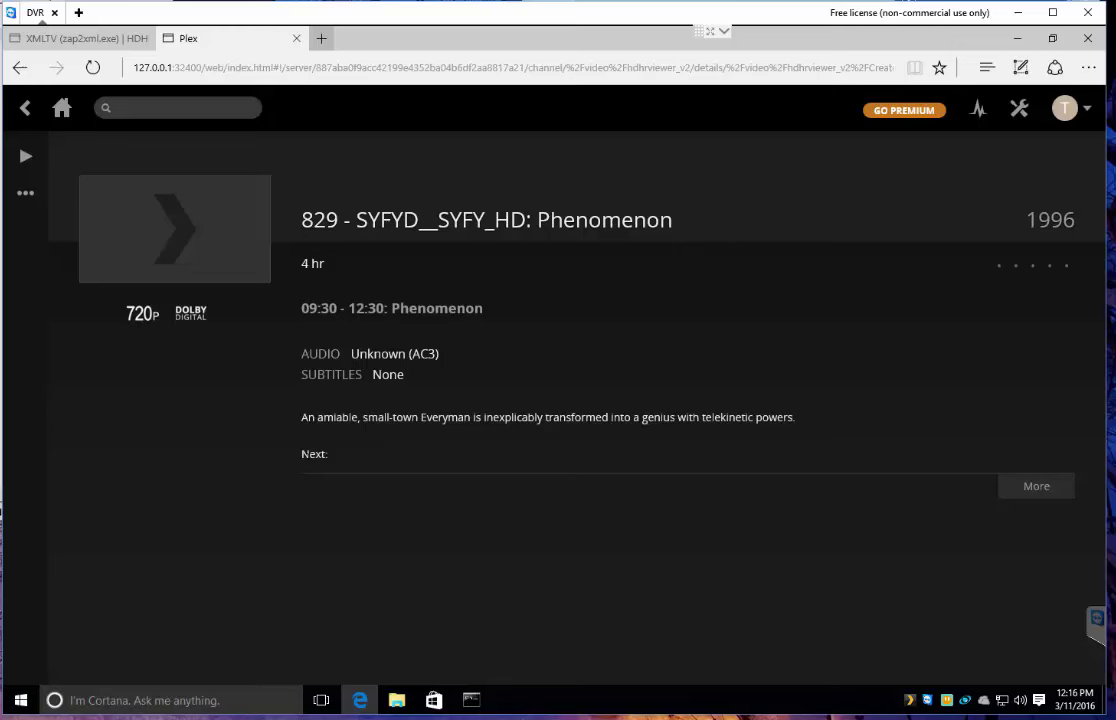
left_click(1038, 487)
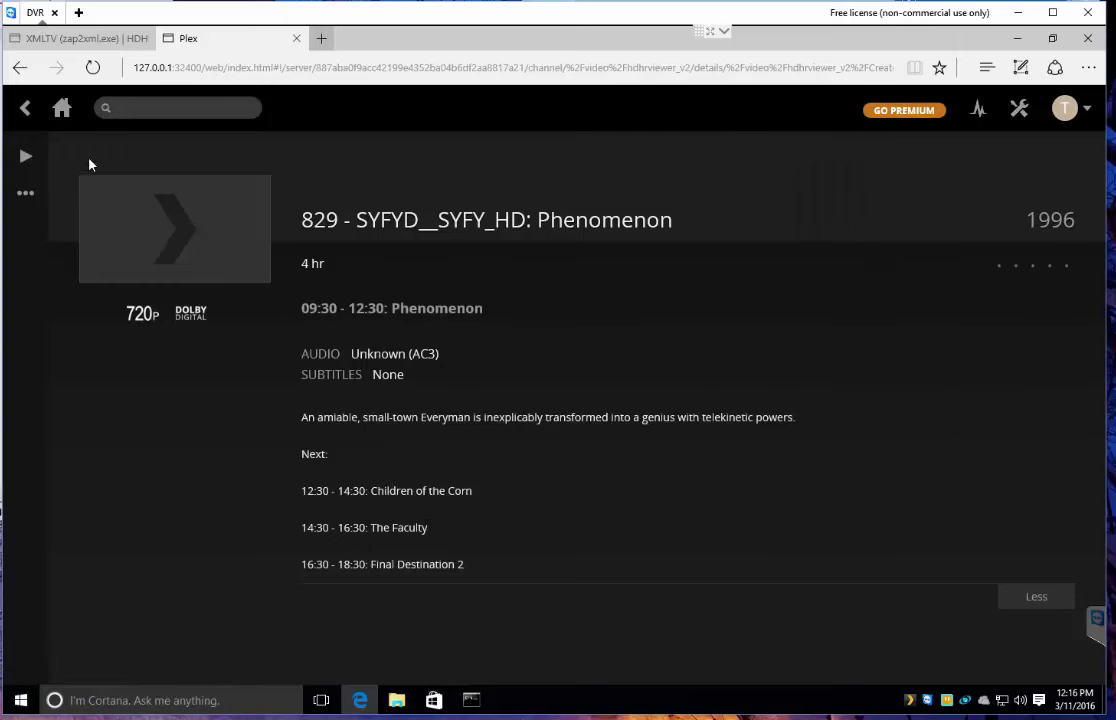
left_click(25, 112)
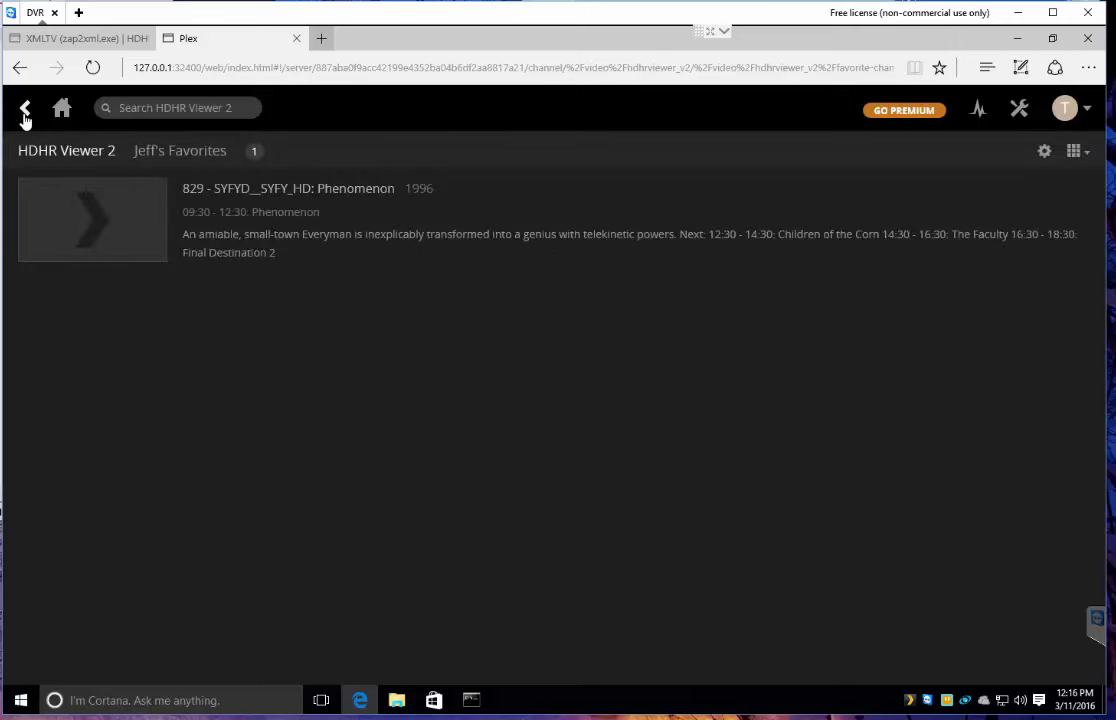
Step: Set the XMLTV Next Programs Count to 5 in the HDHR Viewer 2 settings and save
left_click(1043, 153)
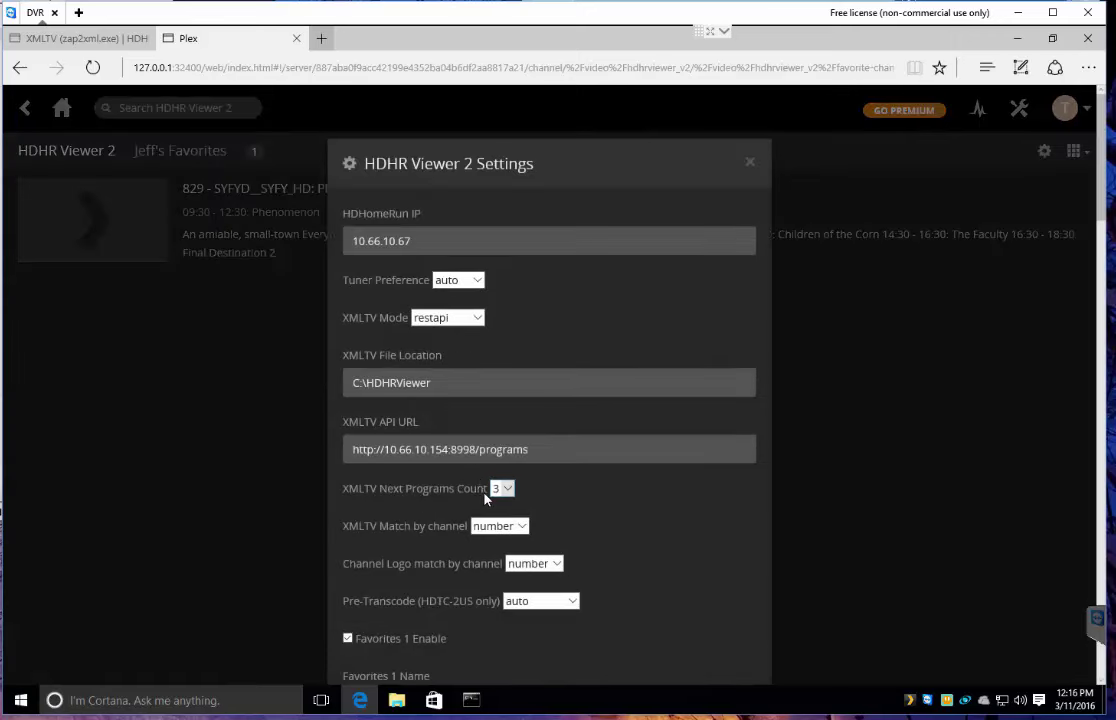
left_click(509, 489)
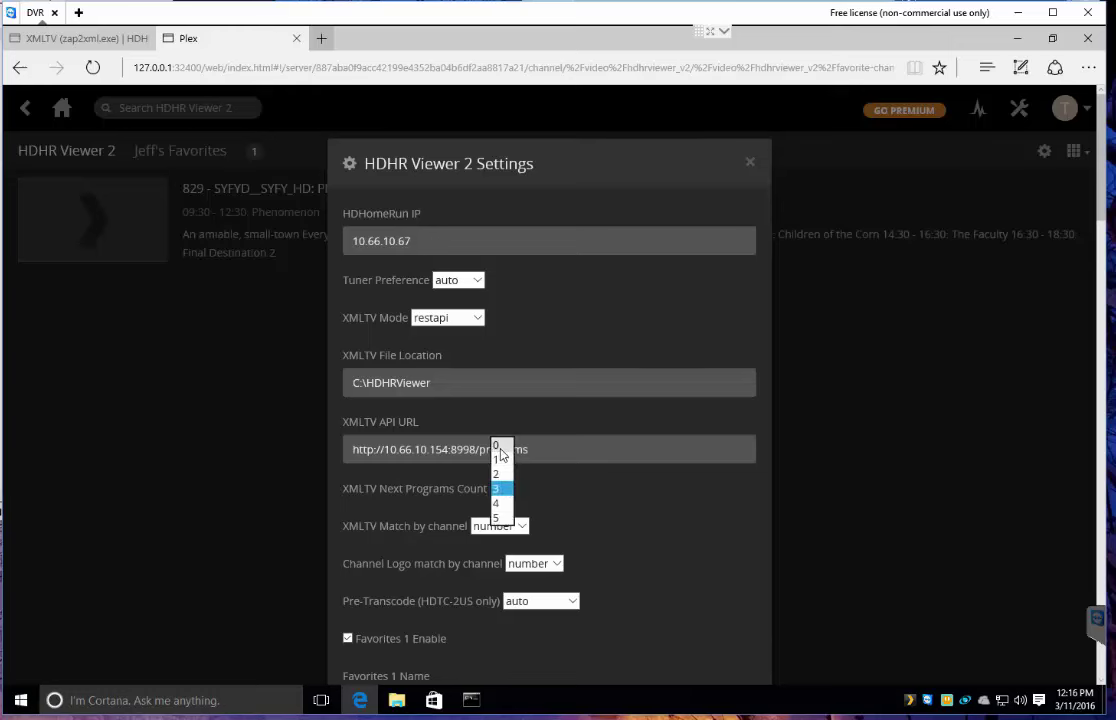
left_click(504, 517)
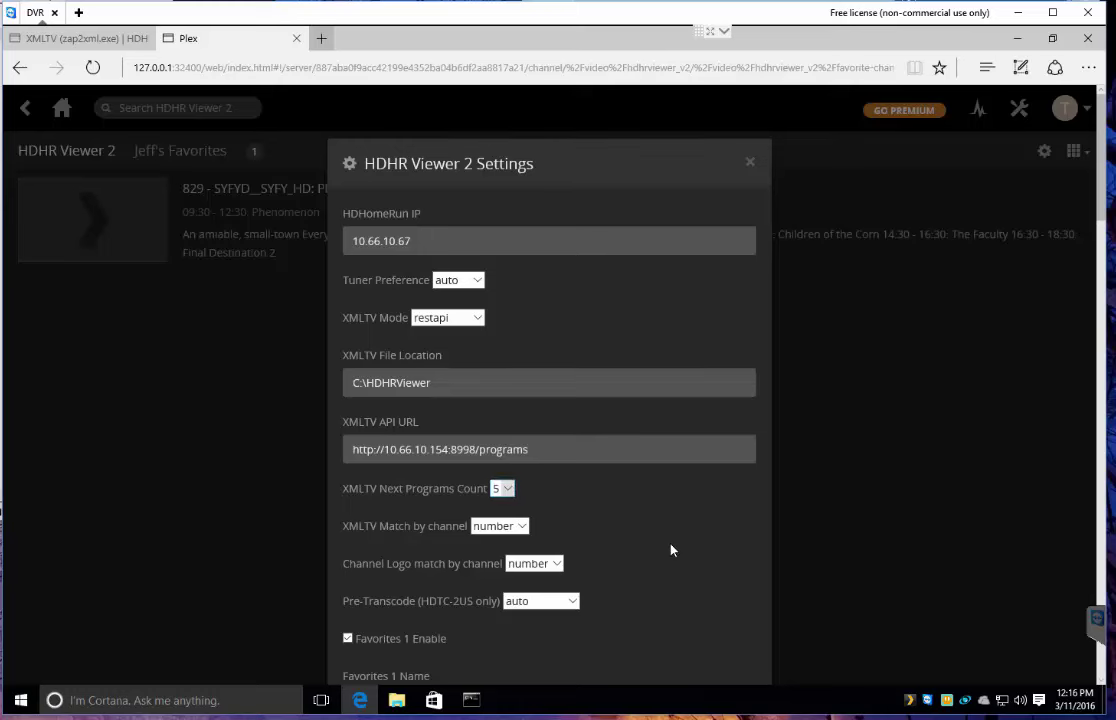
scroll(655, 543, "down", 20)
left_click(727, 606)
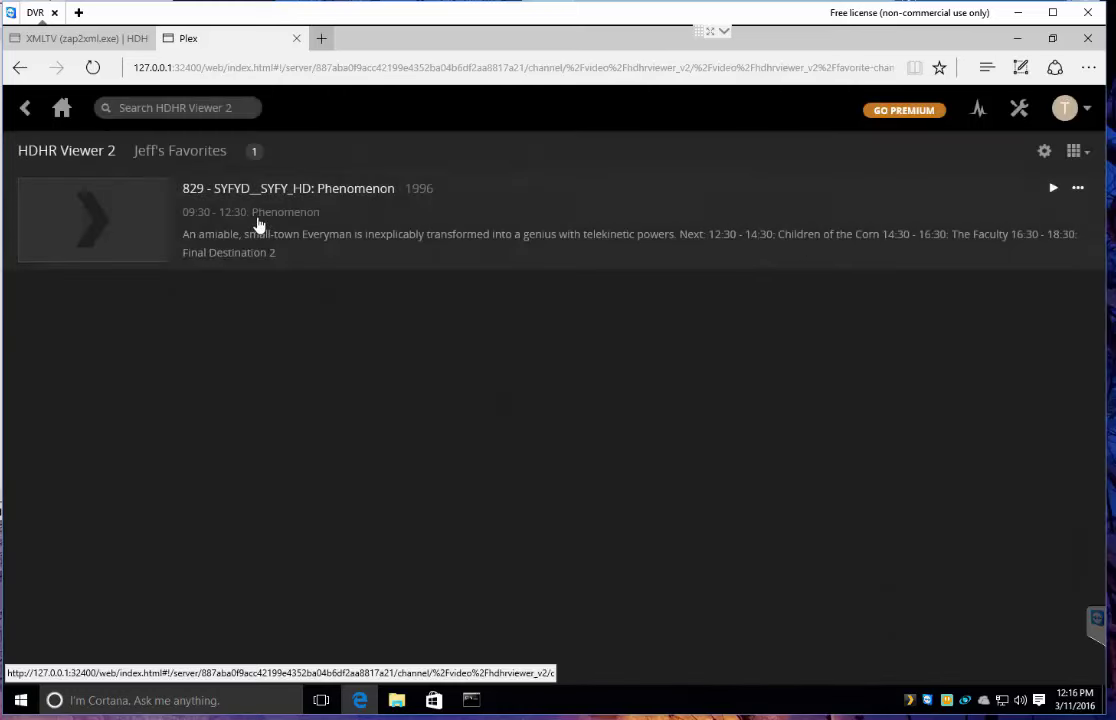
Step: Check the full guide details of 829 - SYFYD__SYFY_HD, reopen them via HDHR Viewer 2 from the Plex home page, and return to the favorites group
left_click(224, 200)
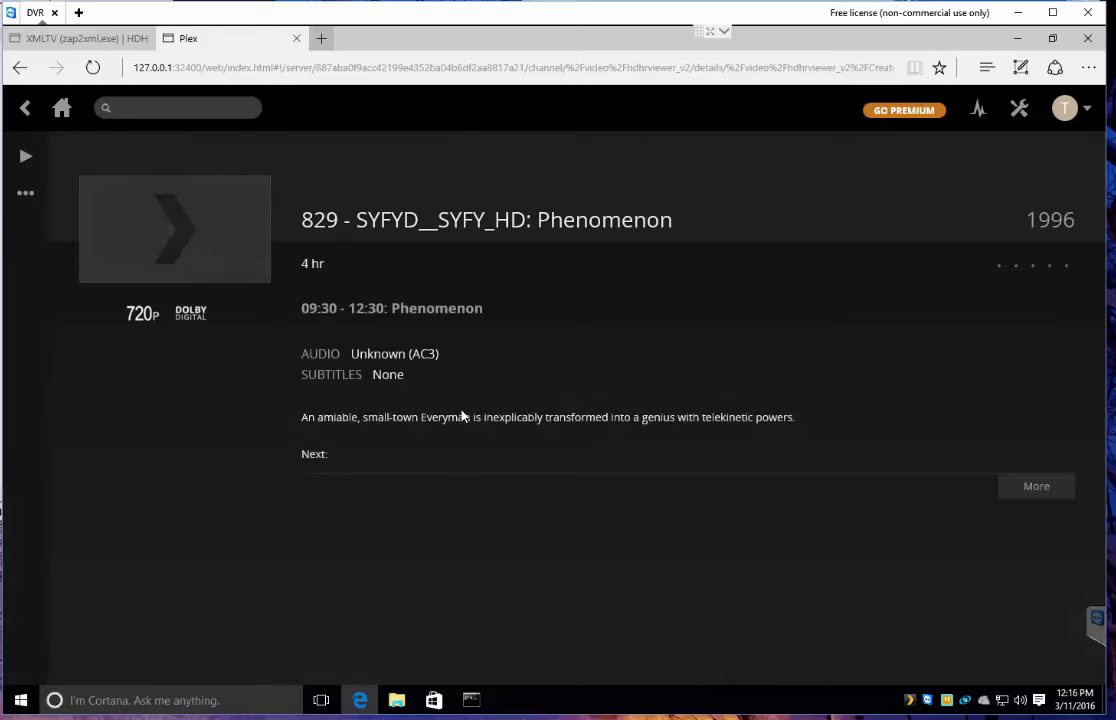
left_click(1030, 492)
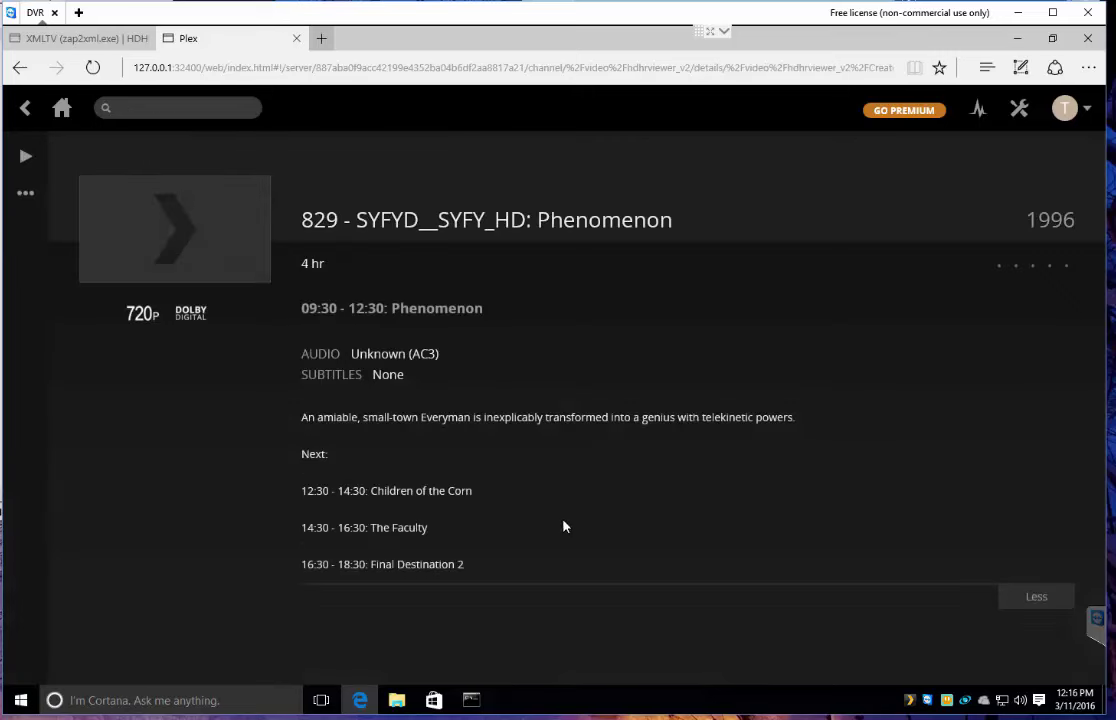
left_click(62, 108)
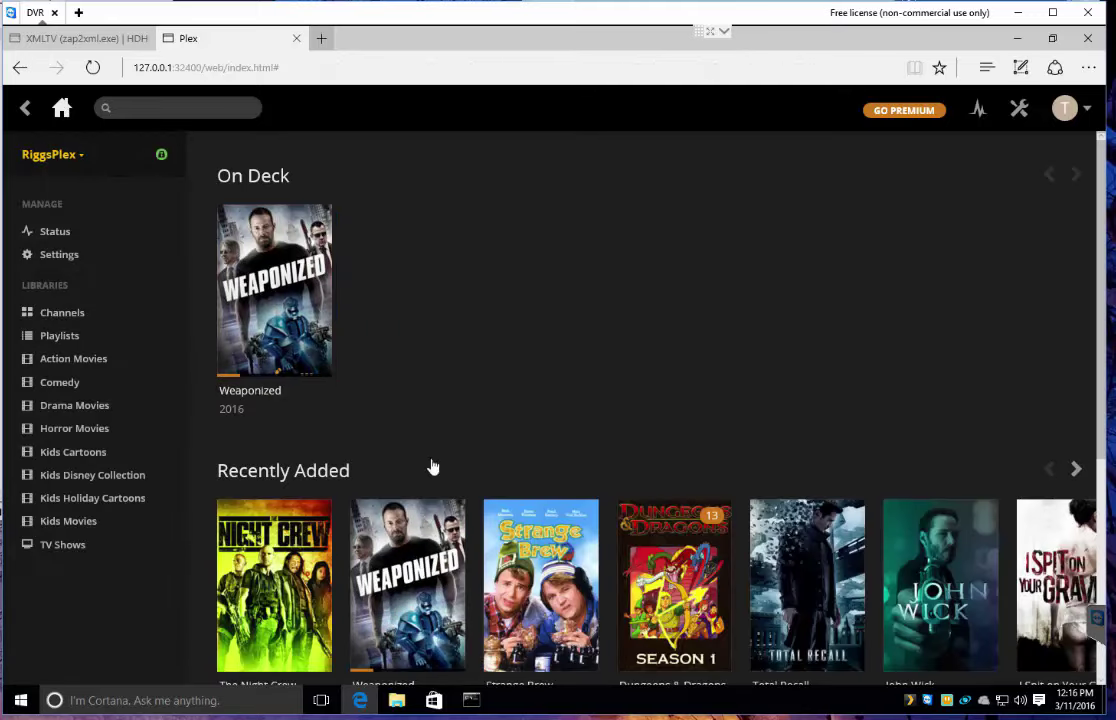
scroll(251, 477, "down", 4)
left_click(251, 477)
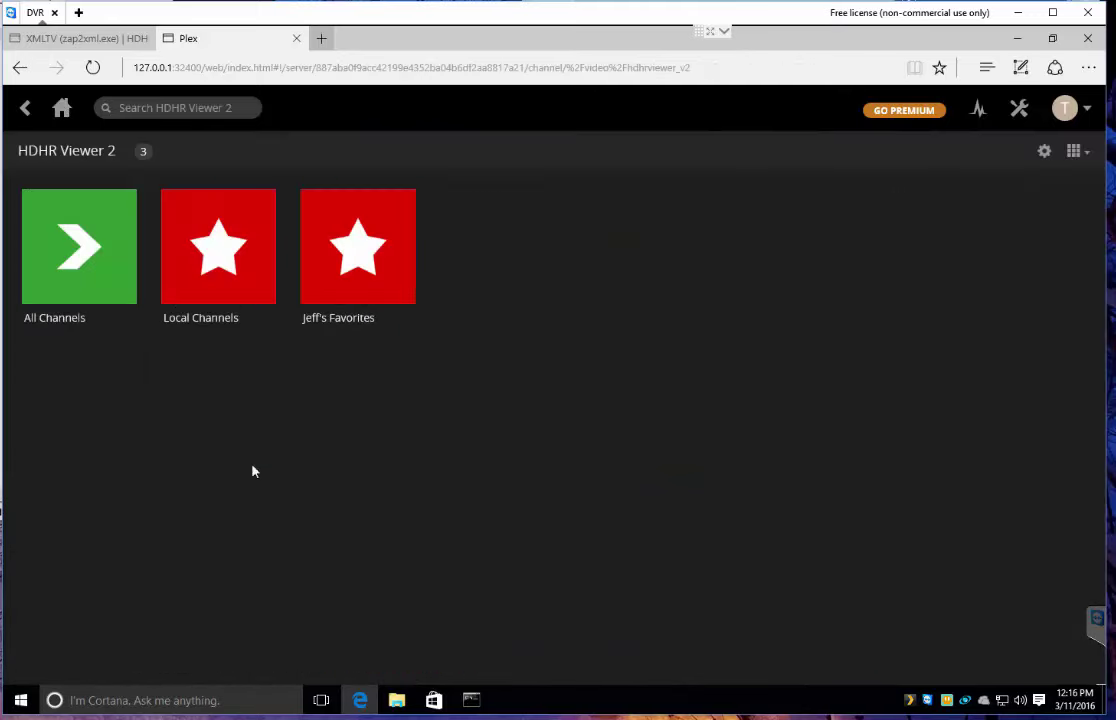
left_click(360, 250)
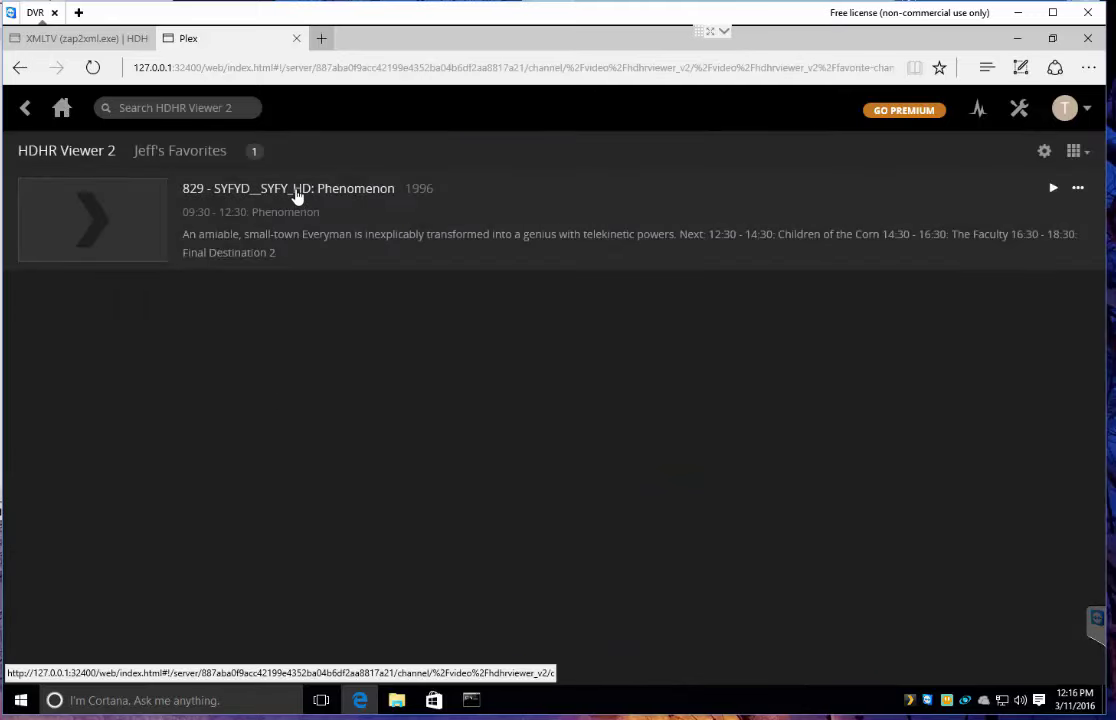
left_click(297, 195)
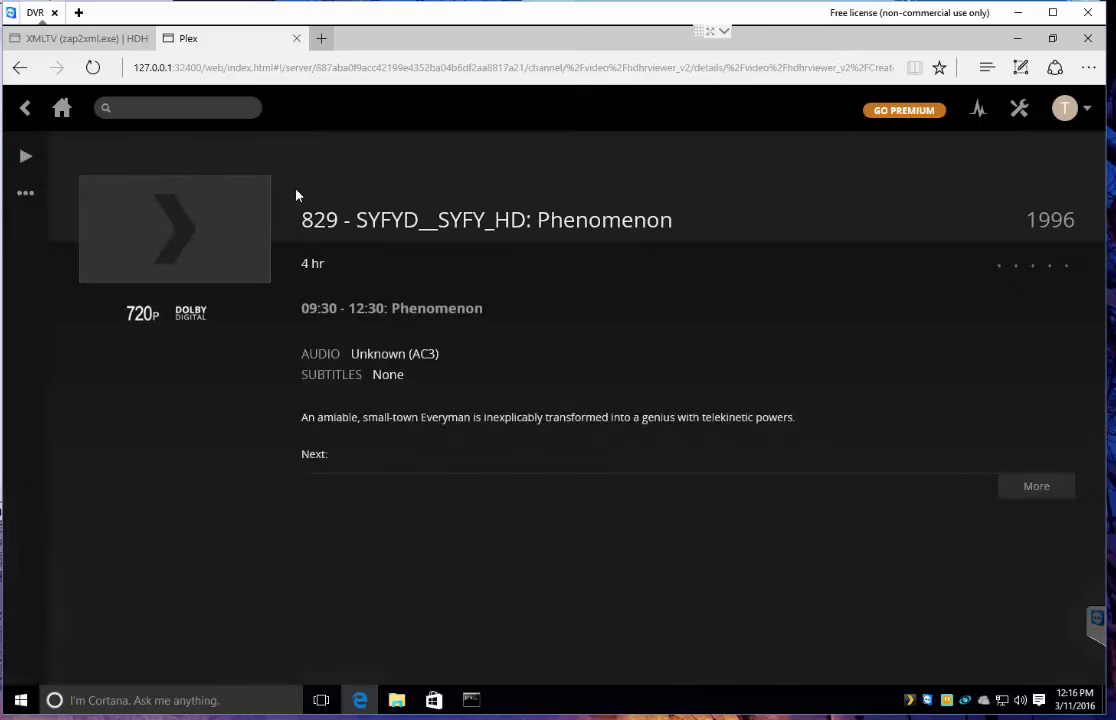
left_click(1035, 487)
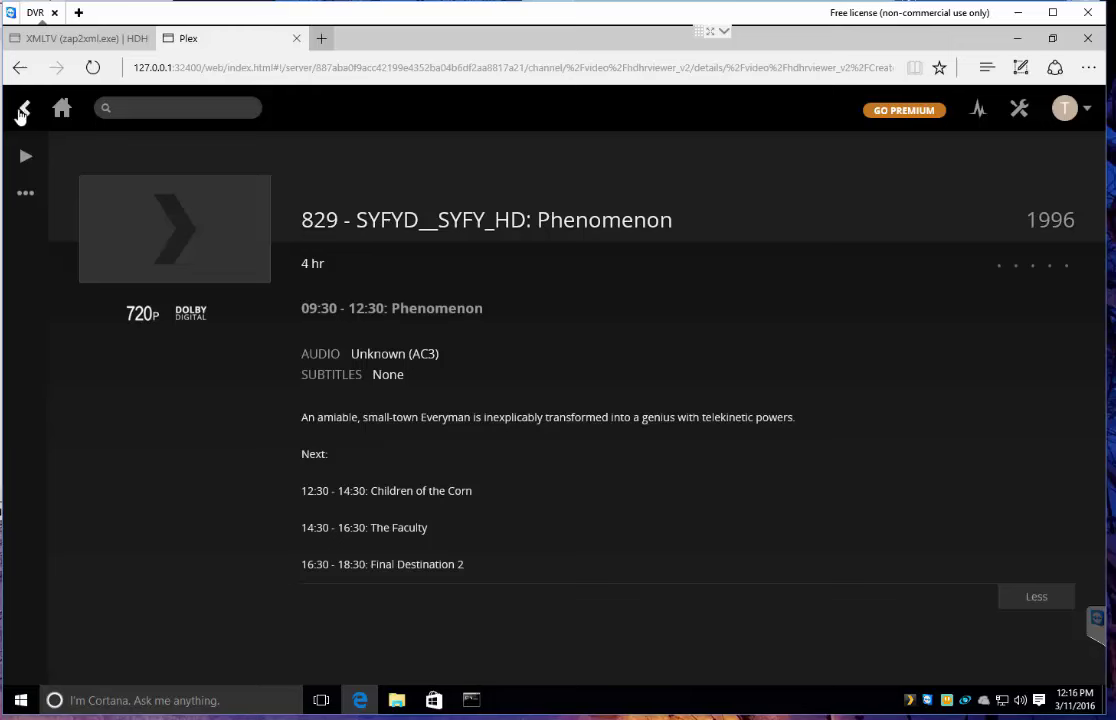
mouse_move(92, 186)
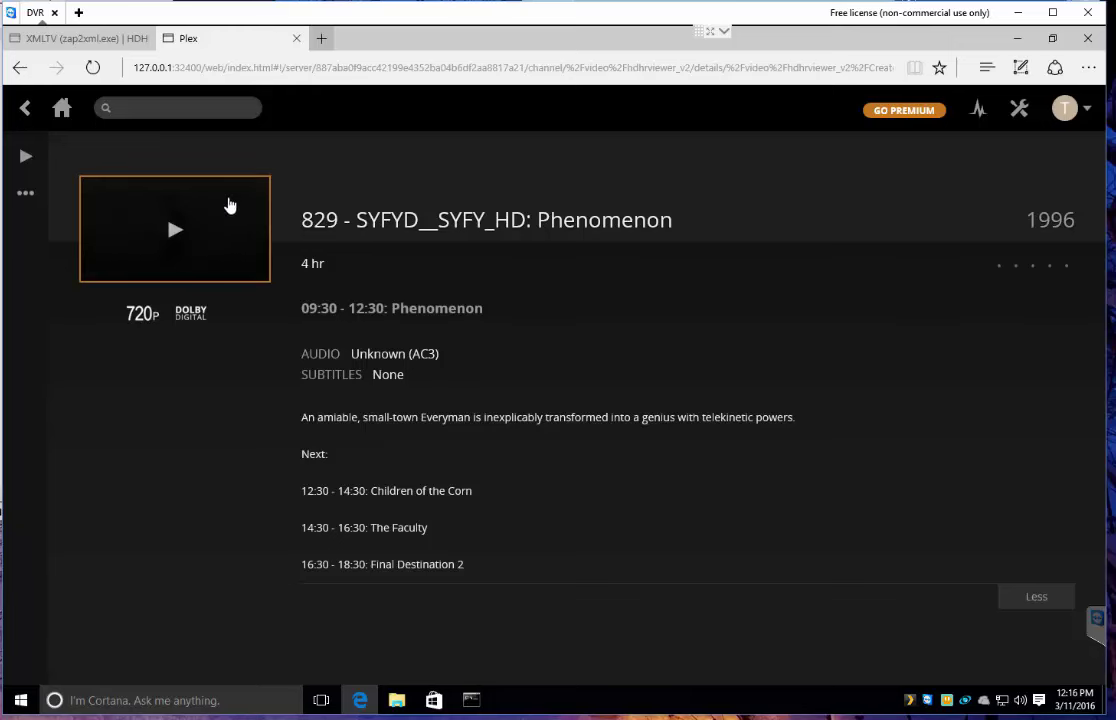
left_click(26, 111)
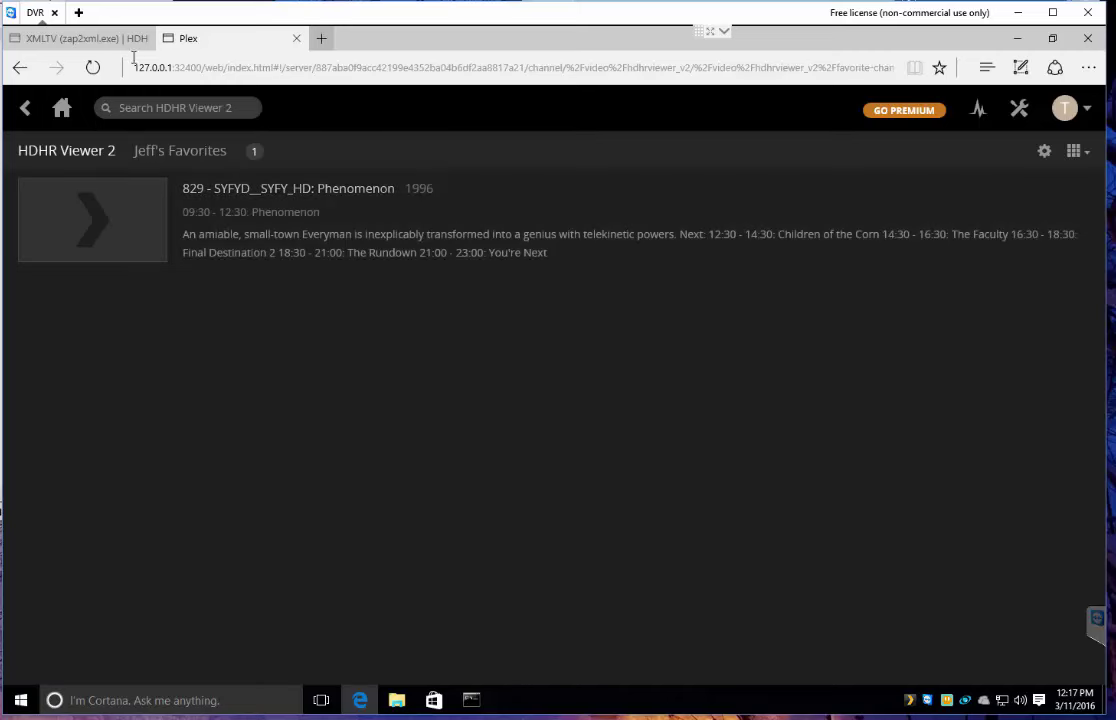
Step: Open the HDHRViewerV2 Channel Logo page on the HDHR Viewer site and read the resources folder and logo-Channel-Name.png file naming instructions
left_click(104, 40)
scroll(486, 319, "down", 1)
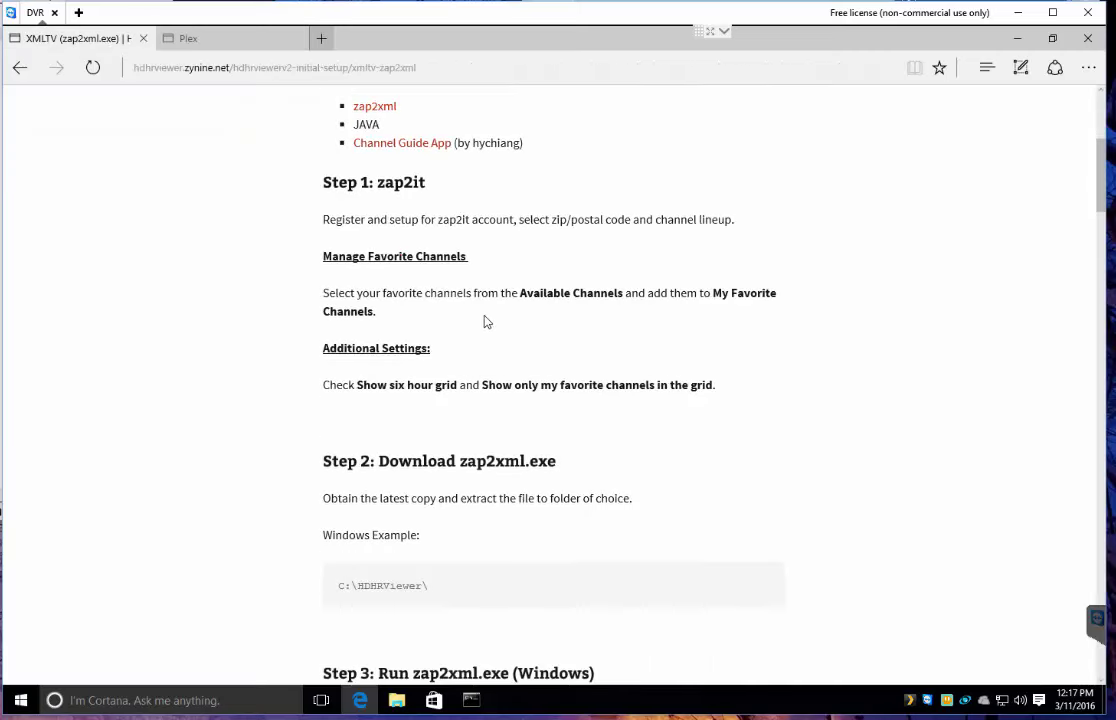
scroll(420, 250, "up", 4)
mouse_move(362, 298)
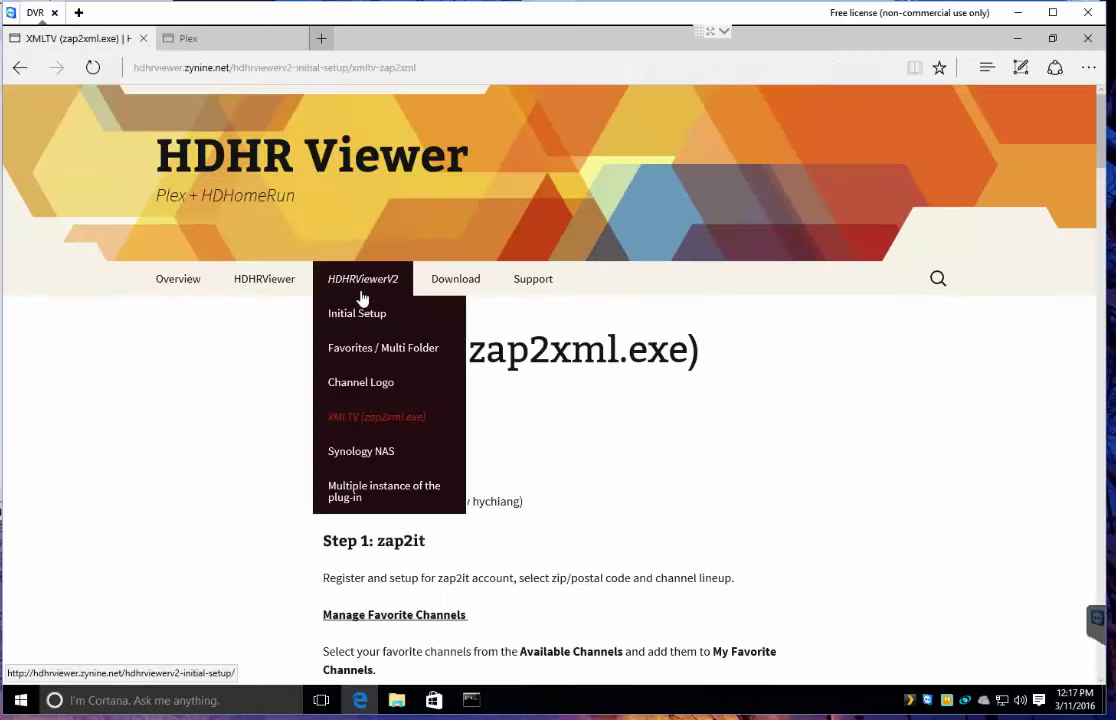
left_click(361, 382)
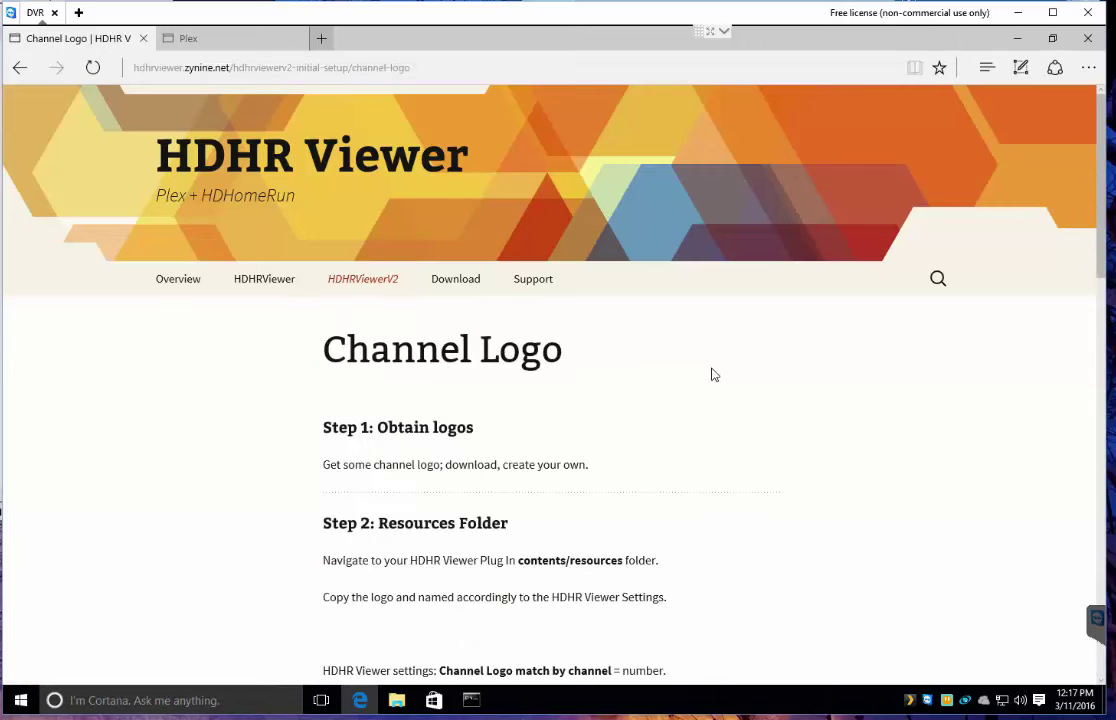
scroll(700, 433, "down", 5)
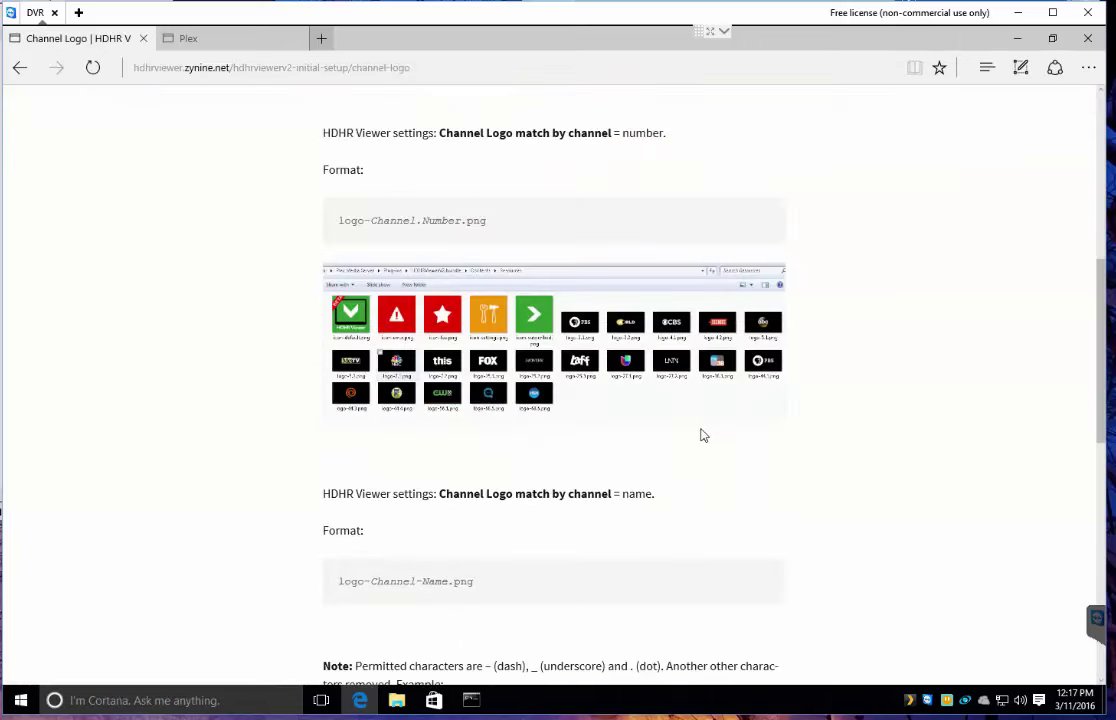
scroll(461, 214, "up", 5)
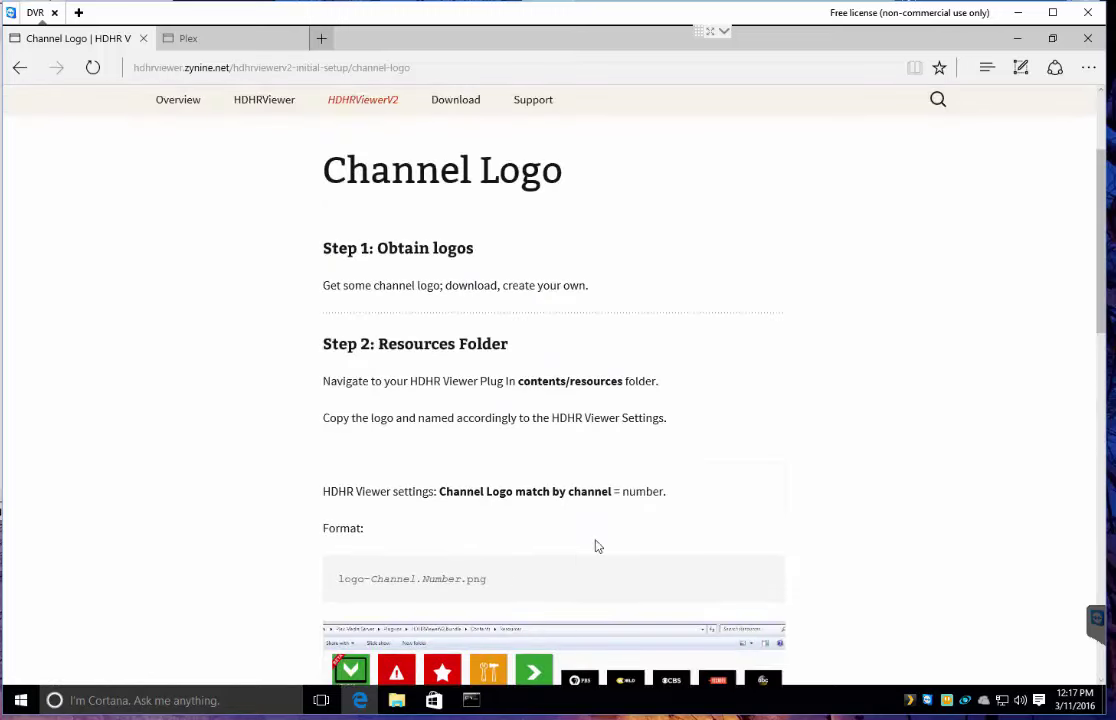
scroll(620, 527, "down", 9)
scroll(426, 306, "up", 2)
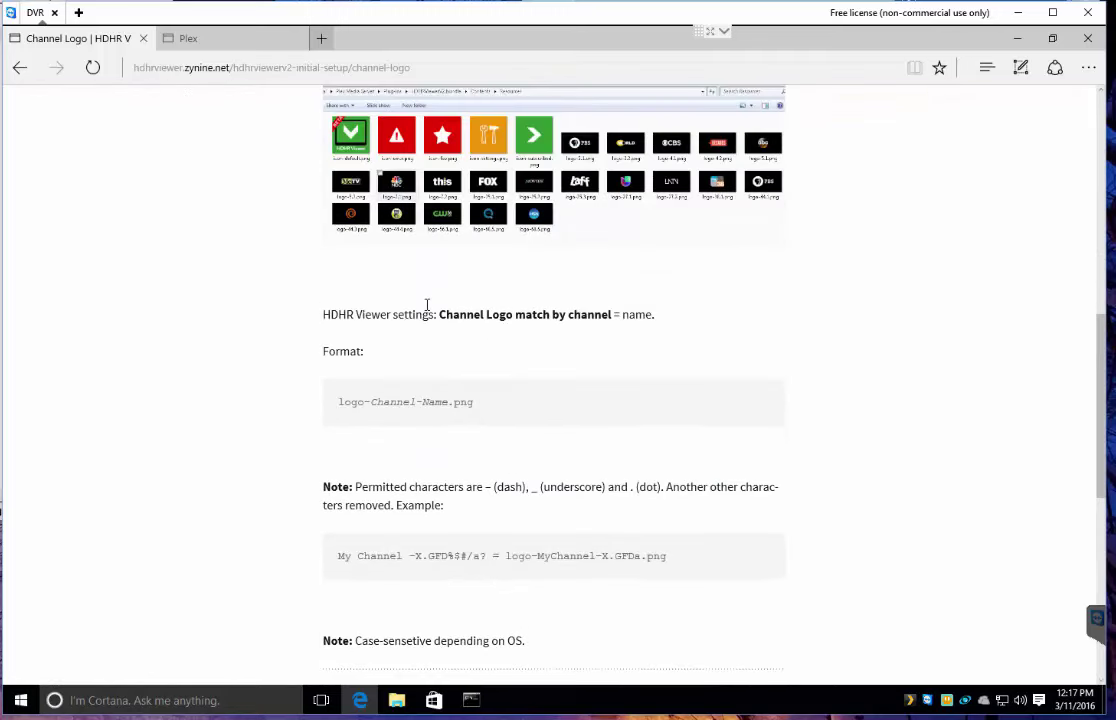
left_click_drag(341, 406, 468, 401)
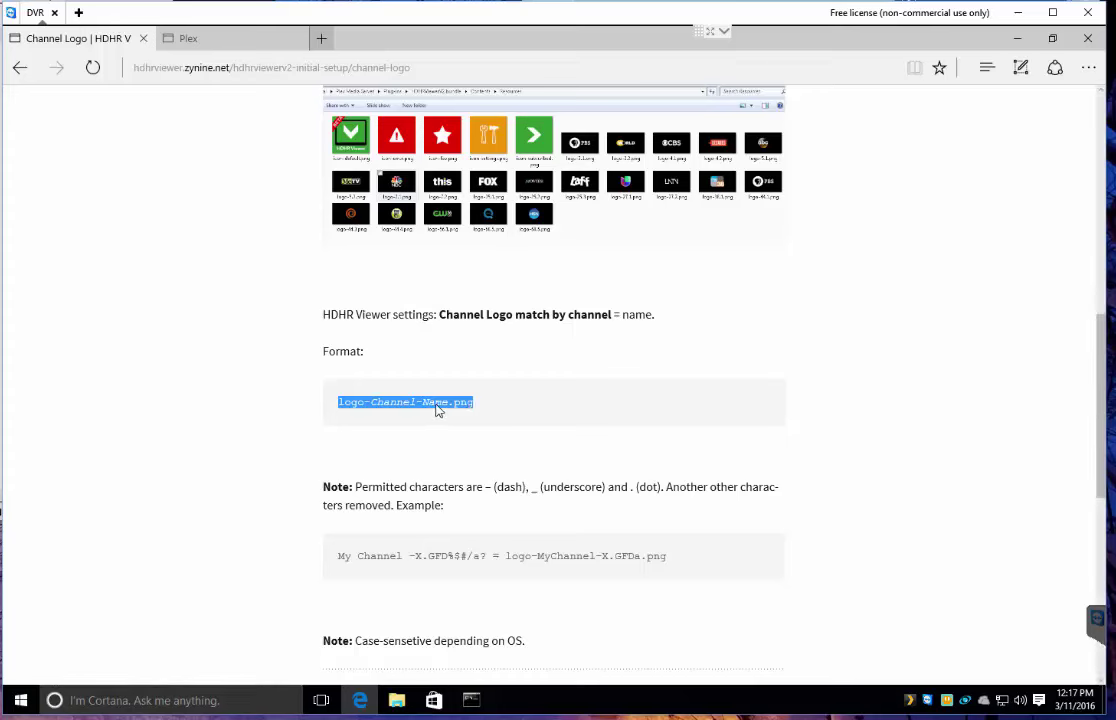
left_click(350, 413)
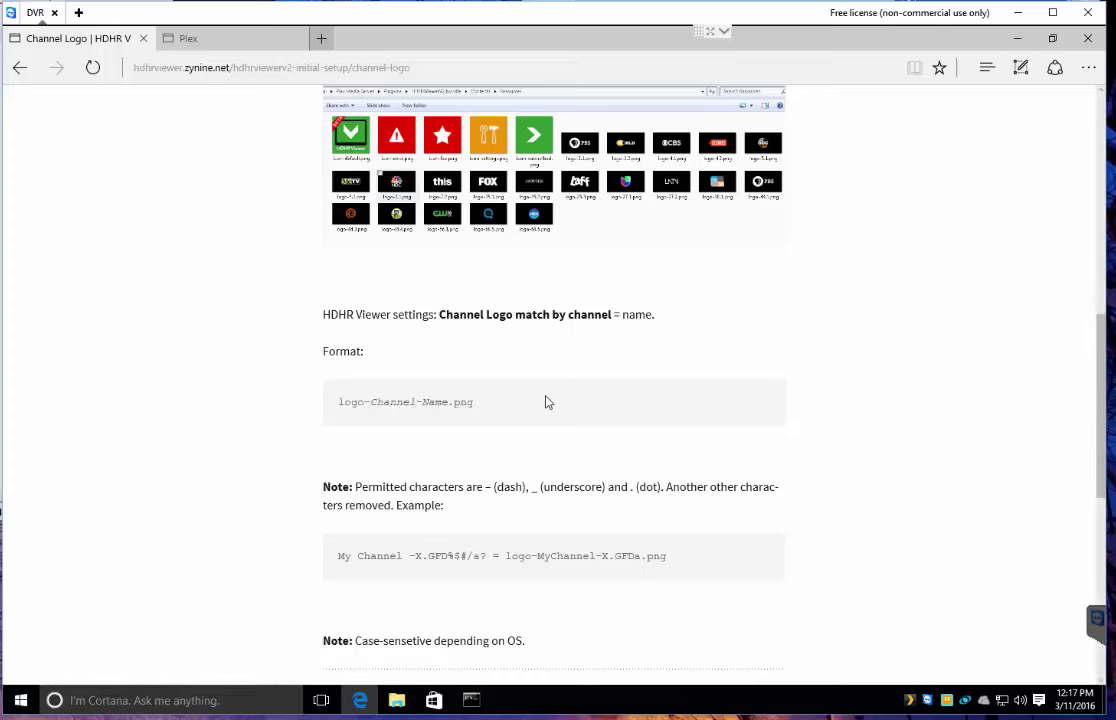
Step: Return to Plex, check the Channel Logo match by channel options in the HDHR Viewer 2 settings, and close the settings without saving
left_click(212, 38)
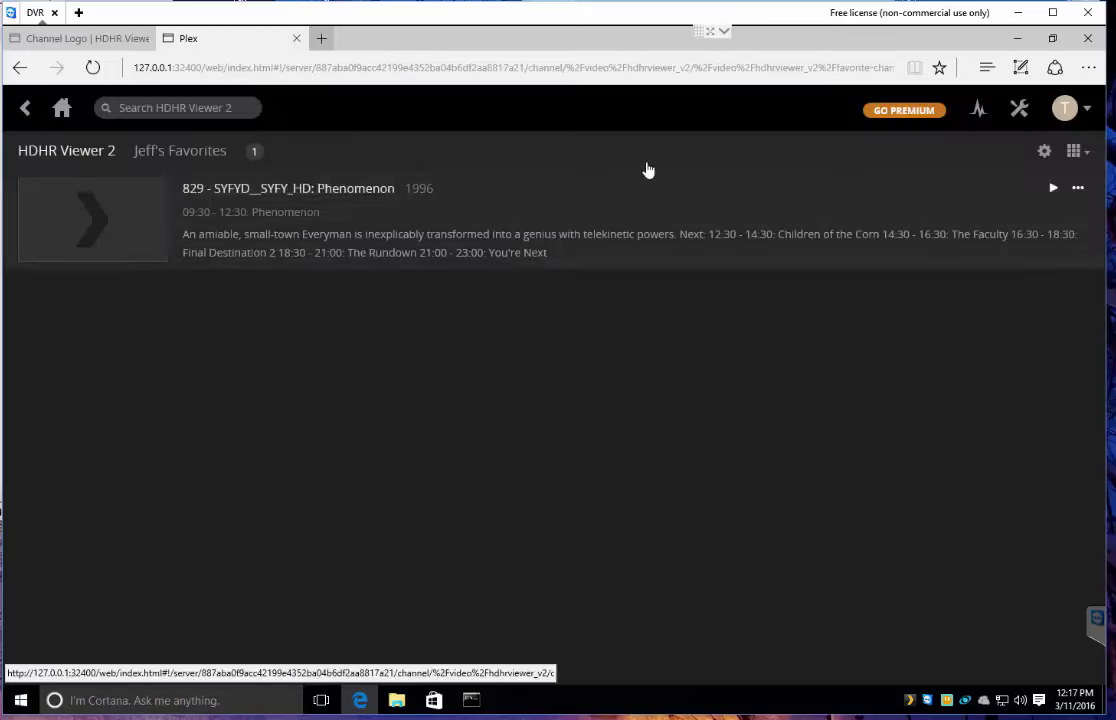
left_click(1044, 150)
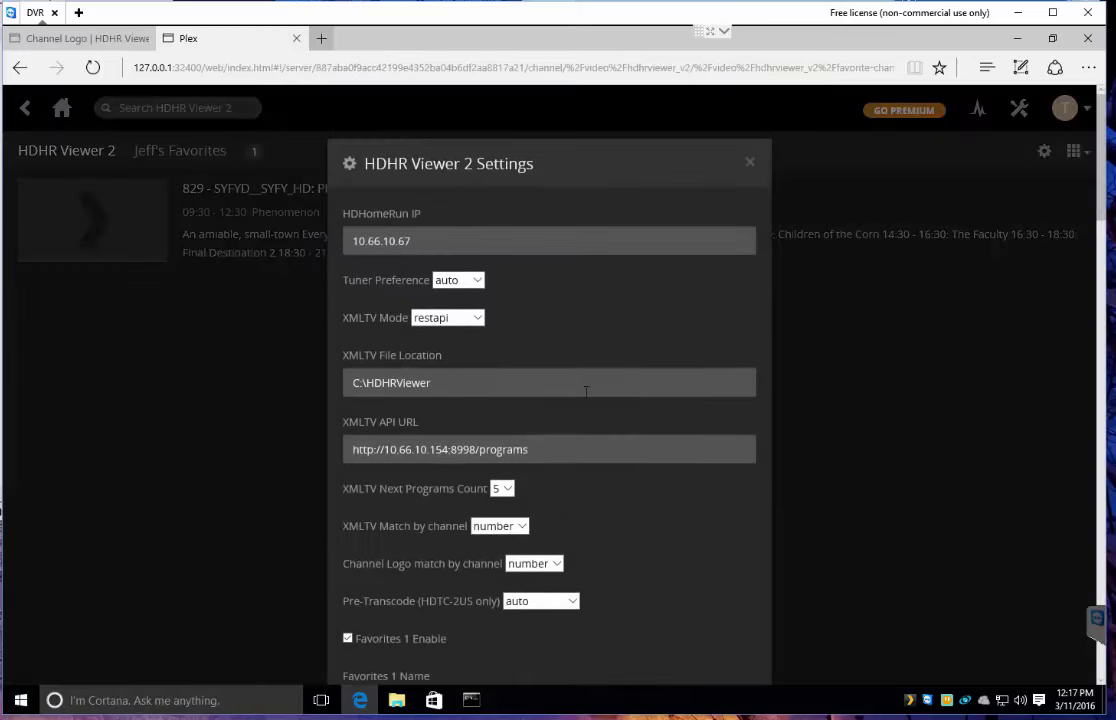
scroll(588, 390, "down", 3)
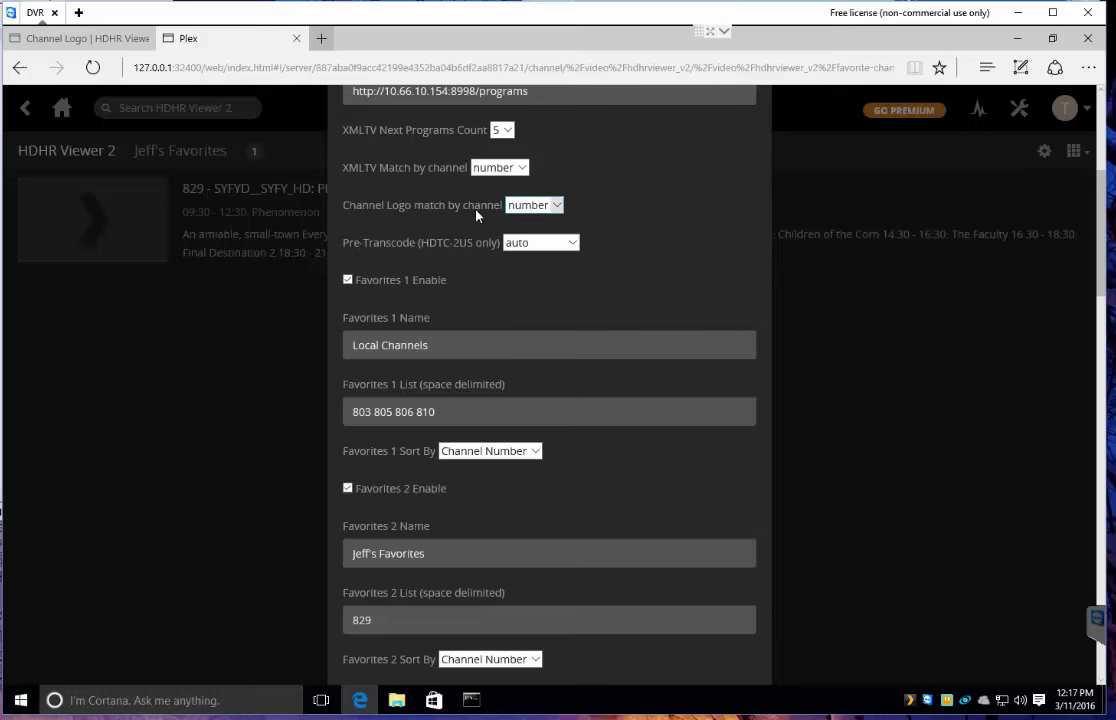
left_click(538, 205)
left_click(553, 206)
scroll(665, 255, "up", 5)
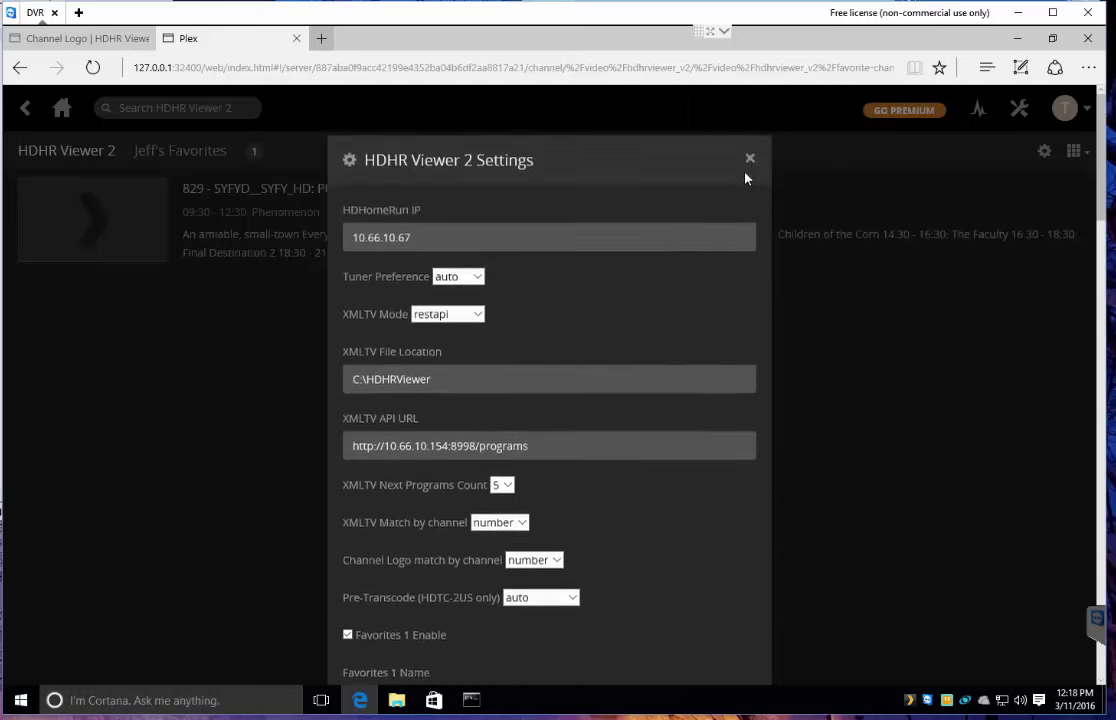
left_click(749, 166)
Step: Minimize the browser, open Administrative Tools from the Control Panel, and minimize the All Control Panel Items window
left_click(1015, 38)
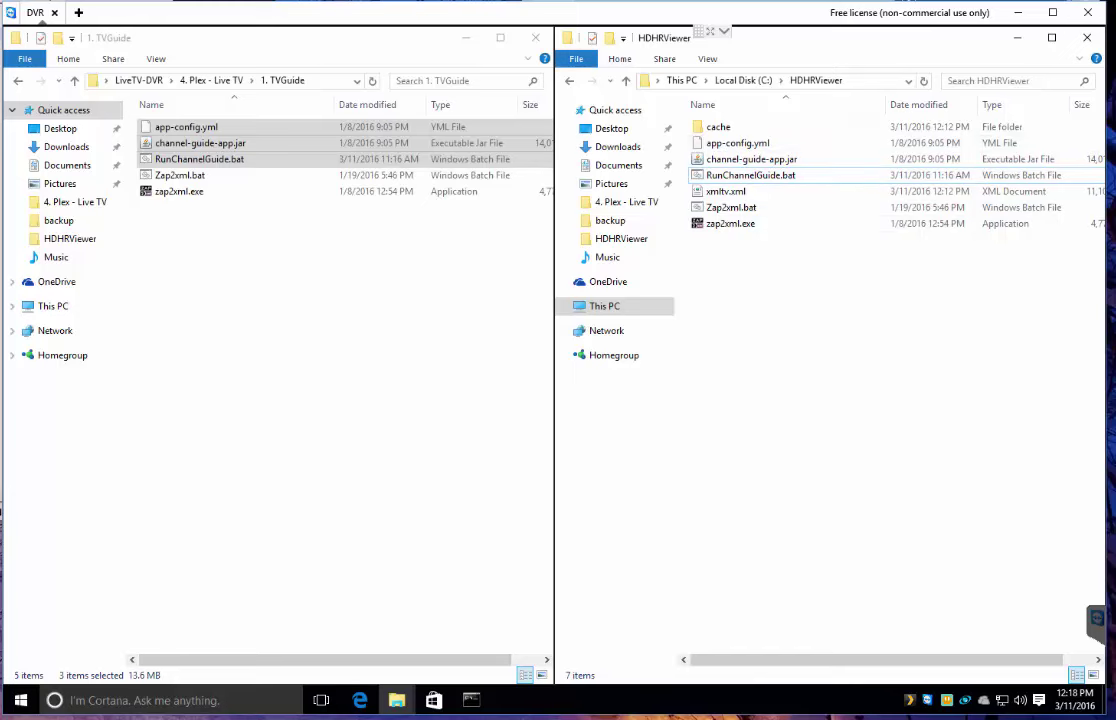
left_click(21, 700)
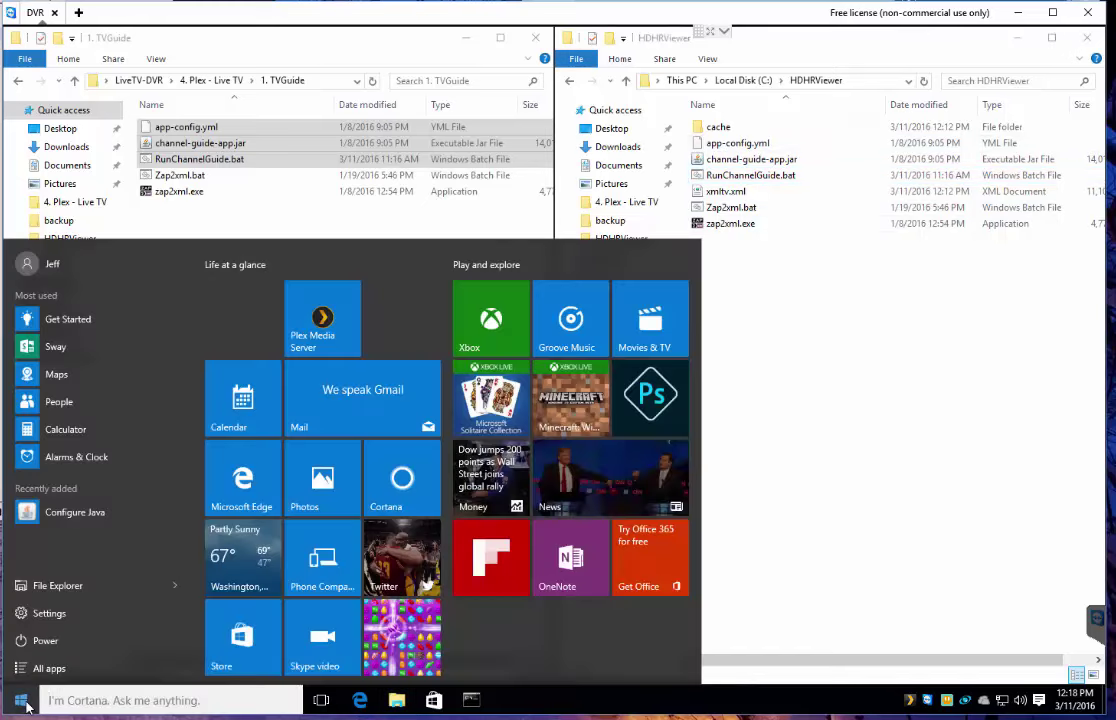
right_click(21, 700)
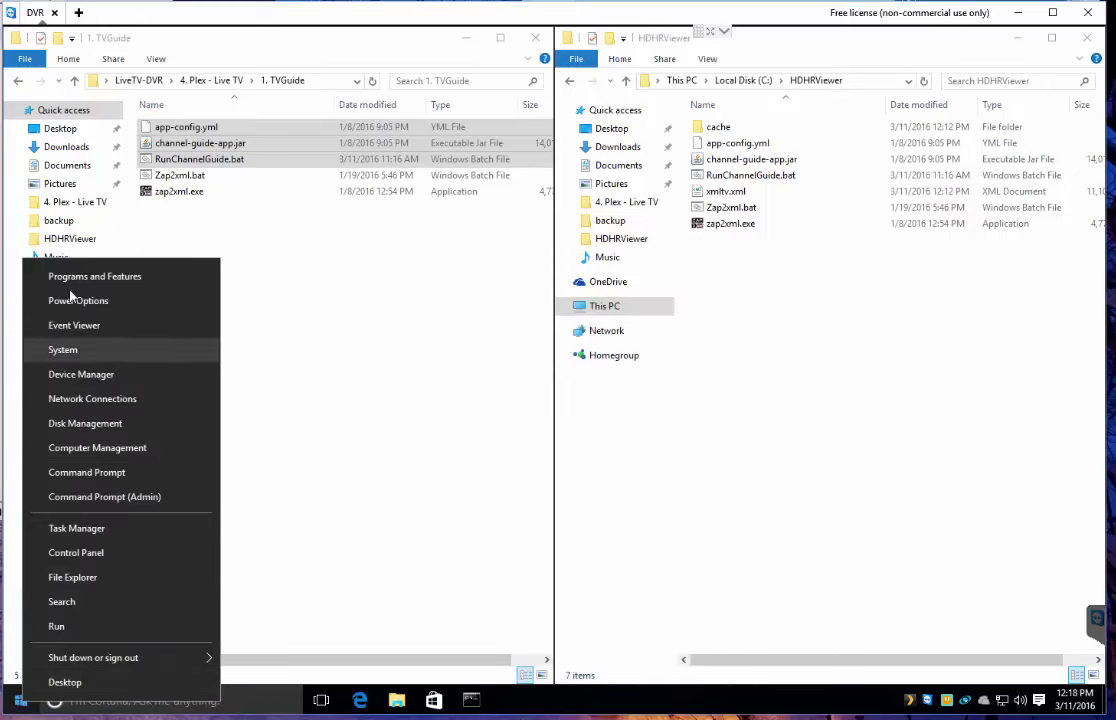
left_click(76, 553)
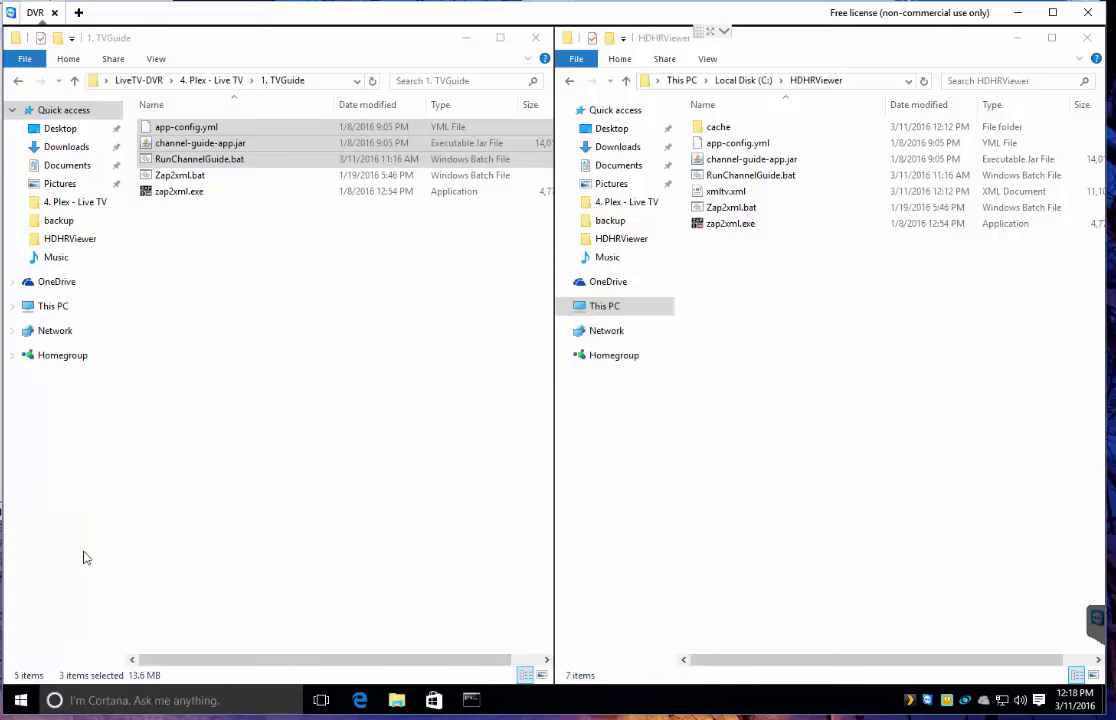
left_click(198, 258)
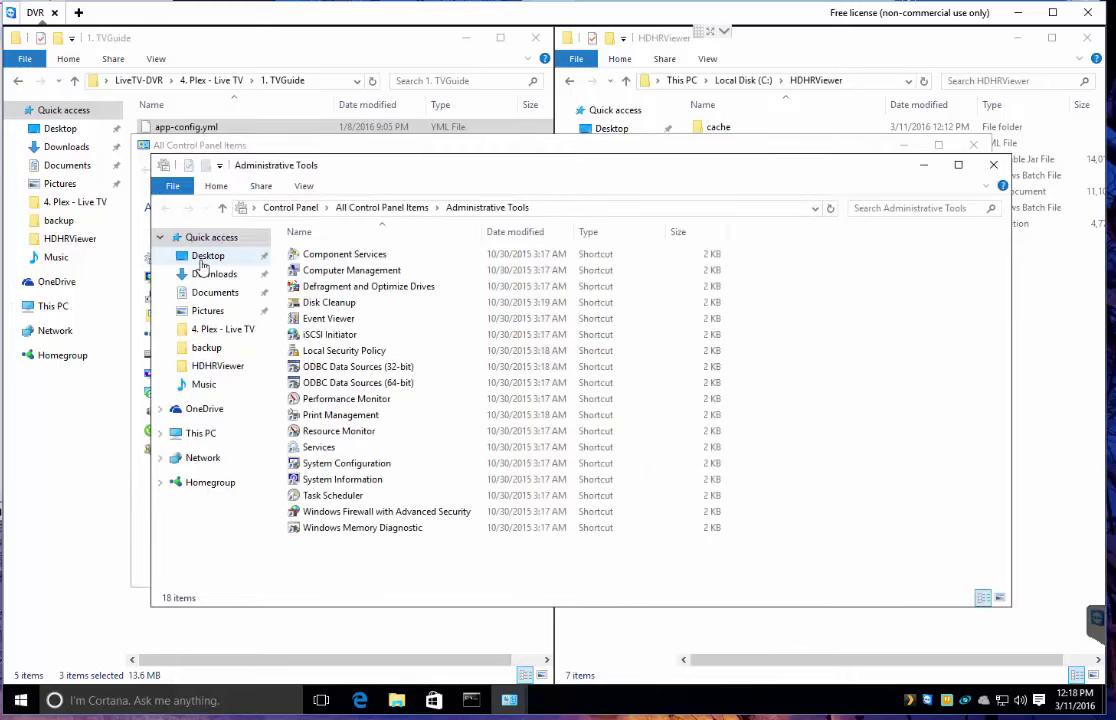
left_click_drag(369, 151, 379, 202)
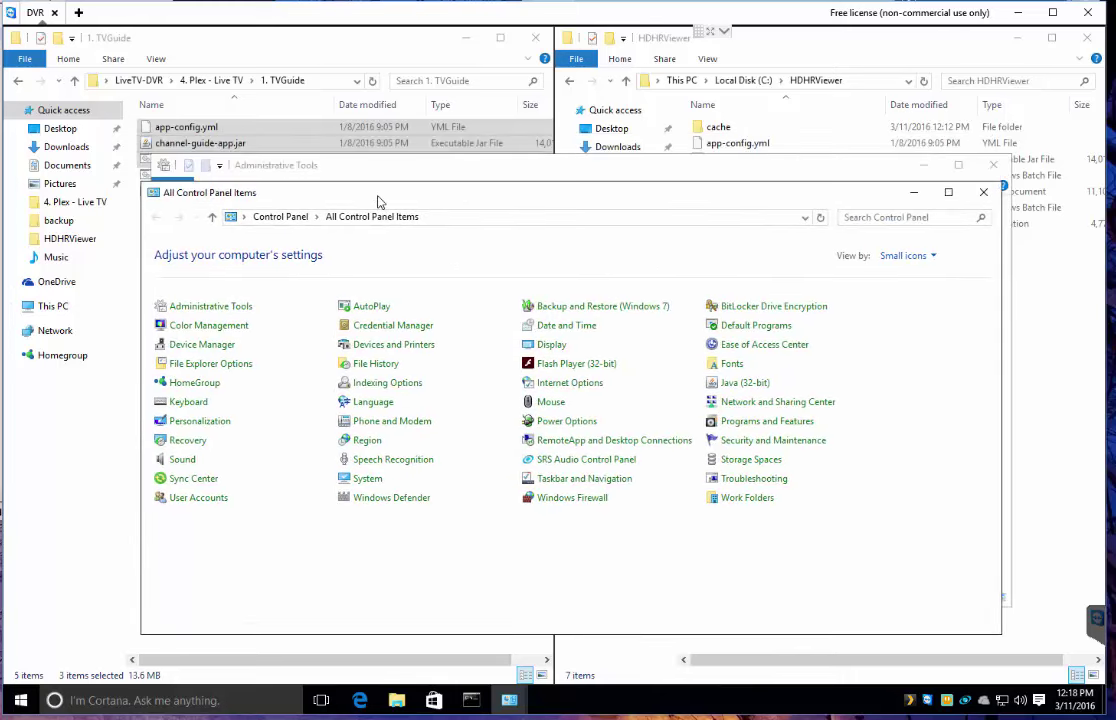
left_click(913, 192)
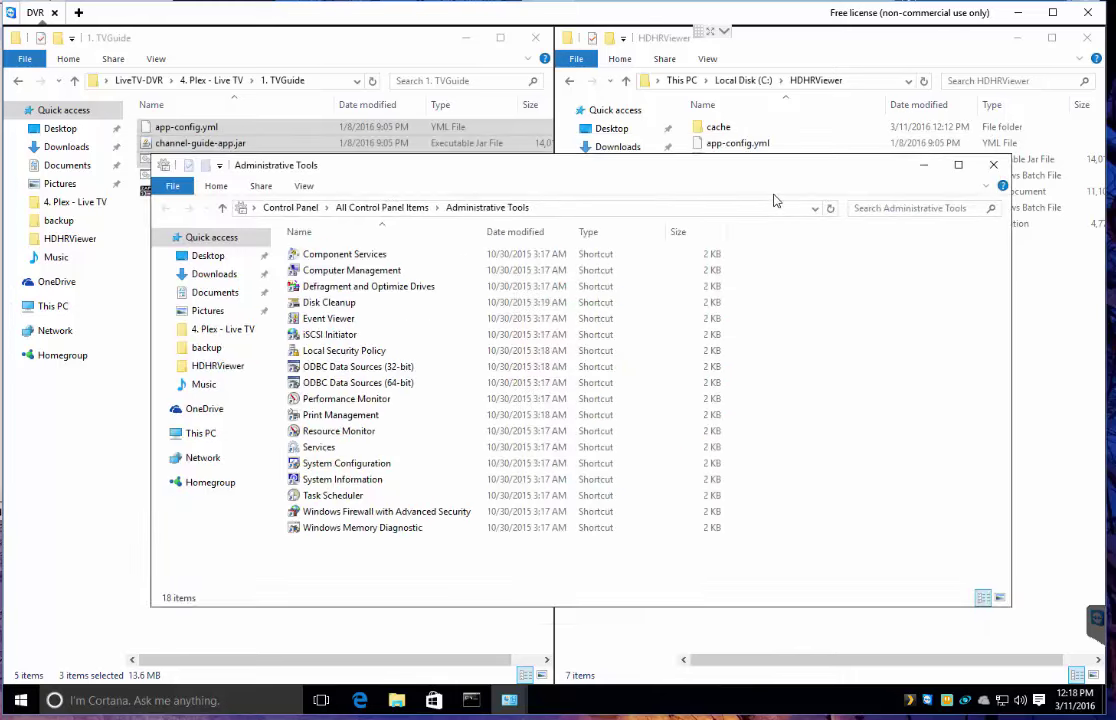
left_click_drag(697, 189, 715, 242)
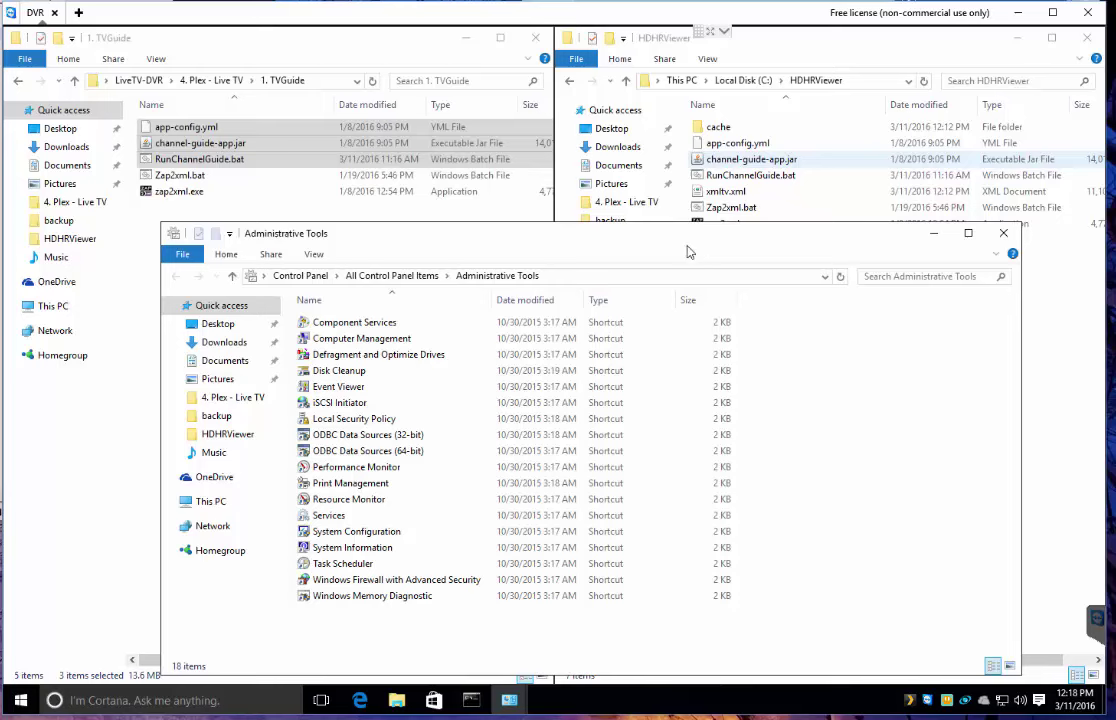
Step: Open Task Scheduler, maximize its window, and check the TV Guide task in the Task Scheduler Library
left_click(328, 566)
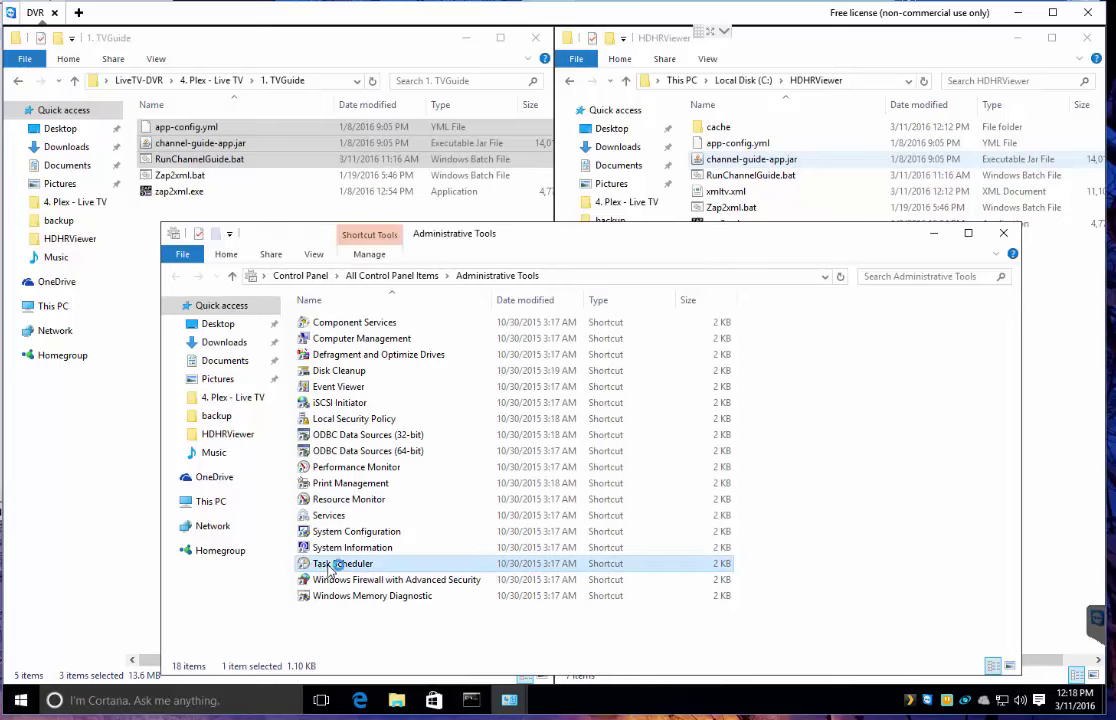
double_click(330, 565)
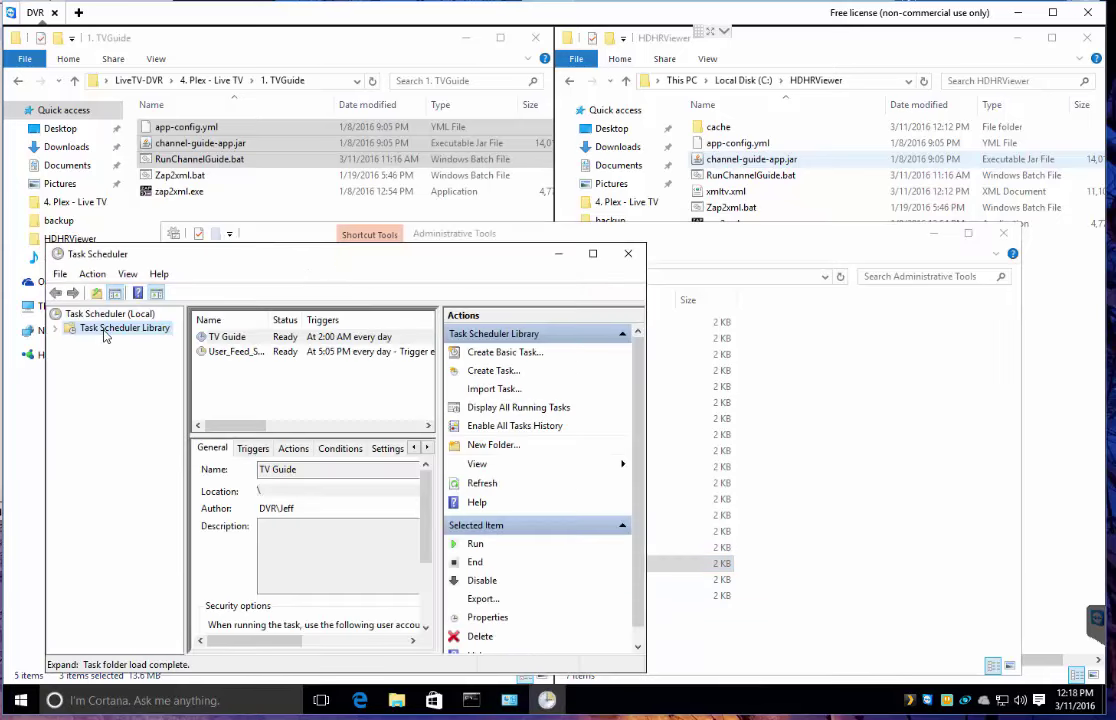
left_click(240, 340)
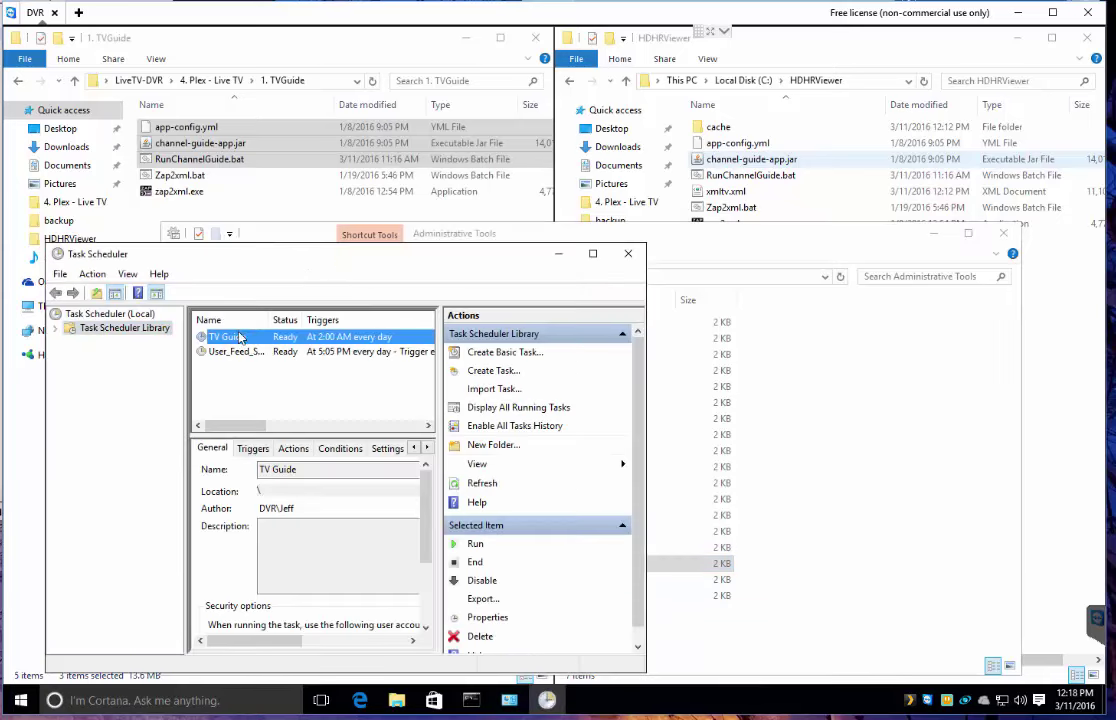
double_click(445, 265)
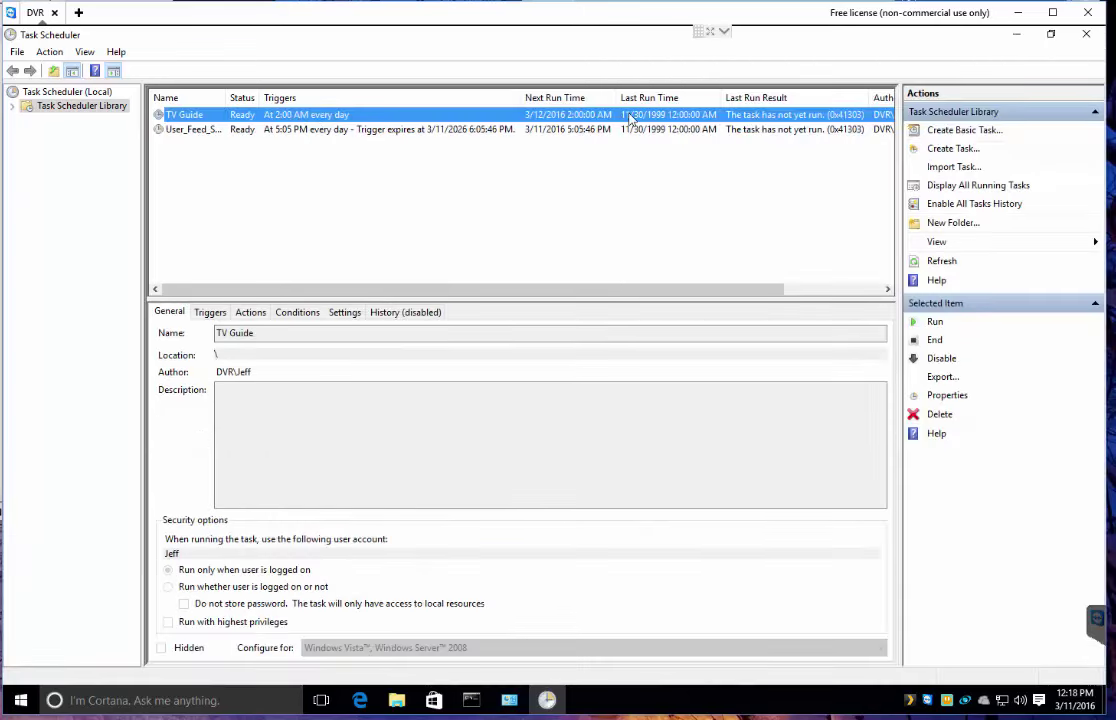
right_click(282, 119)
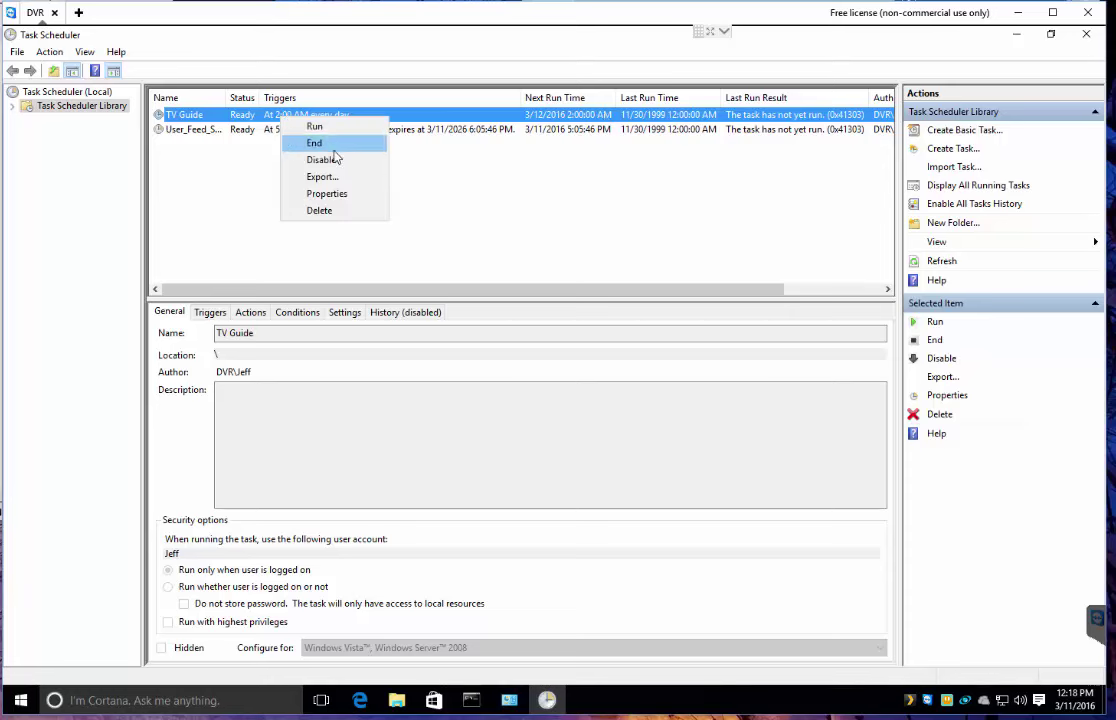
left_click(229, 204)
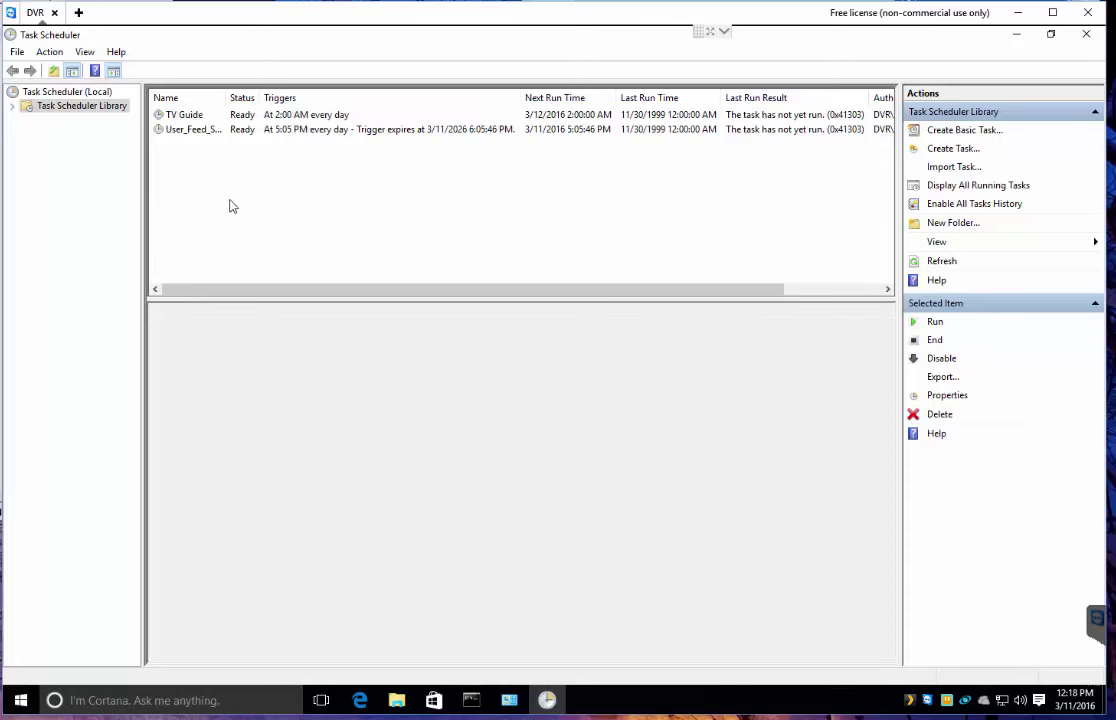
Step: Open the TV Guide task's properties and check its daily trigger, Zap2xml.bat program action and Start in folder
double_click(193, 118)
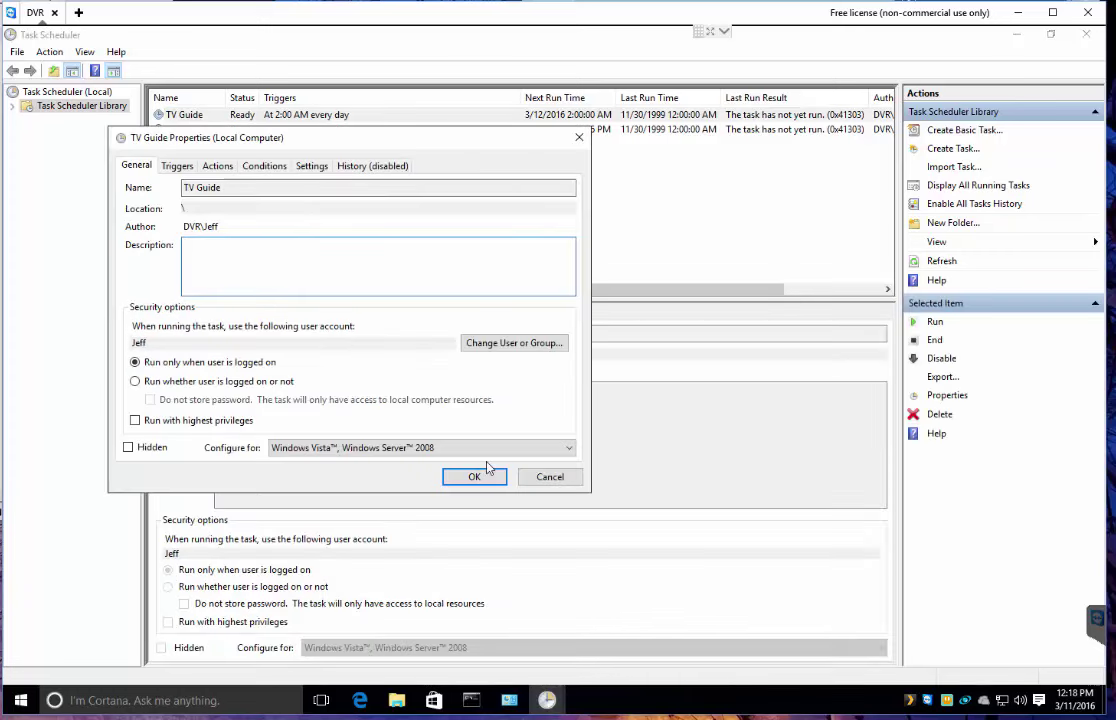
left_click(178, 168)
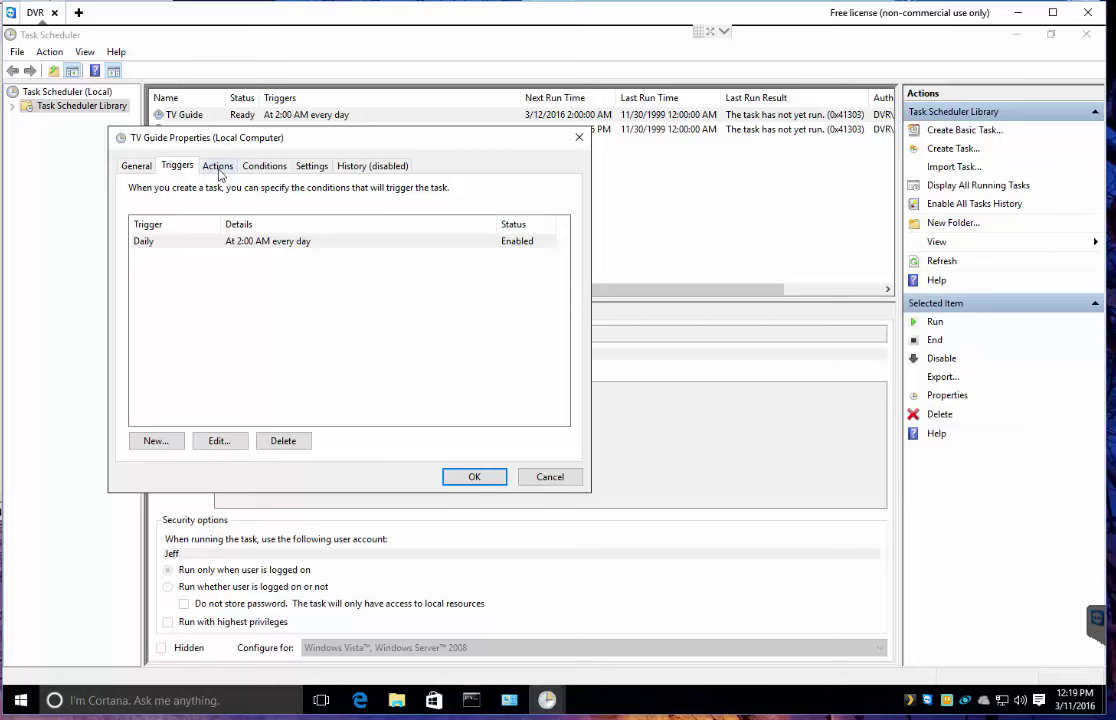
left_click(220, 174)
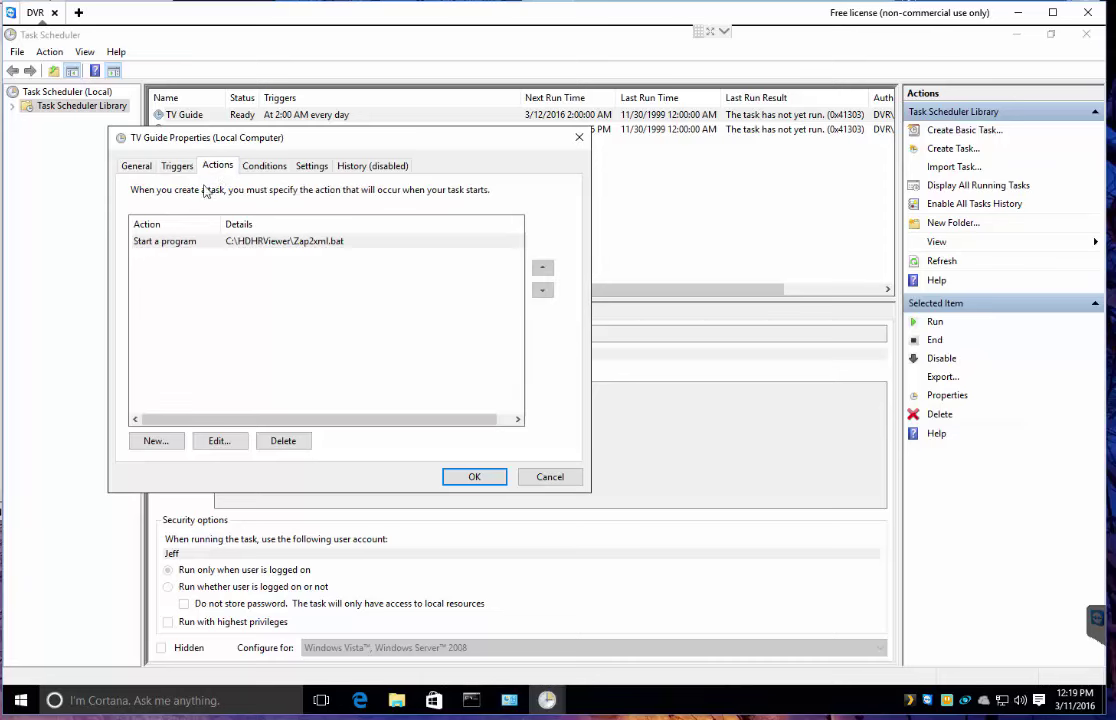
left_click(175, 245)
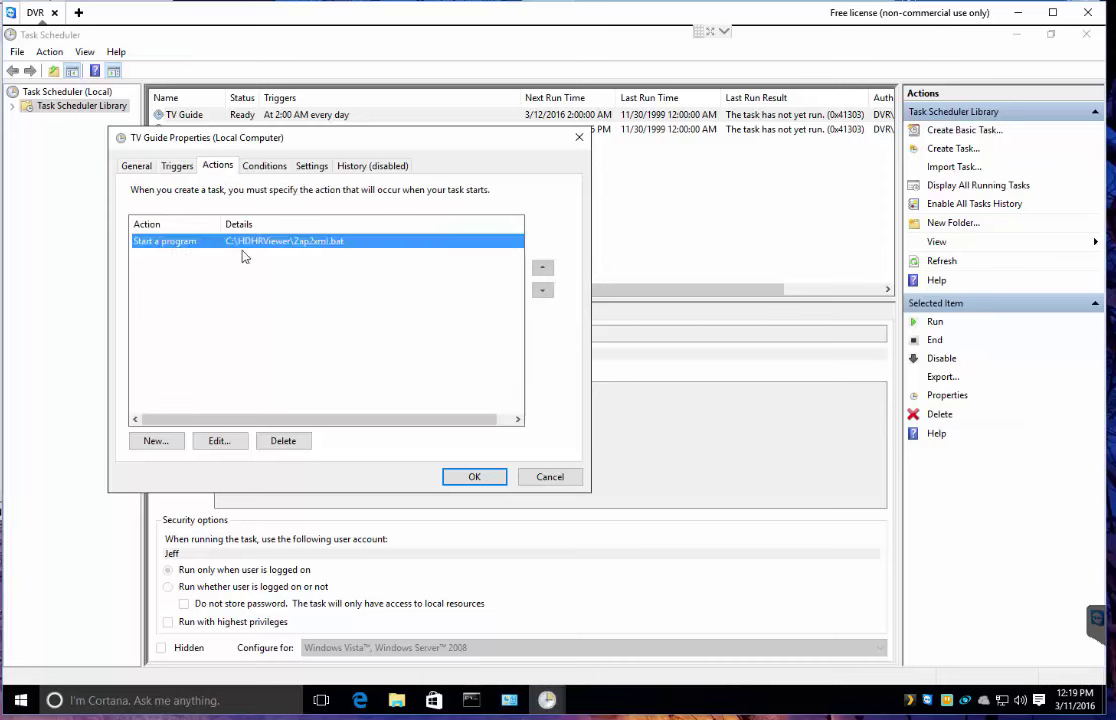
left_click(219, 440)
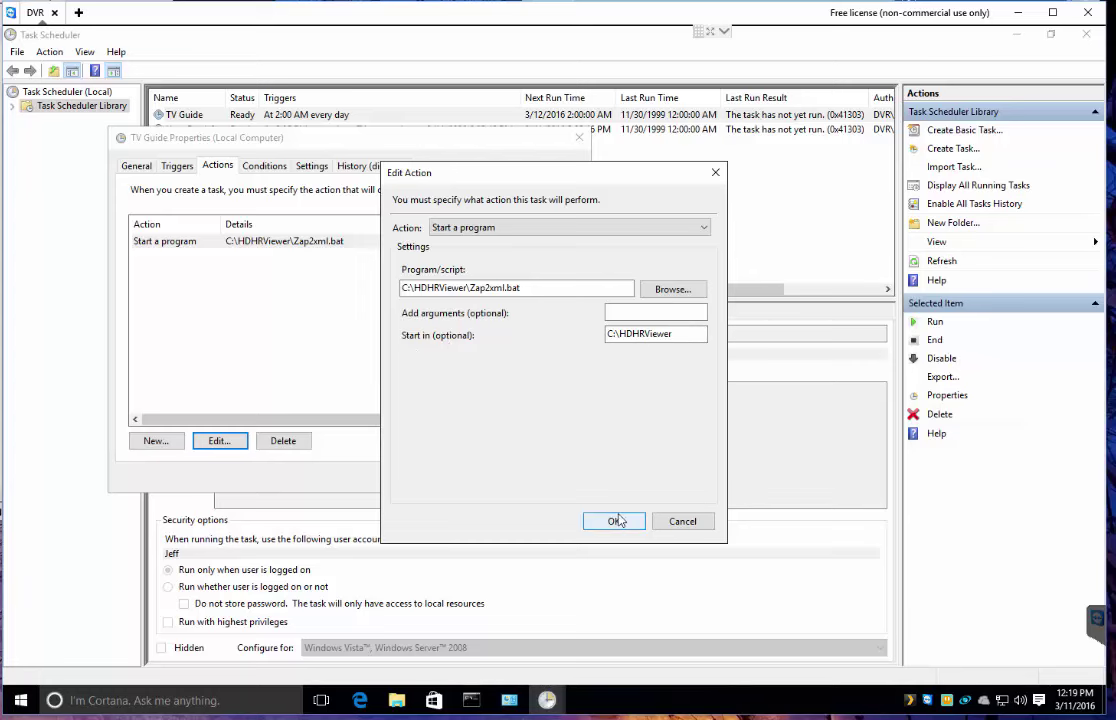
double_click(688, 333)
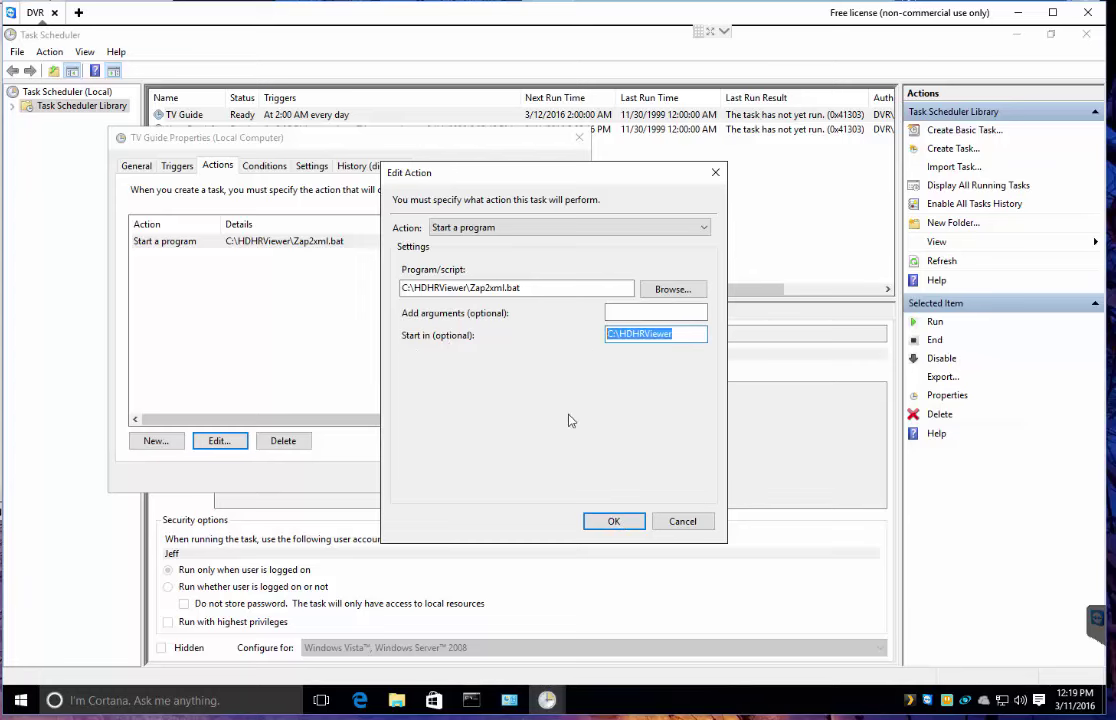
left_click(600, 522)
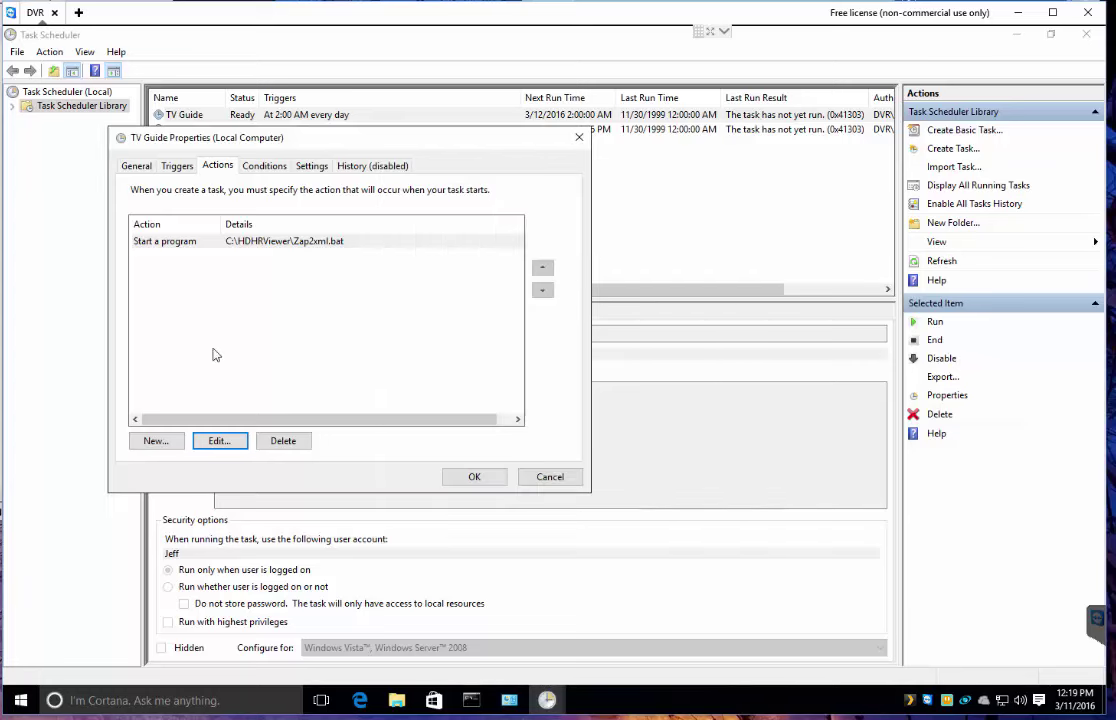
Step: Check the TV Guide task's conditions, settings and history, and close its properties
left_click(264, 166)
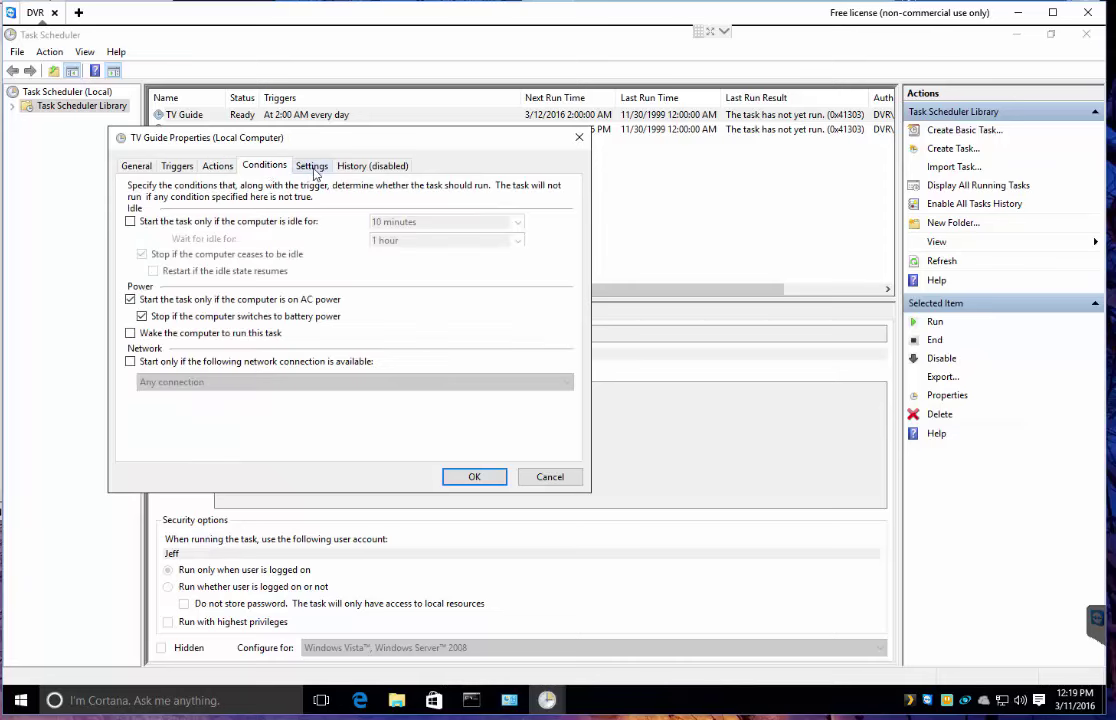
left_click(313, 170)
left_click(365, 167)
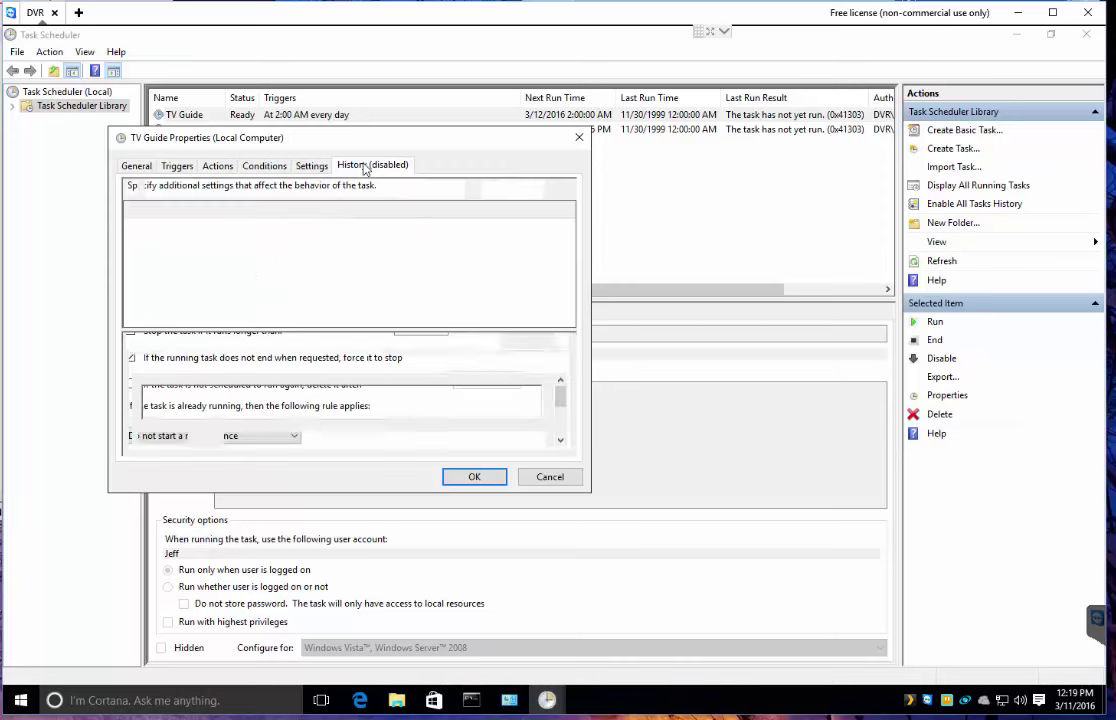
left_click(500, 484)
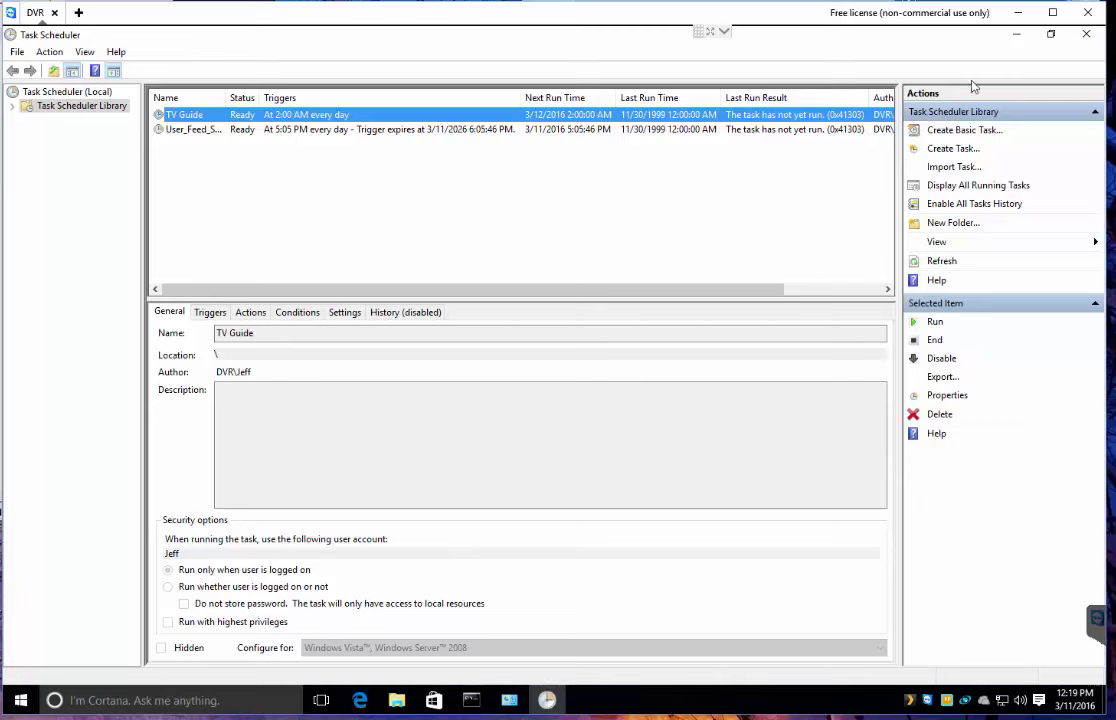
Step: Close Task Scheduler, Administrative Tools and both File Explorer windows to clear the desktop
left_click(1082, 38)
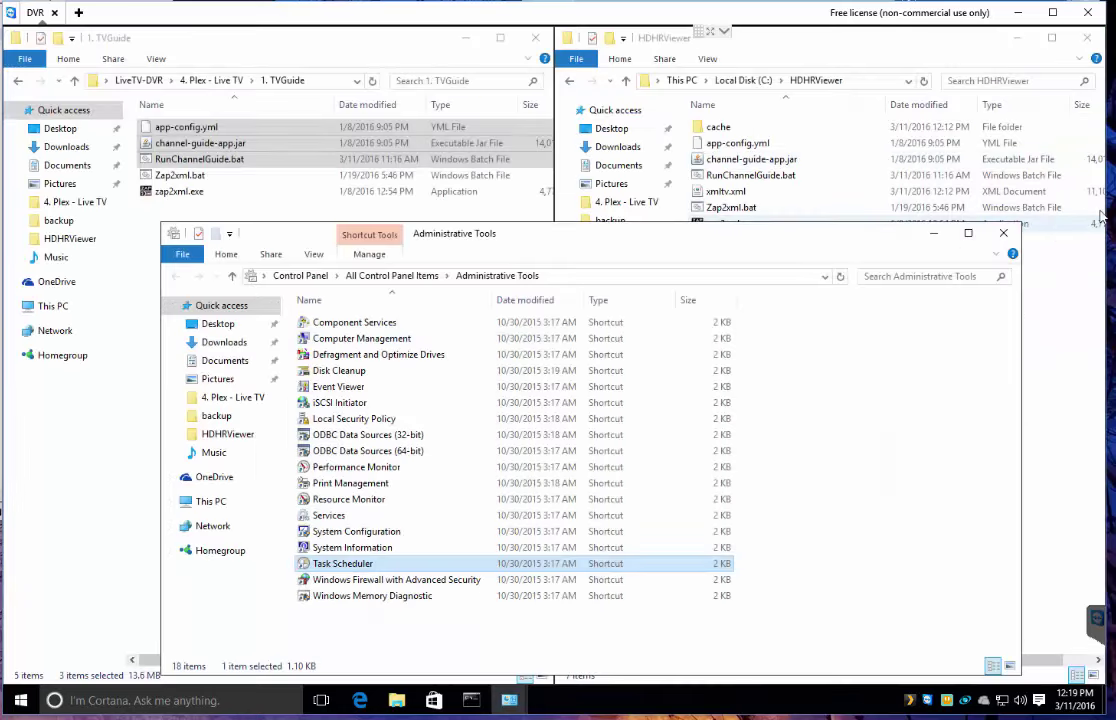
left_click(1004, 232)
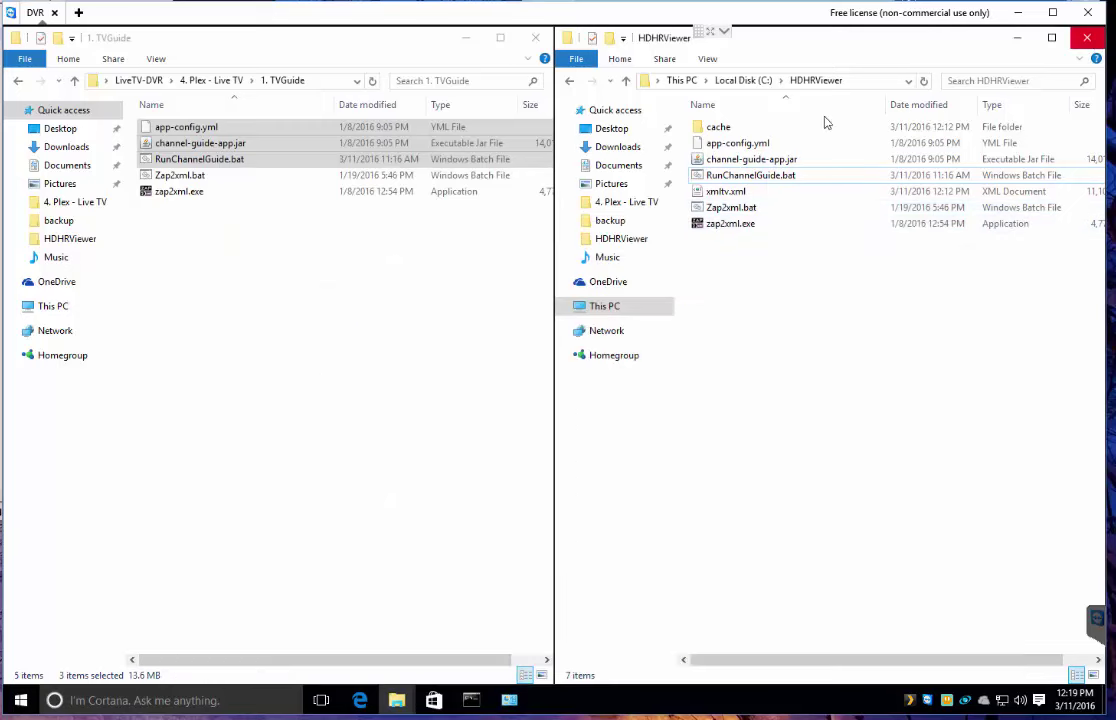
left_click(1088, 39)
left_click(338, 282)
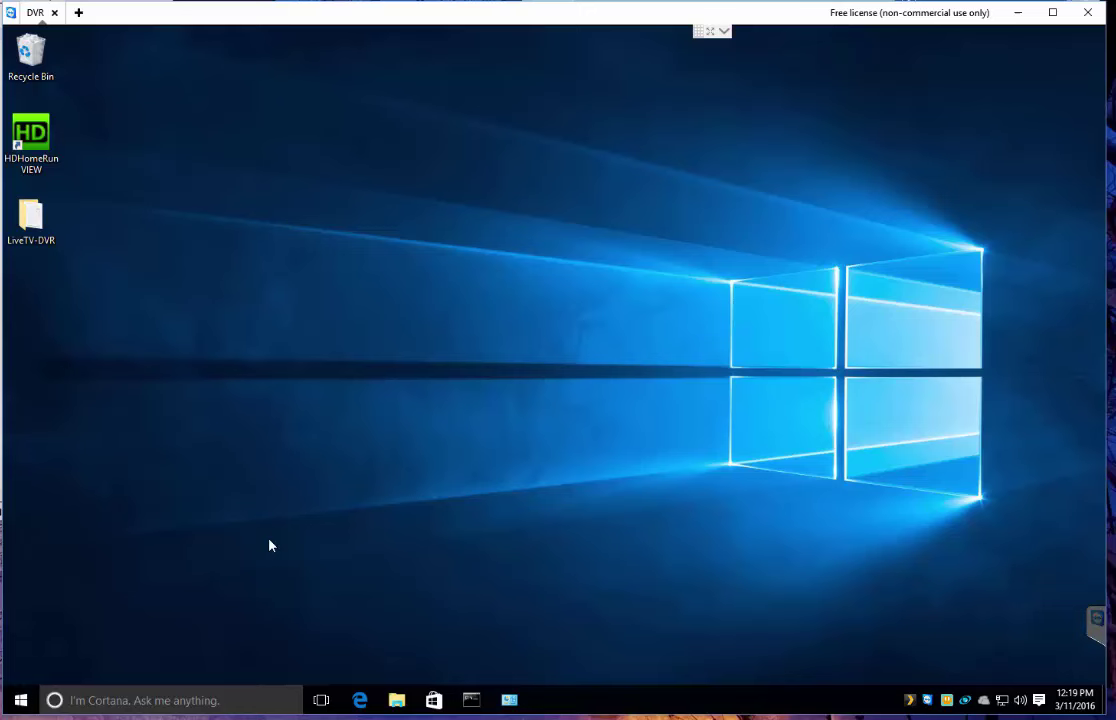
Step: Copy all channel logo images from the LiveTV-DVR folder's 4. Plex - Live TV\3. Logo subfolder and close the window
double_click(33, 228)
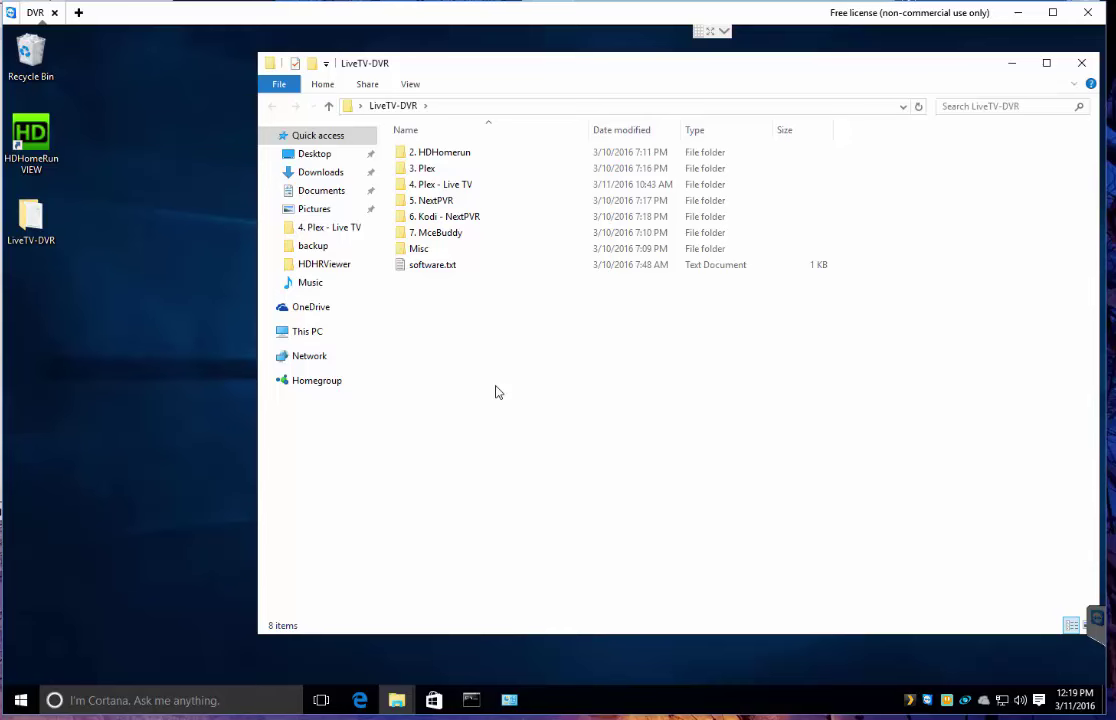
double_click(429, 184)
double_click(426, 185)
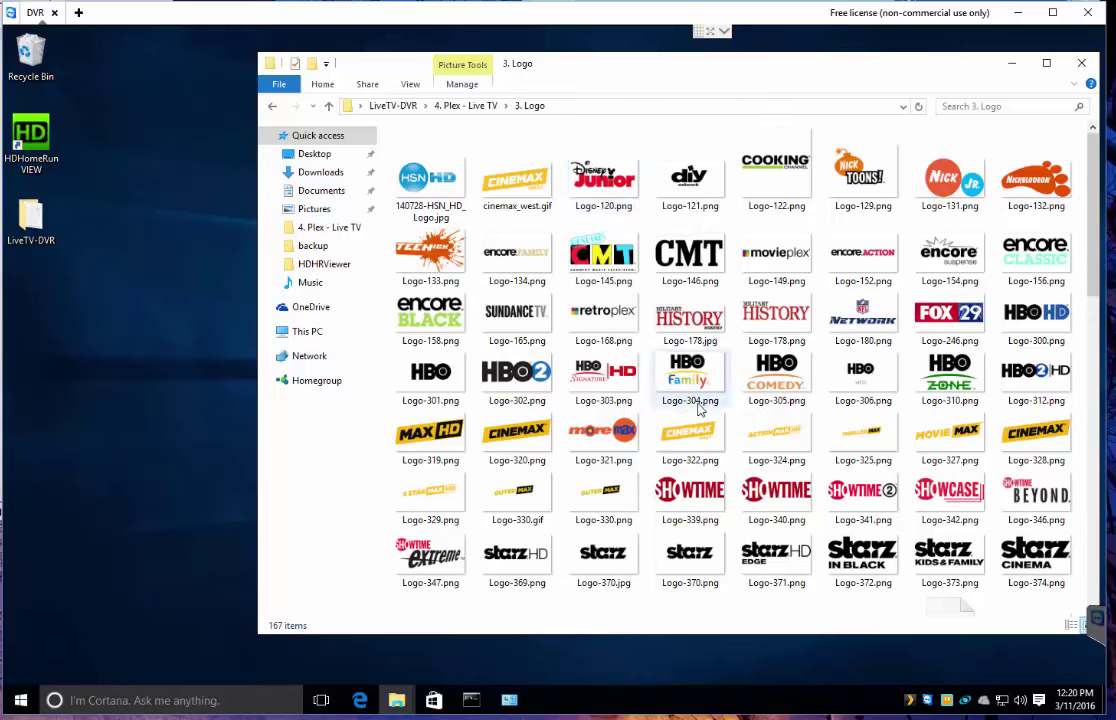
left_click(672, 388)
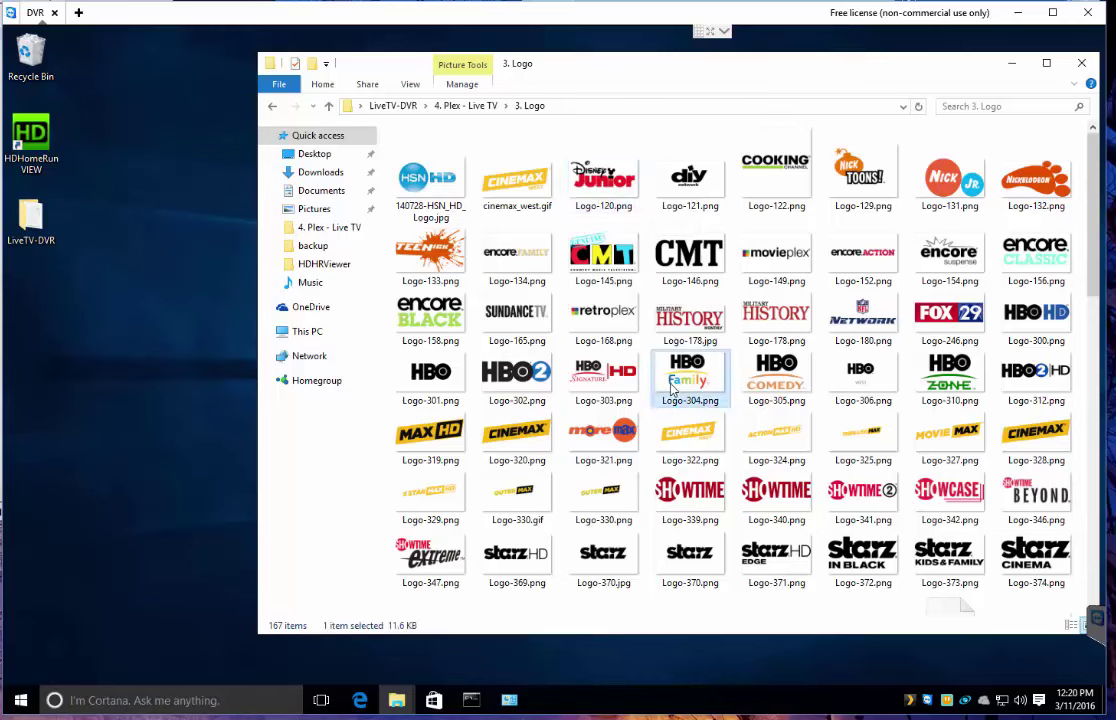
key("ctrl+a")
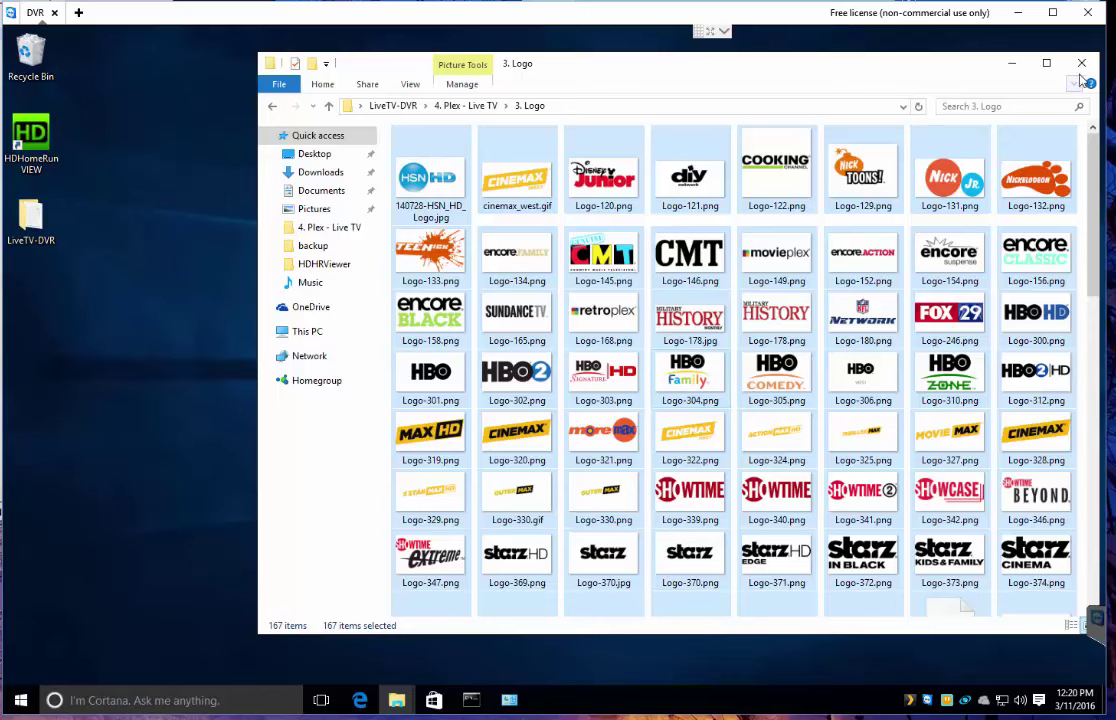
key("alt+F4")
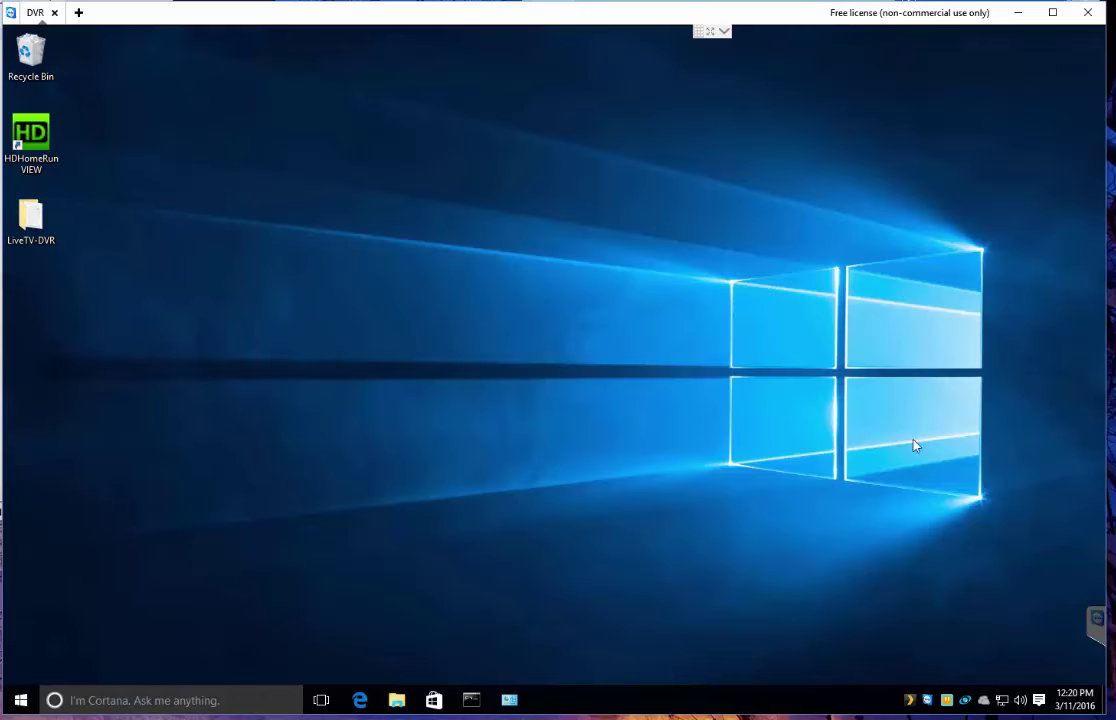
Step: Paste the copied logo images into the Plex Media Server Plug-ins\HDHRViewerV2.bundle\Contents\Resources folder
right_click(909, 700)
left_click(966, 563)
left_click(243, 203)
double_click(243, 203)
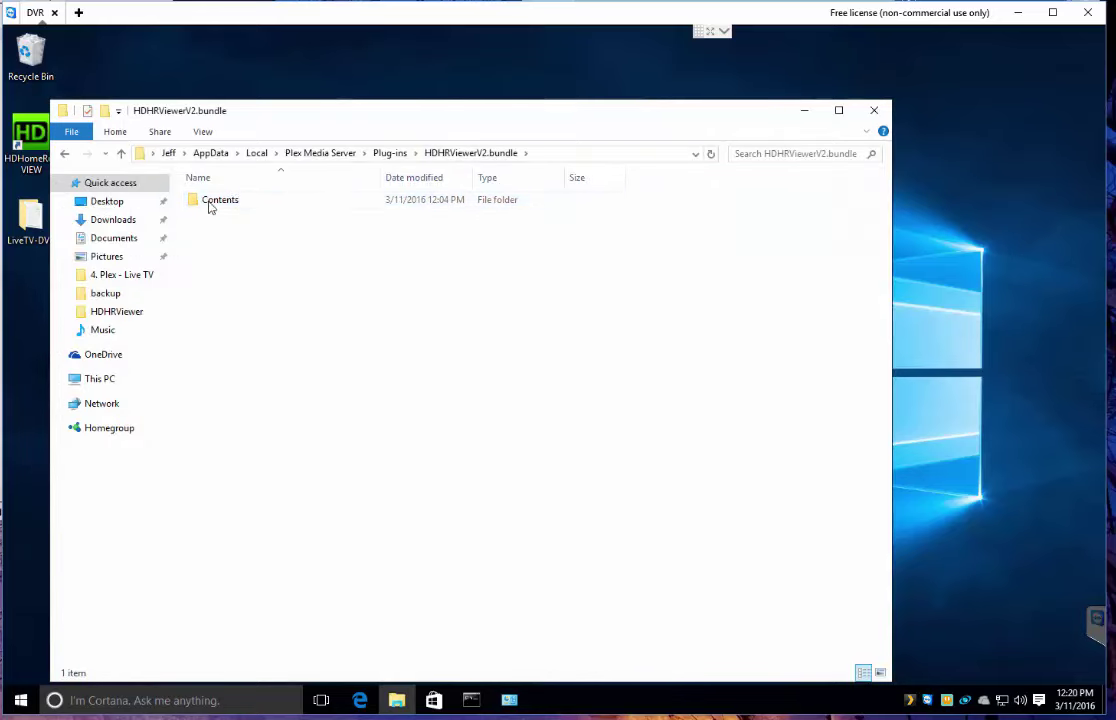
double_click(213, 203)
double_click(222, 216)
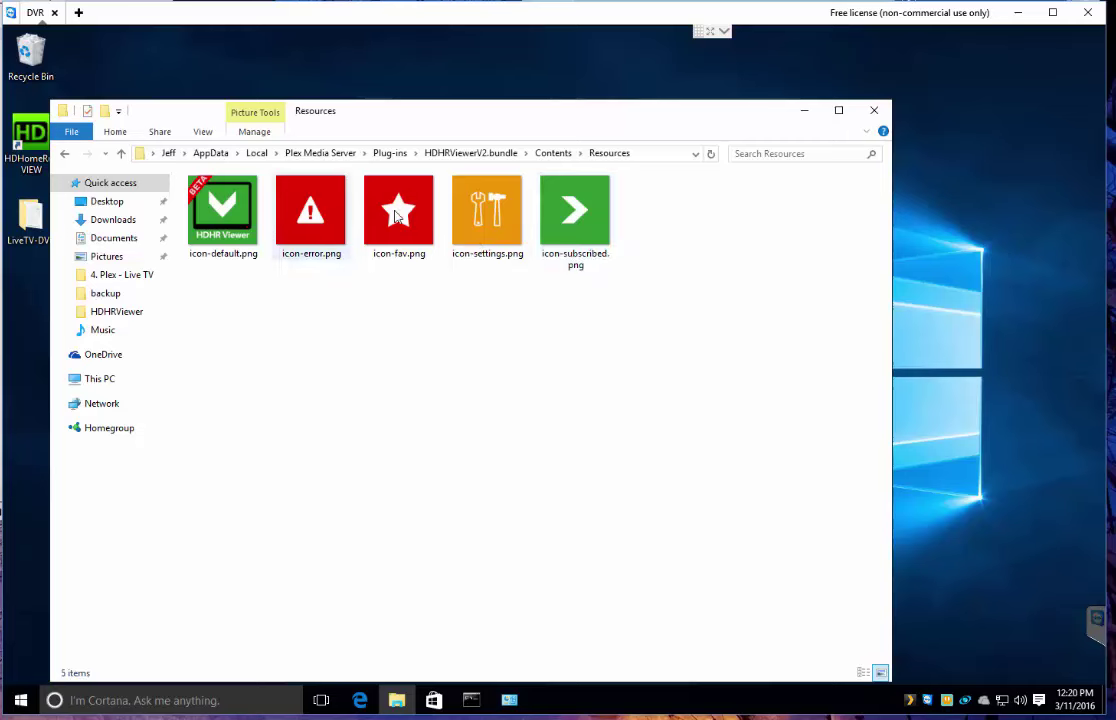
right_click(326, 335)
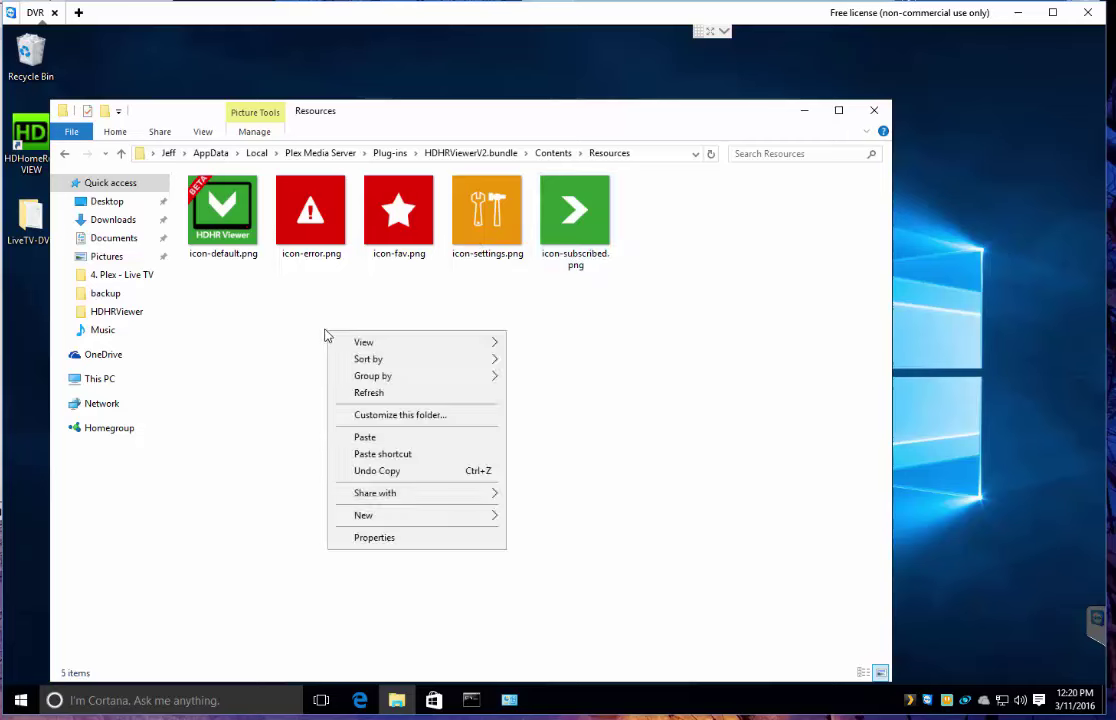
left_click(406, 433)
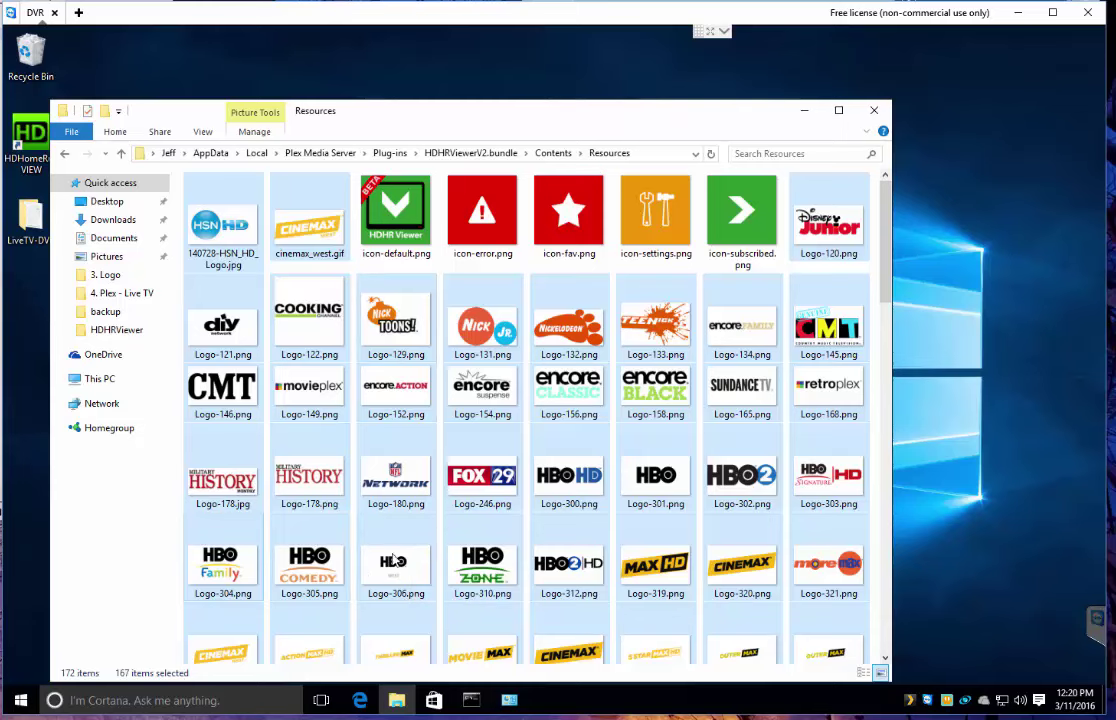
Step: Read the logo file naming example on the Channel Logo page, and minimize the browser and the Resources window
key("alt+Tab")
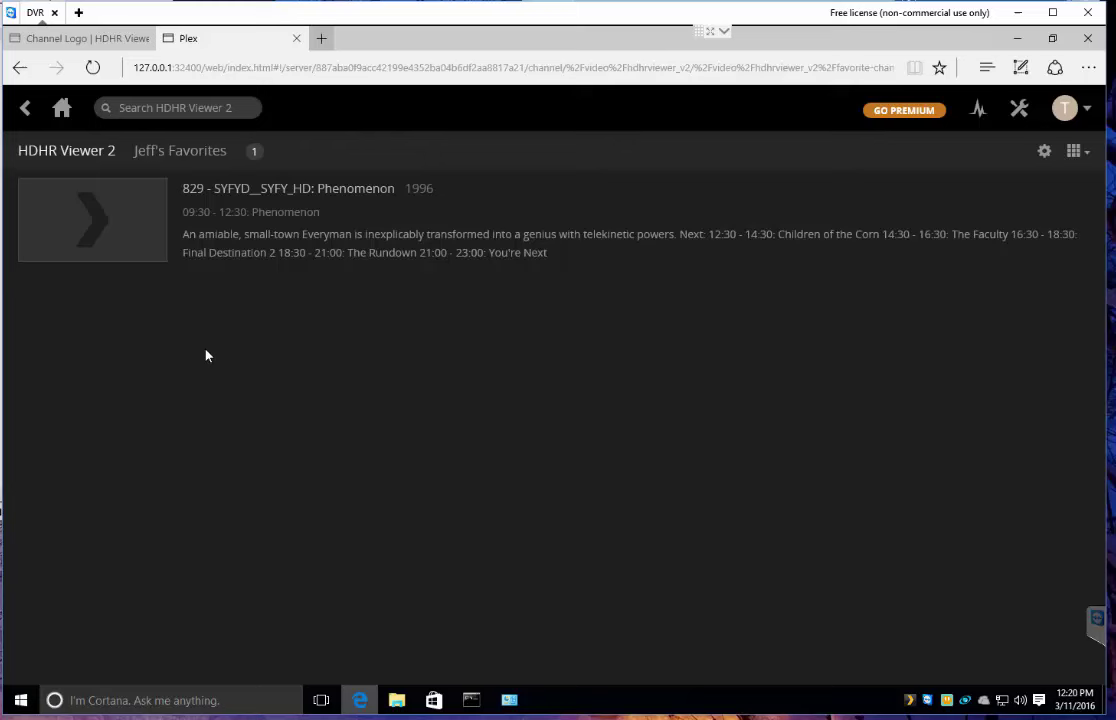
left_click(104, 40)
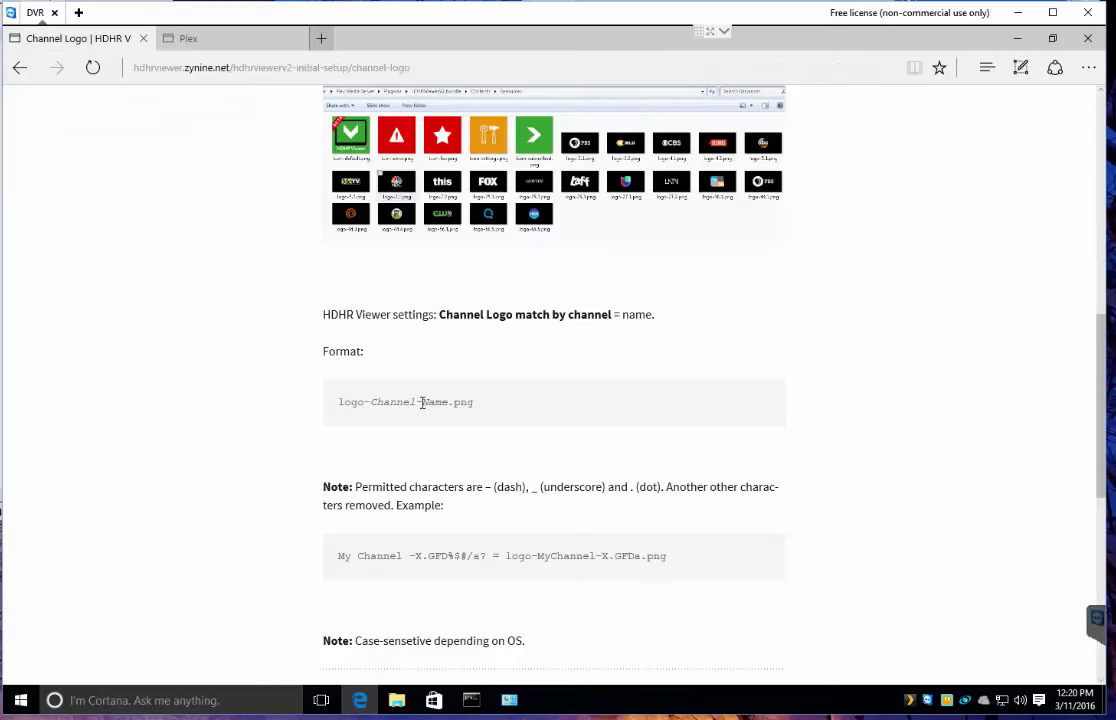
scroll(362, 400, "down", 2)
left_click_drag(340, 377, 693, 368)
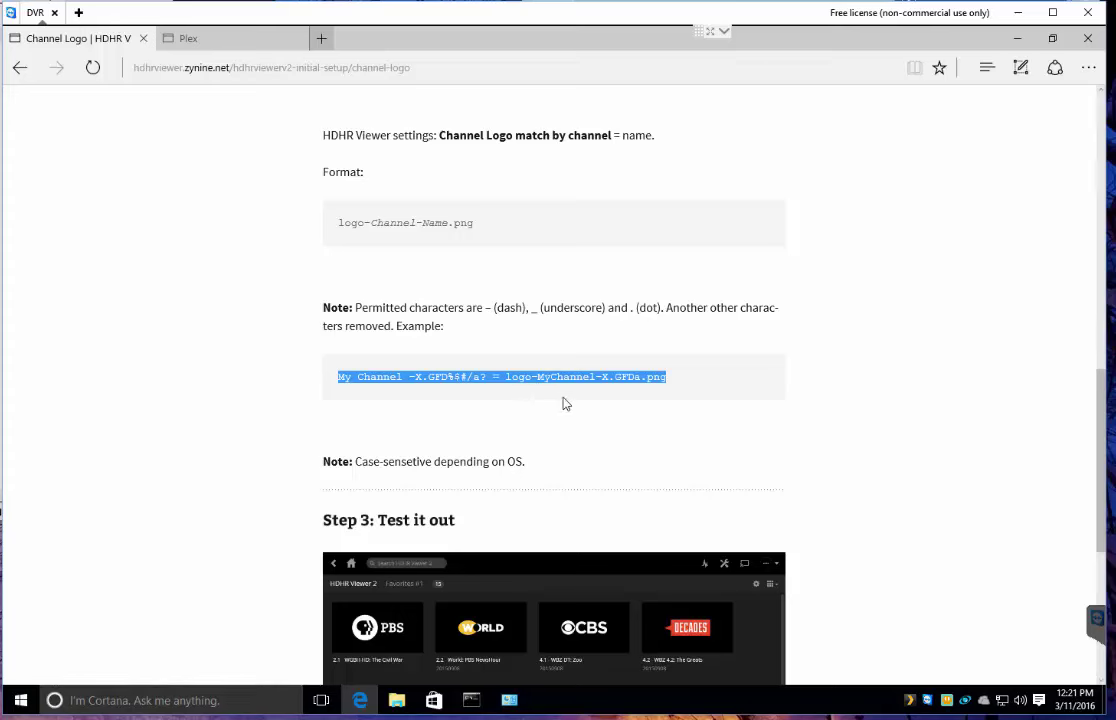
left_click(222, 40)
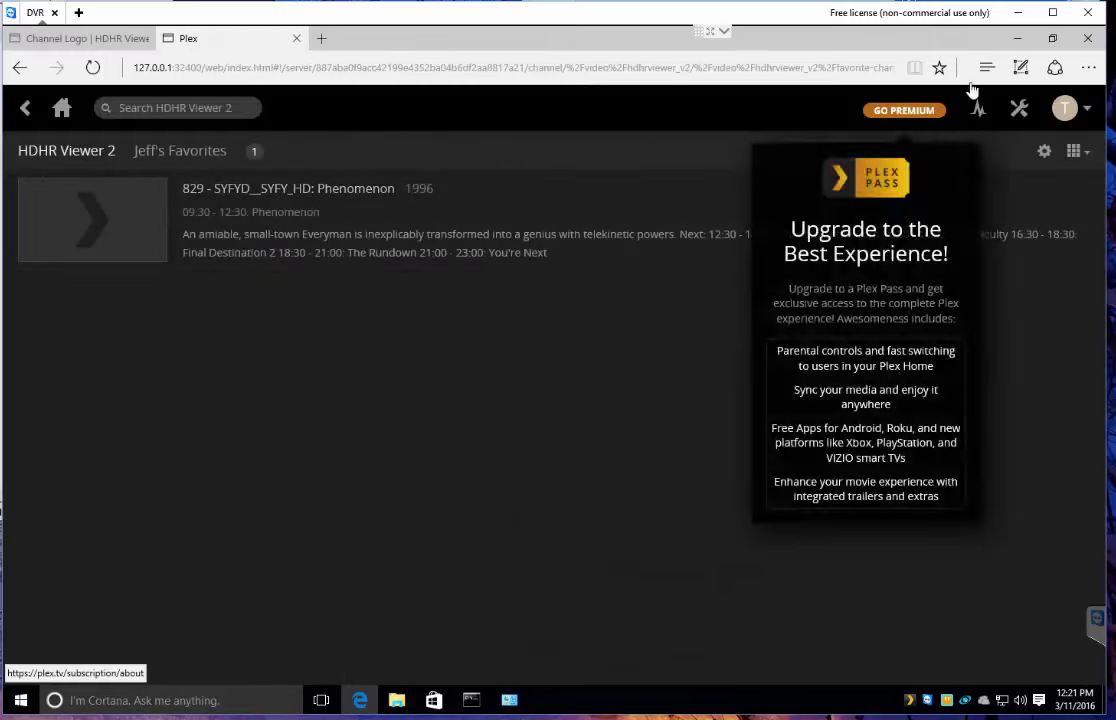
left_click(1016, 39)
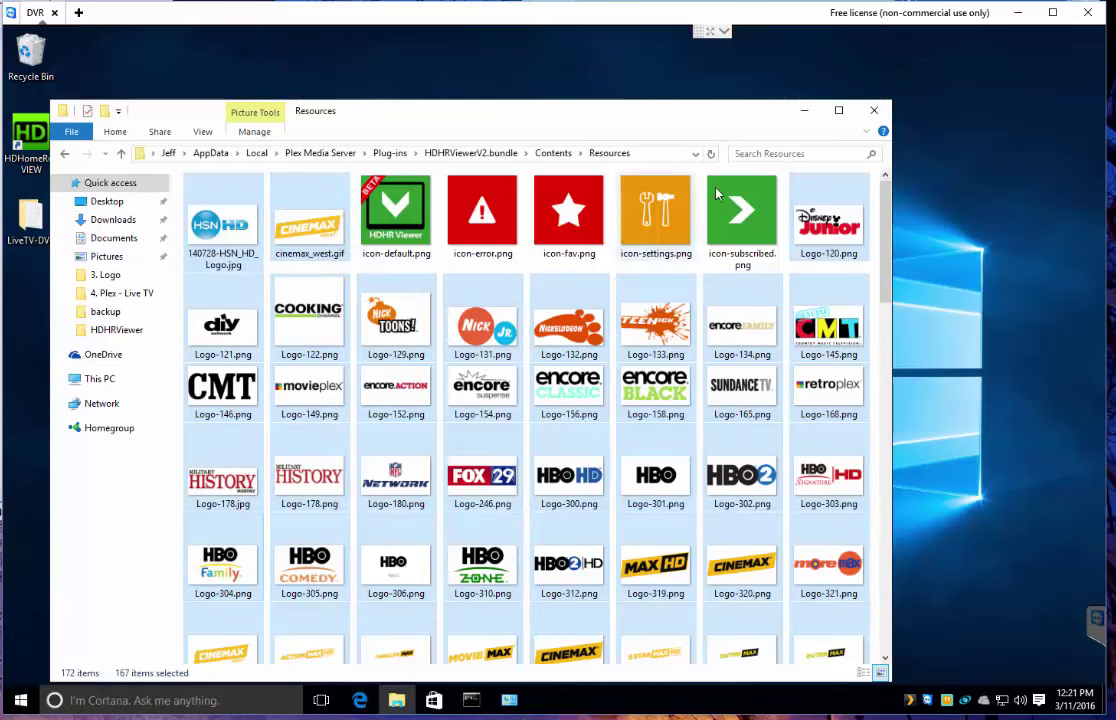
left_click(805, 110)
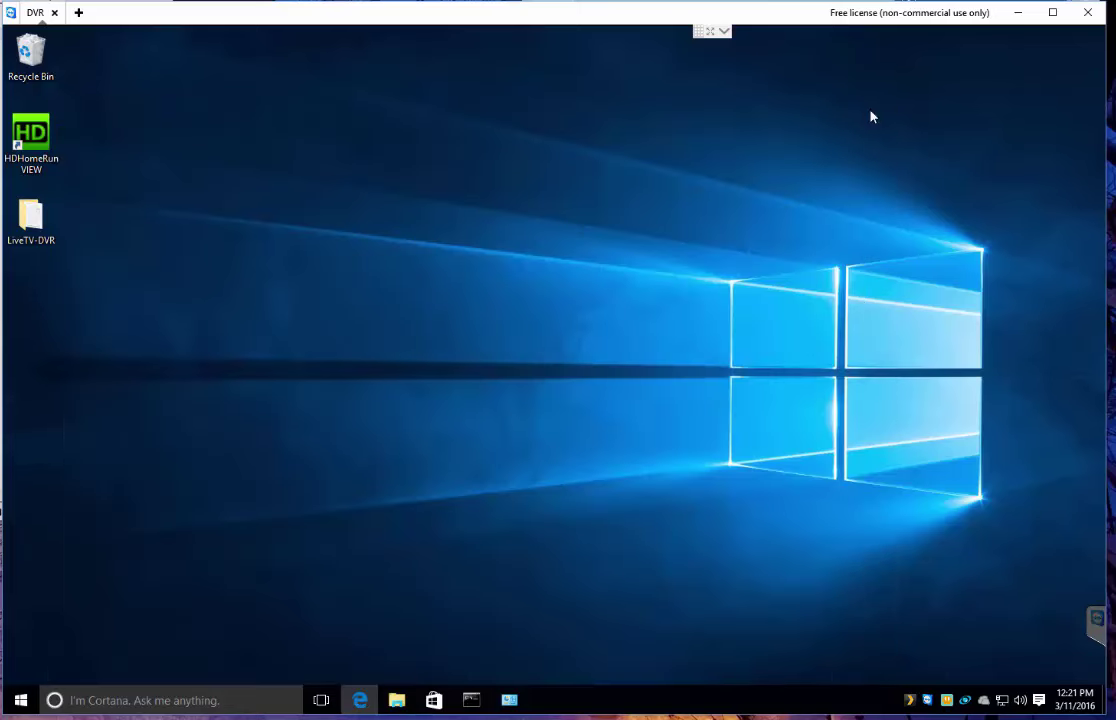
Step: Restore the browser, reload Plex and open the HDHR Viewer 2 channel from the home page
left_click(359, 699)
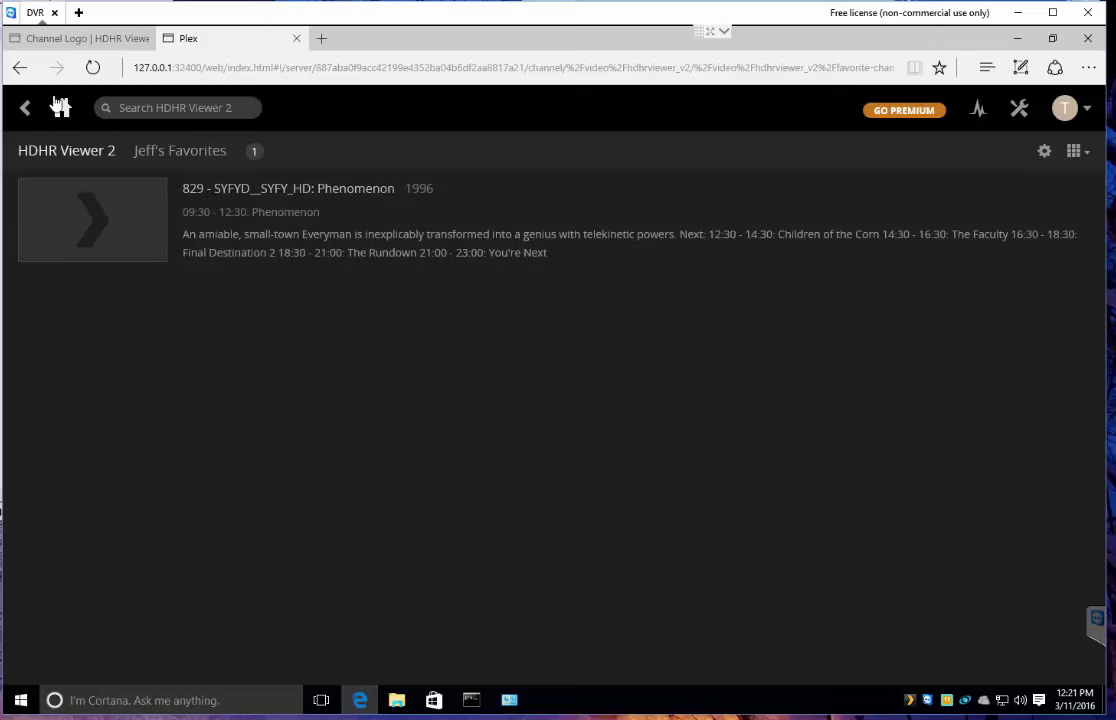
key("F5")
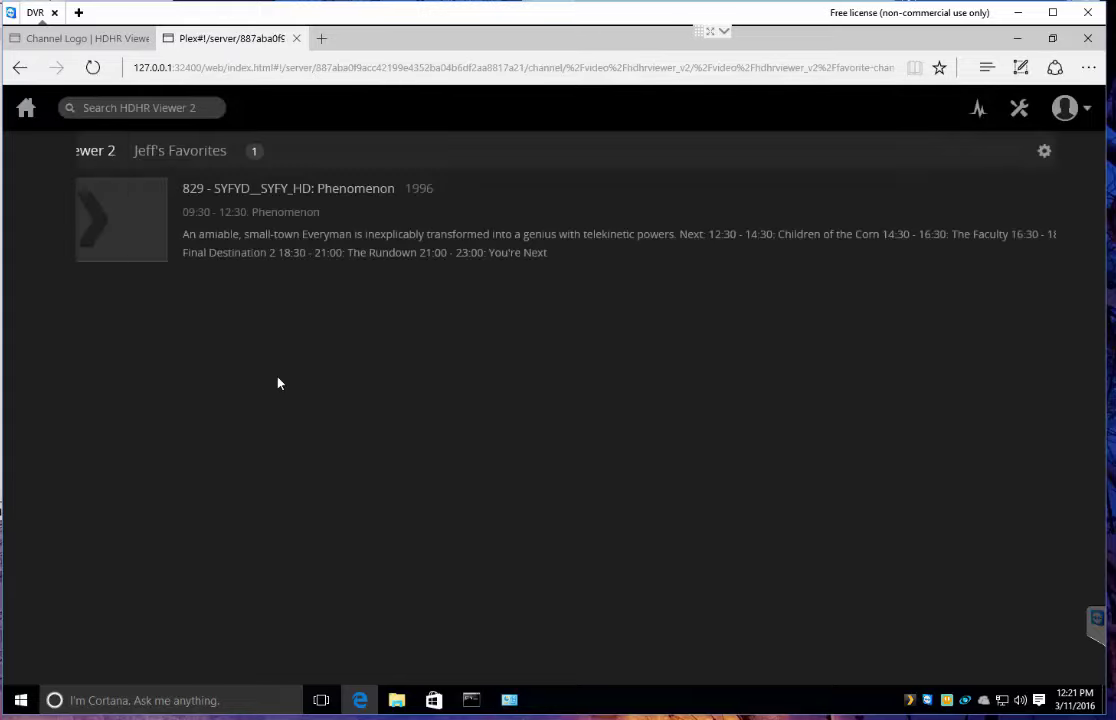
left_click(26, 107)
scroll(266, 523, "down", 4)
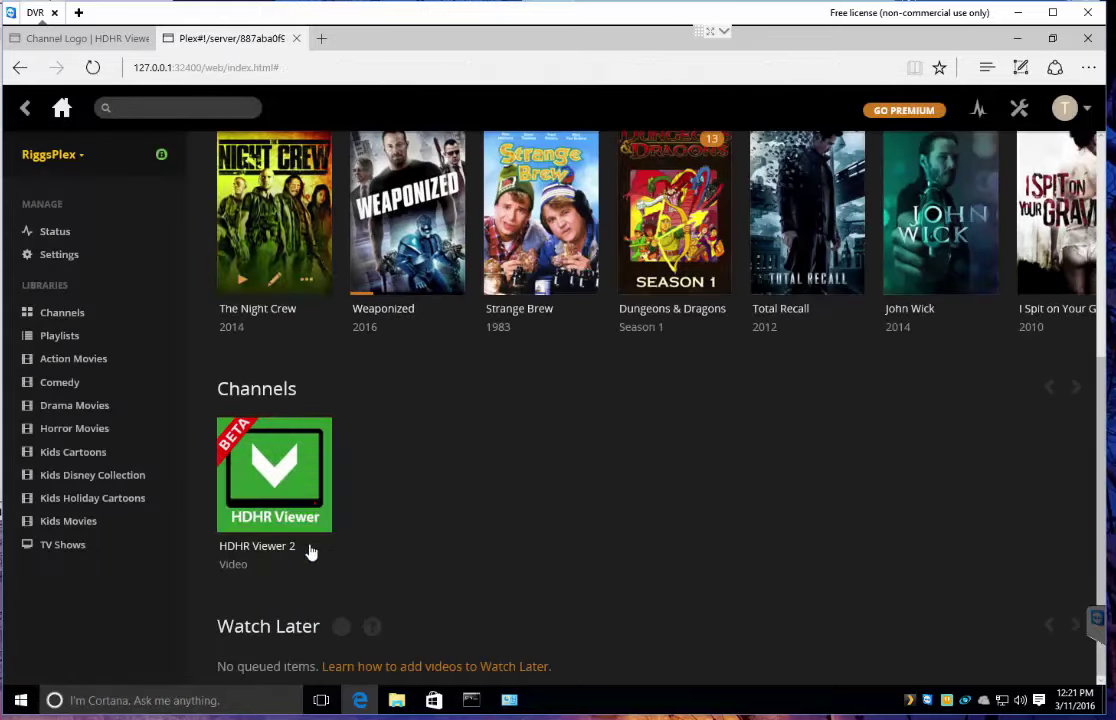
left_click(260, 470)
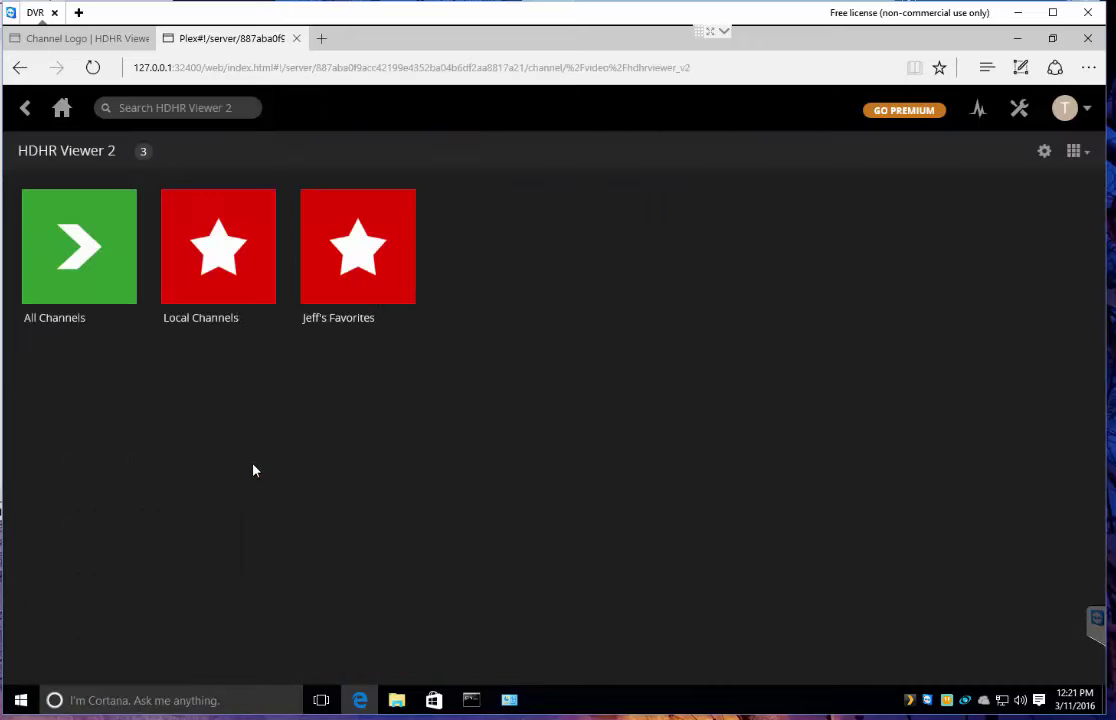
Step: Open All Channels in HDHR Viewer 2 and check the channel logos in the list
left_click(350, 244)
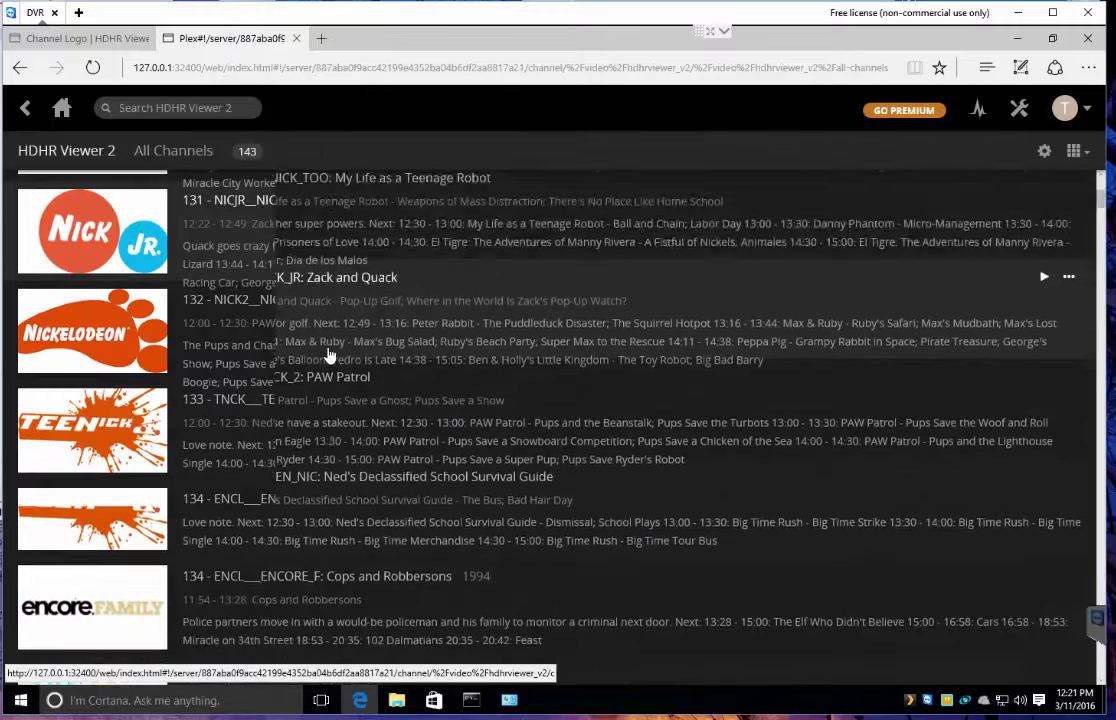
scroll(328, 355, "down", 10)
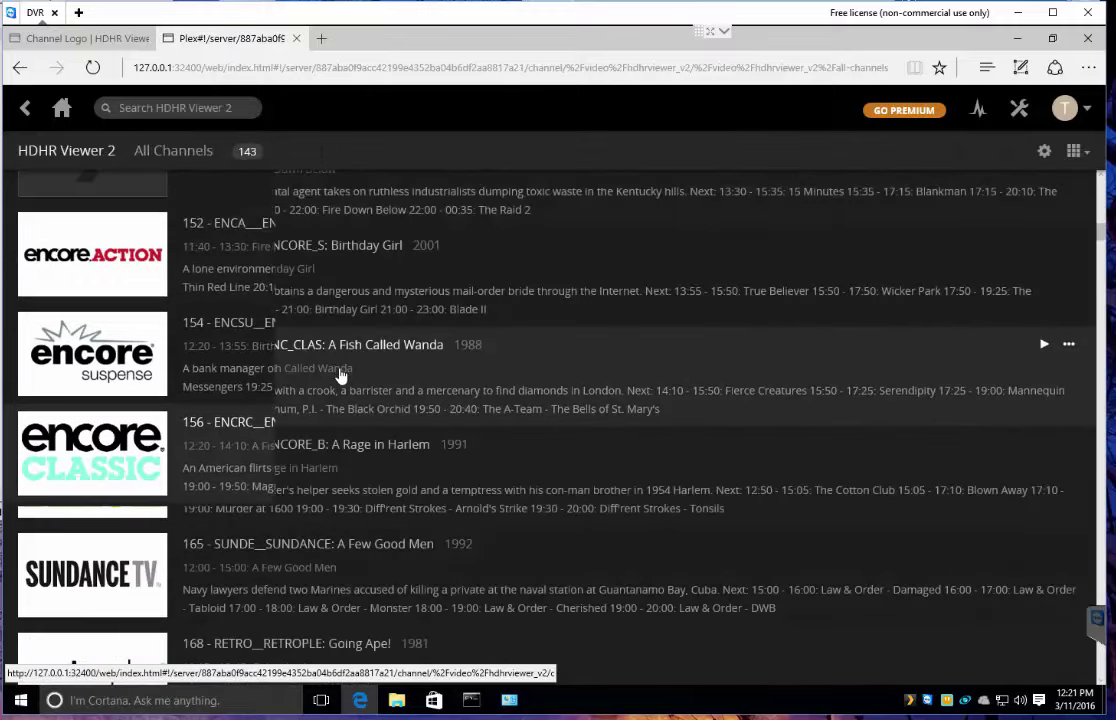
scroll(340, 376, "up", 2)
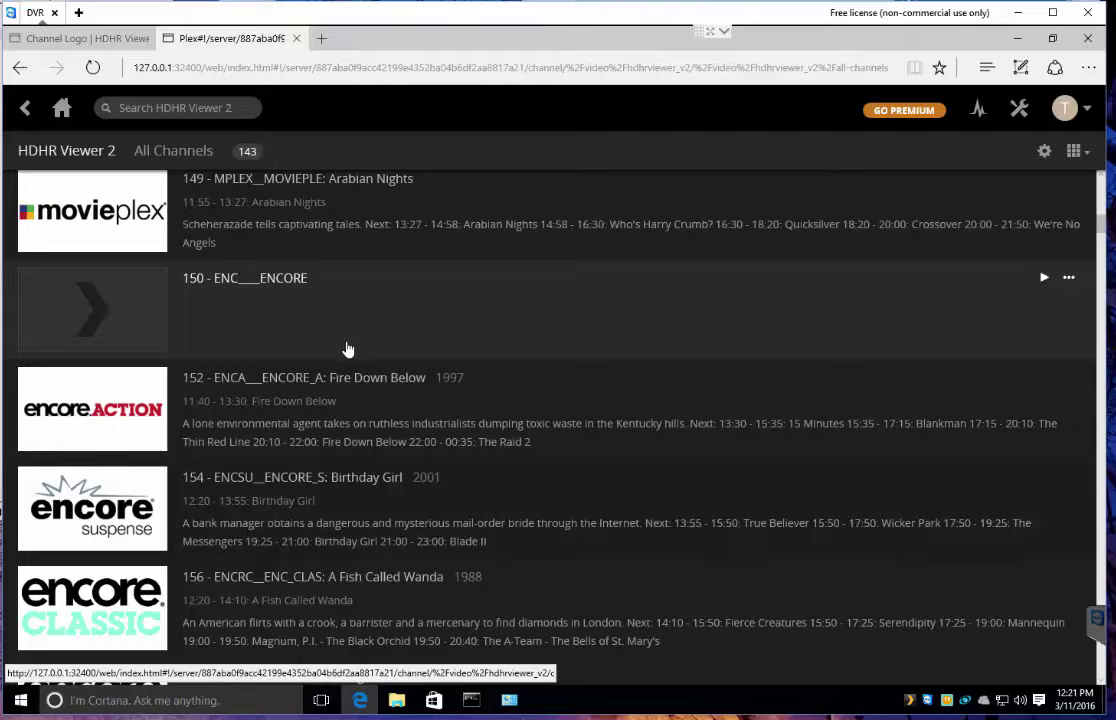
Step: Check the logos of the remaining channels in All Channels through the 800 range, and minimize the browser
scroll(348, 349, "down", 15)
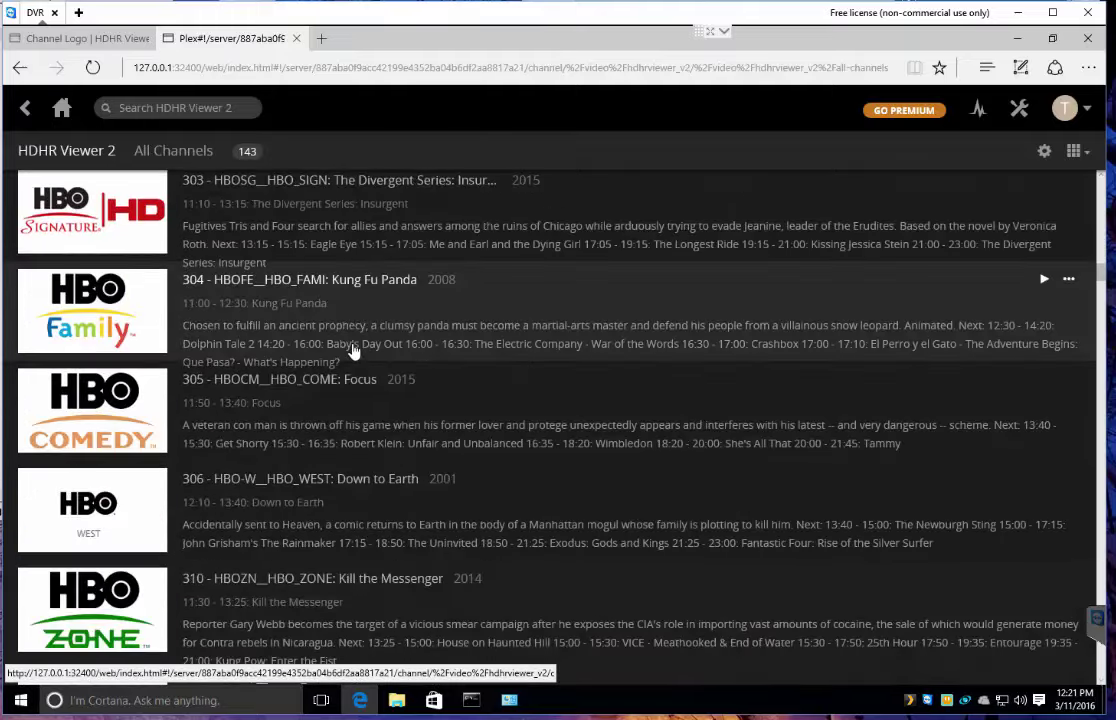
scroll(352, 349, "down", 15)
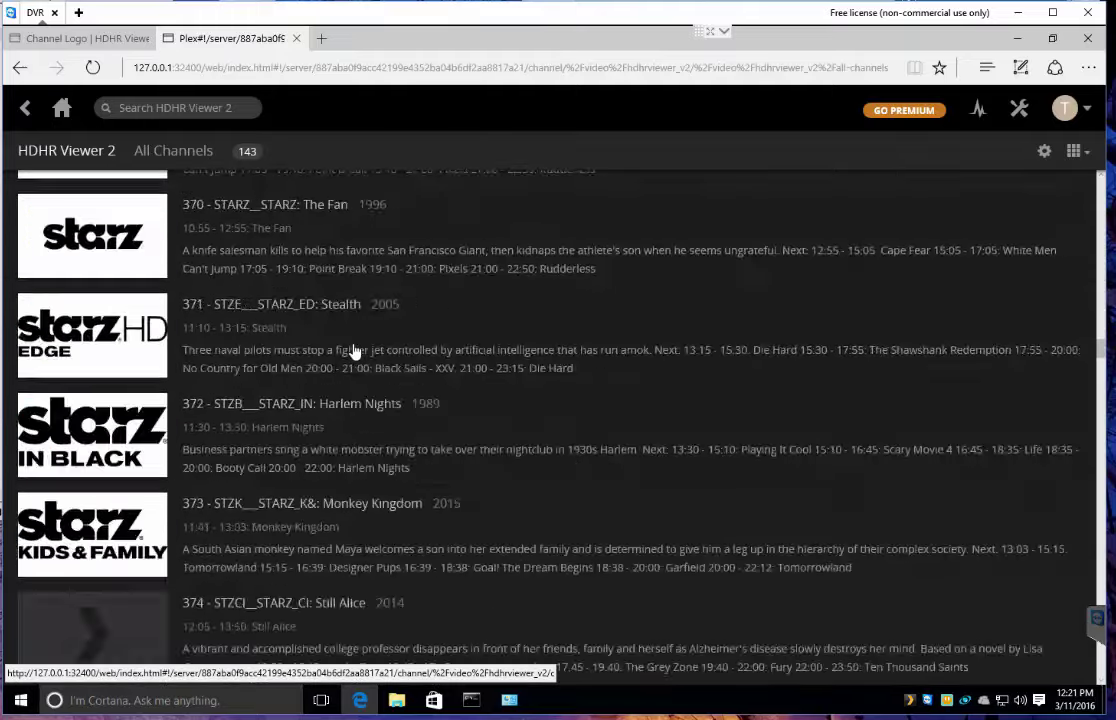
scroll(352, 349, "down", 15)
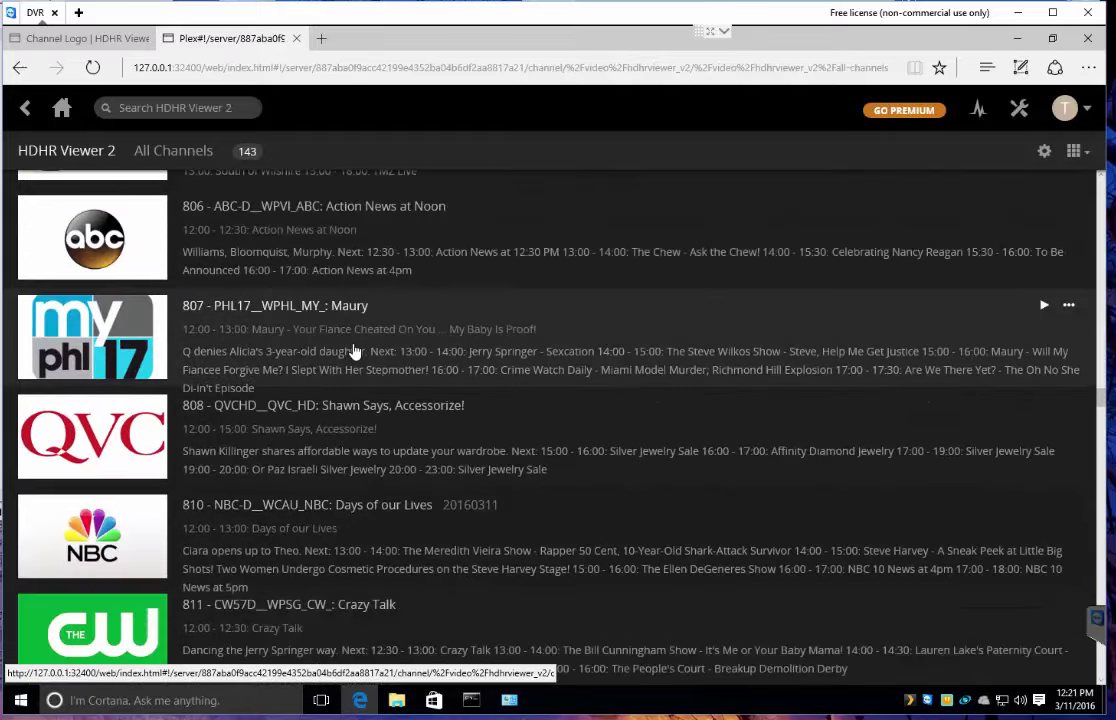
scroll(352, 349, "up", 1)
scroll(314, 326, "up", 1)
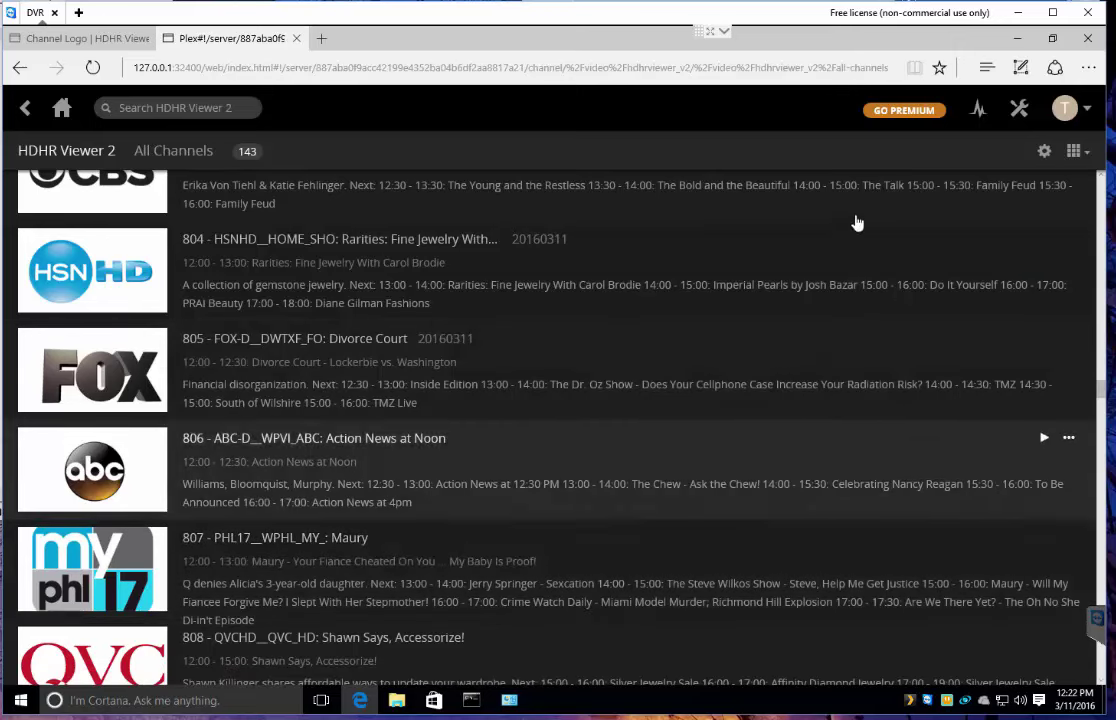
left_click(1019, 39)
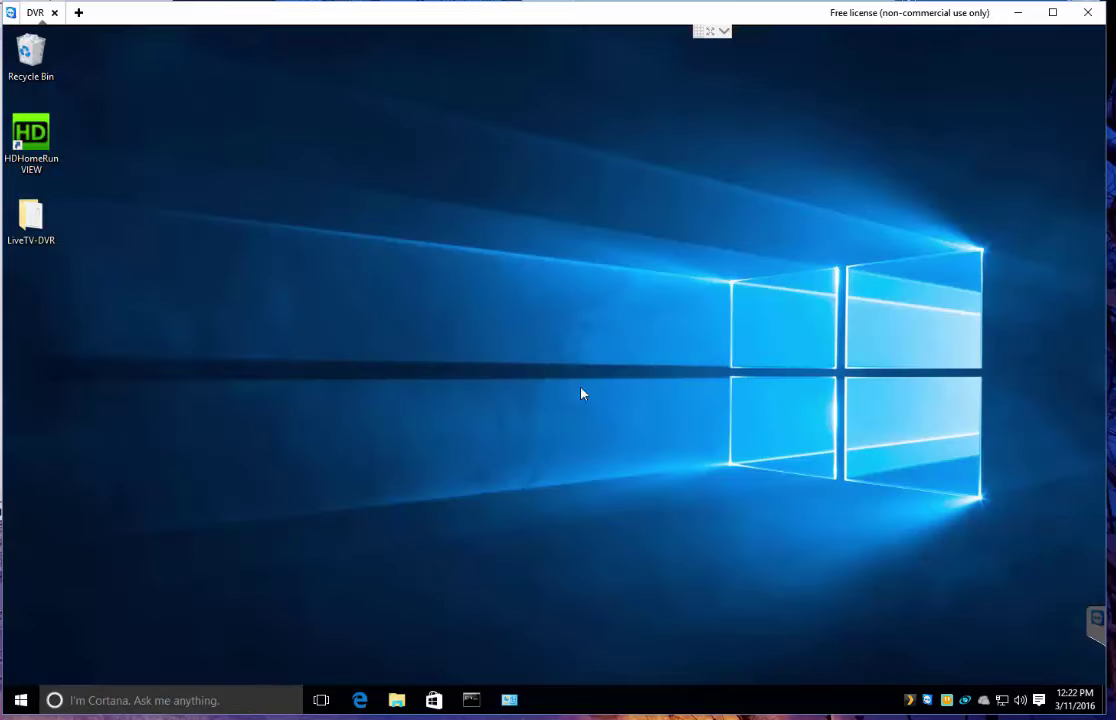
Step: Open the Plex Media Server Plug-ins folder and browse to HDHRViewerV2.bundle\Contents\Resources
right_click(910, 700)
left_click(397, 702)
right_click(396, 700)
left_click(393, 668)
right_click(910, 700)
left_click(926, 568)
double_click(246, 199)
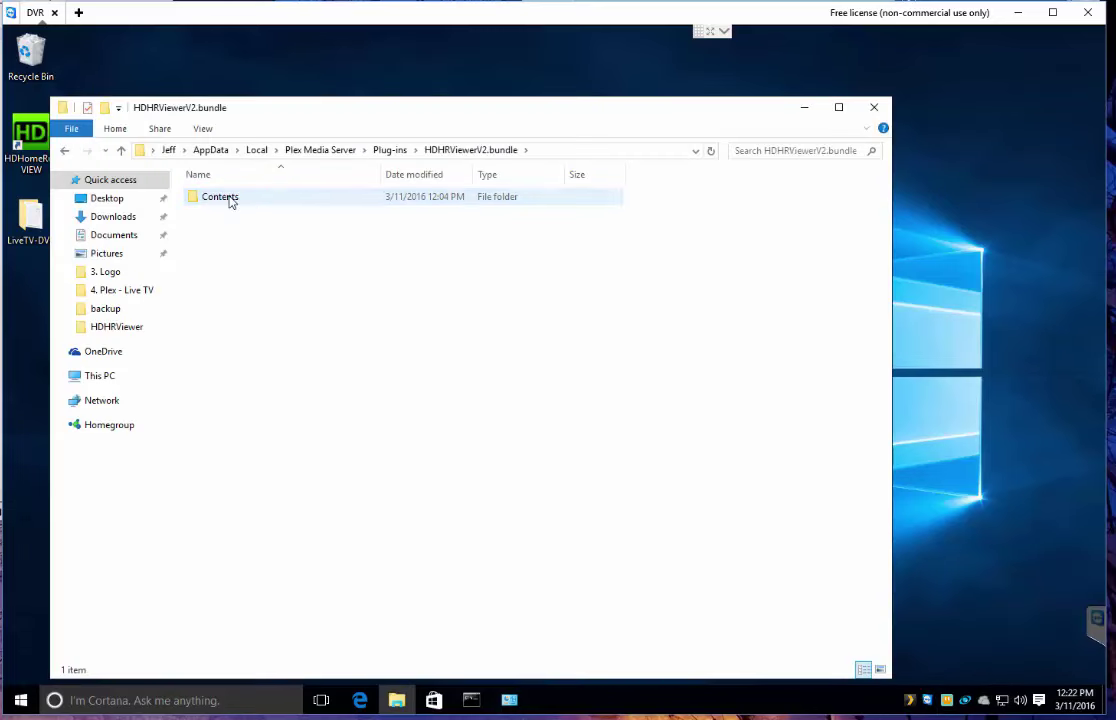
double_click(230, 198)
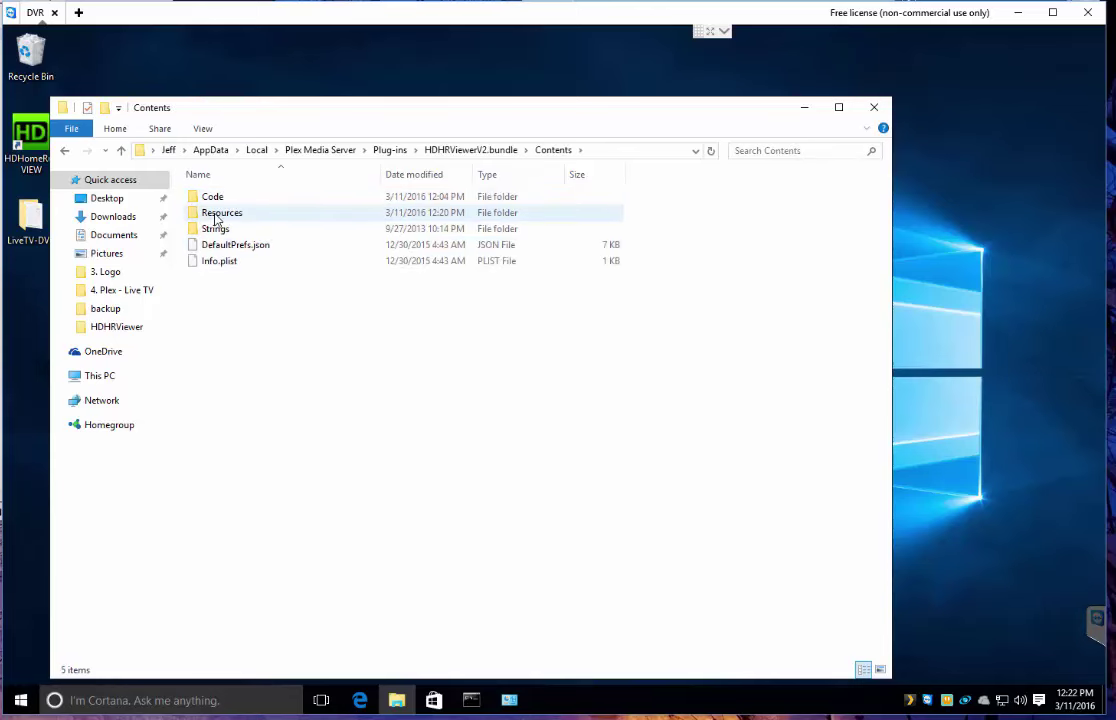
double_click(217, 214)
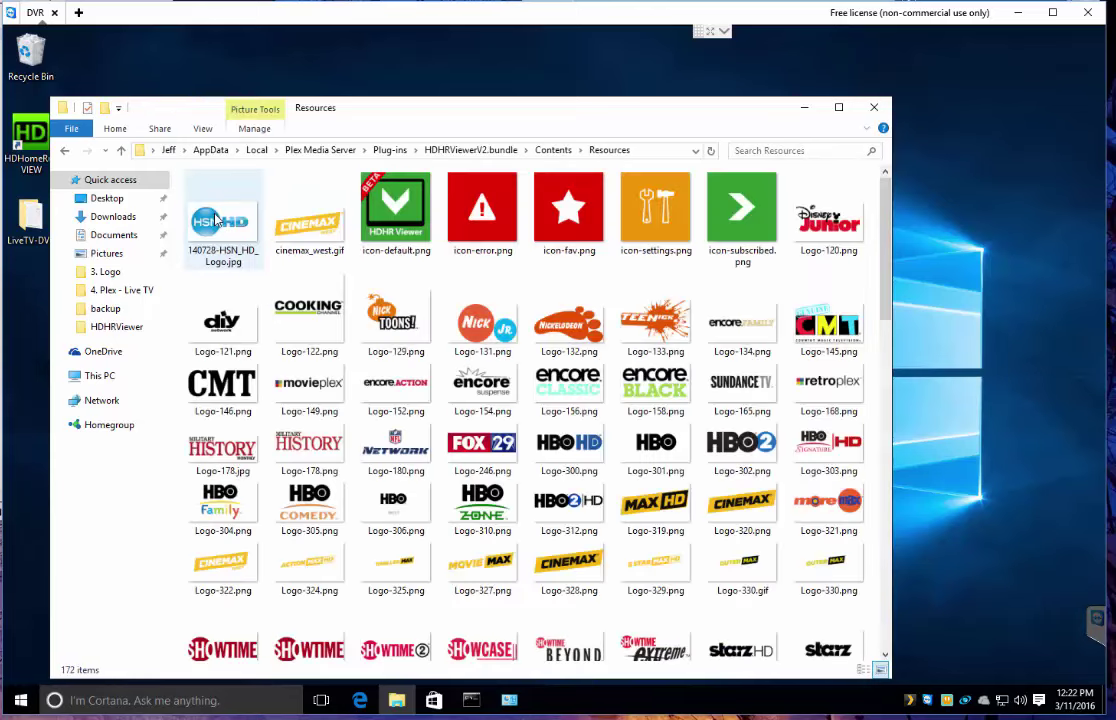
Step: Find the channel 806 logos and rename Logo-806.pn to Logo-8060.png, accepting the extension change
left_click(533, 593)
scroll(531, 593, "down", 10)
scroll(503, 474, "up", 5)
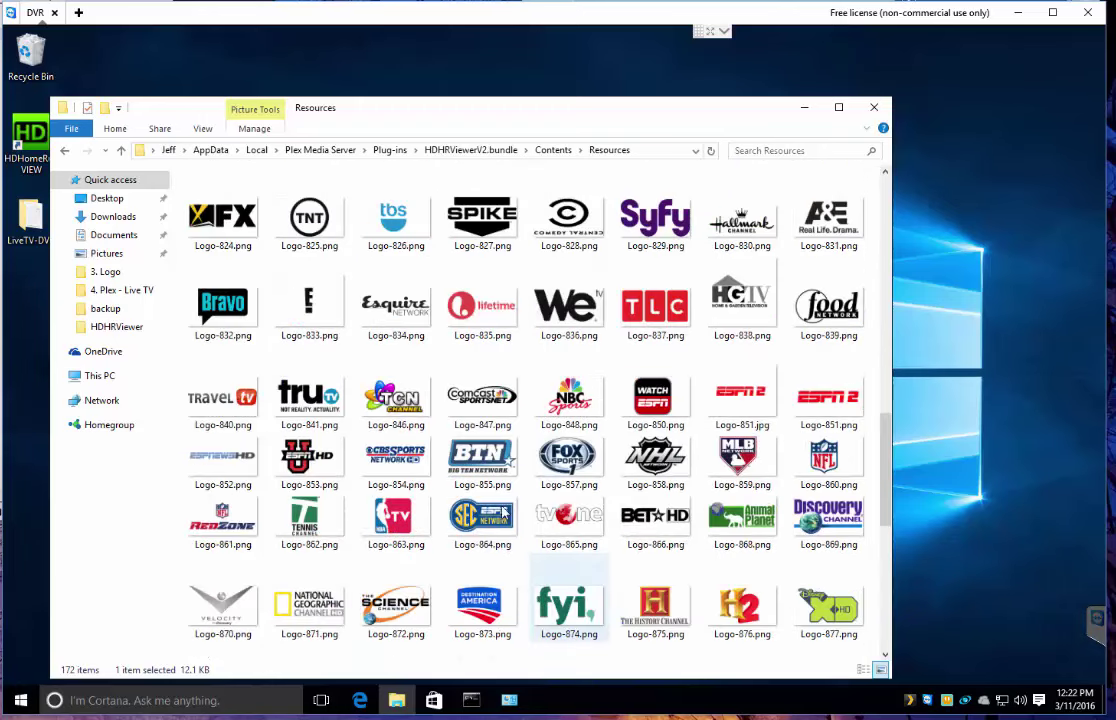
scroll(510, 440, "up", 6)
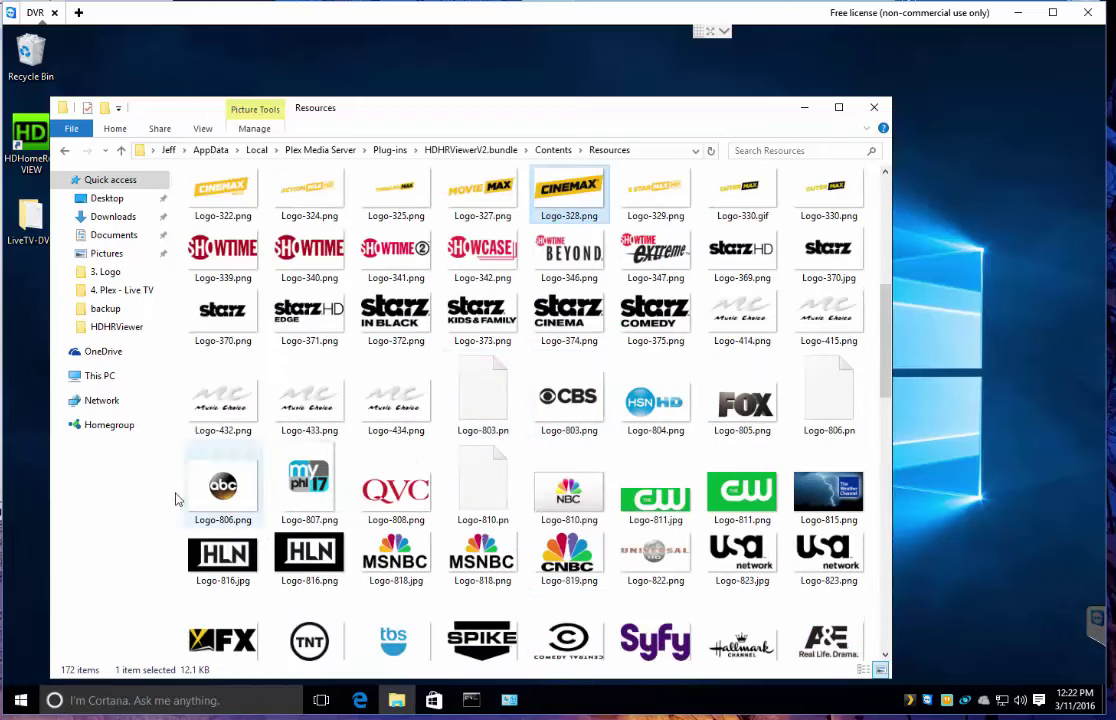
left_click(226, 486)
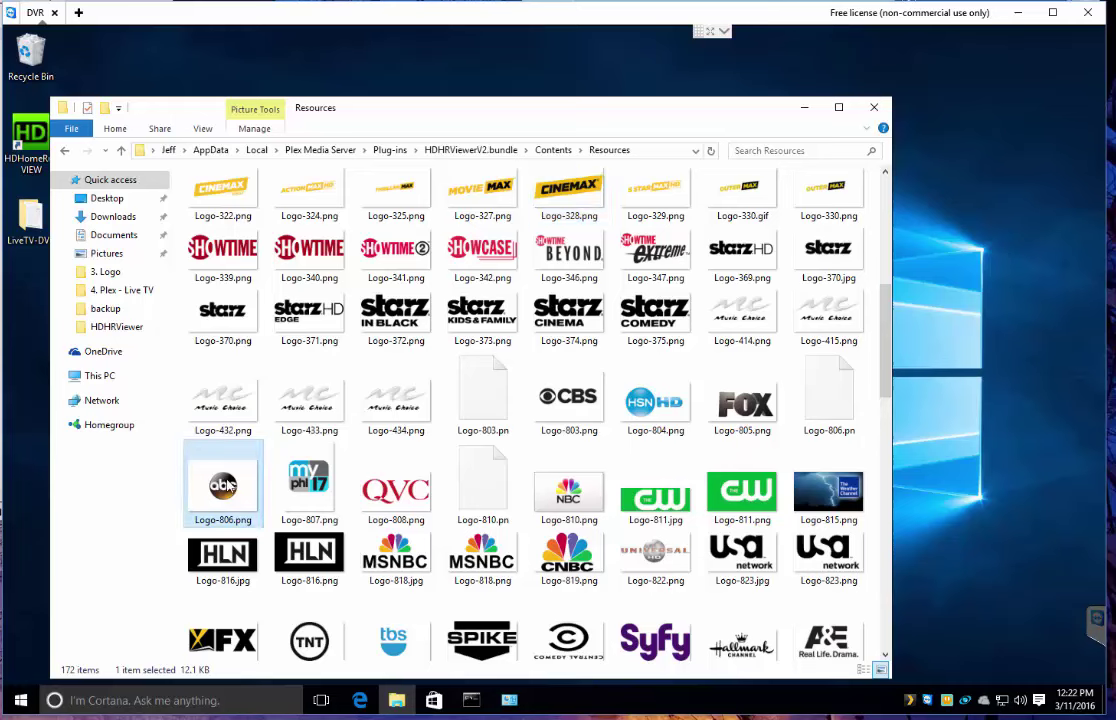
right_click(826, 406)
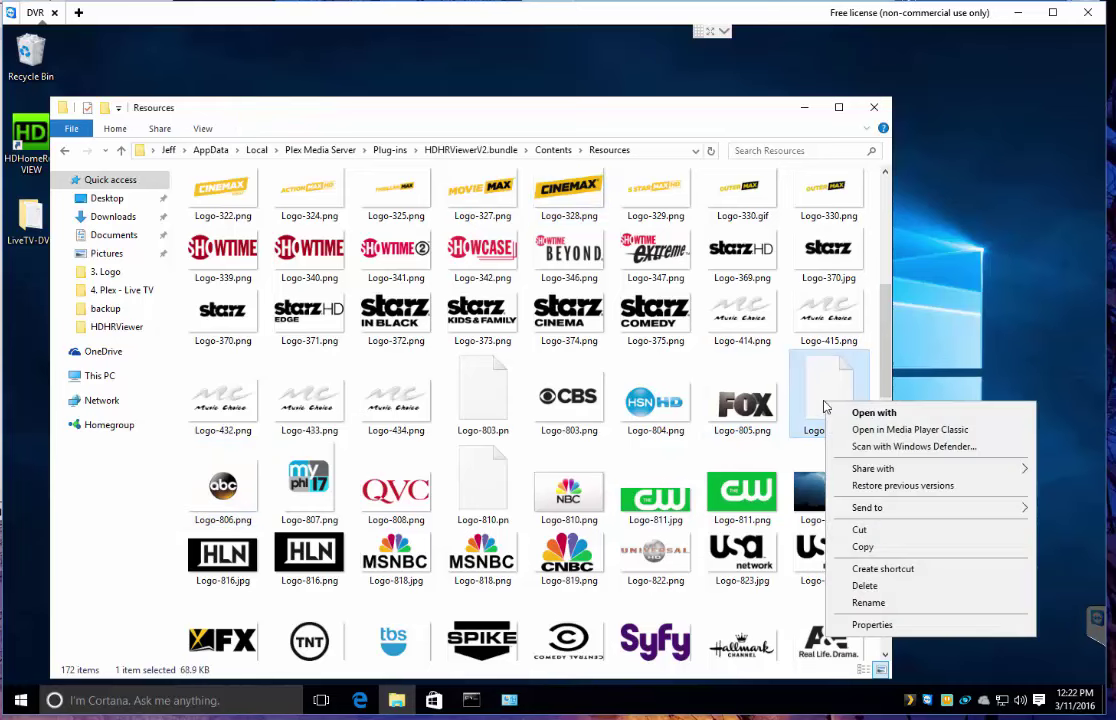
left_click(818, 388)
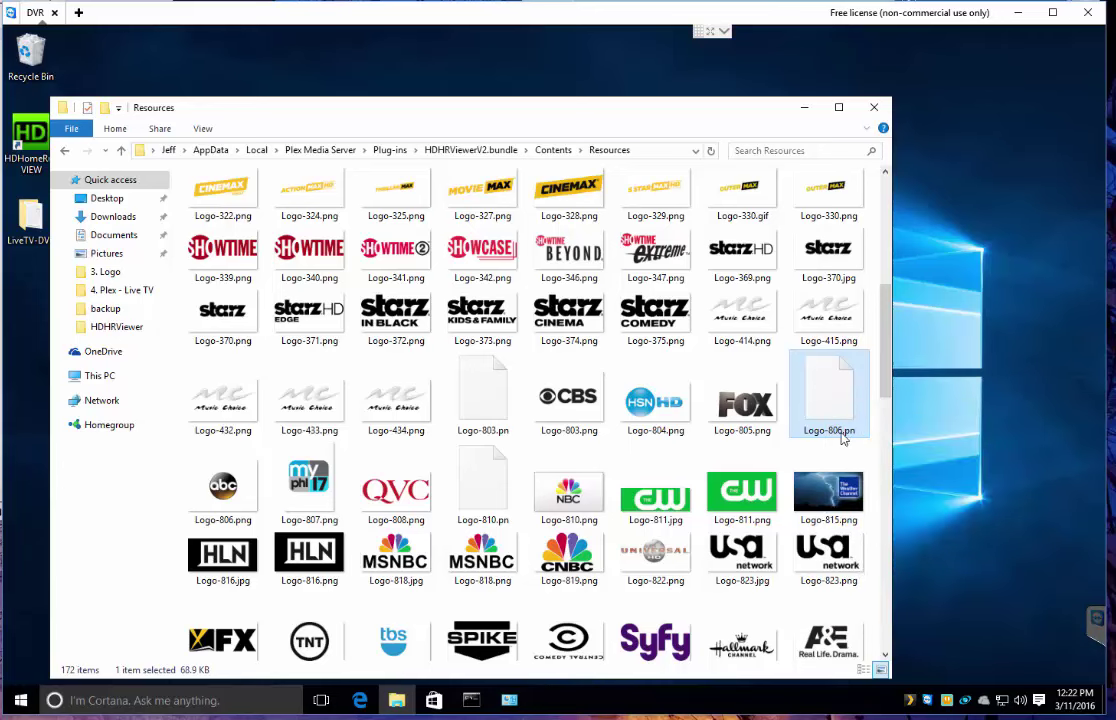
left_click(842, 431)
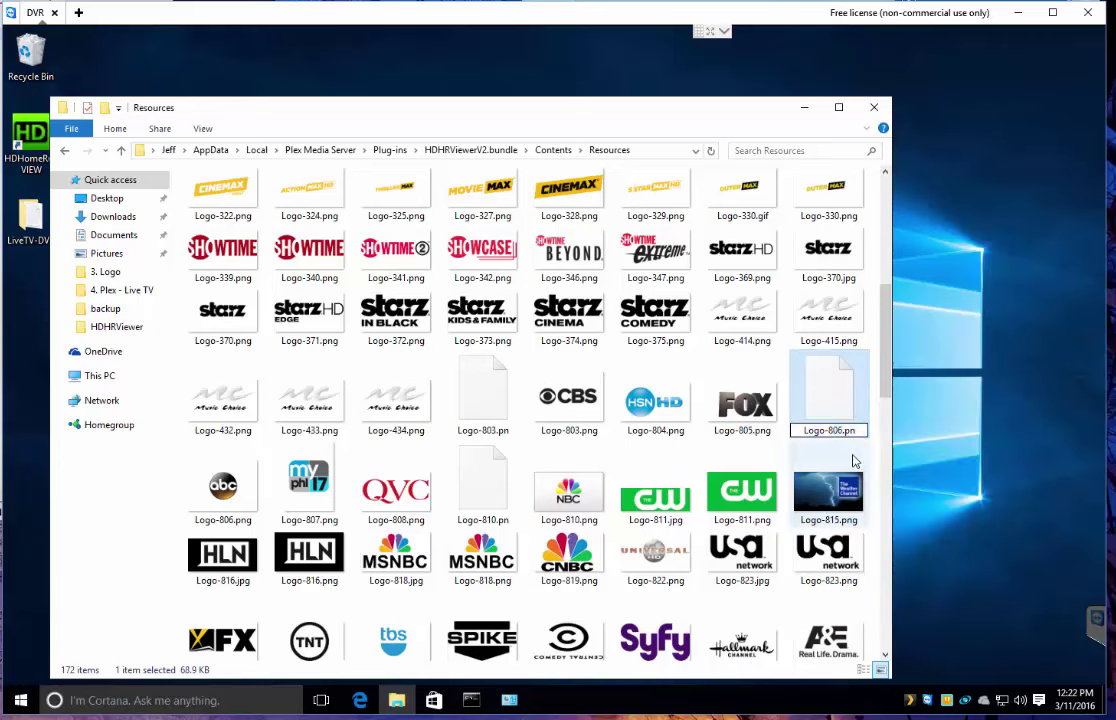
type("0")
key("Return")
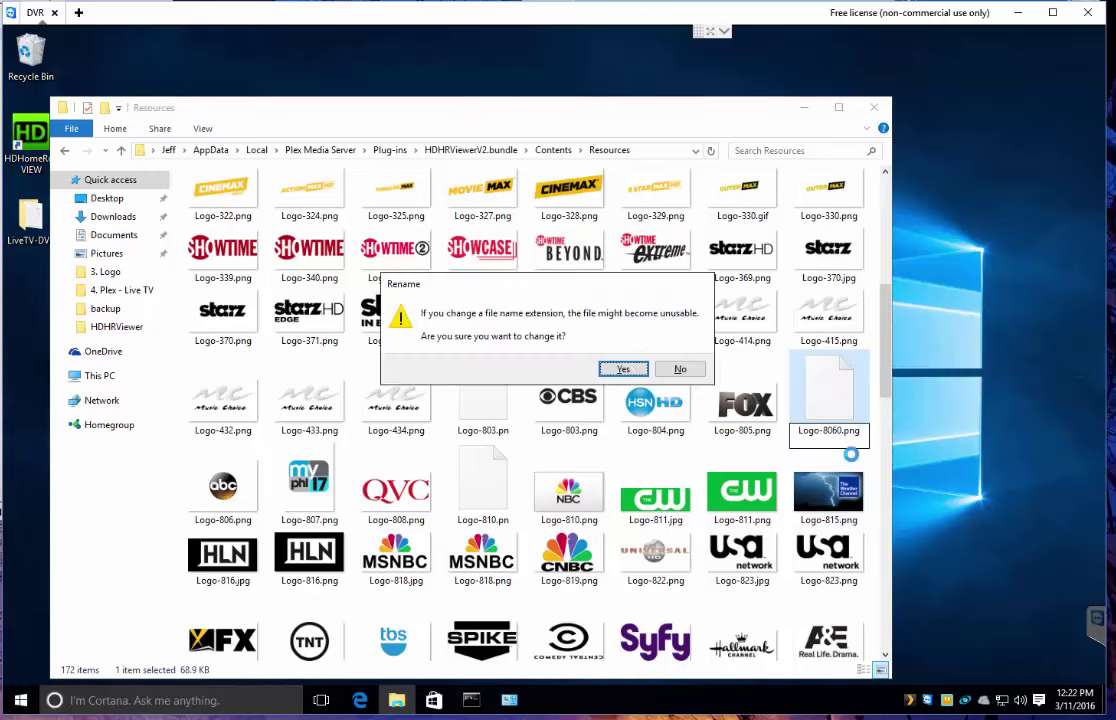
key("Return")
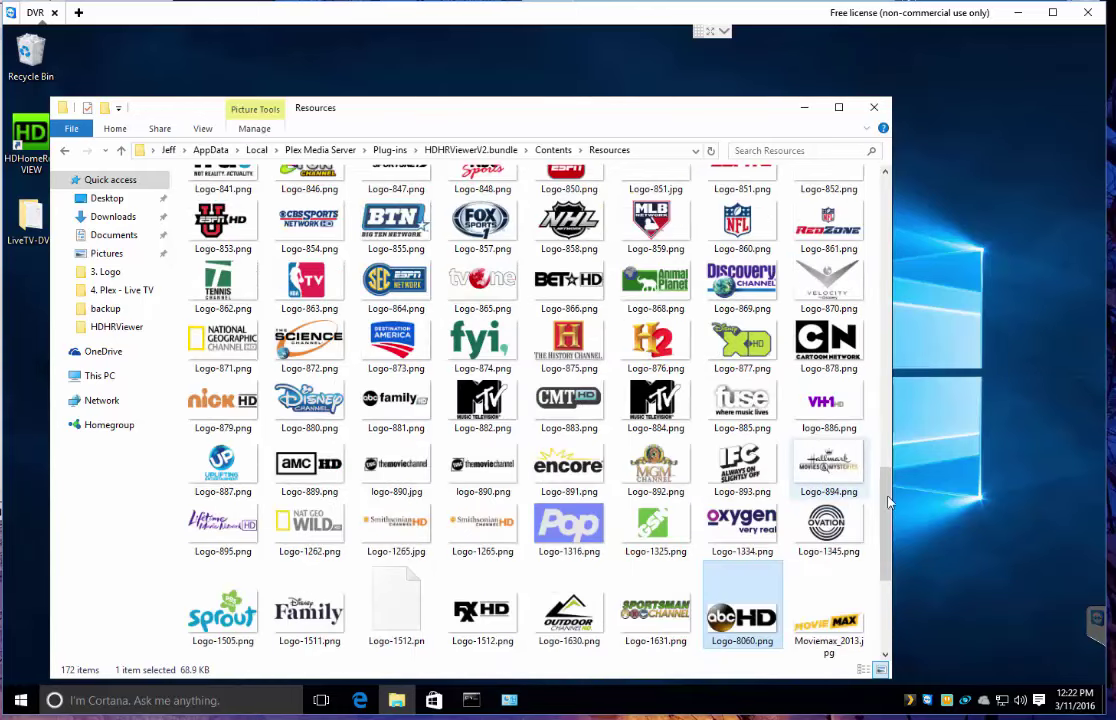
Step: Open the detailed properties of Logo-8060.png, read its image dimensions and move the properties window clear of the file
scroll(853, 460, "down", 2)
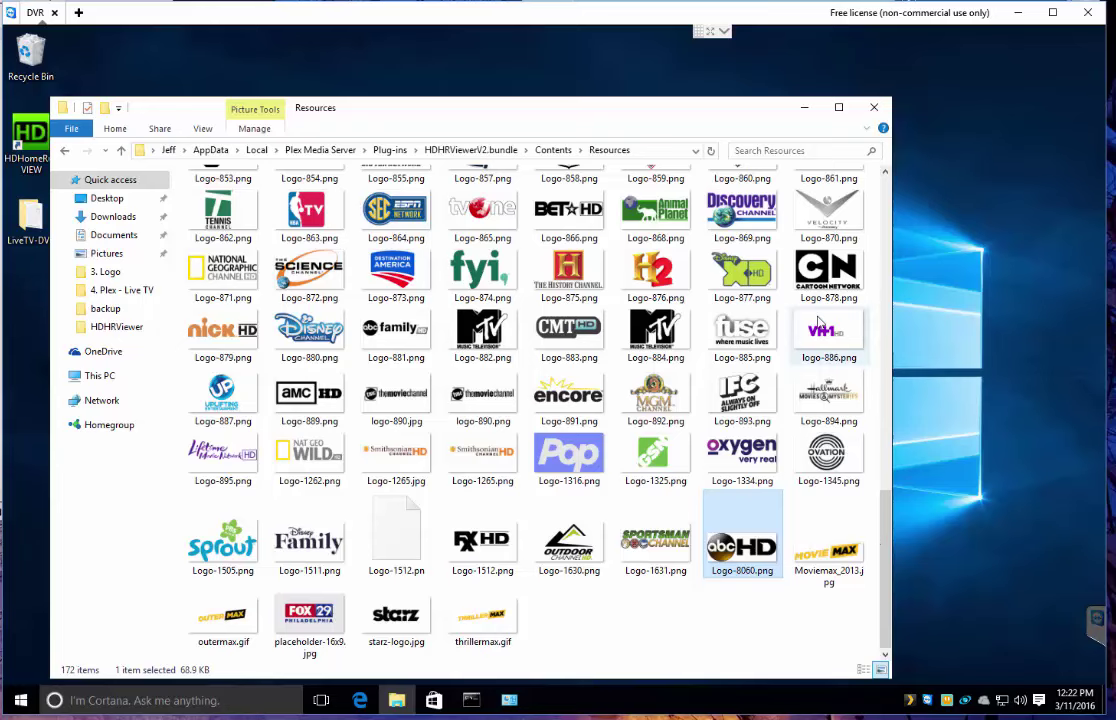
scroll(866, 500, "up", 15)
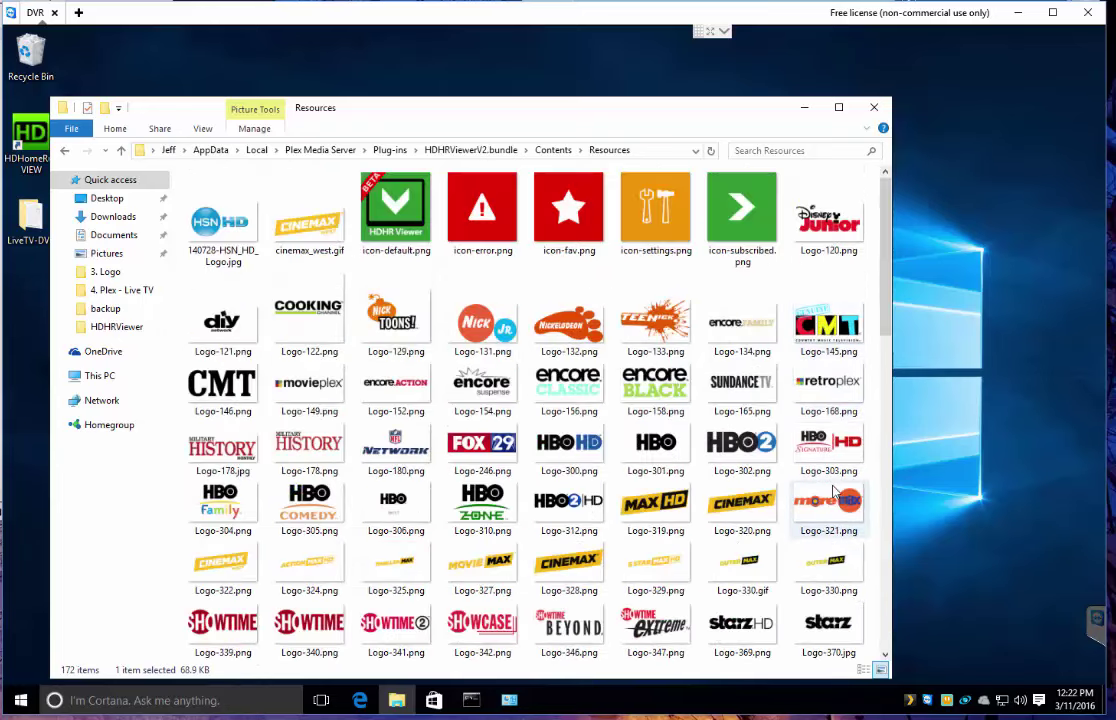
scroll(845, 455, "down", 15)
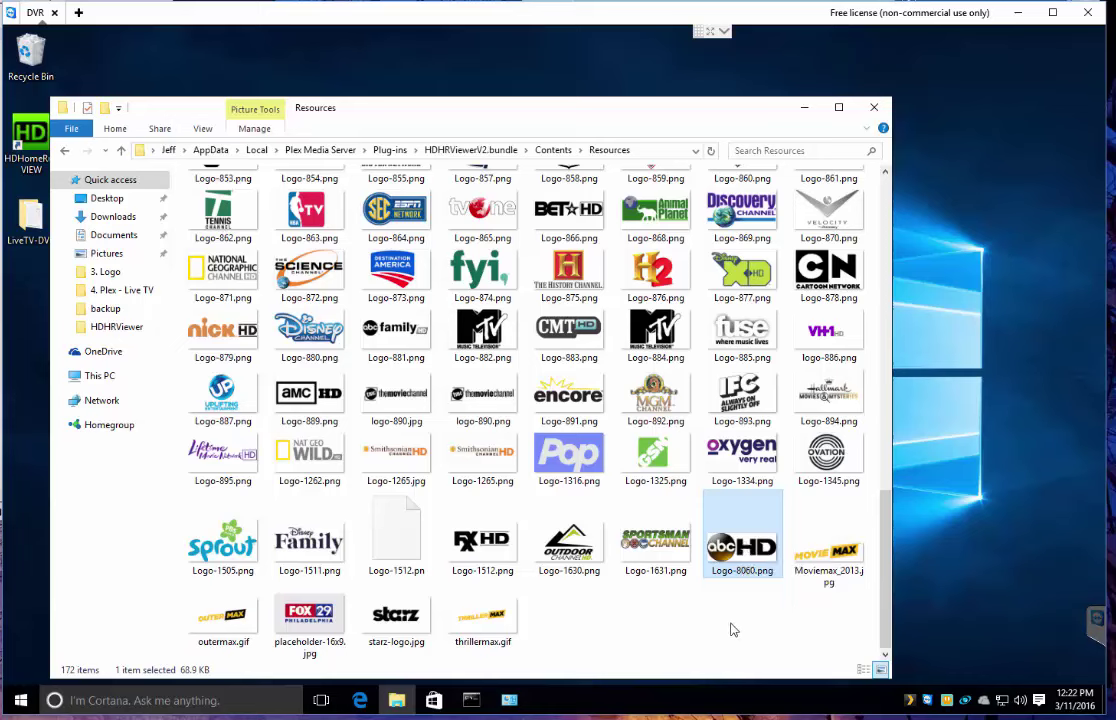
right_click(737, 542)
left_click(783, 528)
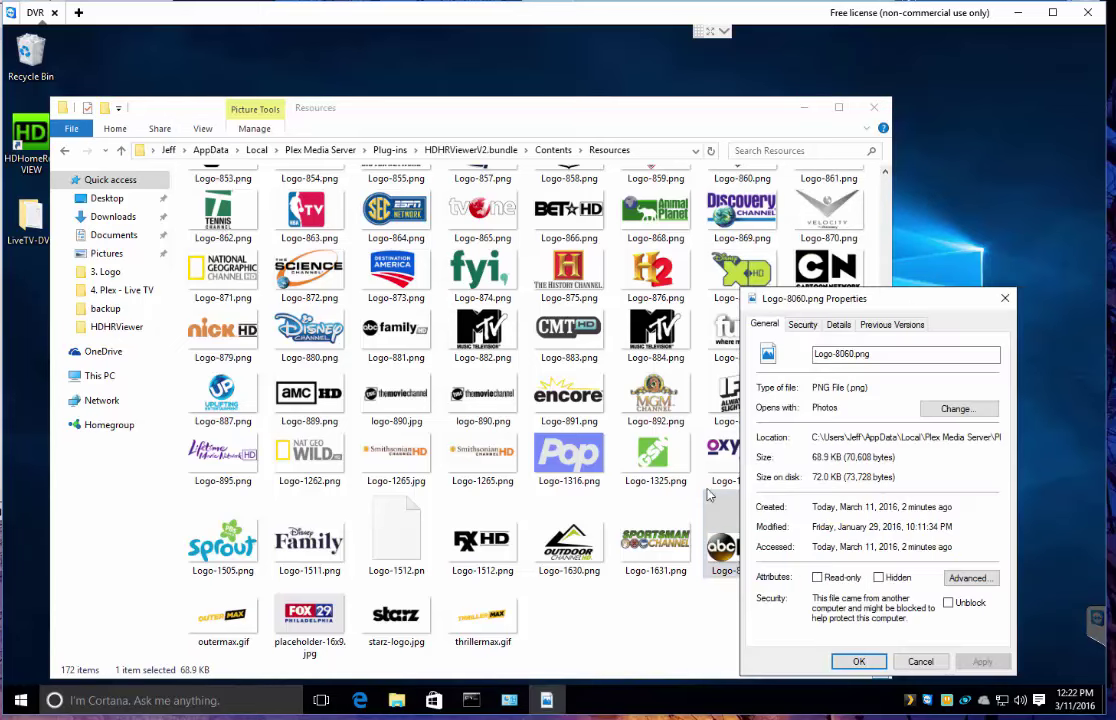
left_click(840, 326)
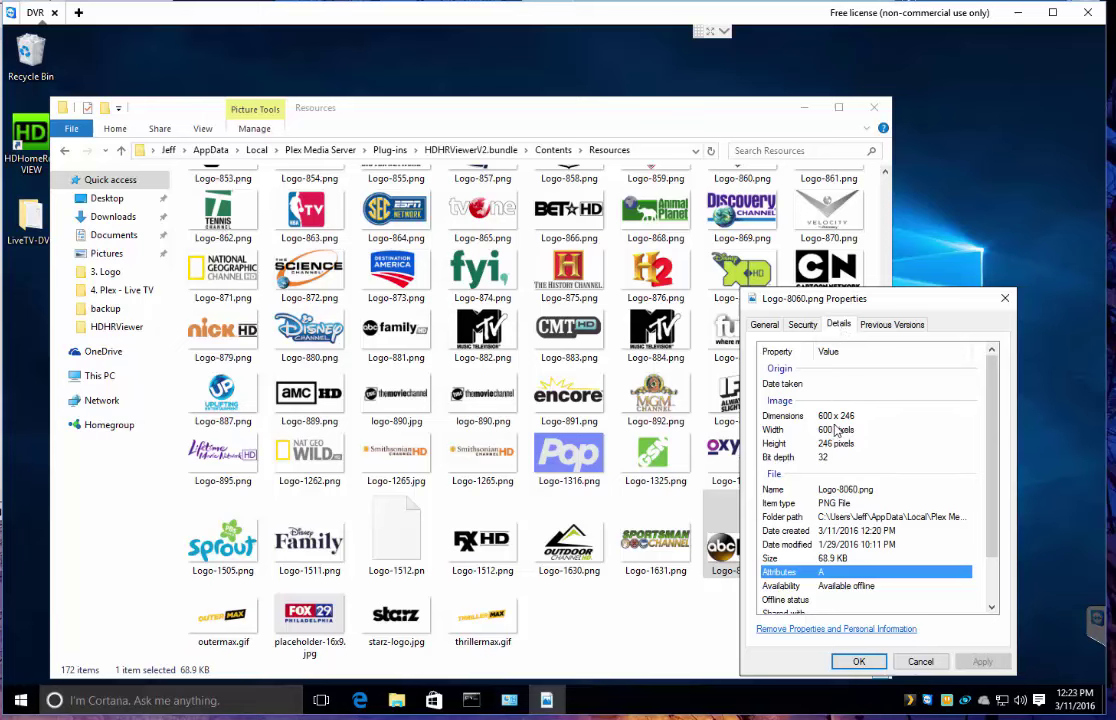
left_click_drag(844, 306, 897, 252)
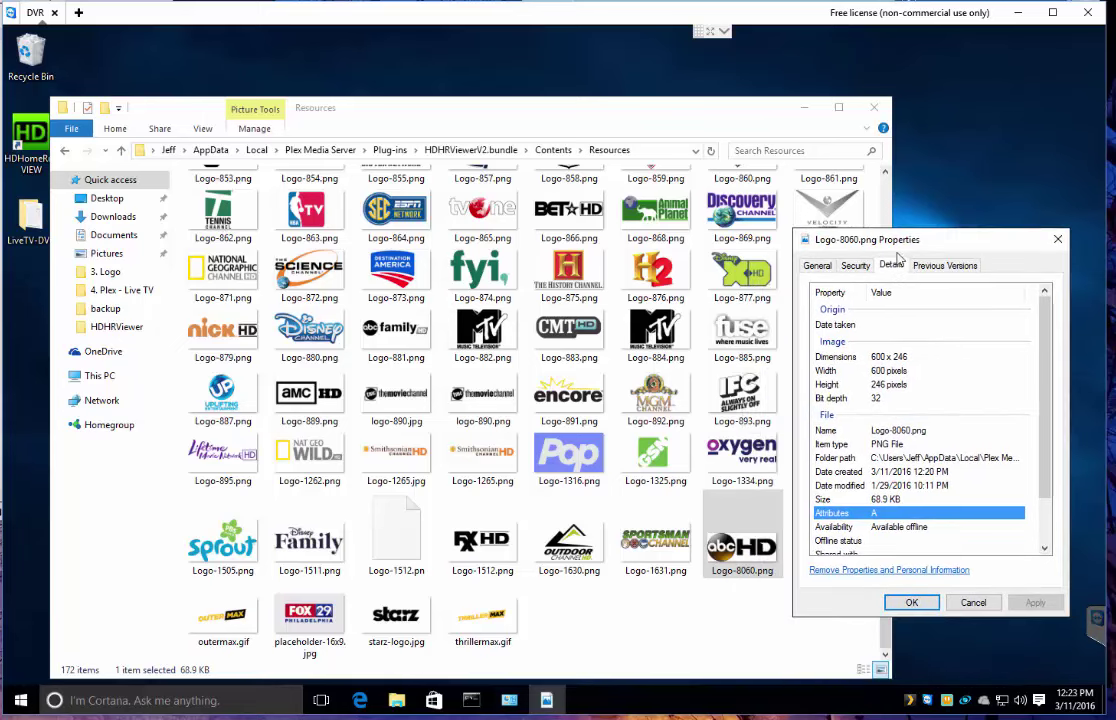
Step: Compare the image dimensions of Logo-874.png with those of Logo-8060.png, and close both properties windows
right_click(482, 270)
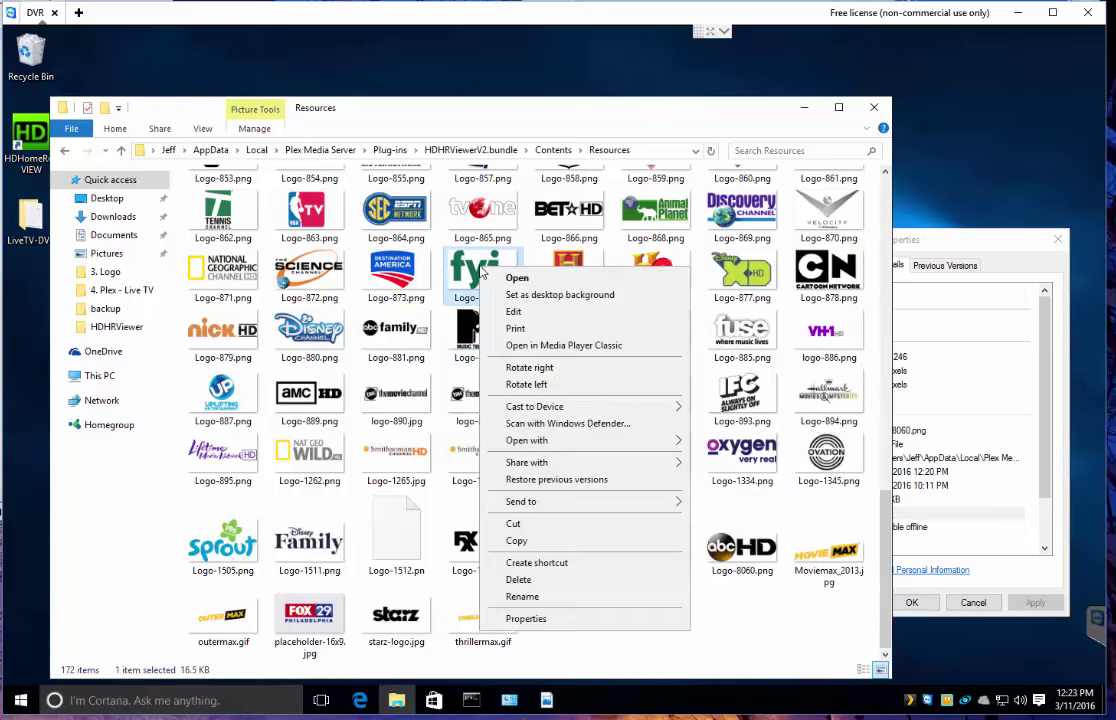
left_click(558, 619)
left_click(583, 303)
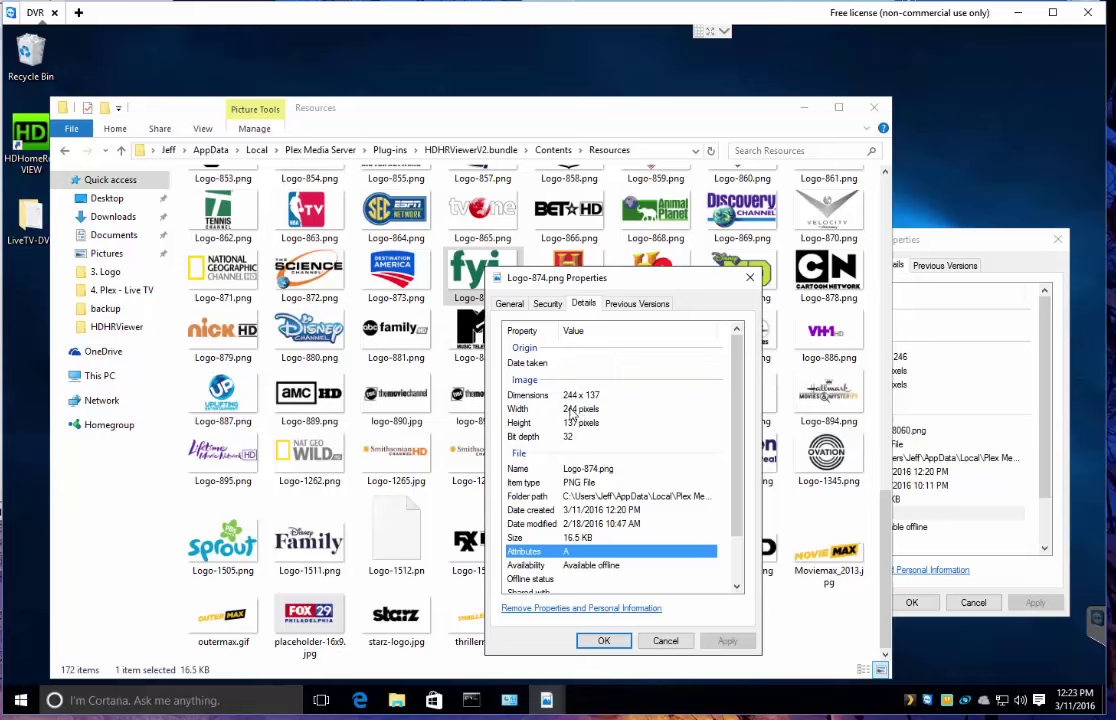
left_click(666, 641)
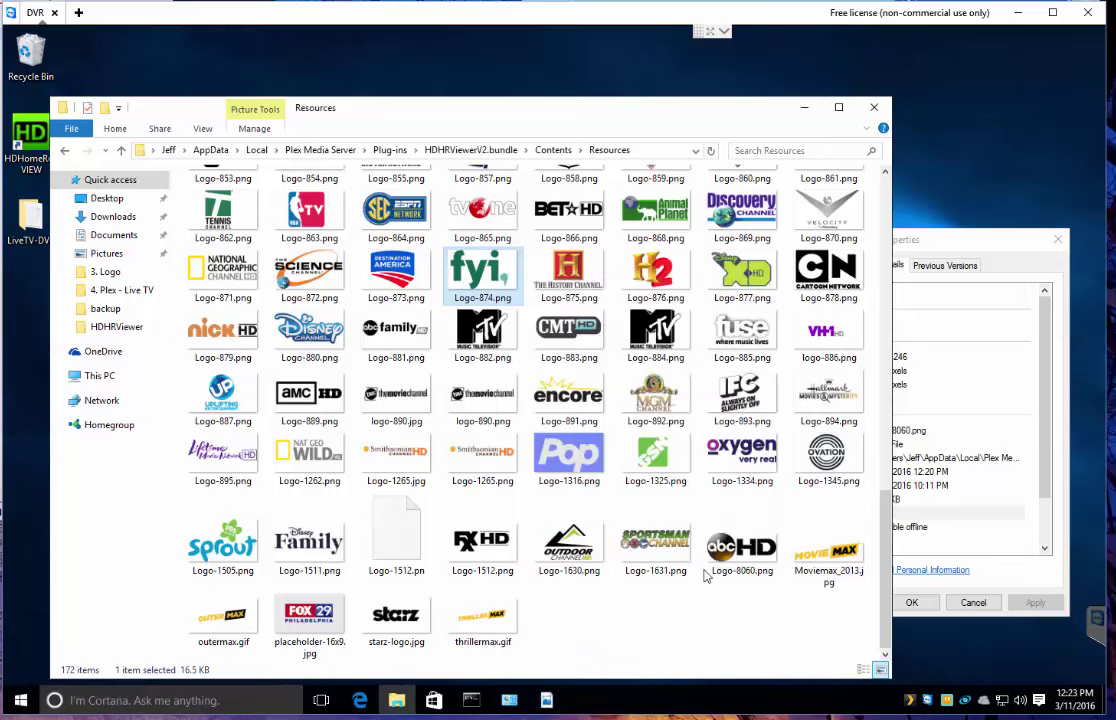
left_click(993, 233)
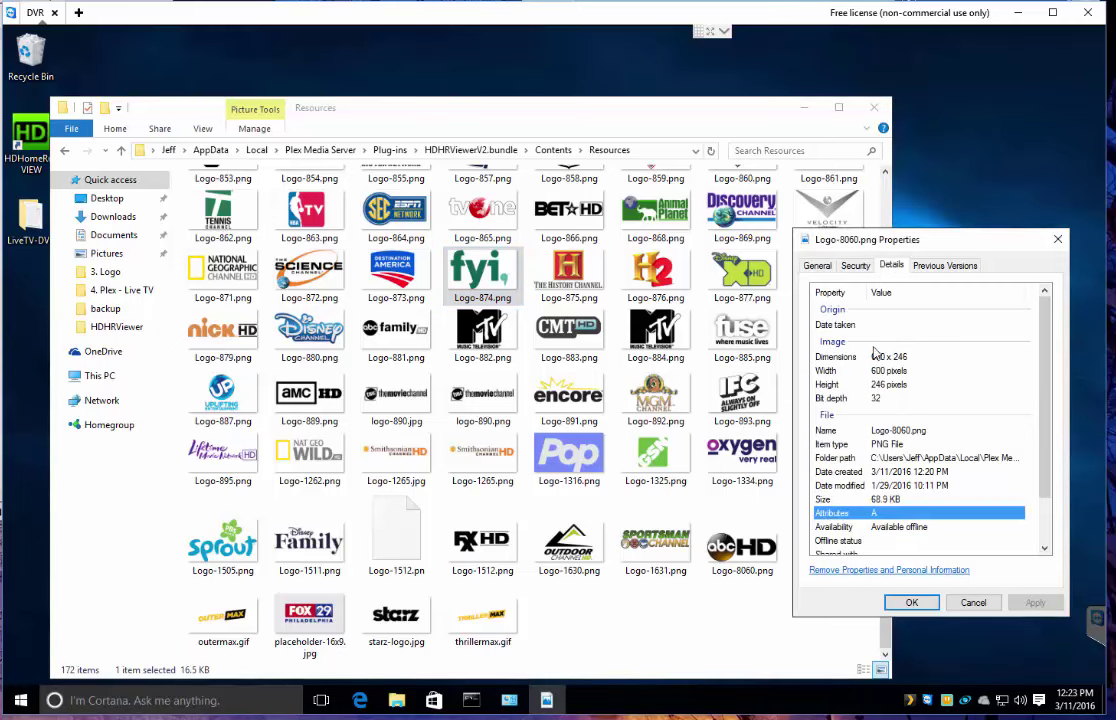
left_click(1058, 241)
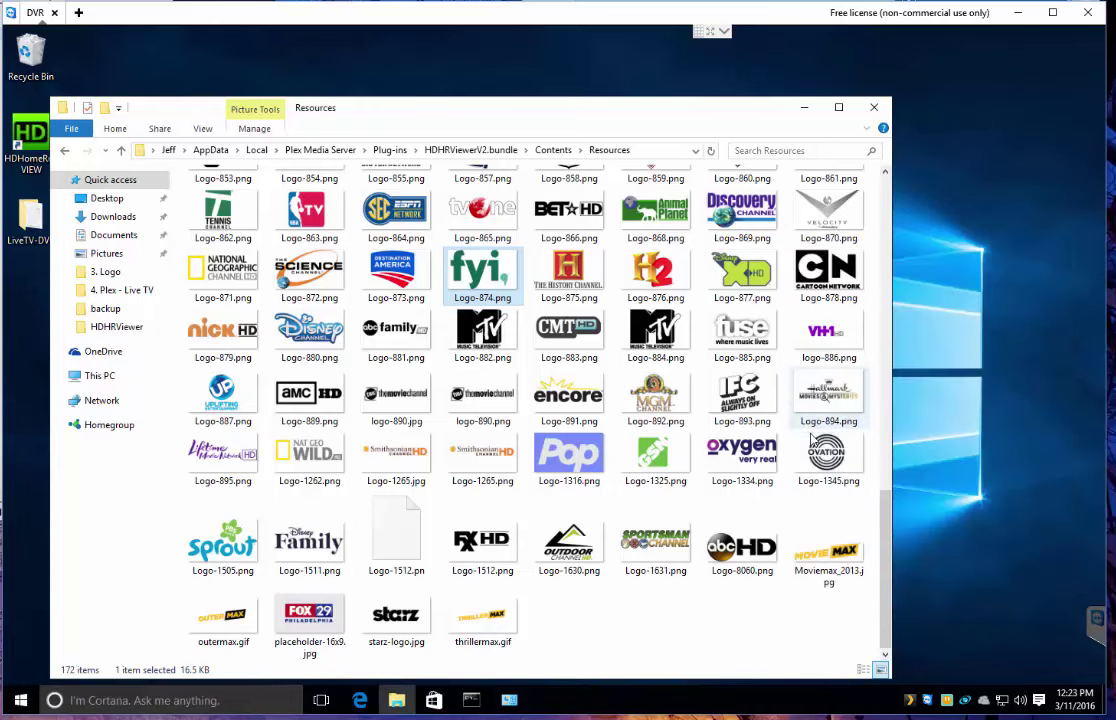
Step: Open Logo-8060.png for editing in Paint and resize it to 244 × 100 pixels with the aspect ratio maintained
right_click(748, 552)
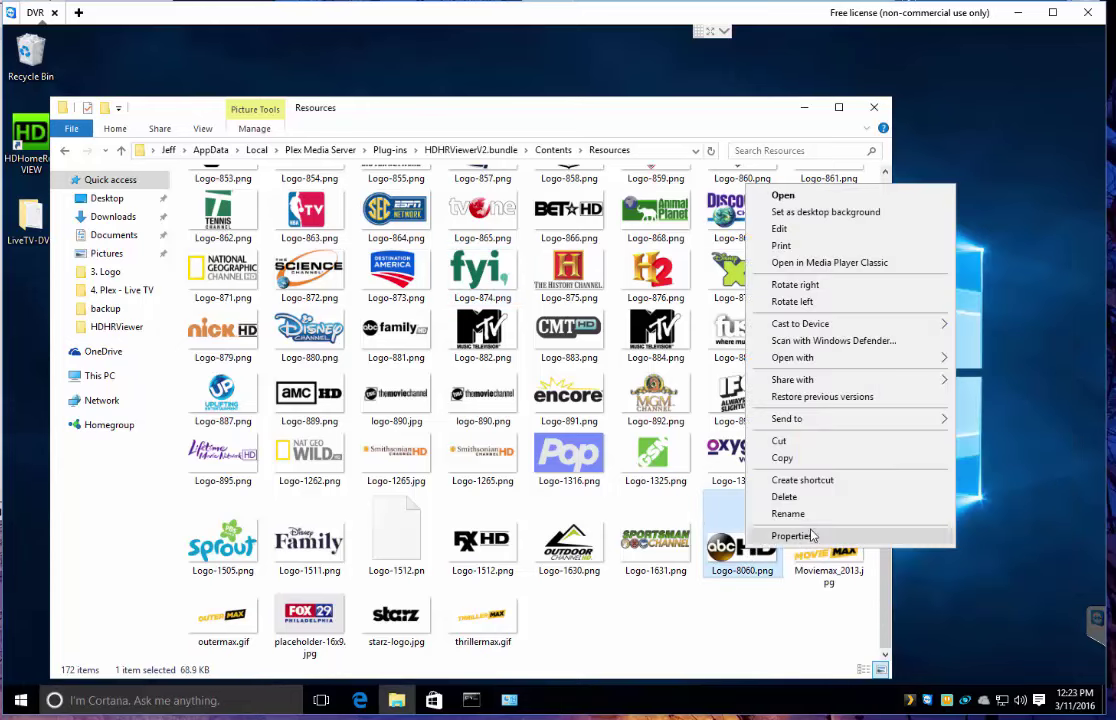
left_click(781, 229)
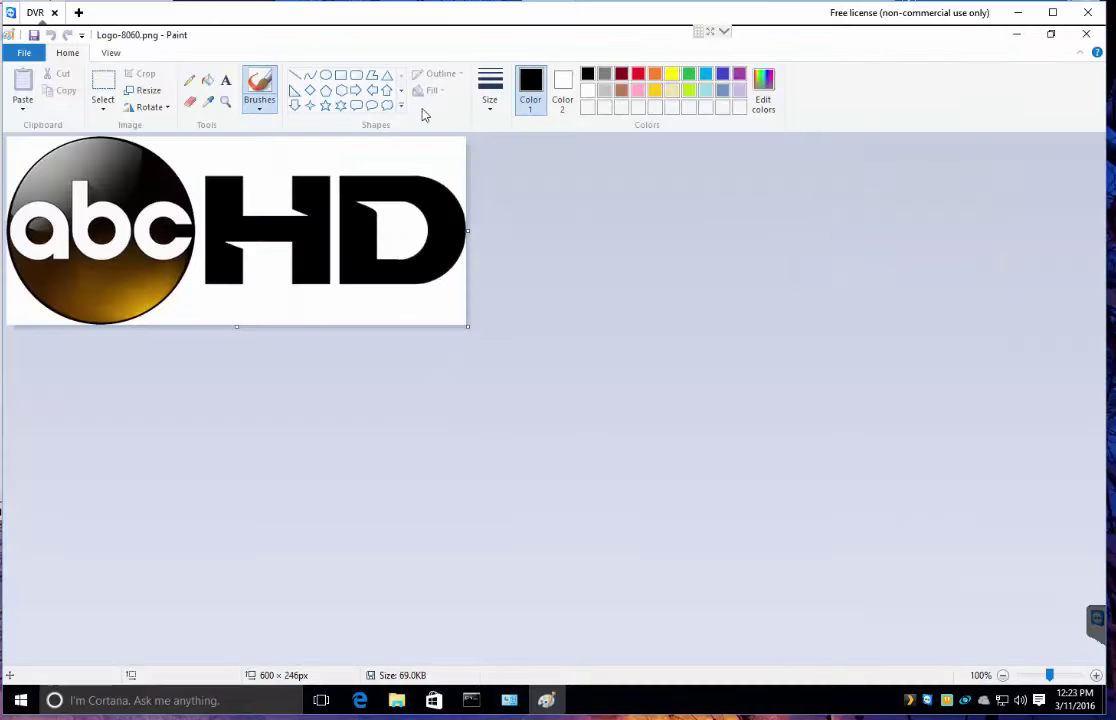
left_click(148, 91)
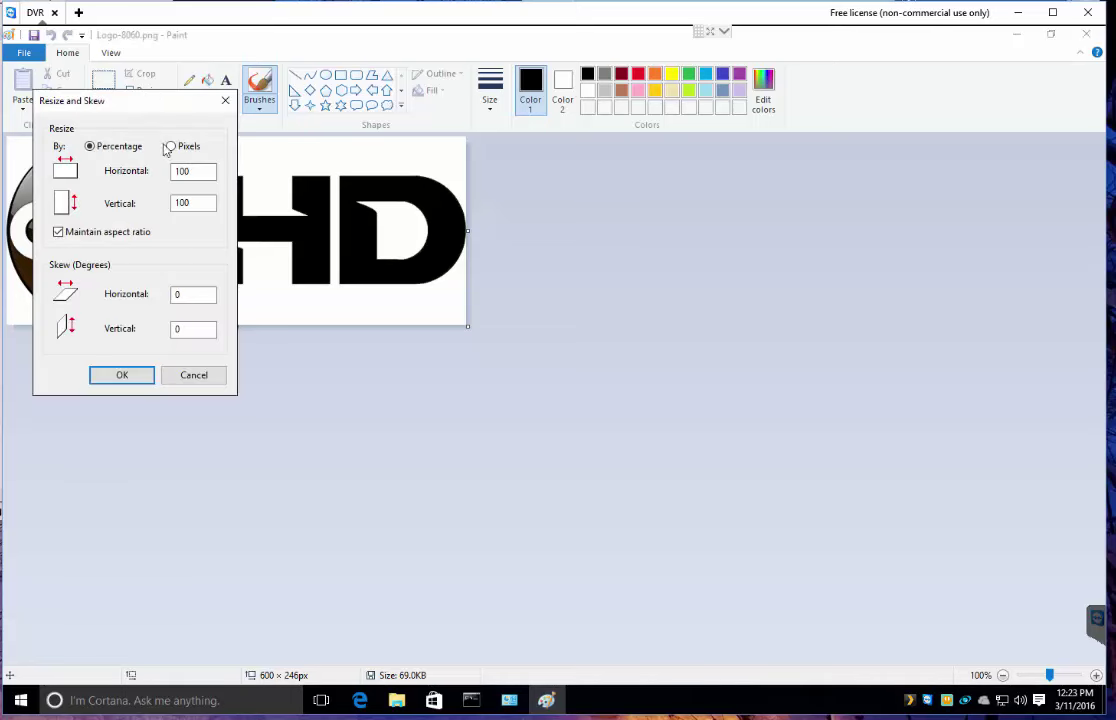
left_click(173, 147)
left_click(196, 174)
double_click(184, 172)
type("244")
double_click(197, 201)
type("1")
double_click(181, 172)
left_click(183, 174)
double_click(200, 171)
type("2")
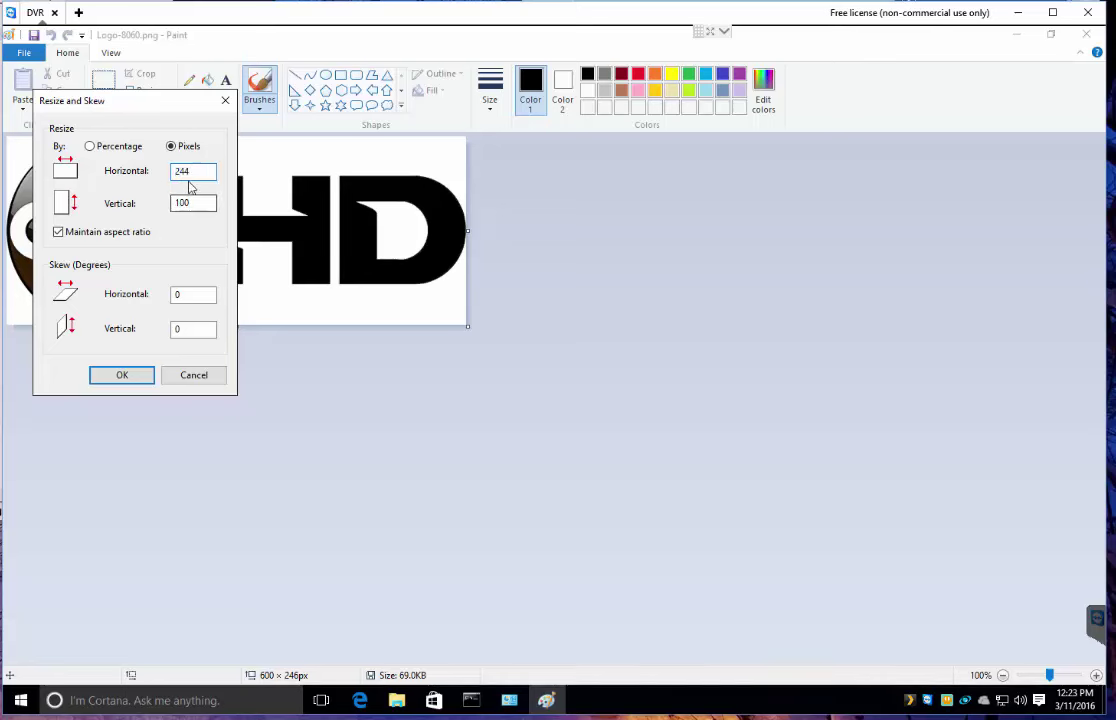
left_click(122, 377)
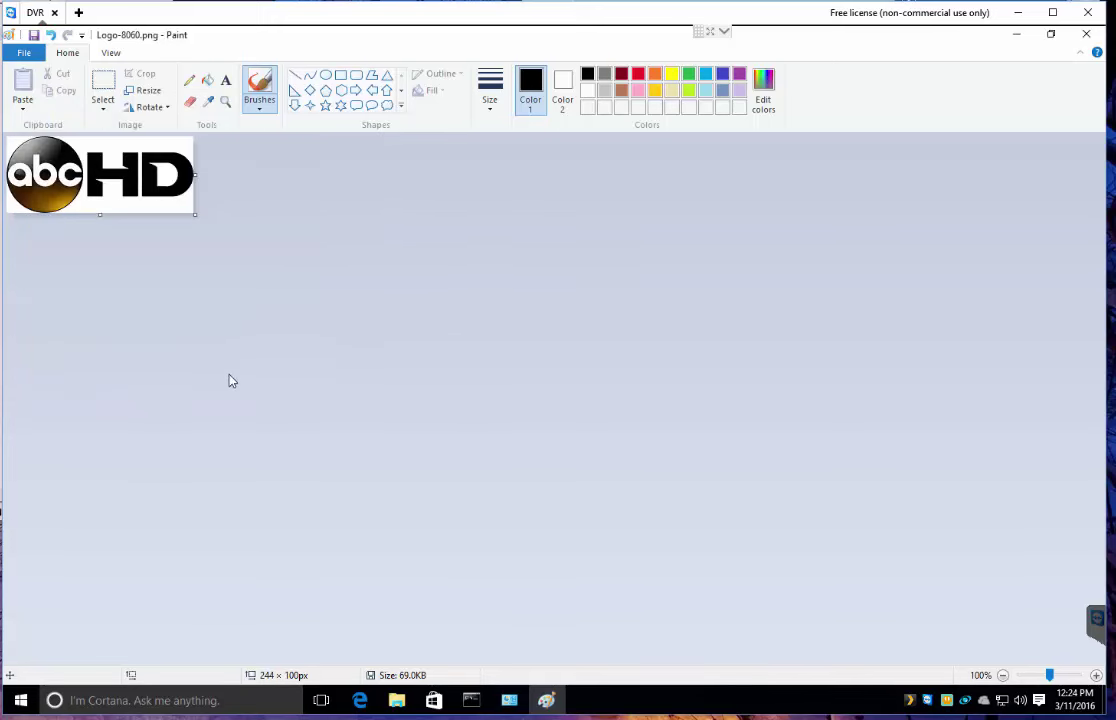
Step: Select the entire ABC HD logo image and cut it off the canvas
key("ctrl+a")
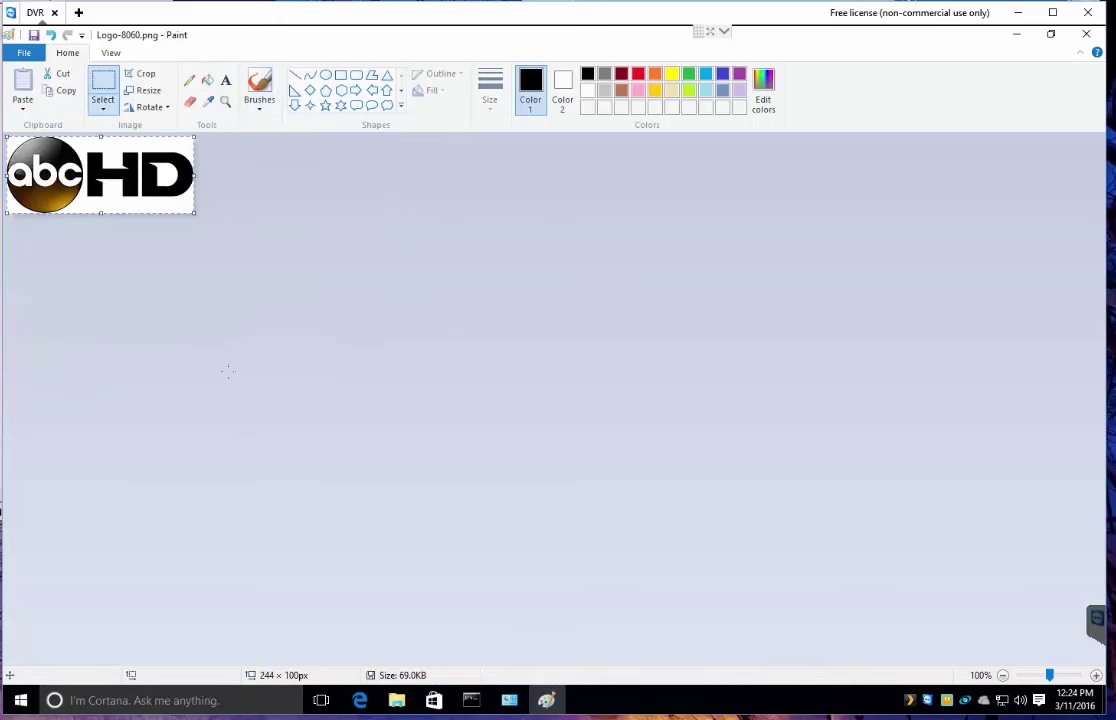
key("ctrl+x")
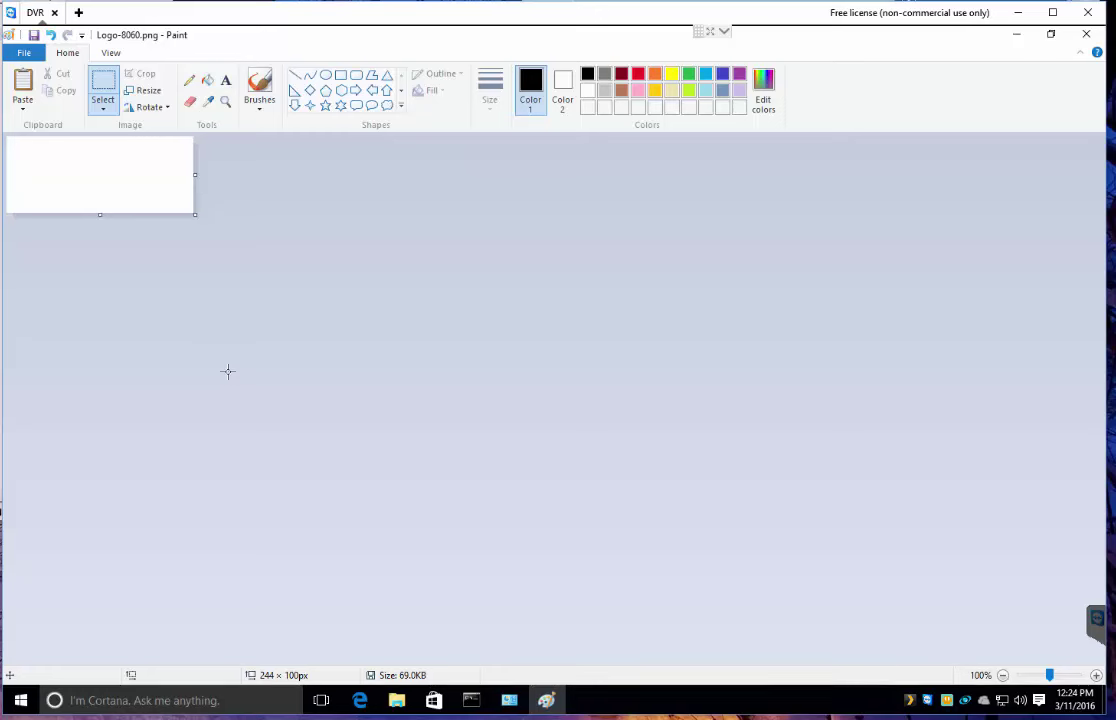
left_click(22, 51)
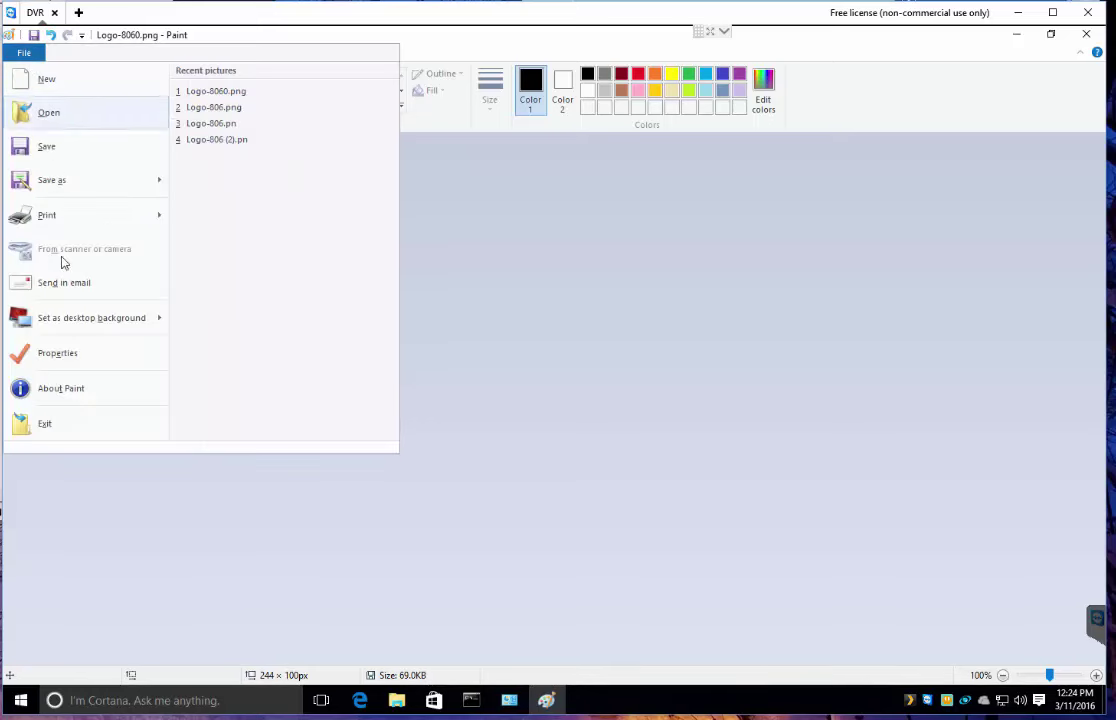
left_click(57, 353)
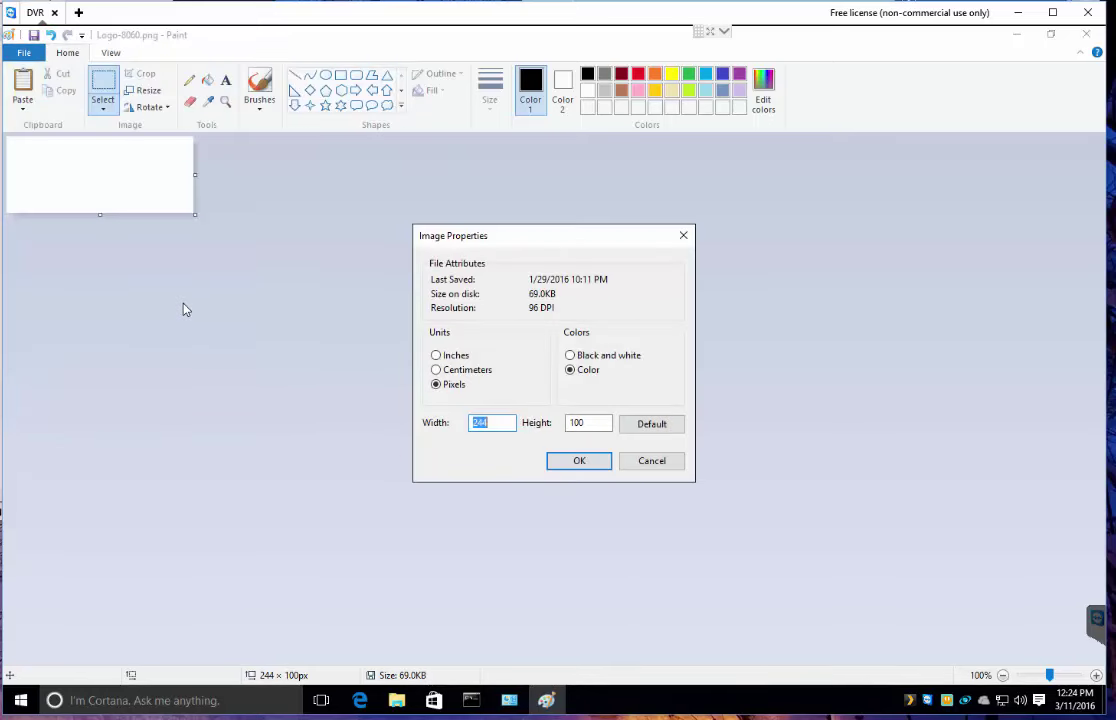
type("1")
key("Tab")
key("Return")
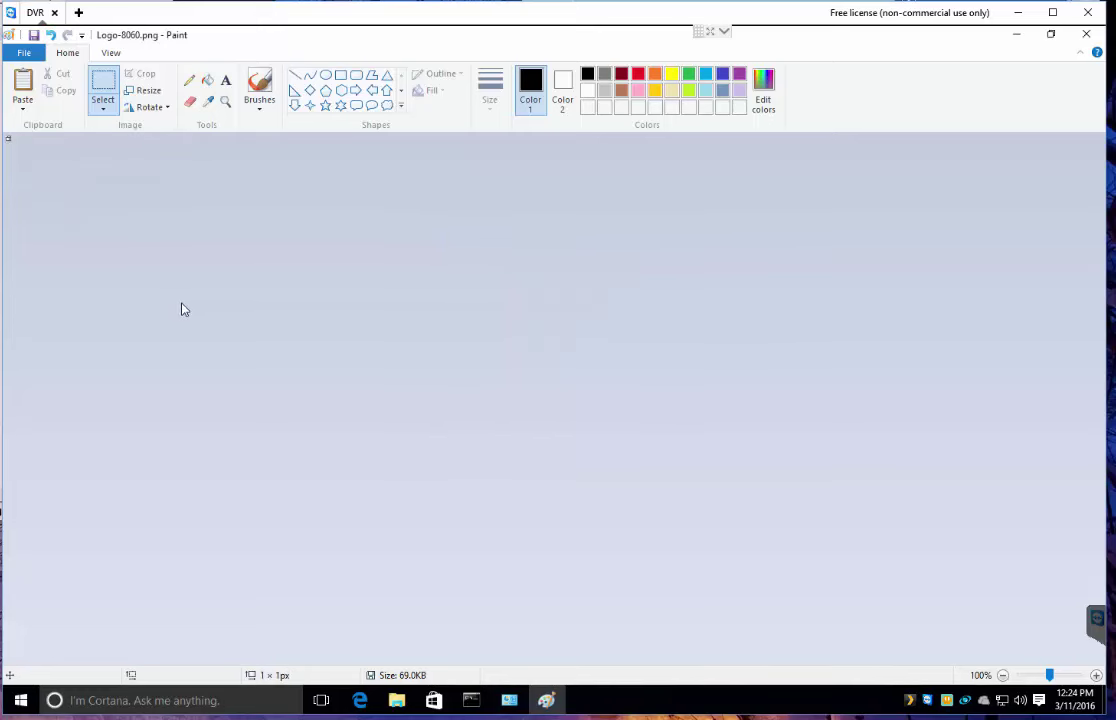
left_click(28, 95)
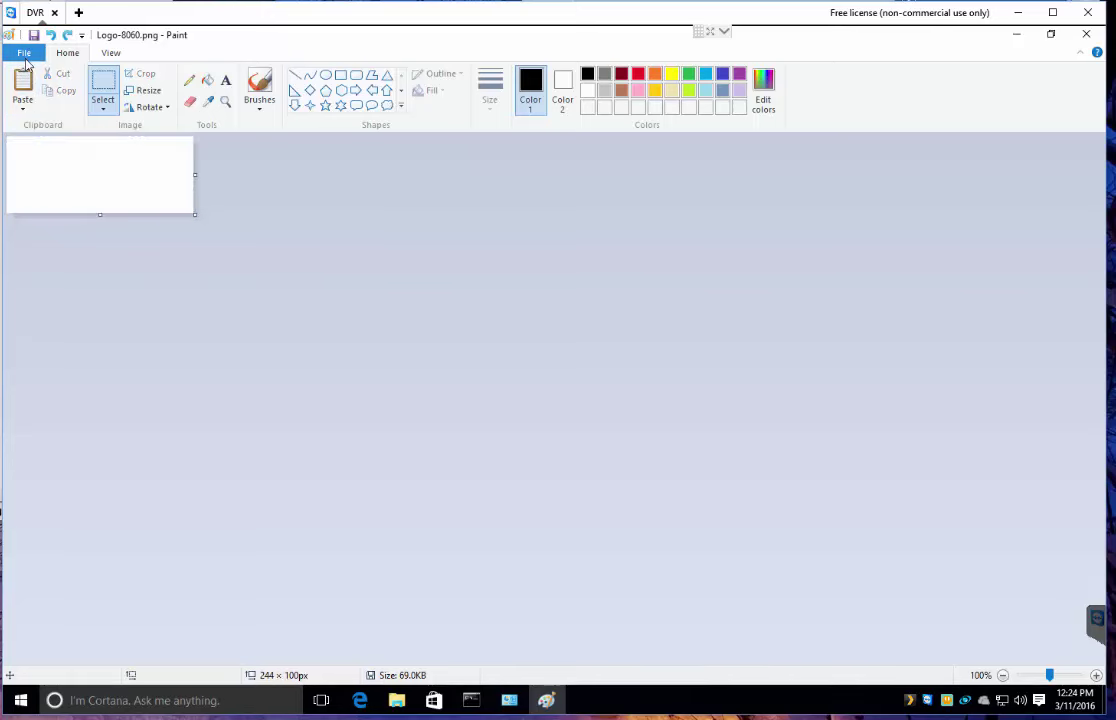
Step: Set the canvas height to 137 pixels in the image properties
left_click(24, 53)
left_click(62, 354)
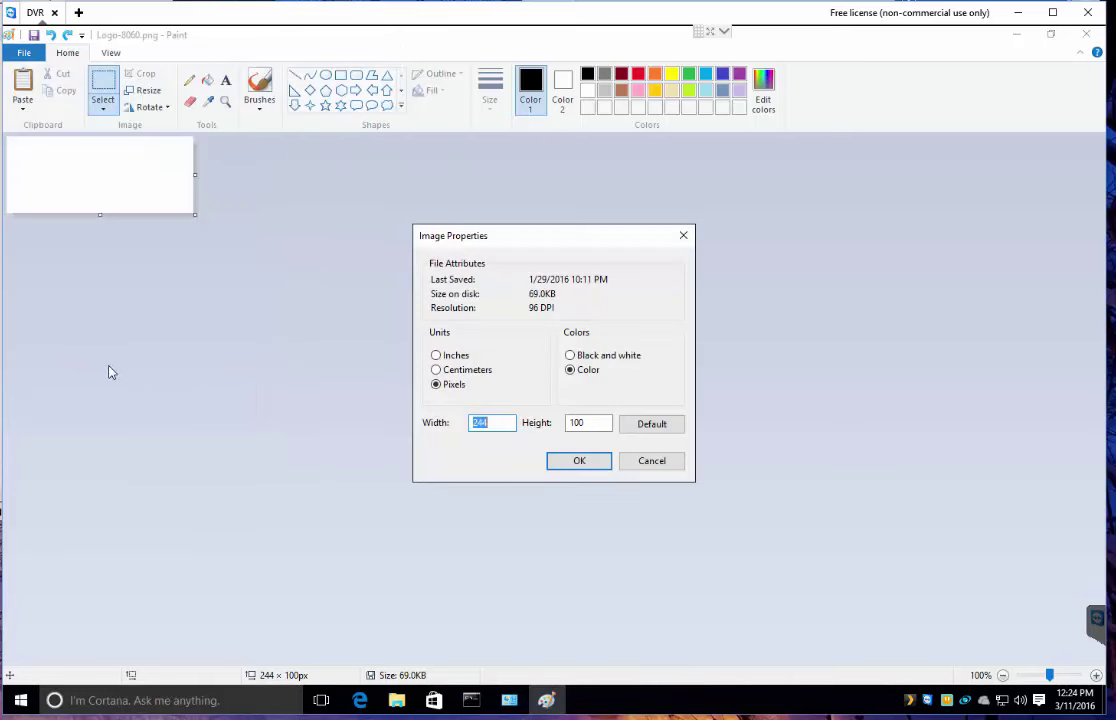
double_click(598, 423)
type("137")
left_click(578, 461)
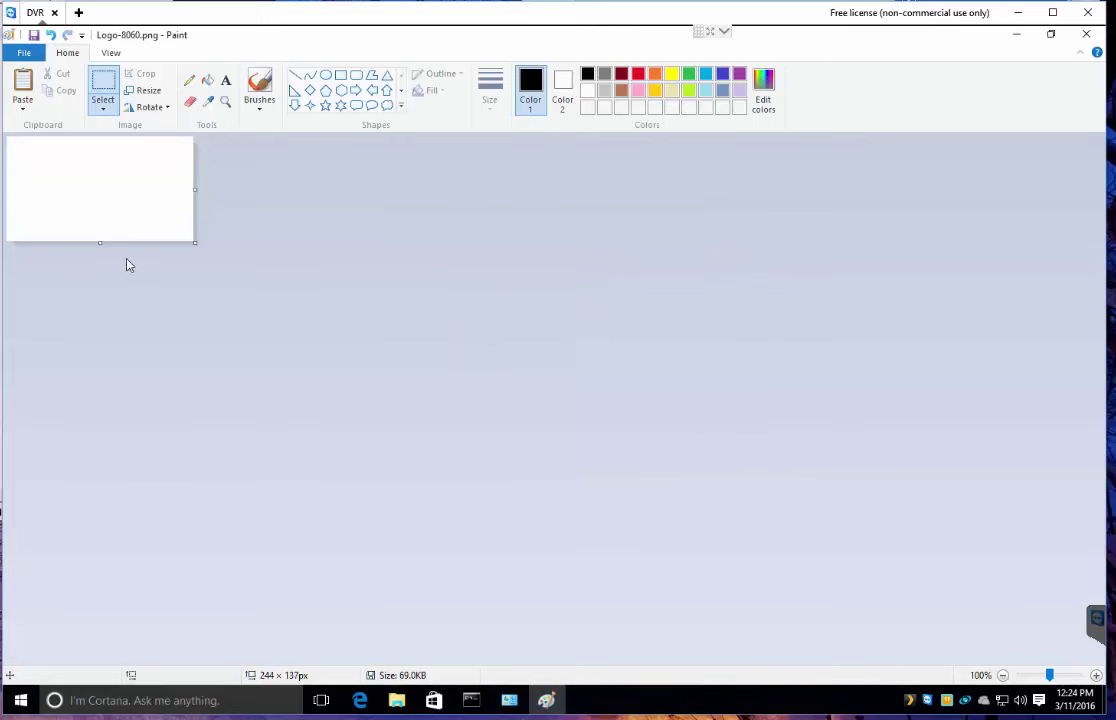
Step: Paste the cut logo back onto the canvas and nudge it down until it is vertically centred
key("ctrl+v")
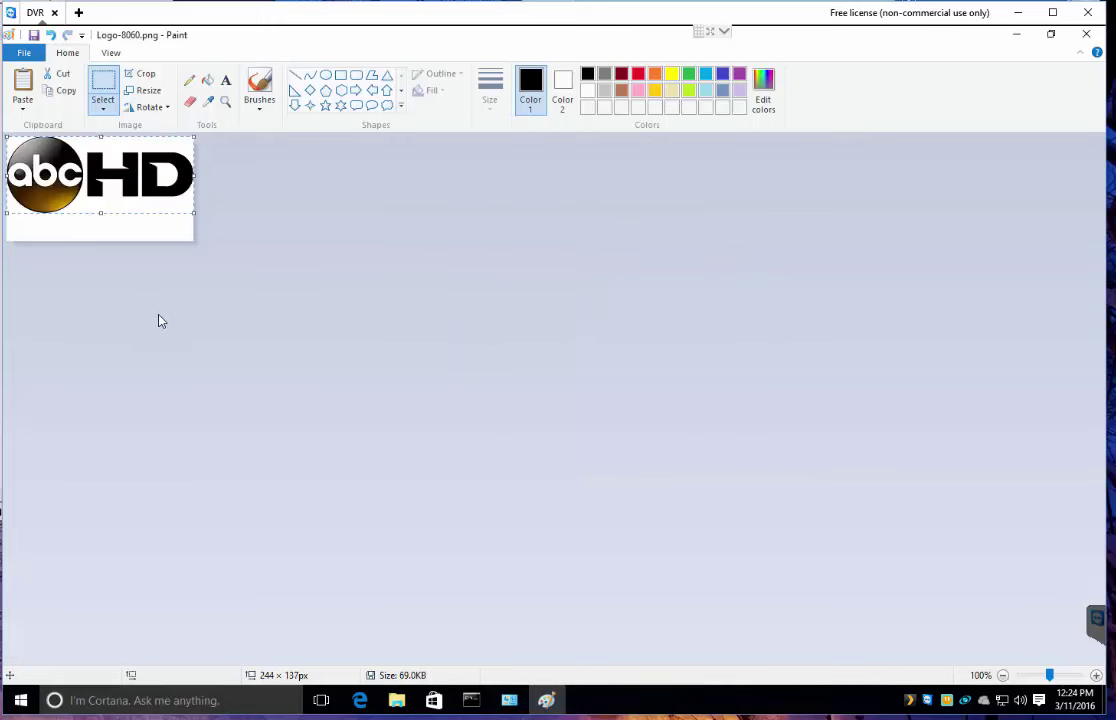
key("Down")
key("Down")
key("Down")
key("Down")
key("Down")
key("Down")
key("Down")
key("Down")
key("Down")
key("Down")
key("Down")
key("Down")
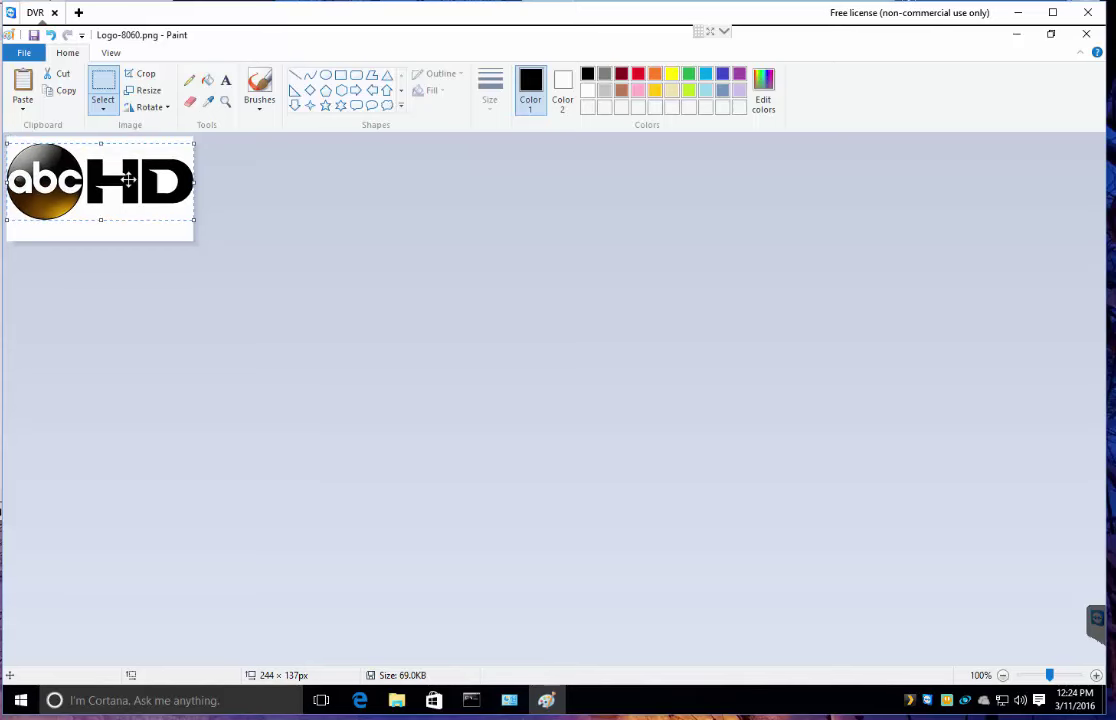
key("Down")
key("Down")
key("Down")
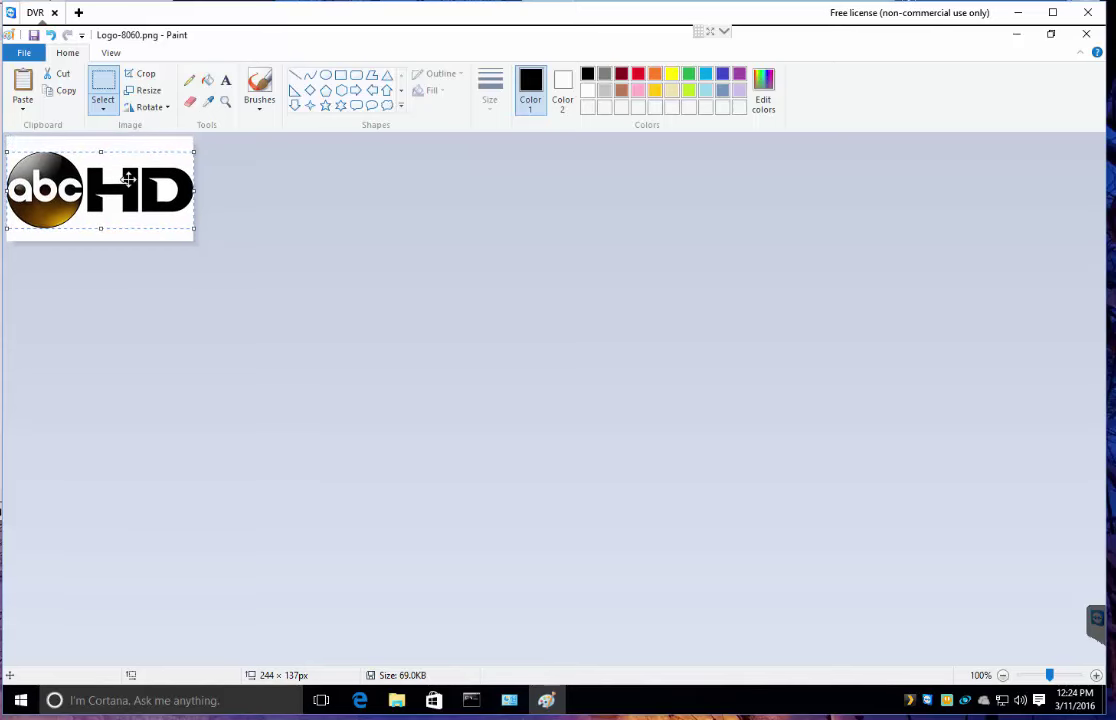
Step: Deselect the pasted logo and close Paint, saving the changes to Logo-8060.png
left_click(296, 347)
left_click(1086, 34)
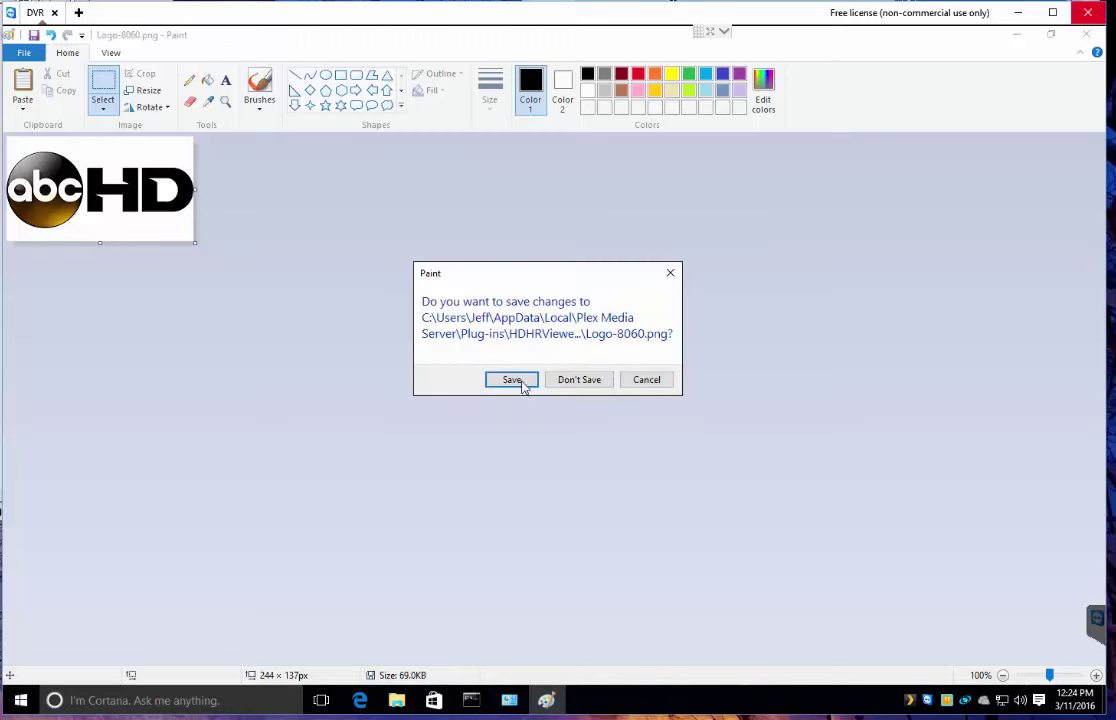
left_click(521, 381)
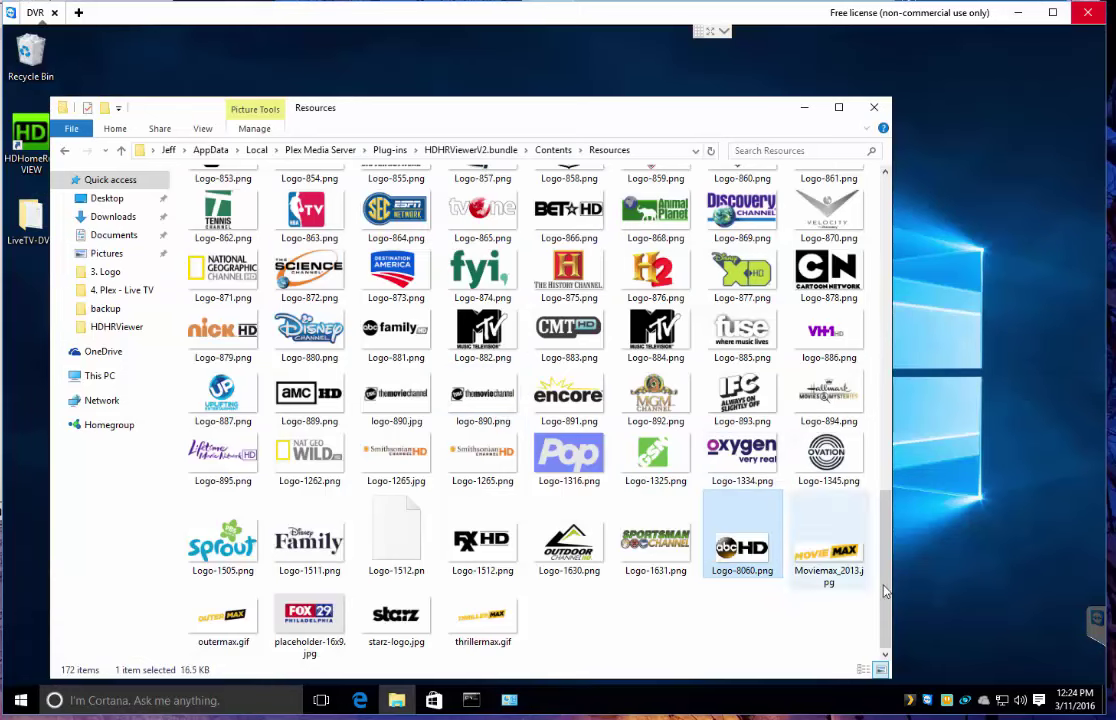
Step: Find the existing Logo-806.png in the Resources folder and rename it to Logo-8061.png
left_click_drag(884, 592, 886, 422)
left_click(846, 345)
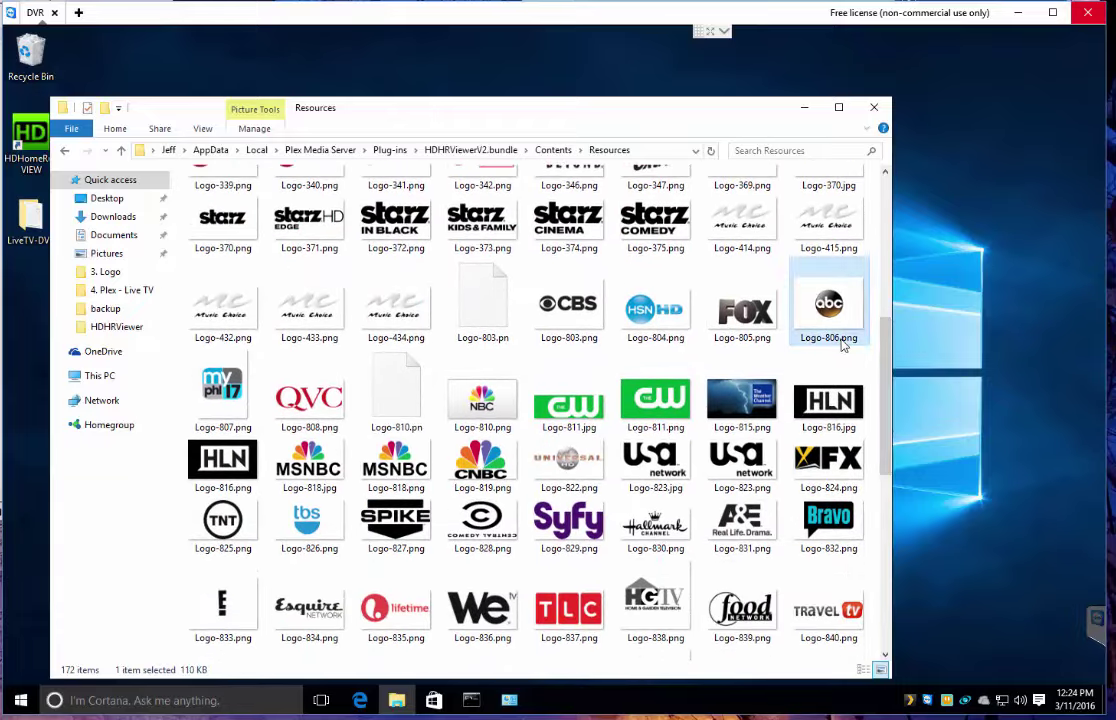
left_click(846, 338)
key("Right")
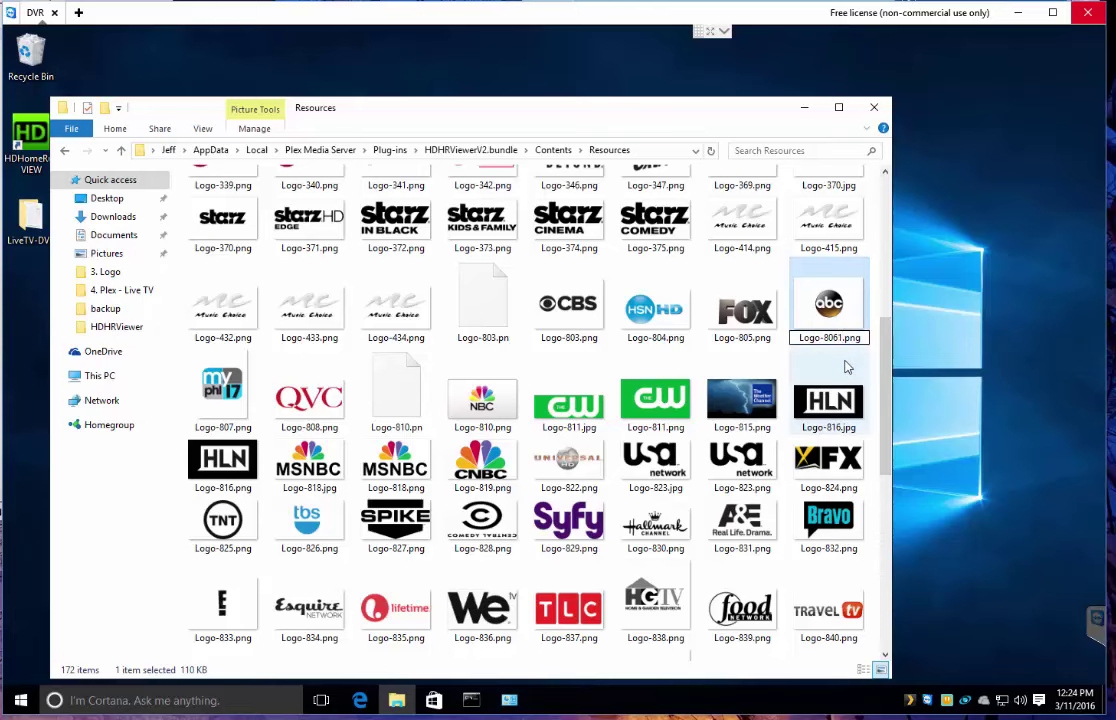
key("Return")
Step: Rename the edited Logo-8060.png to Logo-806.png
scroll(859, 625, "down", 1)
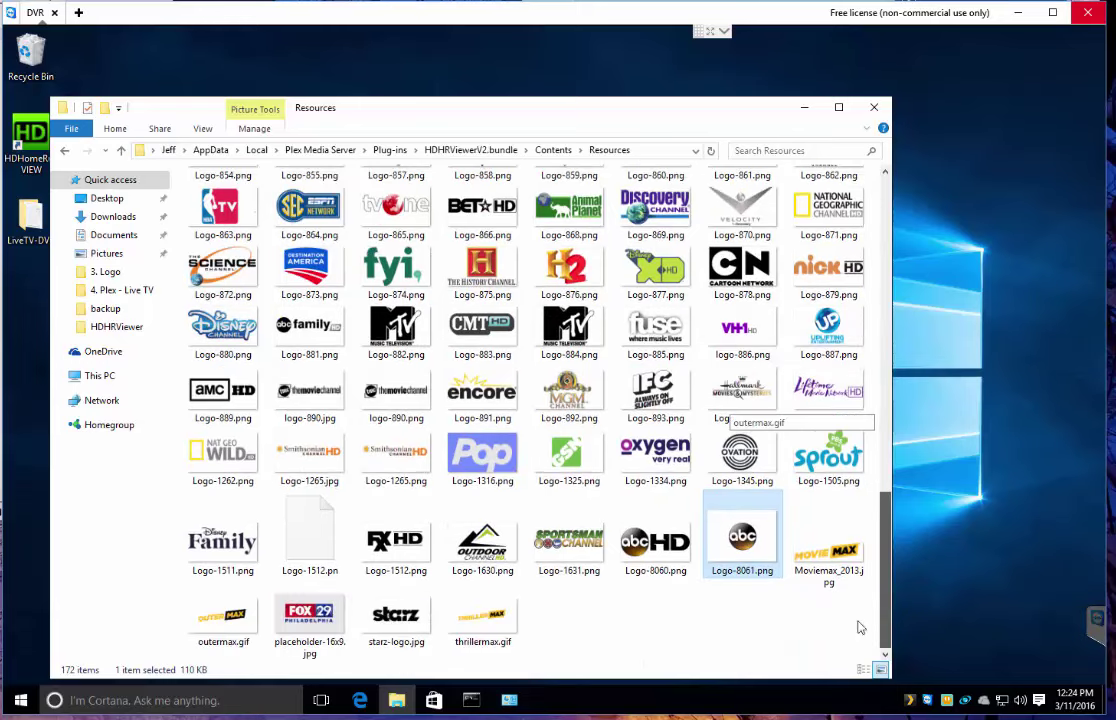
left_click(676, 550)
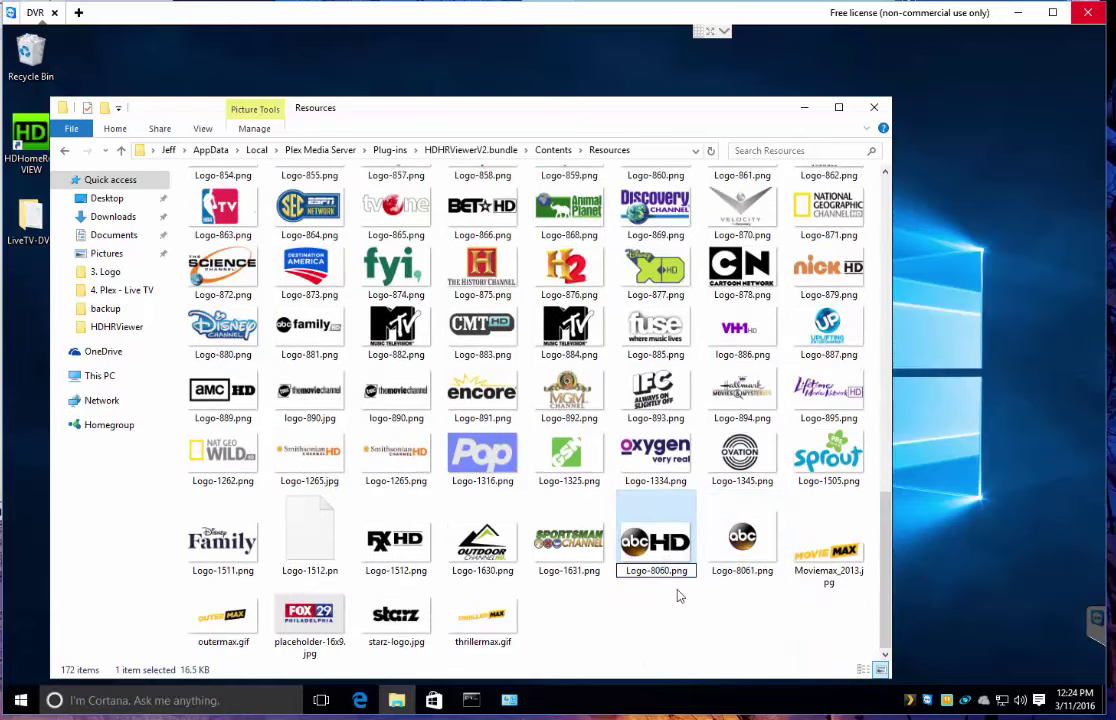
key("Delete")
key("ctrl+z")
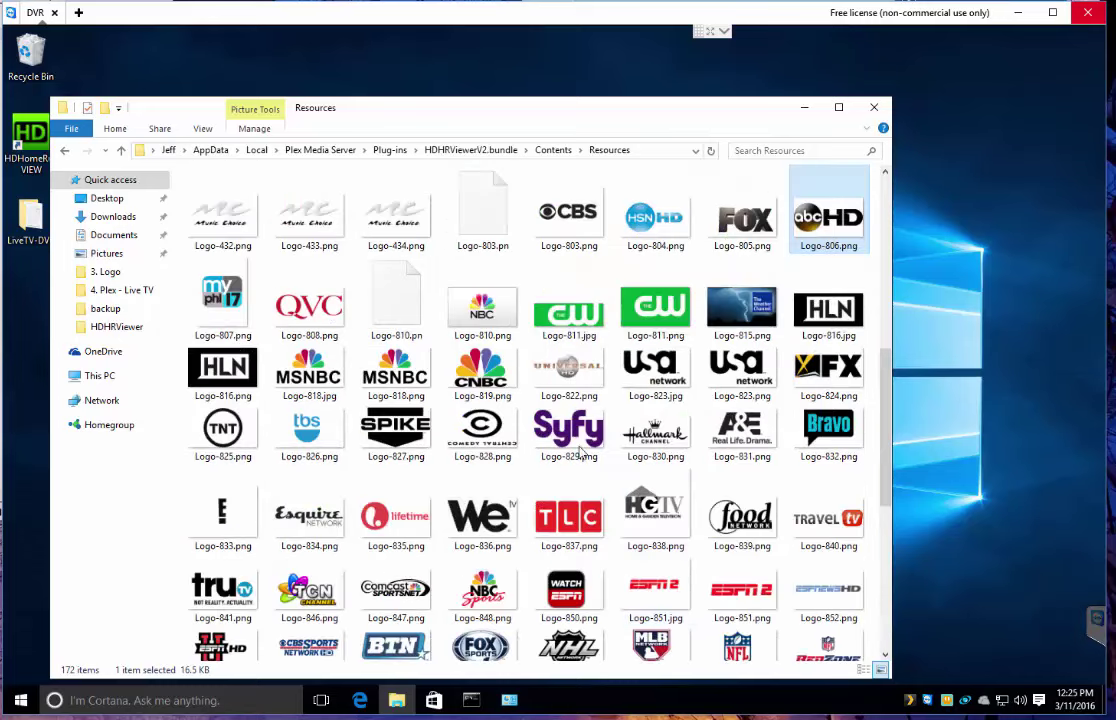
Step: Switch to Plex in the browser and check the channel 806 logo against its neighbours in the All Channels list
key("alt+Tab")
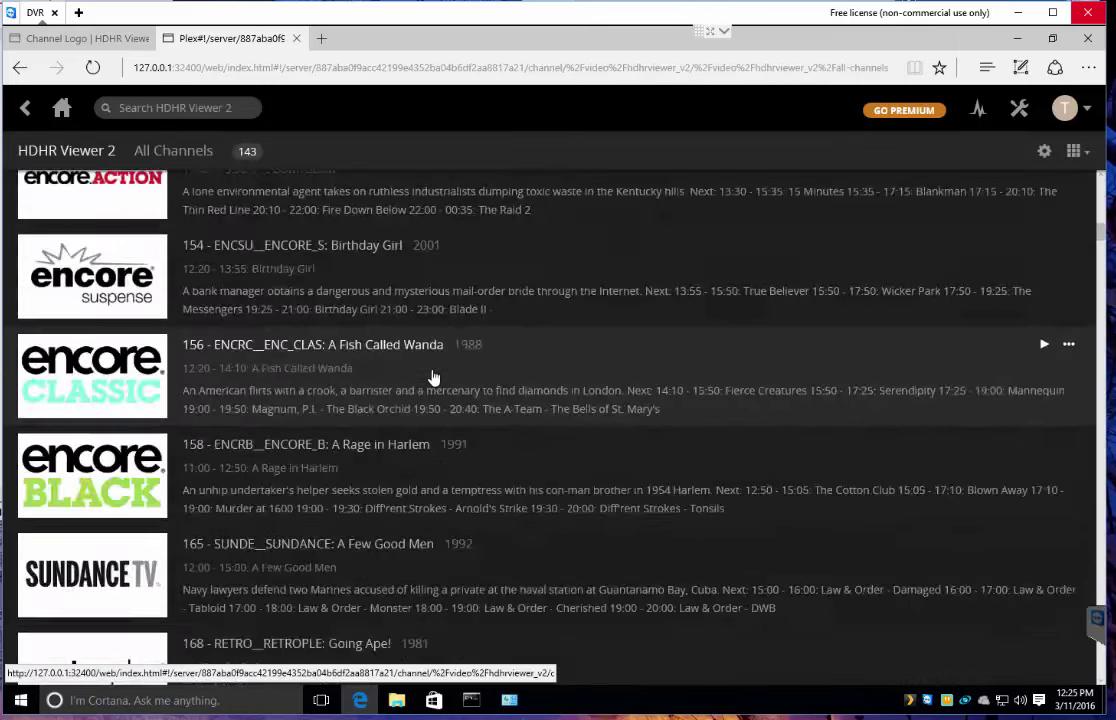
scroll(433, 375, "down", 15)
scroll(429, 360, "down", 20)
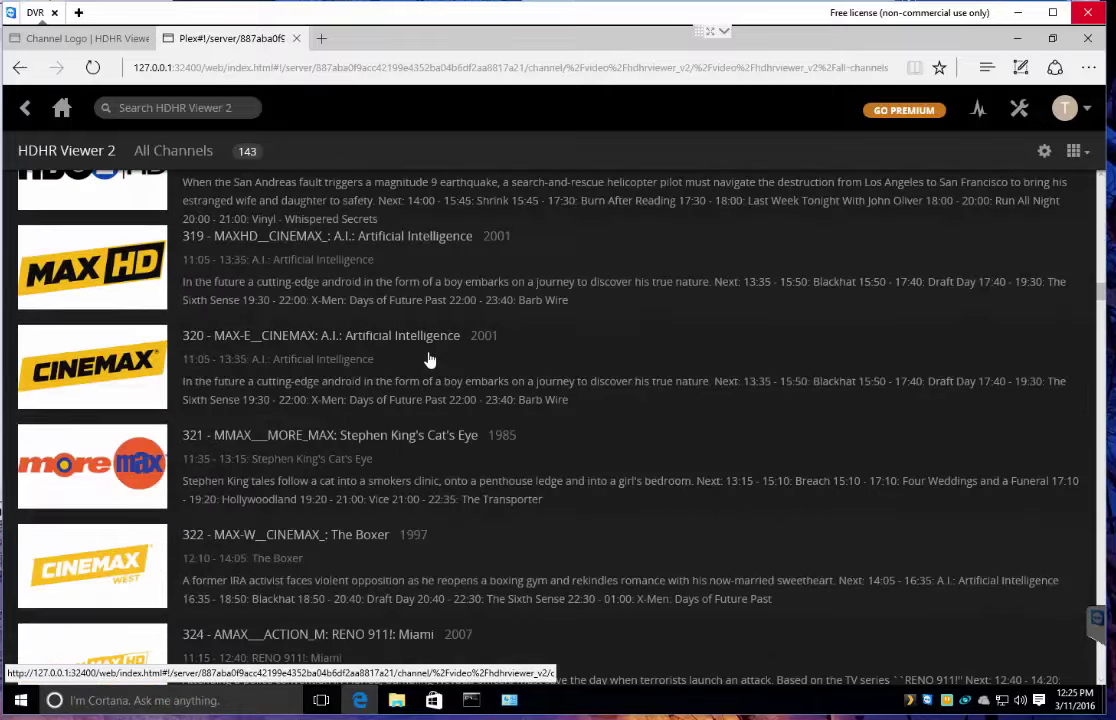
scroll(427, 367, "down", 20)
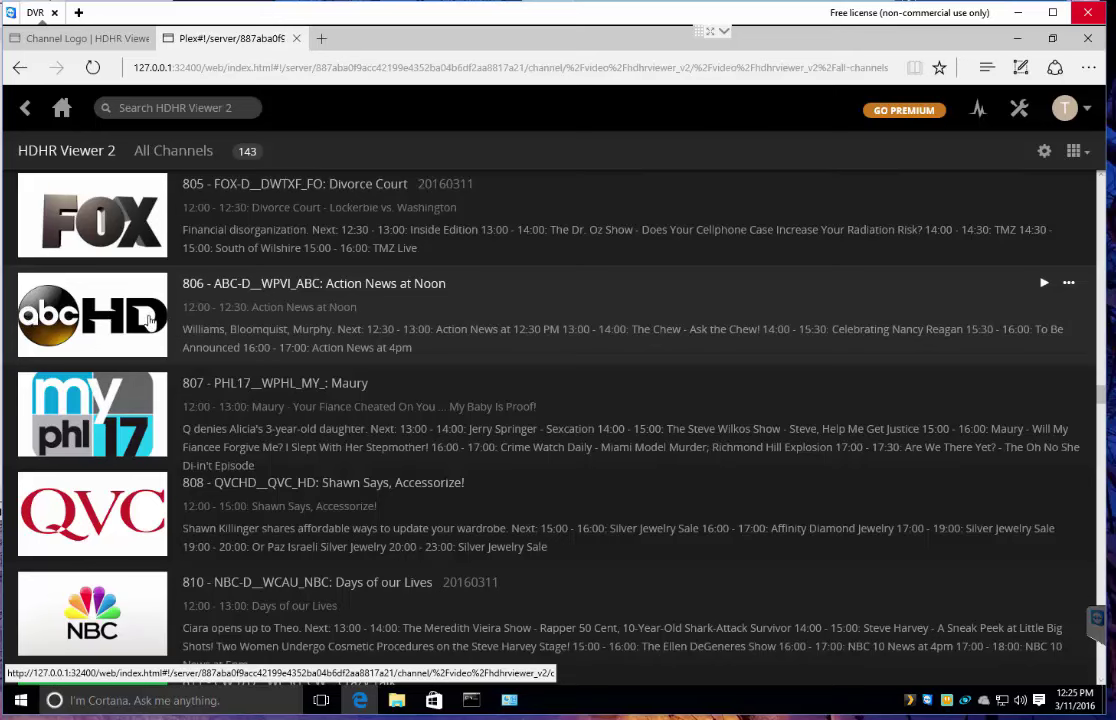
scroll(149, 250, "up", 2)
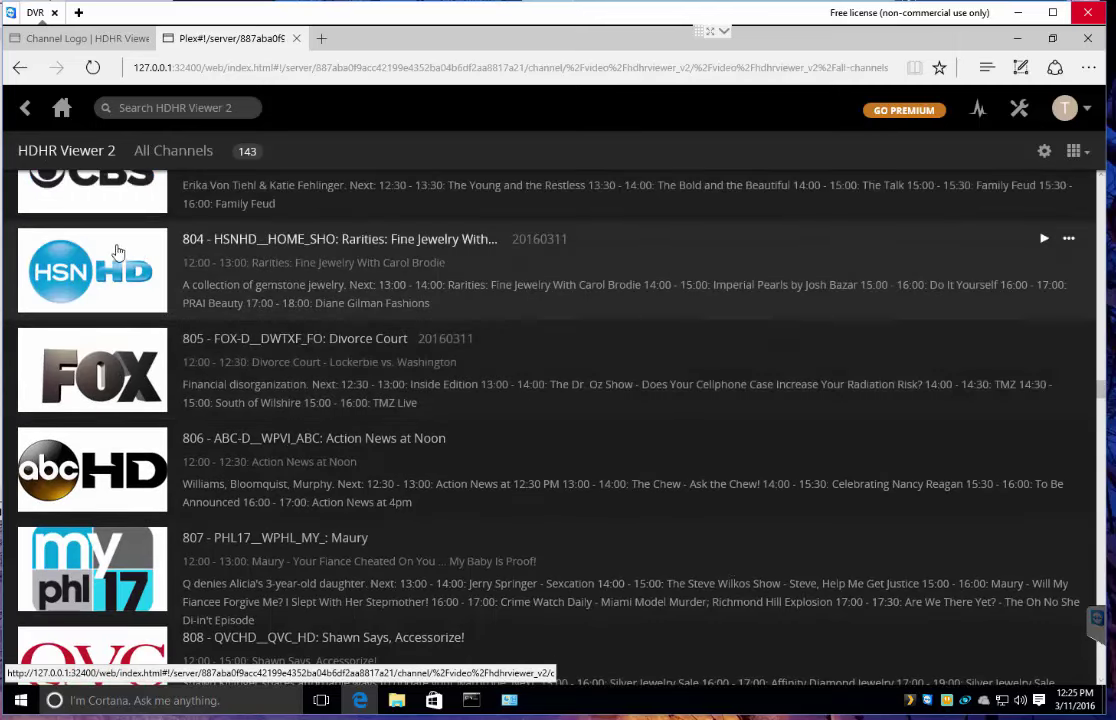
scroll(103, 255, "up", 1)
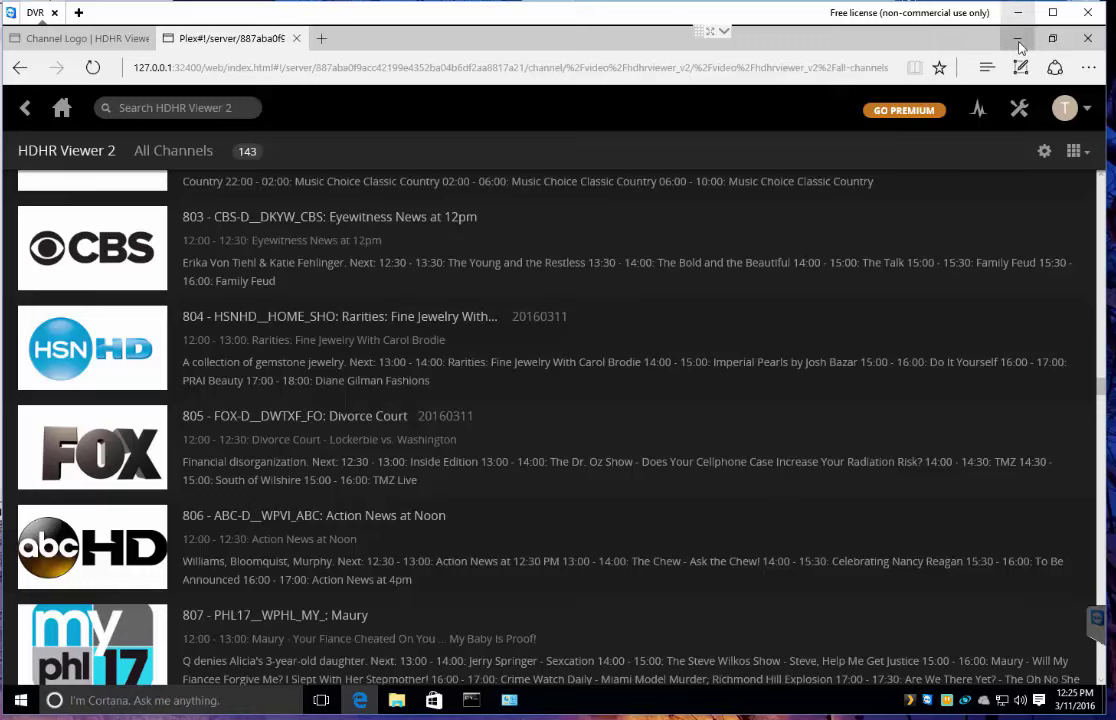
Step: Return to the Resources folder and rename the ABC HD Logo-806.png to Logo-806.pg, accepting the extension change
left_click(1017, 38)
scroll(798, 256, "up", 10)
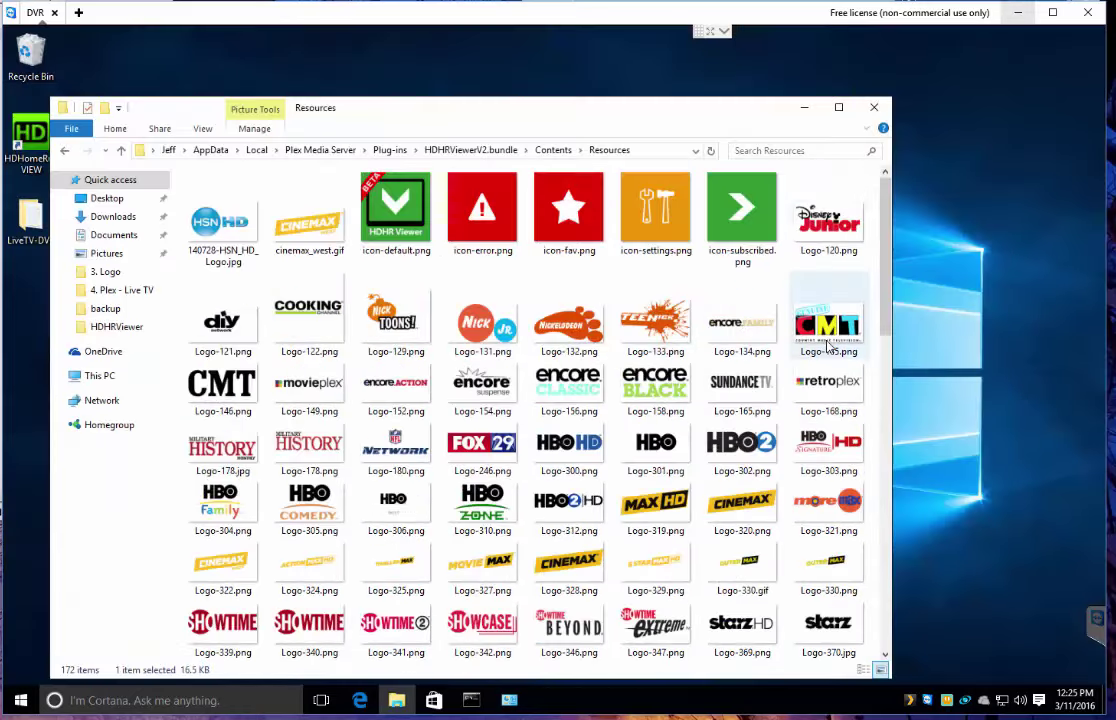
scroll(833, 352, "down", 15)
scroll(825, 350, "up", 6)
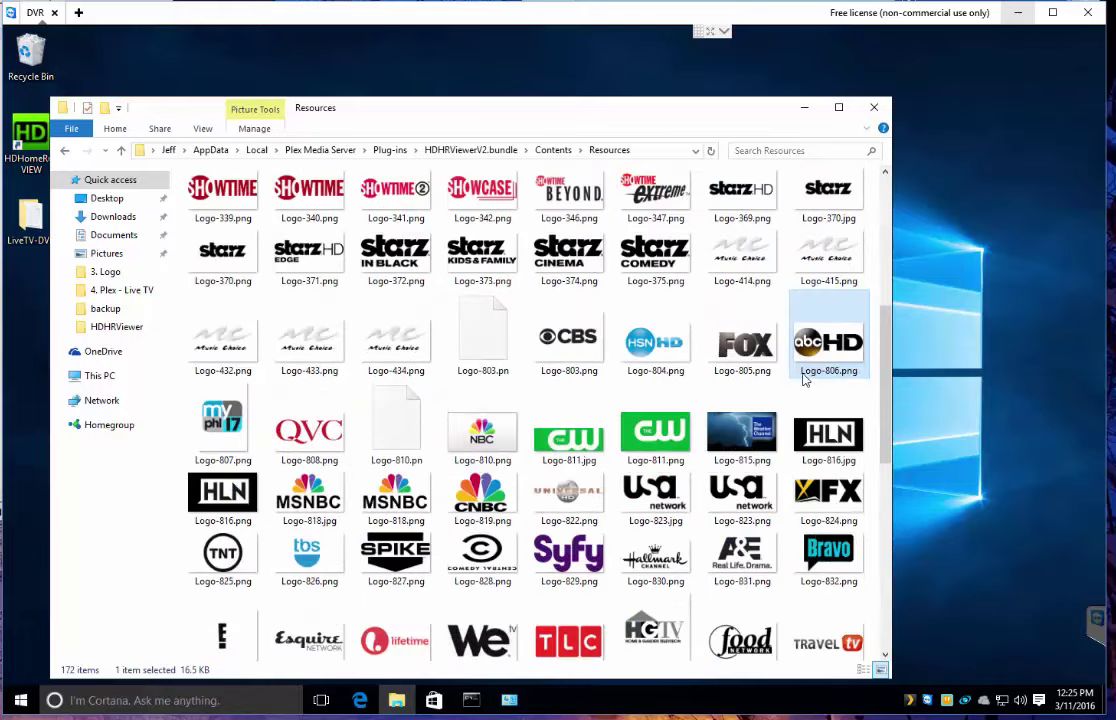
left_click(840, 372)
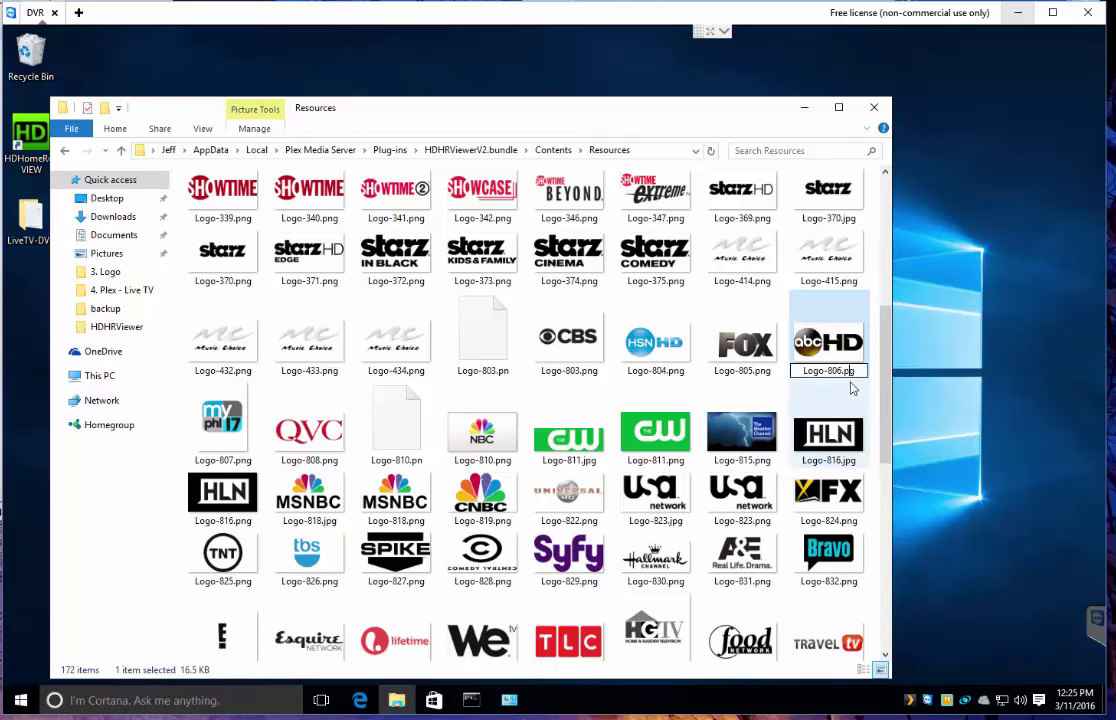
key("Return")
key("Return")
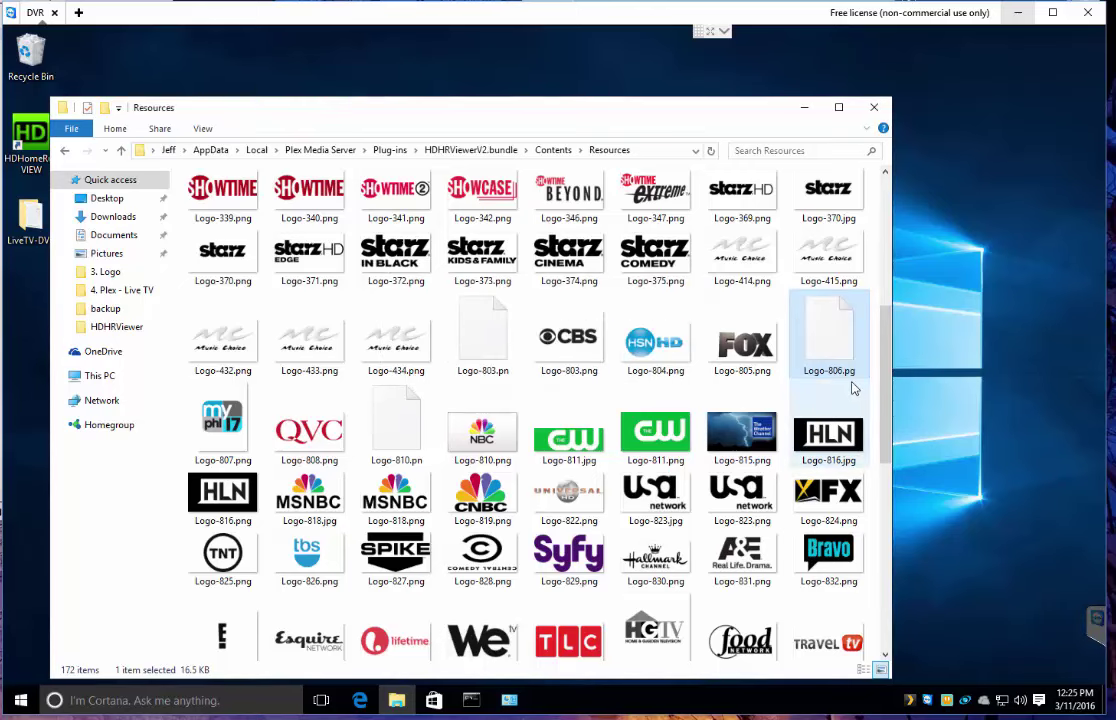
Step: Rename the round ABC logo Logo-8061.png back to Logo-806.png
scroll(760, 560, "down", 10)
left_click(757, 578)
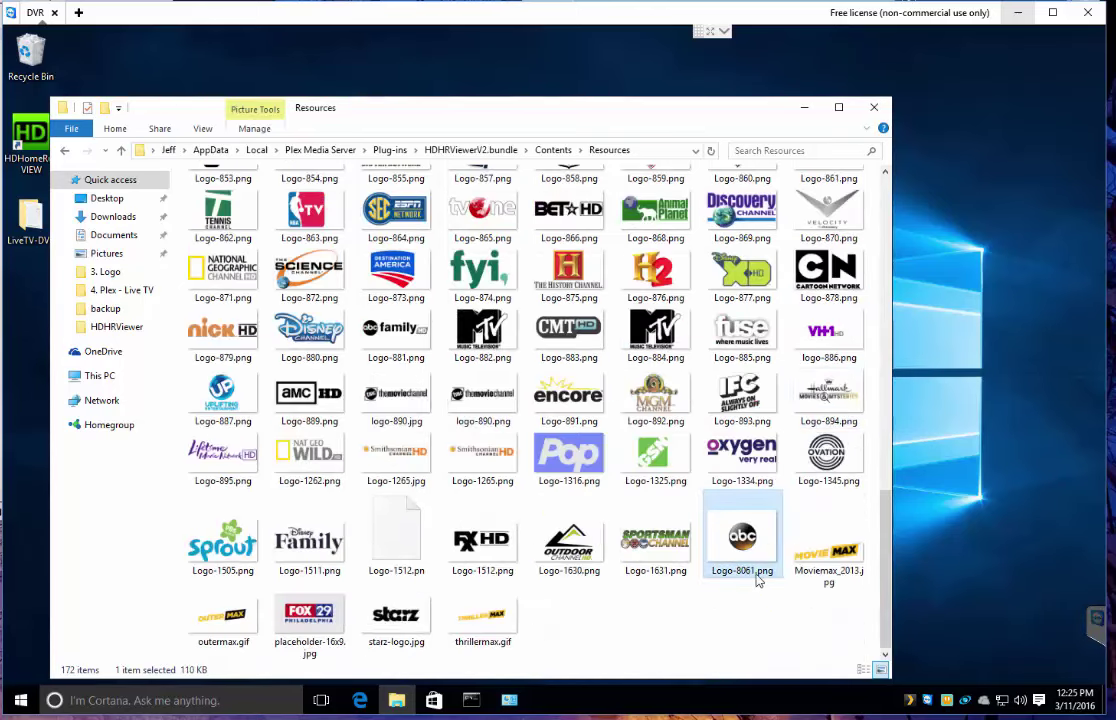
left_click(751, 571)
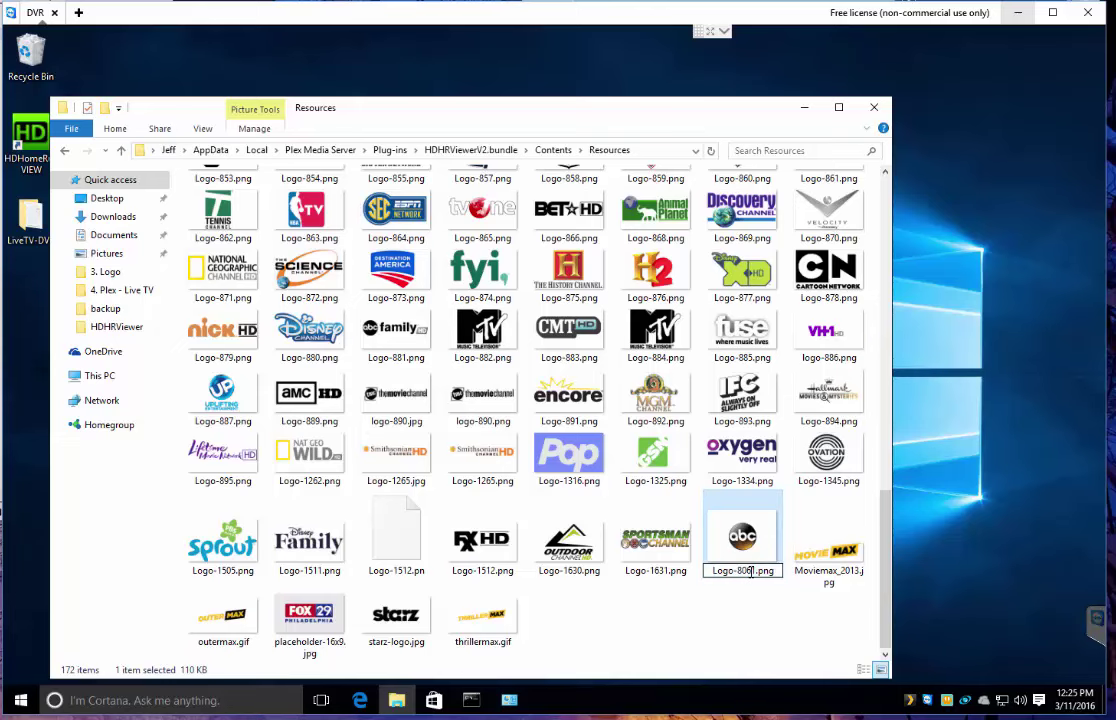
key("BackSpace")
key("Return")
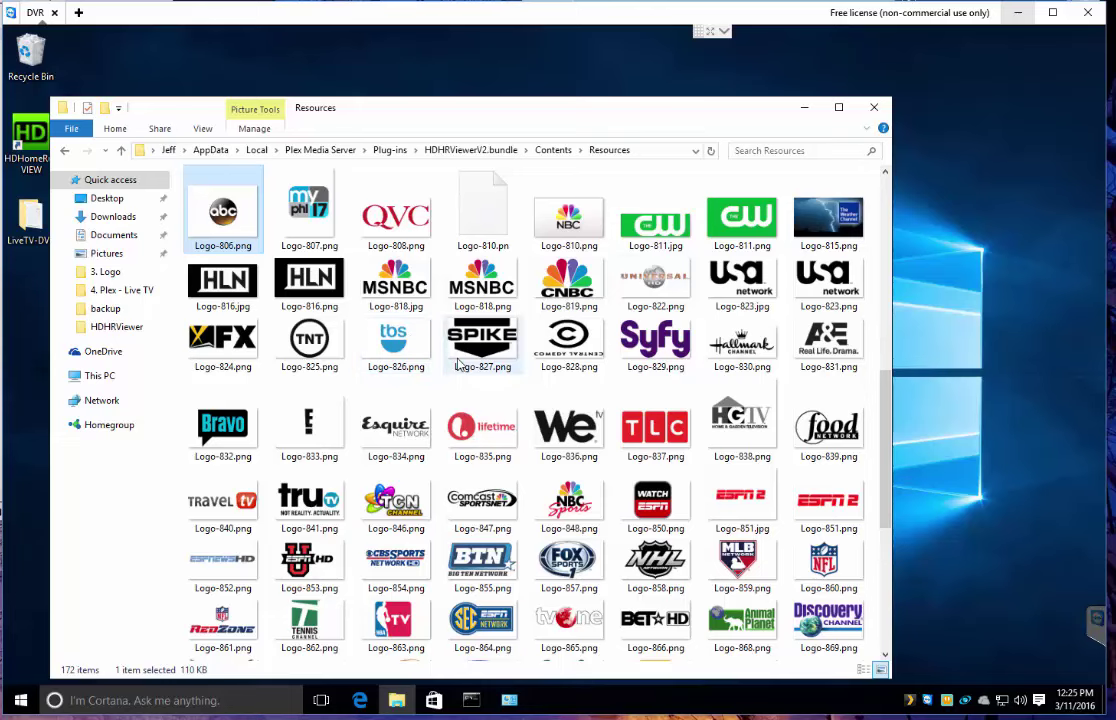
scroll(352, 277, "up", 3)
scroll(352, 277, "up", 2)
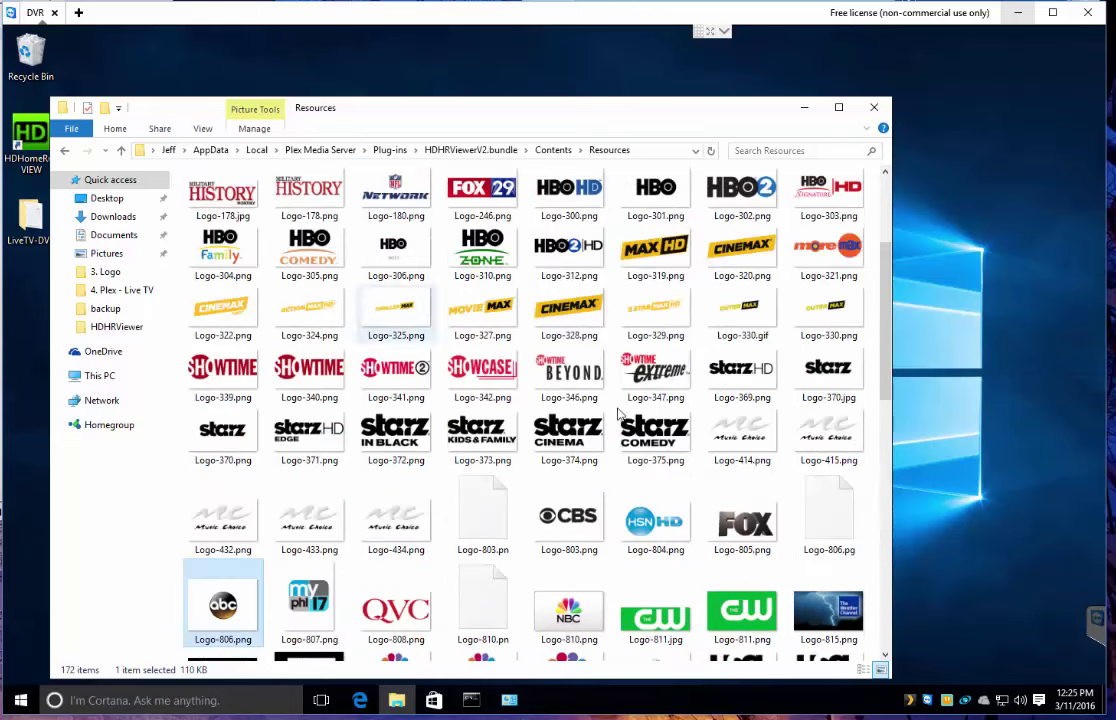
right_click(662, 526)
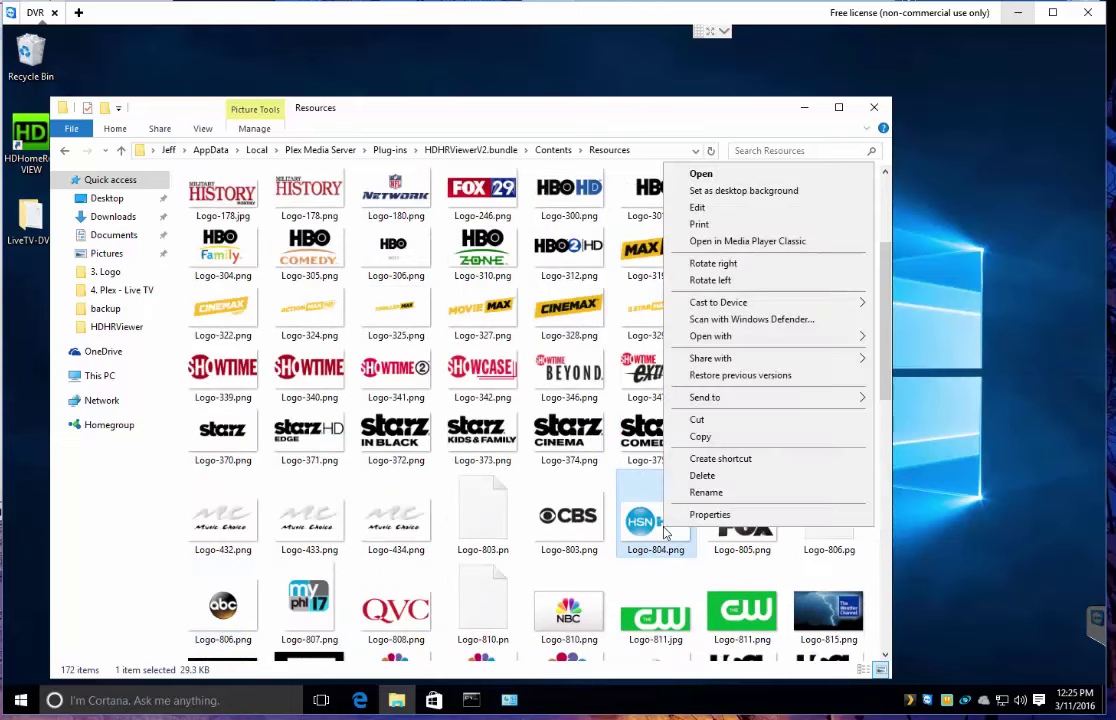
left_click(700, 224)
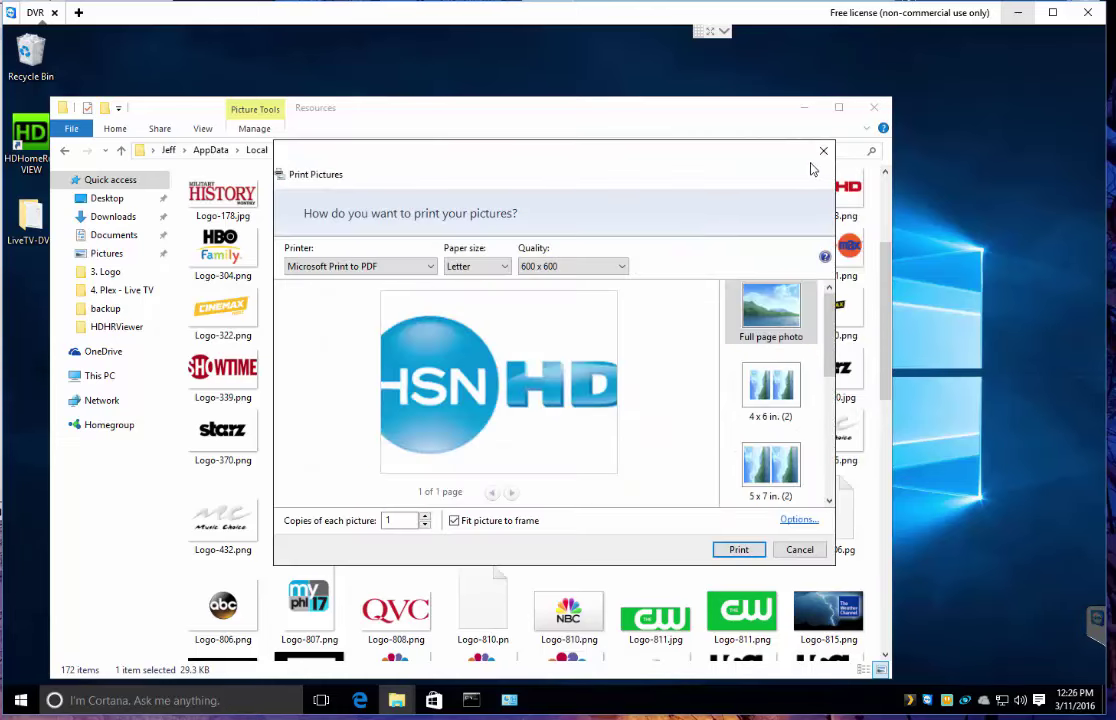
left_click(823, 151)
Step: Open Logo-804.png for editing in Paint
right_click(659, 500)
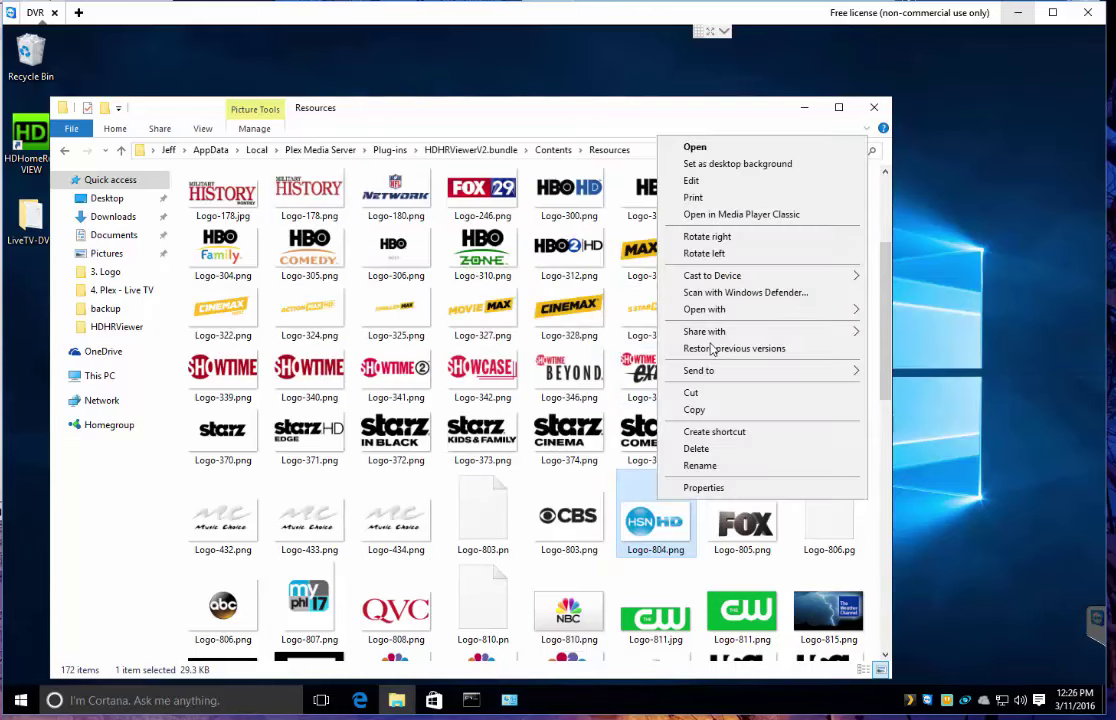
left_click(703, 181)
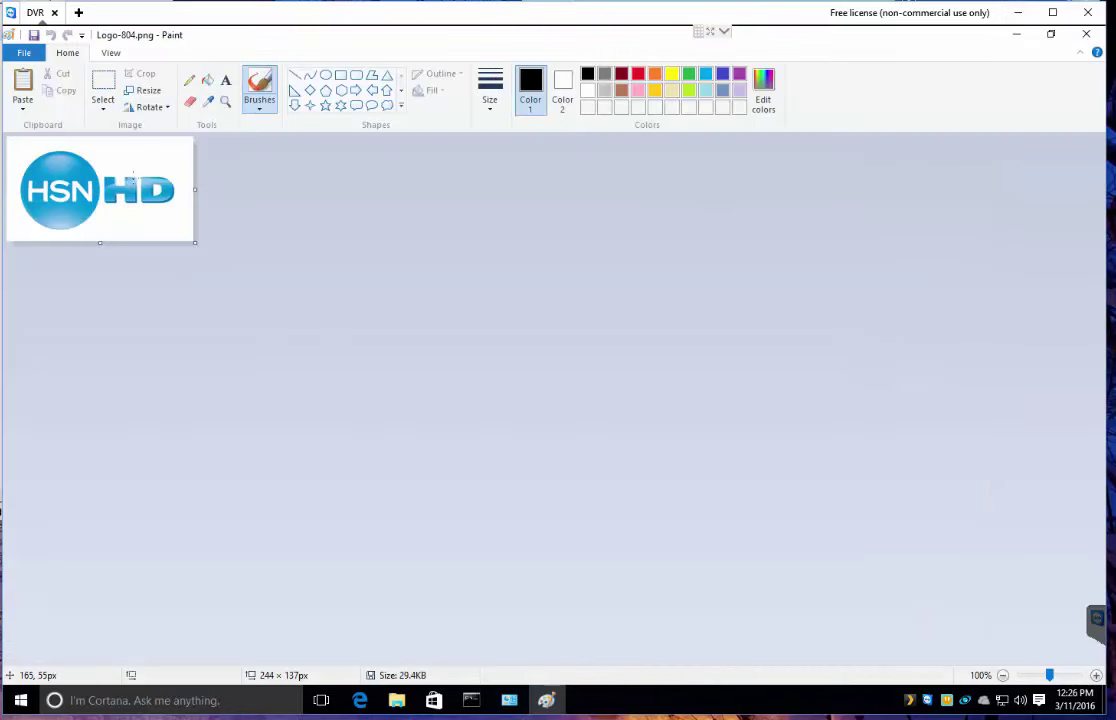
Step: Copy a blank white area above the HD lettering and paste it over the lettering so only the round HSN logo remains
left_click(103, 85)
left_click_drag(101, 144, 181, 160)
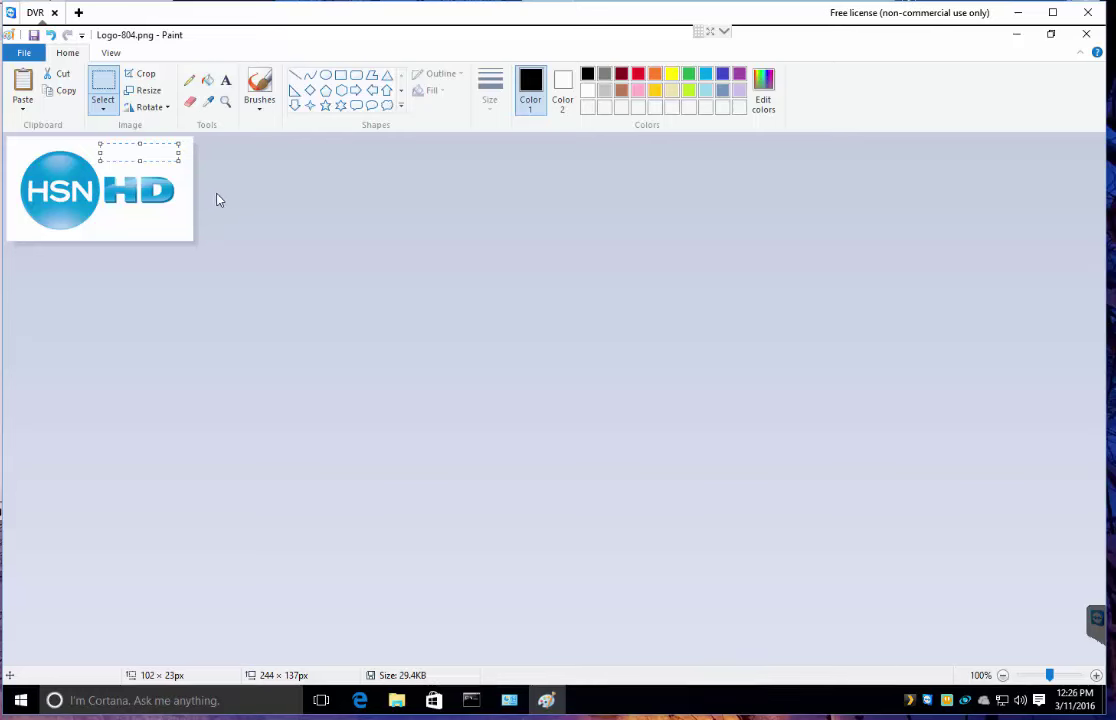
key("ctrl+v")
left_click_drag(42, 143, 97, 231)
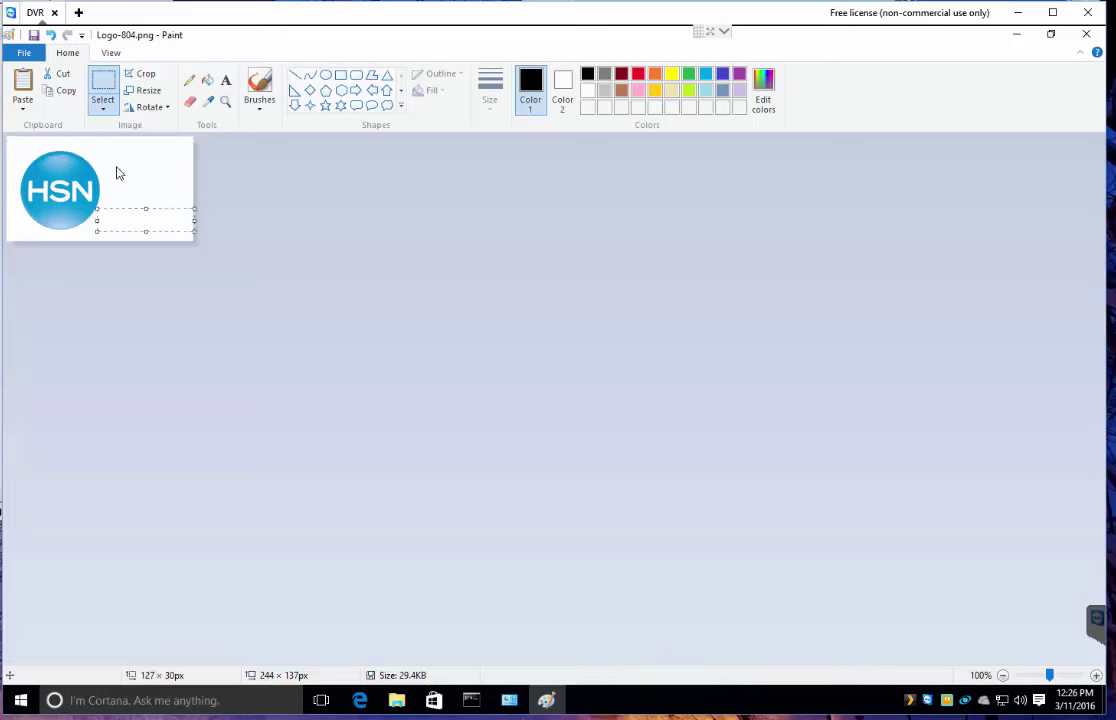
Step: Move the round HSN logo to the middle of the canvas and save Logo-804.png, closing Paint
left_click(110, 88)
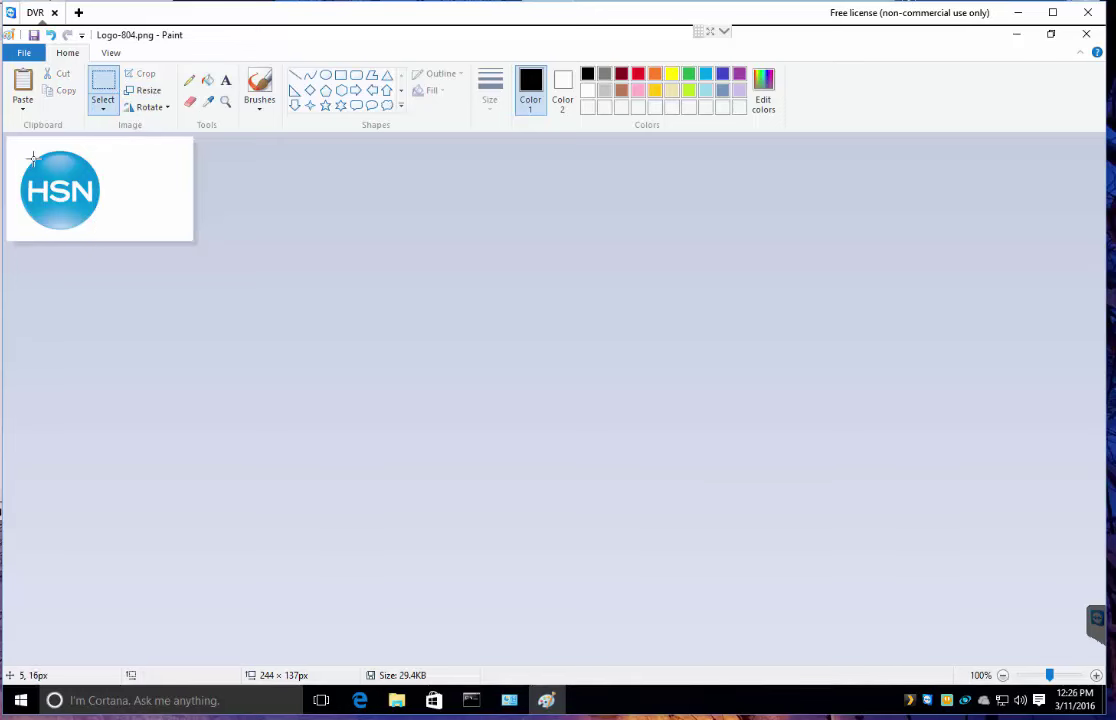
left_click_drag(11, 149, 105, 235)
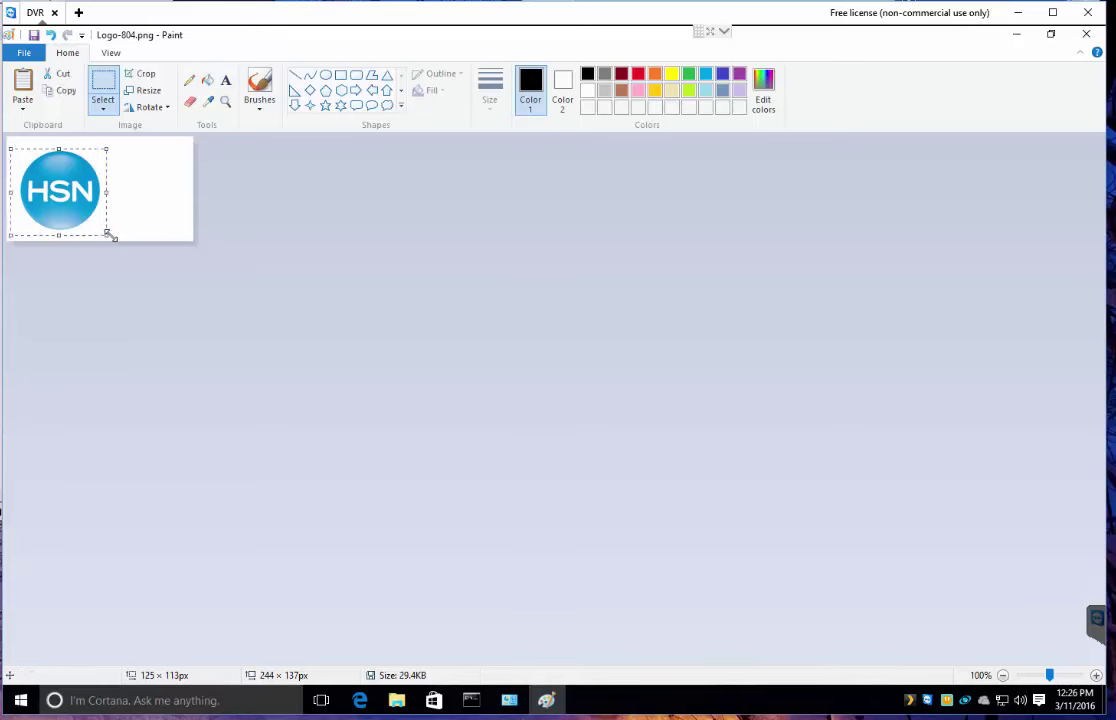
key("Delete")
key("ctrl+v")
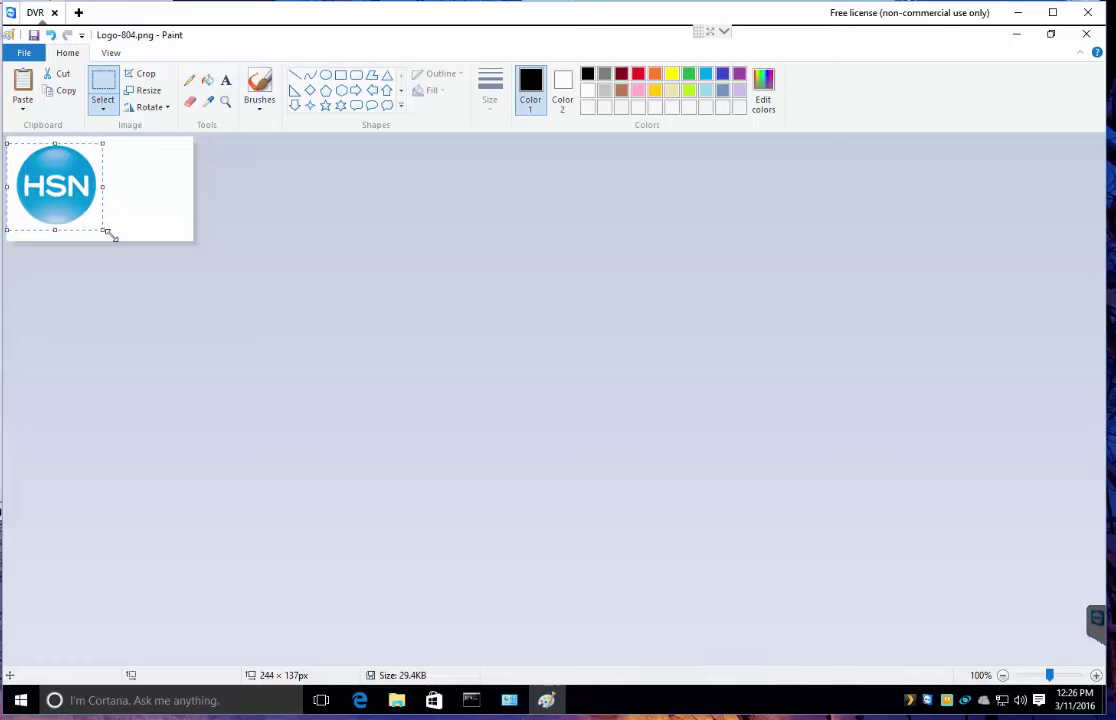
key("Right")
key("Right")
key("Right")
key("Right")
key("Right")
key("Right")
key("Right")
key("Right")
key("Right")
key("Right")
key("Right")
key("Down")
key("Down")
key("Down")
key("Down")
key("Right")
key("Right")
key("Right")
key("Right")
key("Right")
key("Right")
key("Right")
key("Right")
key("Right")
key("Right")
key("Right")
key("Right")
key("Right")
key("Right")
key("Right")
key("Right")
key("Right")
key("Right")
key("Right")
key("Right")
key("Left")
key("Down")
left_click(286, 296)
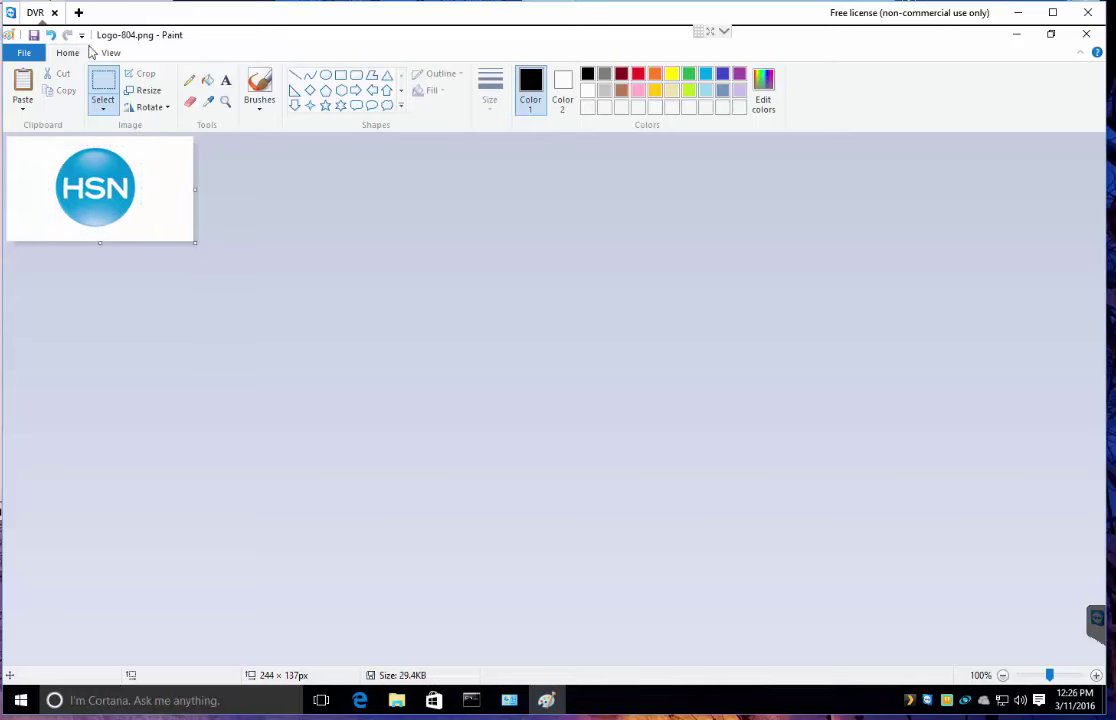
left_click(33, 37)
key("alt+F4")
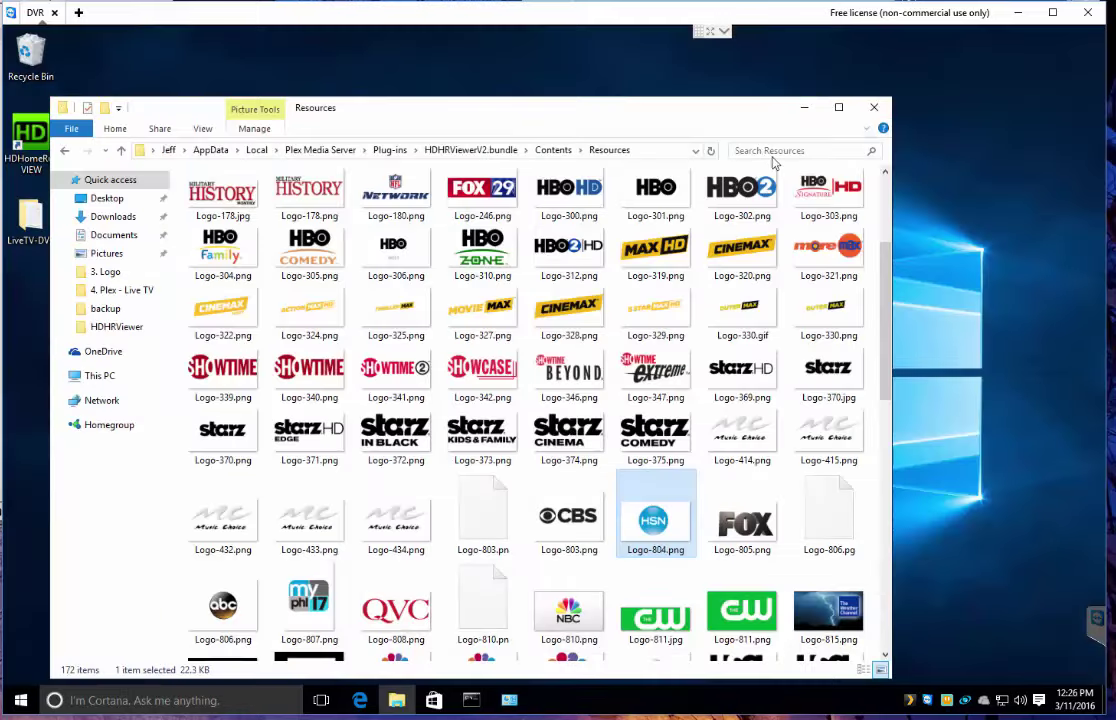
Step: Switch to Plex in the browser, reload the All Channels list and check the logos of channels 804 and 806
left_click(370, 705)
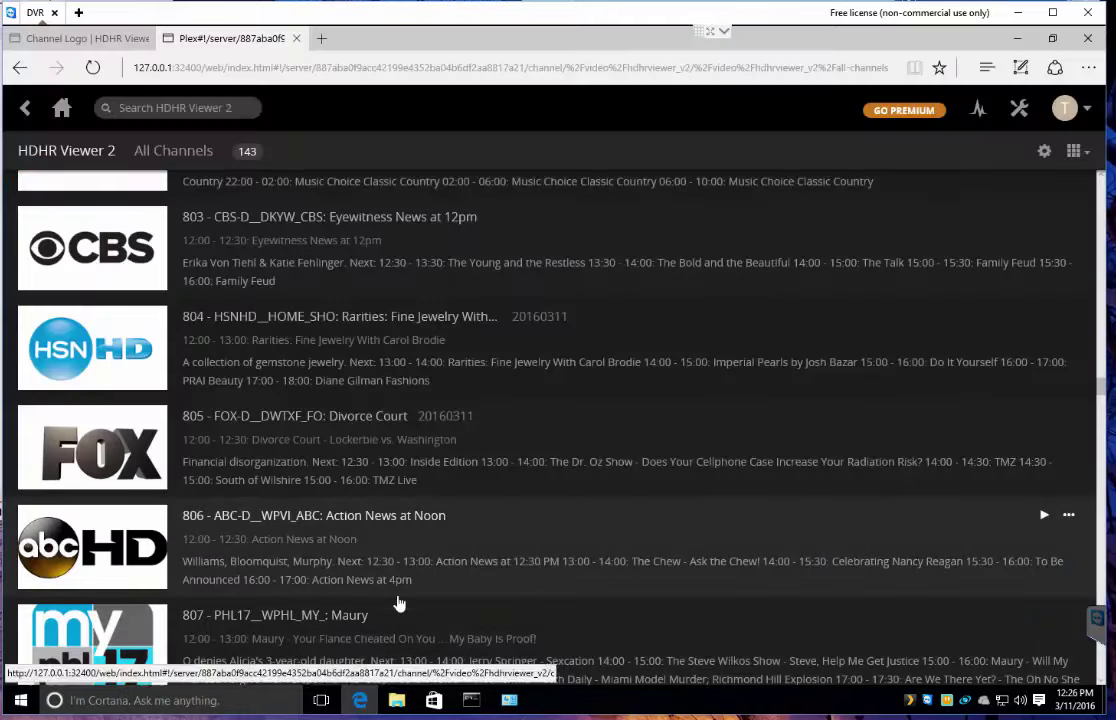
left_click(86, 157)
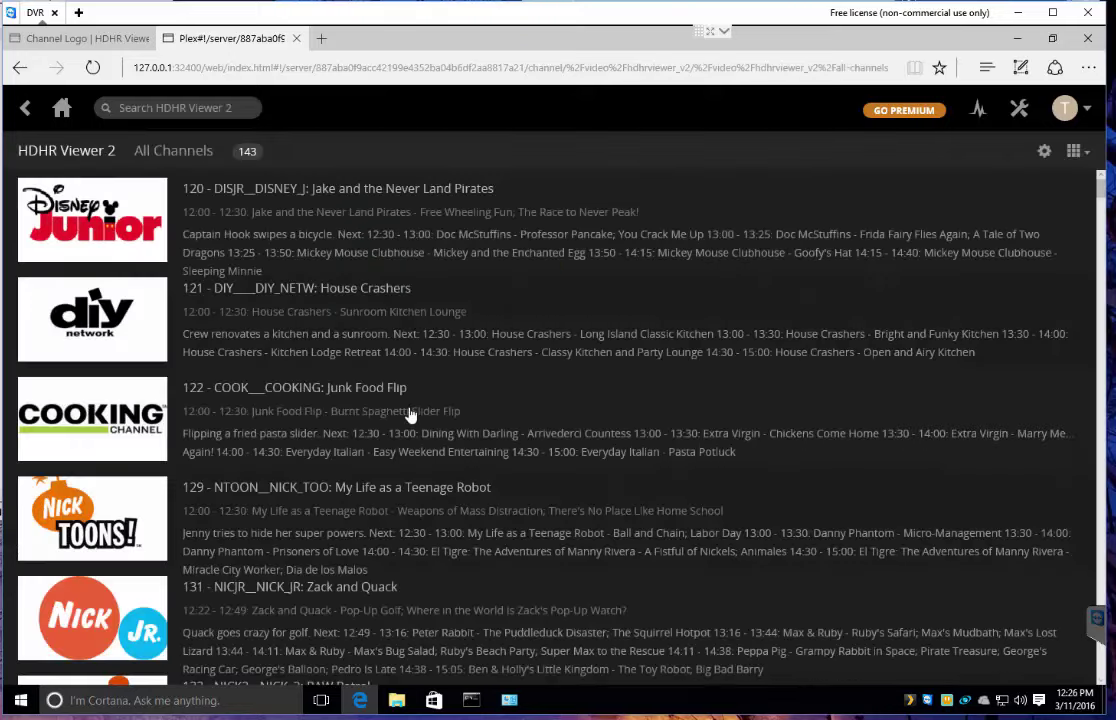
scroll(409, 415, "down", 2)
scroll(409, 415, "down", 5)
scroll(409, 415, "down", 20)
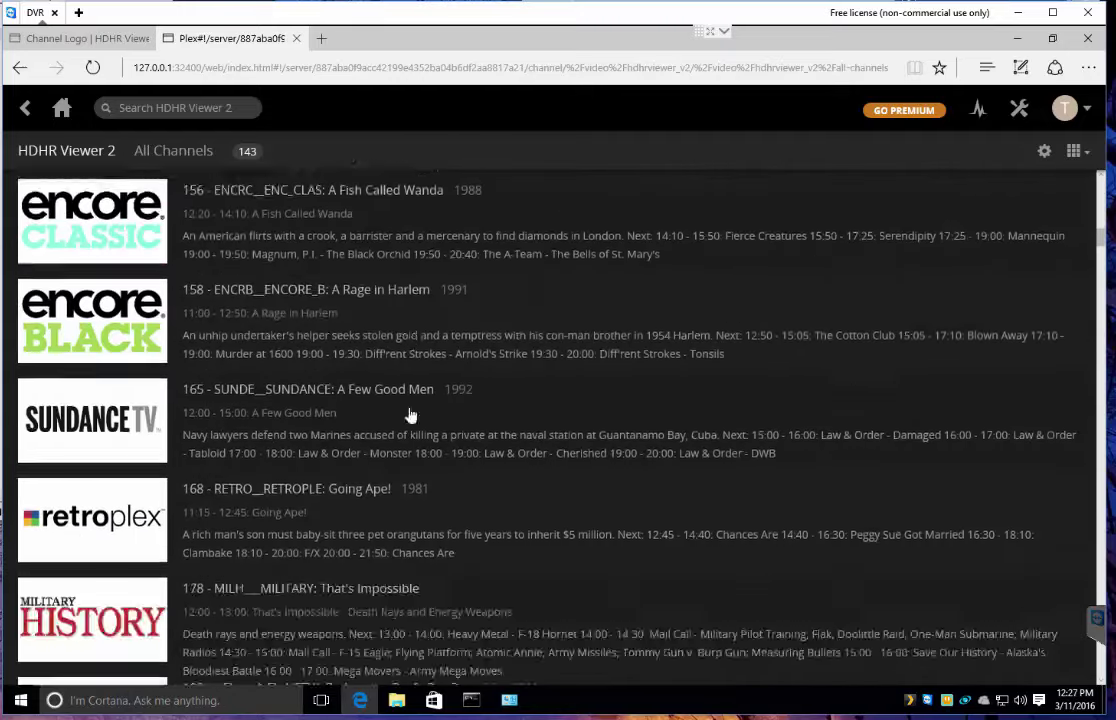
scroll(409, 415, "down", 20)
scroll(416, 418, "up", 3)
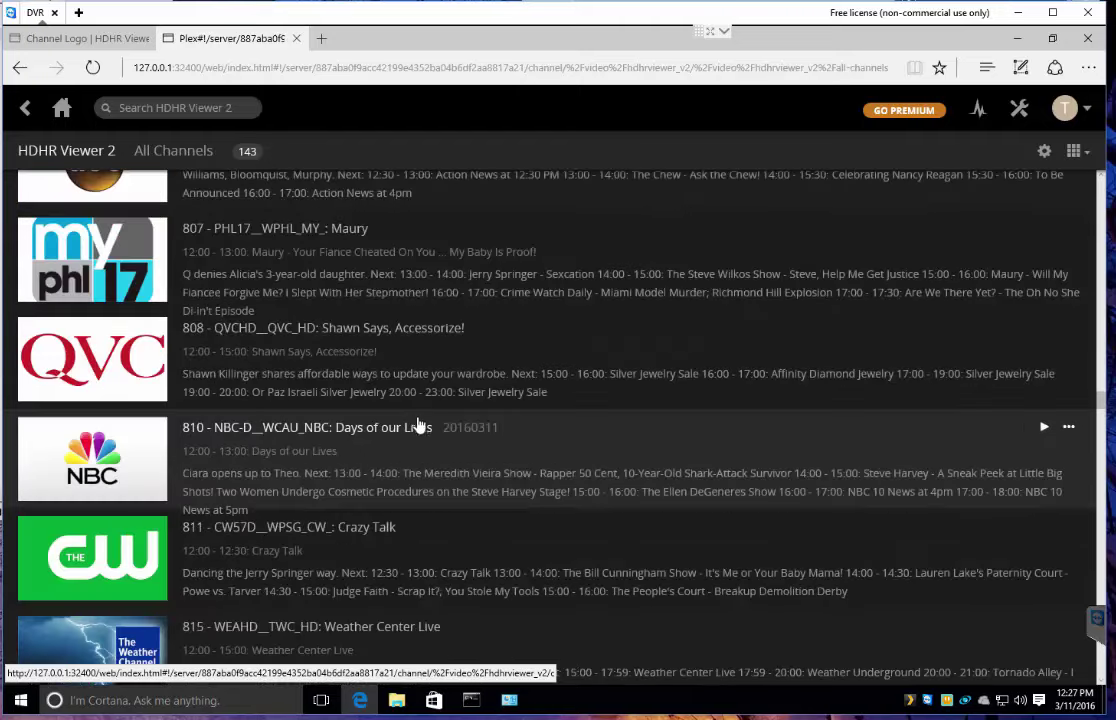
scroll(418, 425, "up", 5)
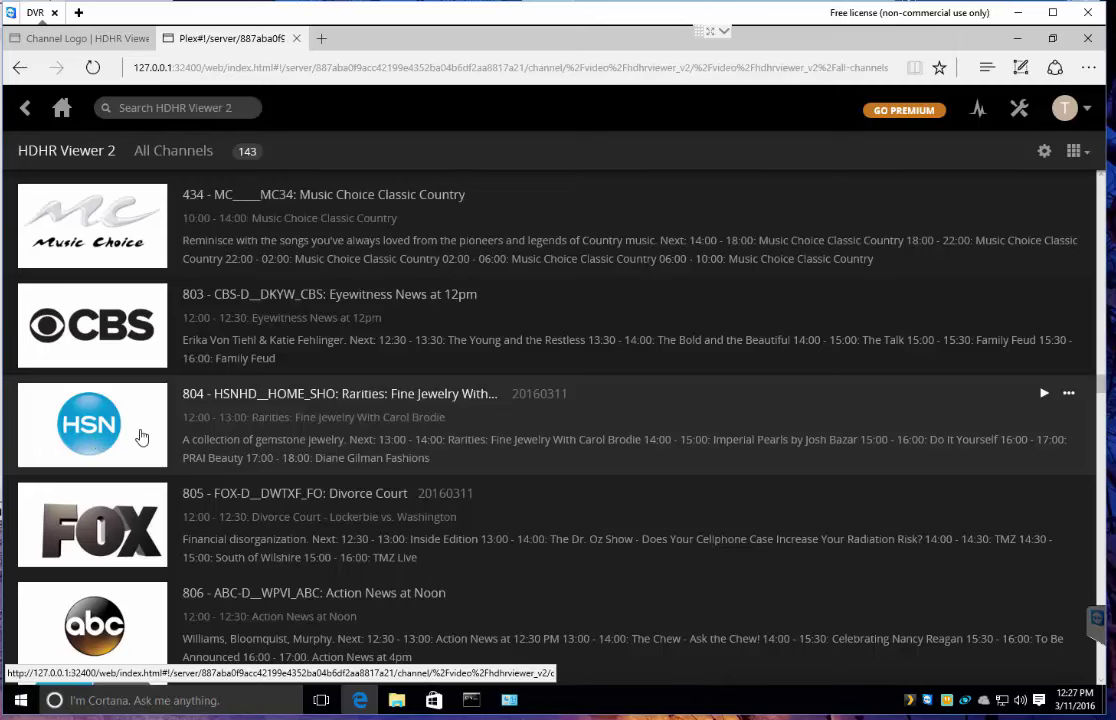
scroll(141, 437, "down", 2)
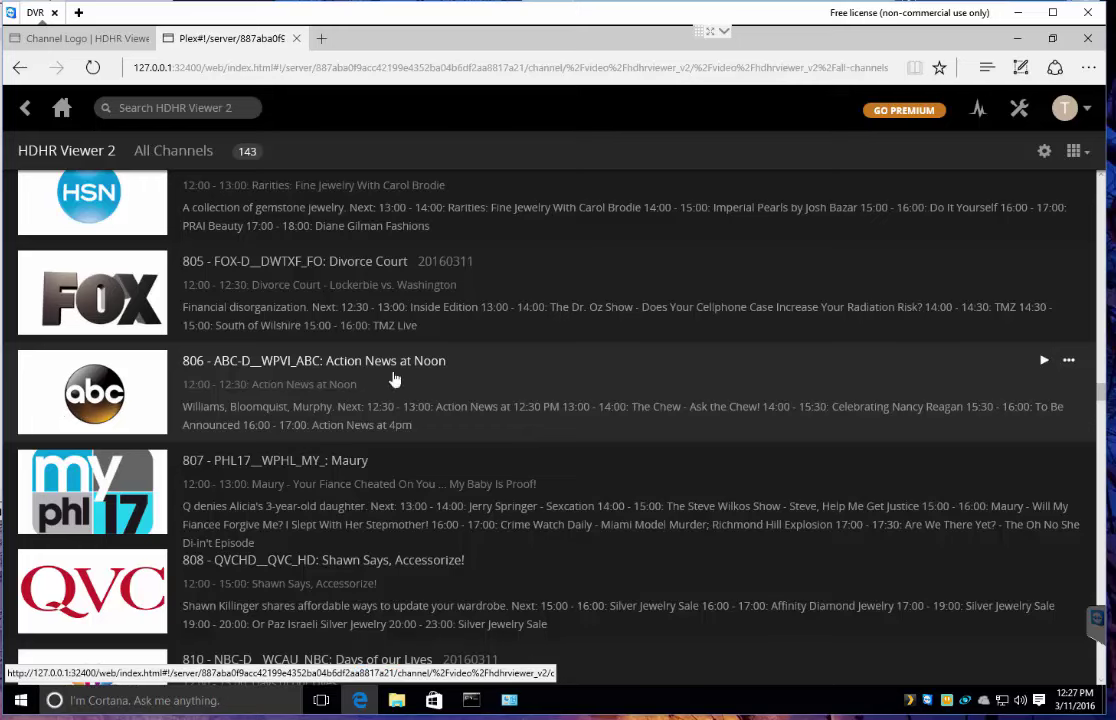
scroll(519, 375, "up", 10)
scroll(519, 381, "up", 20)
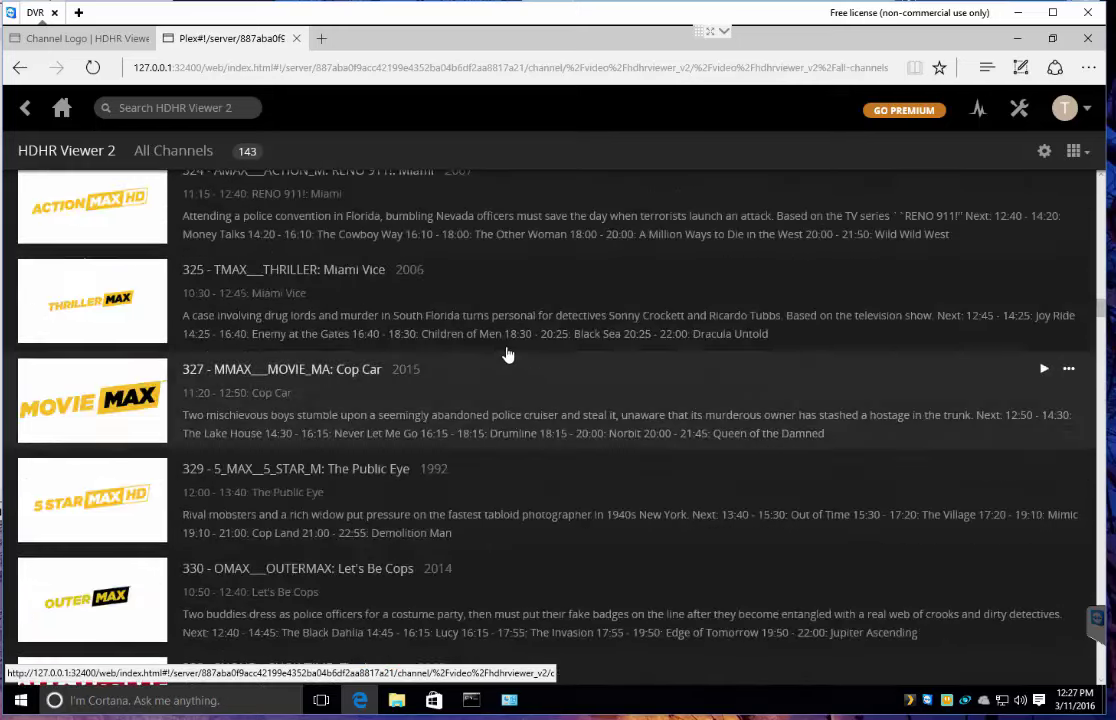
scroll(480, 345, "up", 10)
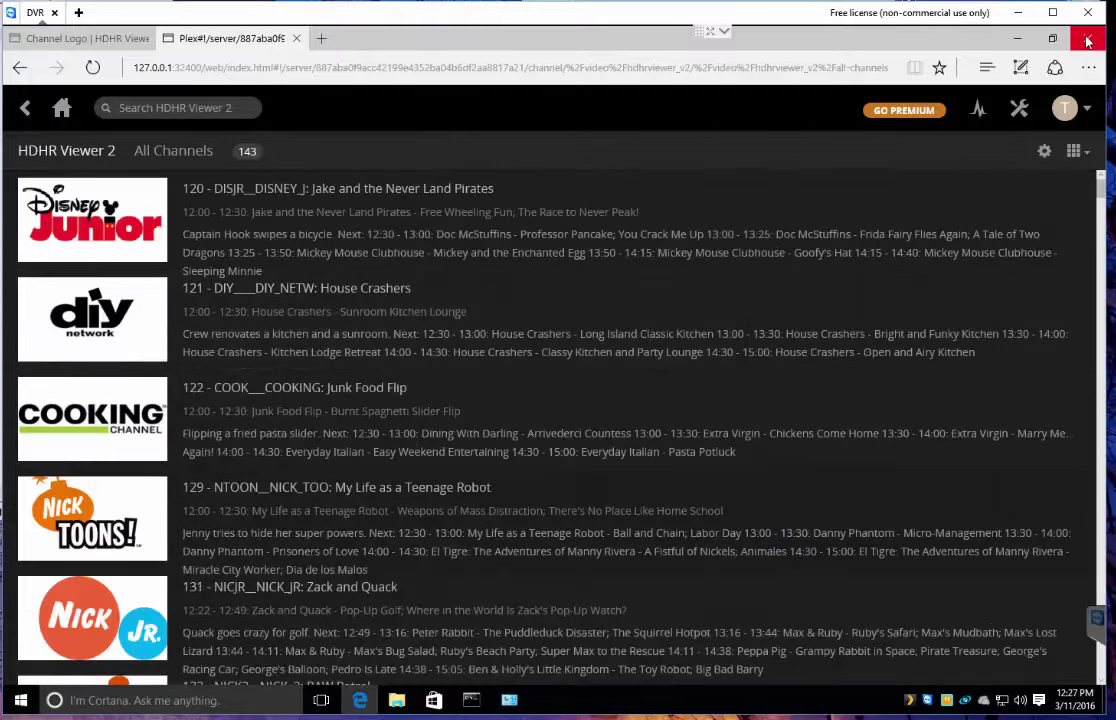
Step: Close the browser with its Plex and Channel Logo pages, and close the File Explorer window
left_click(297, 39)
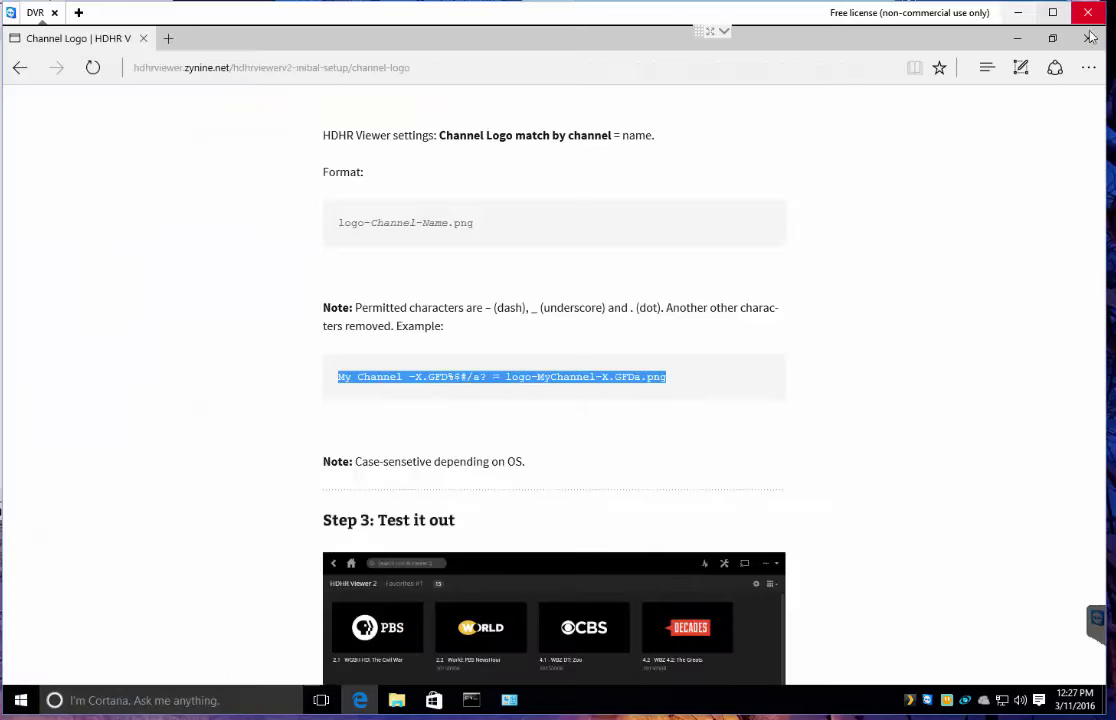
left_click(1088, 40)
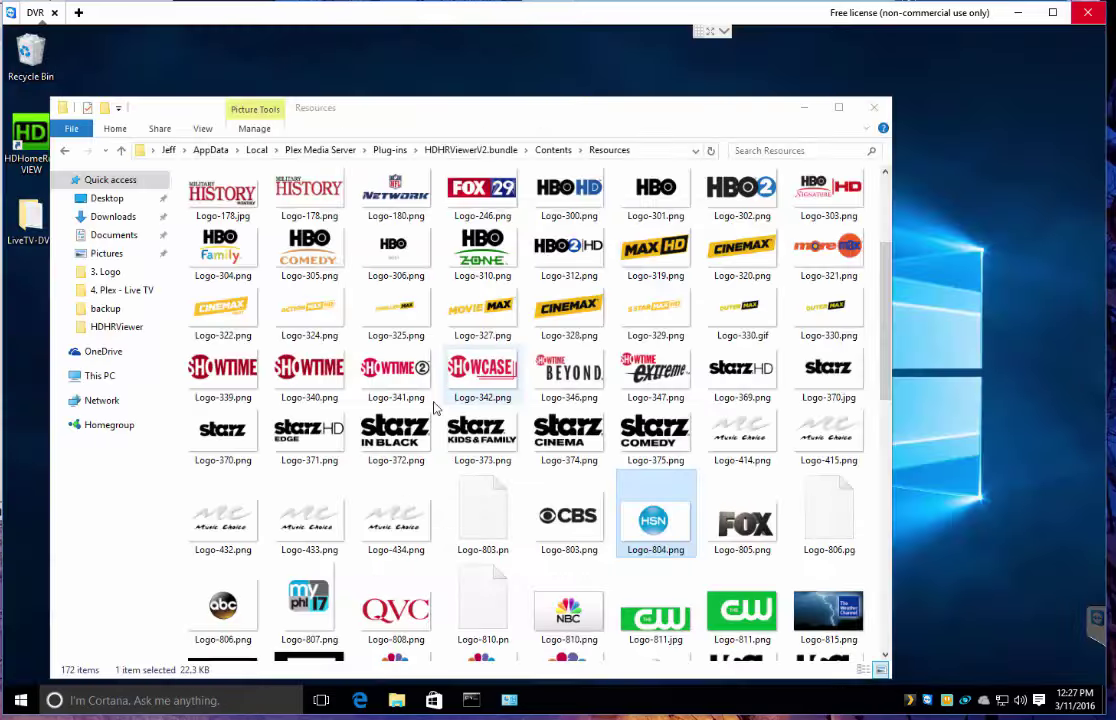
left_click(110, 293)
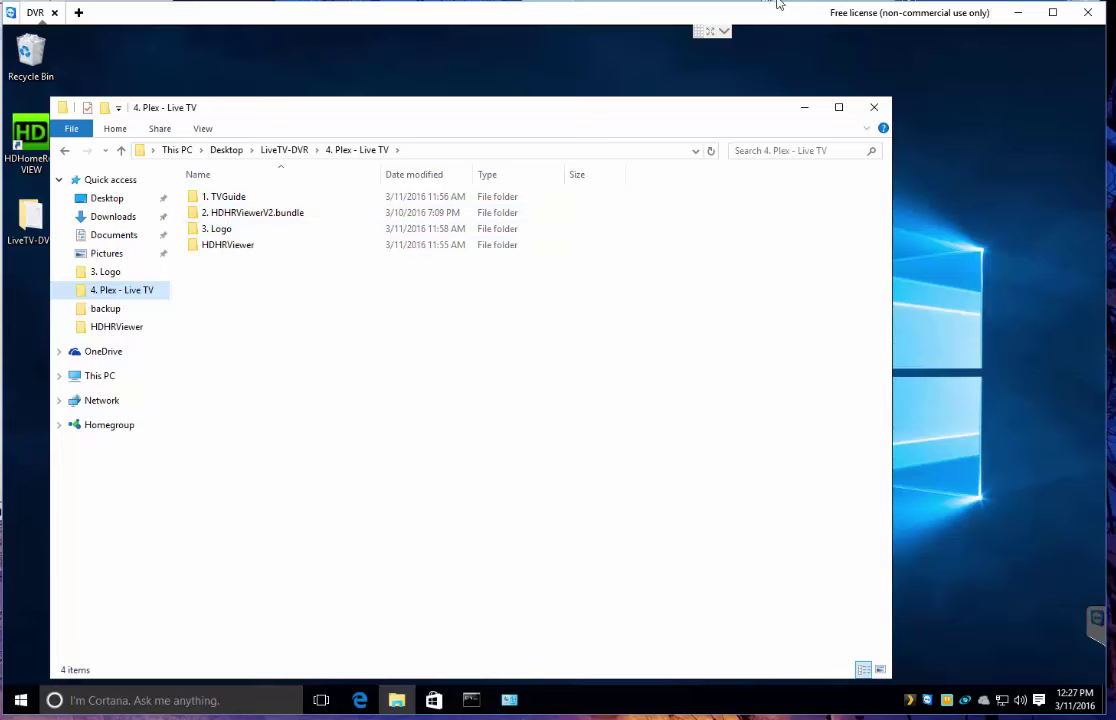
left_click(874, 107)
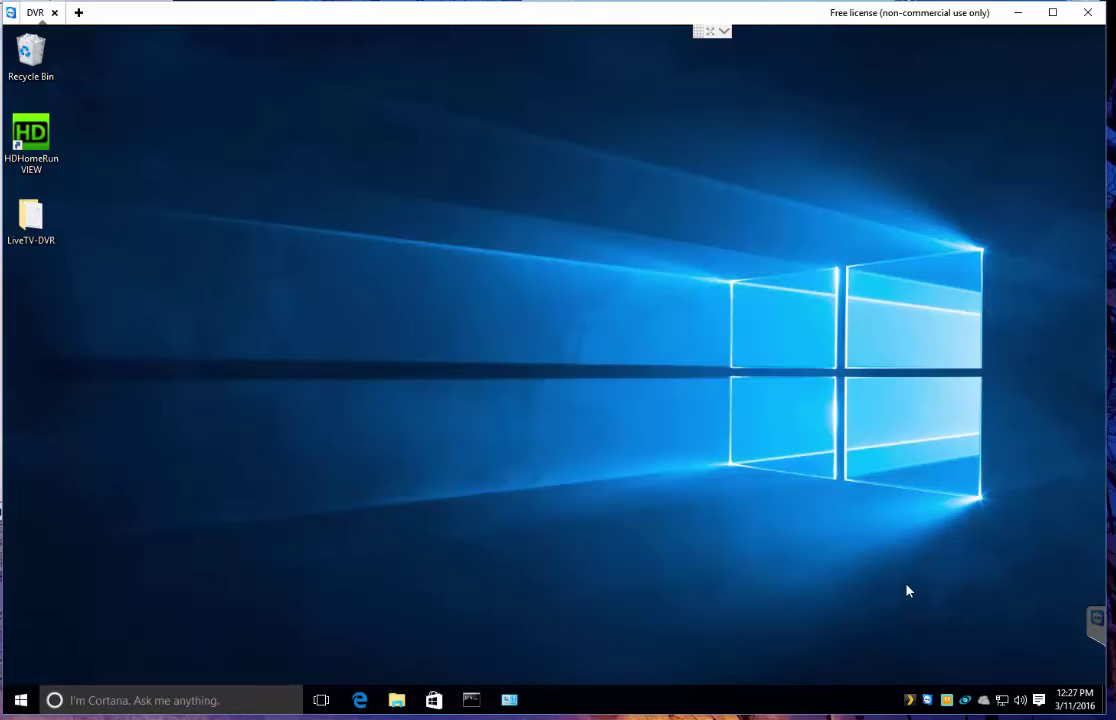
Step: Reopen Plex from the running media server and open the personal favorites list in the HDHR Viewer 2 channel
right_click(910, 700)
left_click(962, 552)
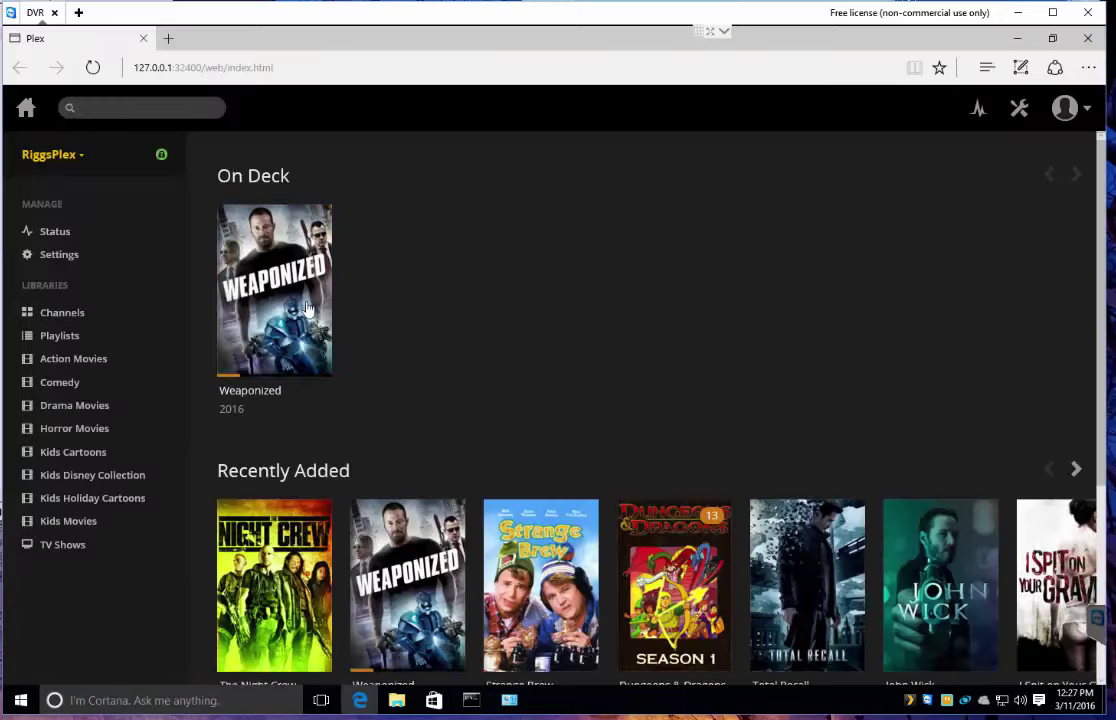
scroll(300, 450, "down", 3)
left_click(274, 536)
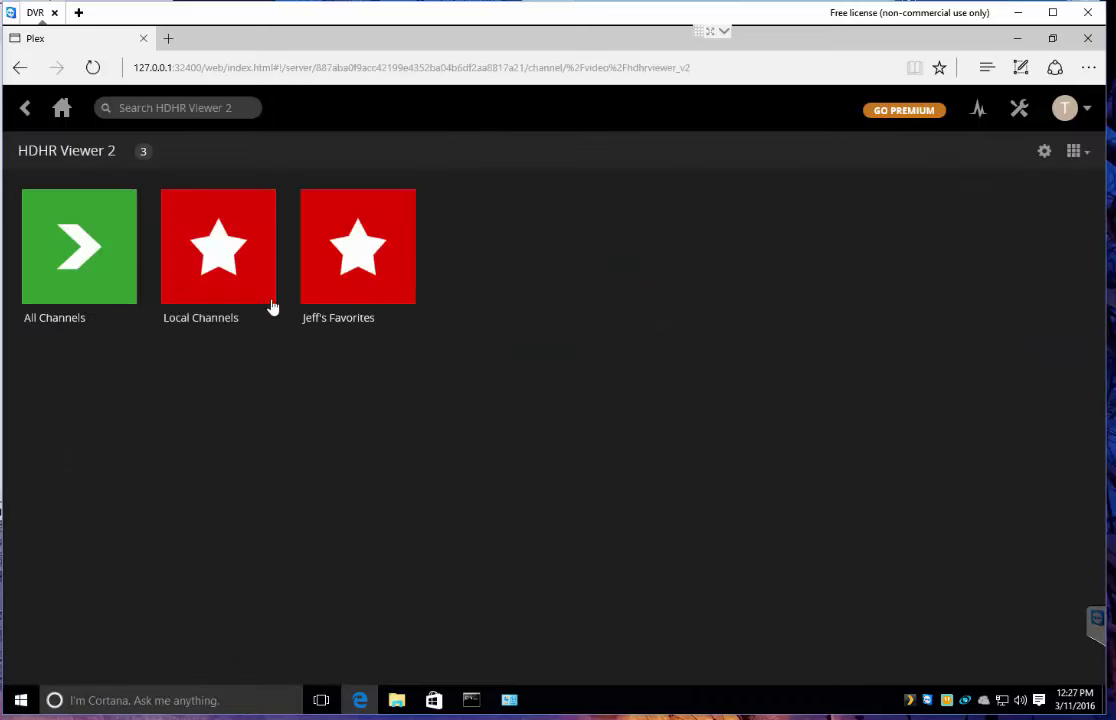
left_click(347, 260)
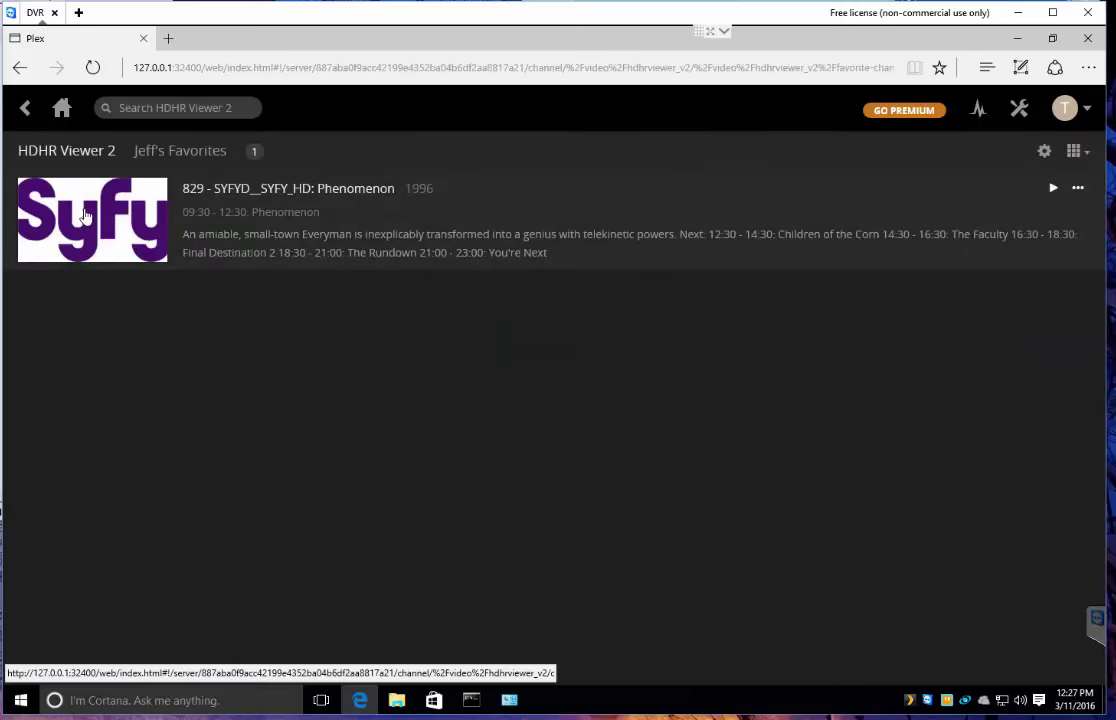
Step: Open the details of channel 829 SYFY HD and expand the description to read the upcoming programs
left_click(185, 244)
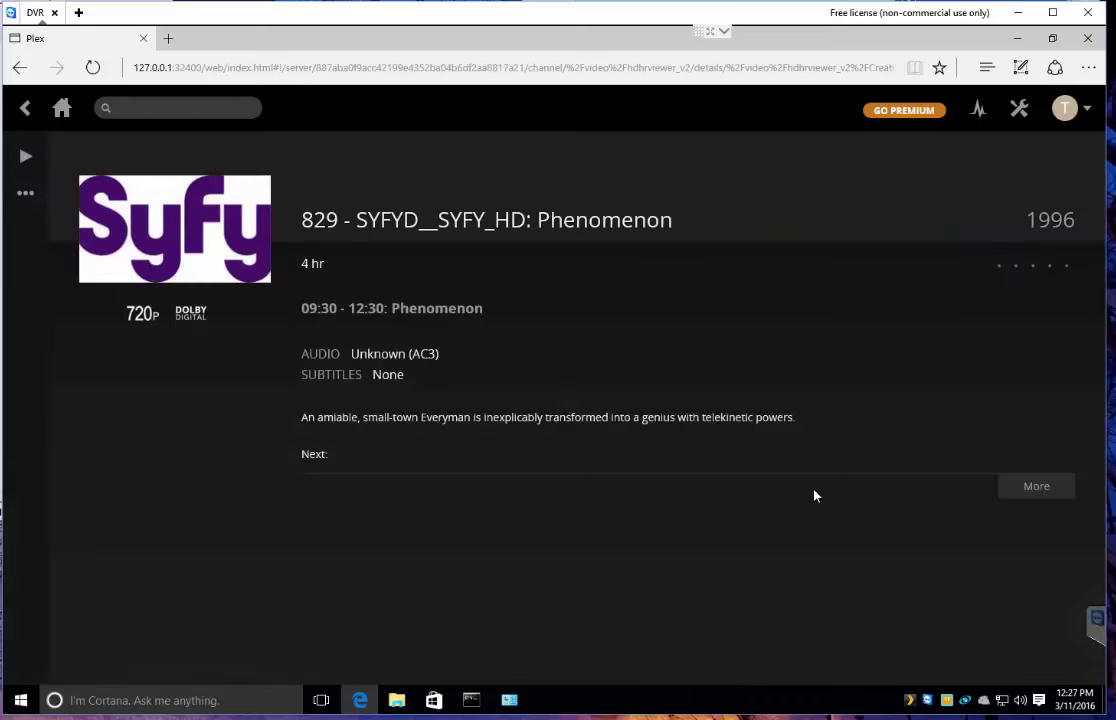
left_click(1021, 493)
scroll(485, 525, "down", 1)
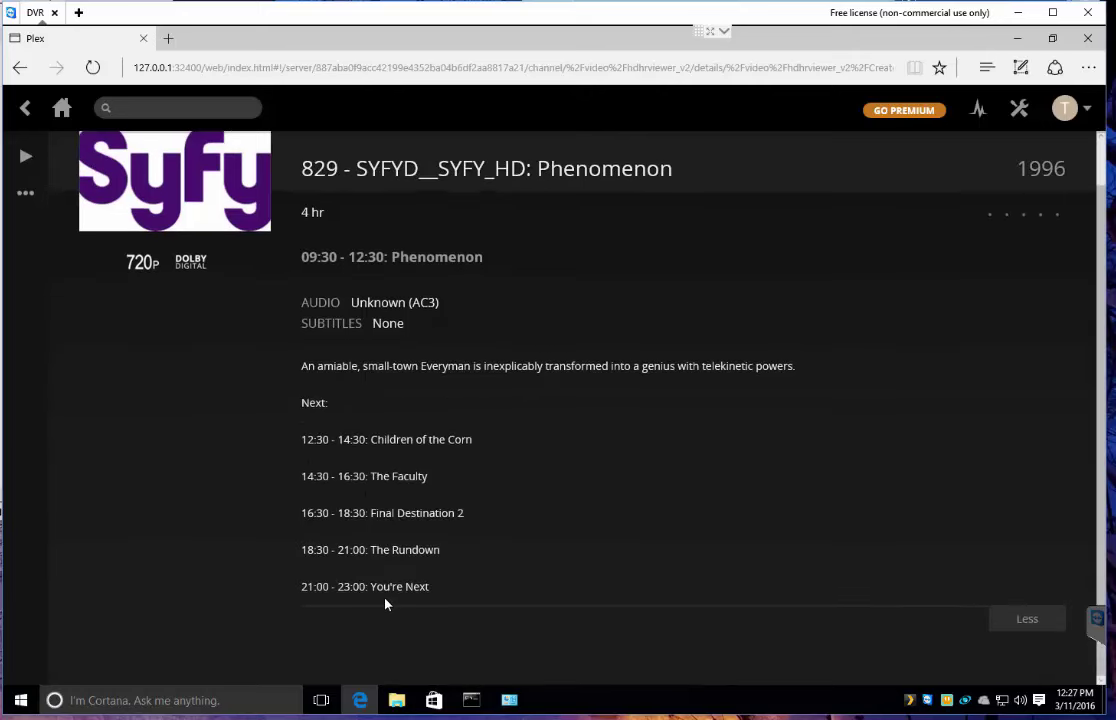
Step: Play channel 829 SYFY HD live to test the stream, pause it, and close the player and the browser
scroll(469, 571, "up", 1)
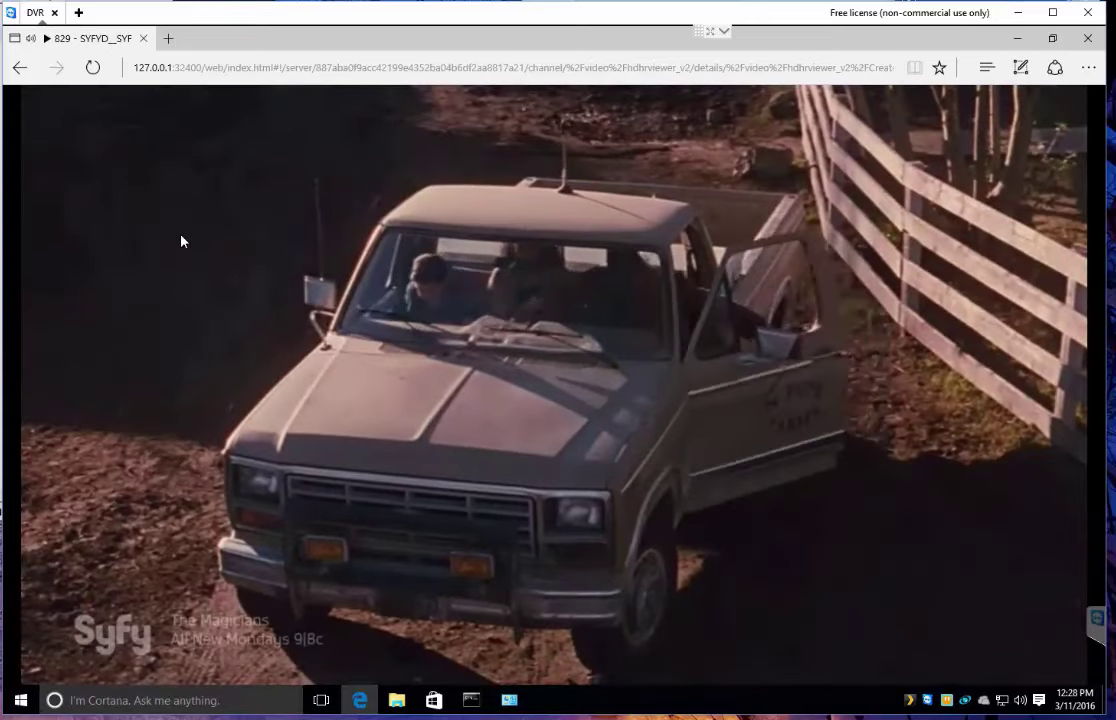
mouse_move(471, 330)
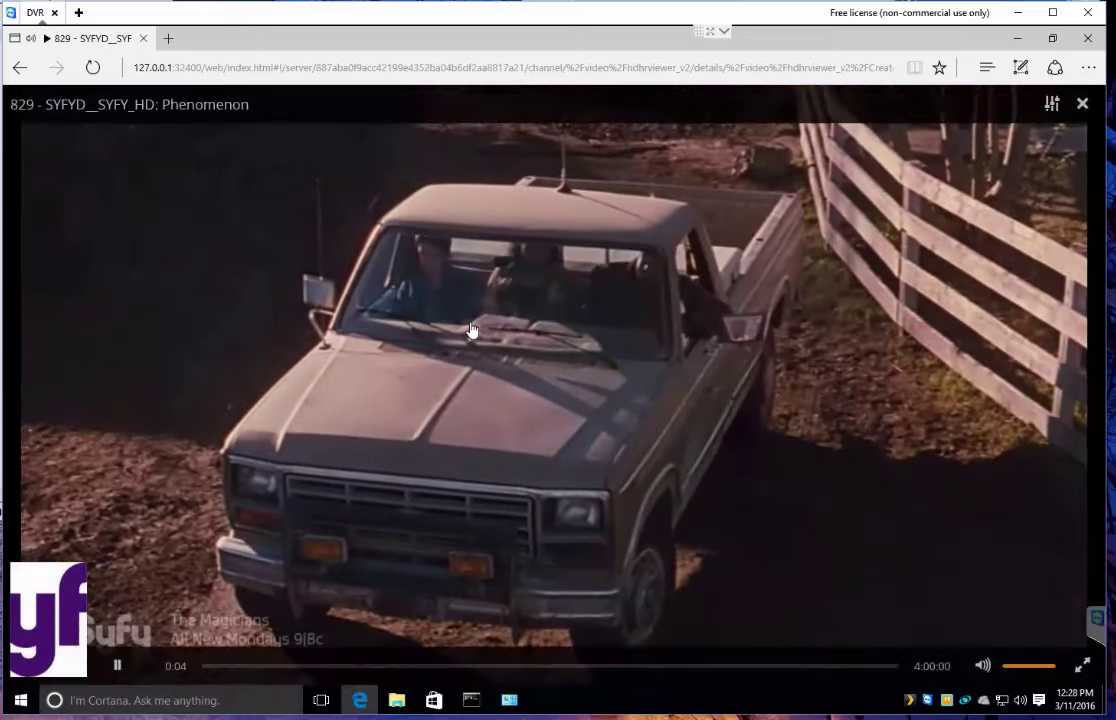
left_click(120, 667)
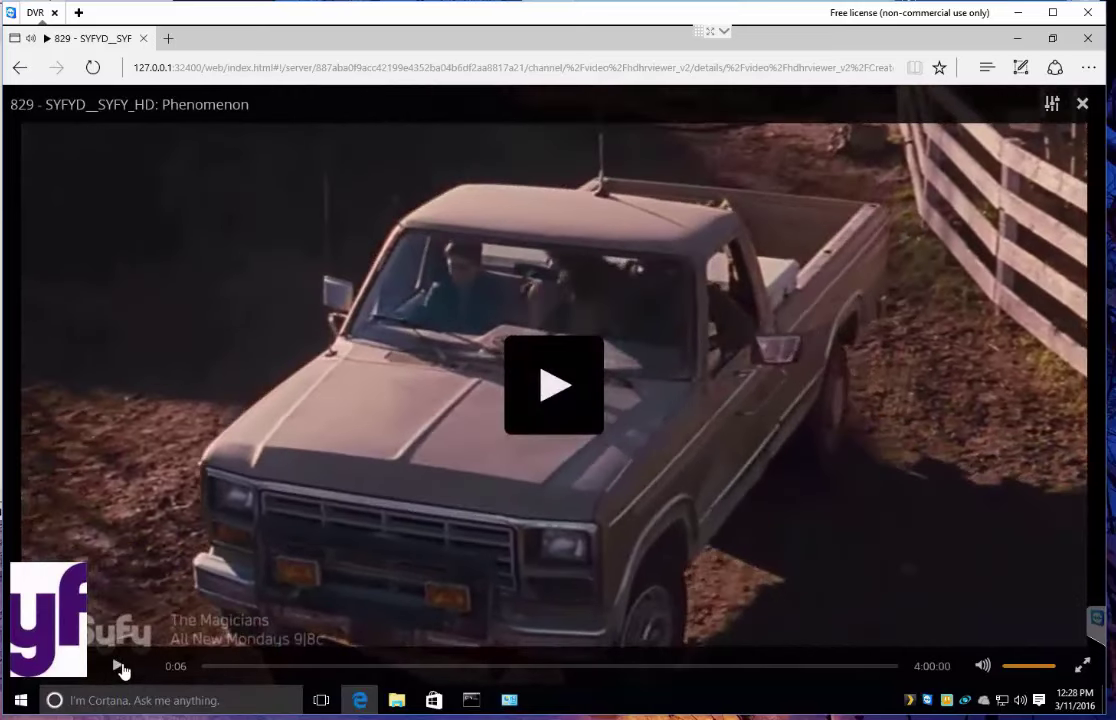
left_click(1082, 103)
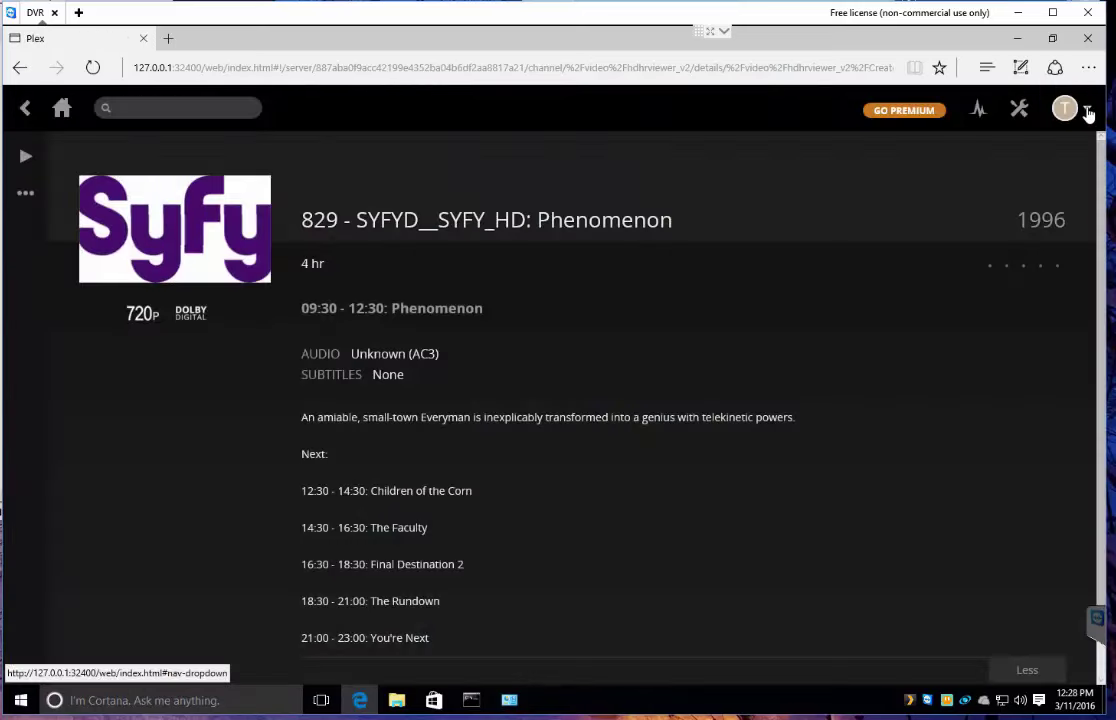
left_click(1089, 39)
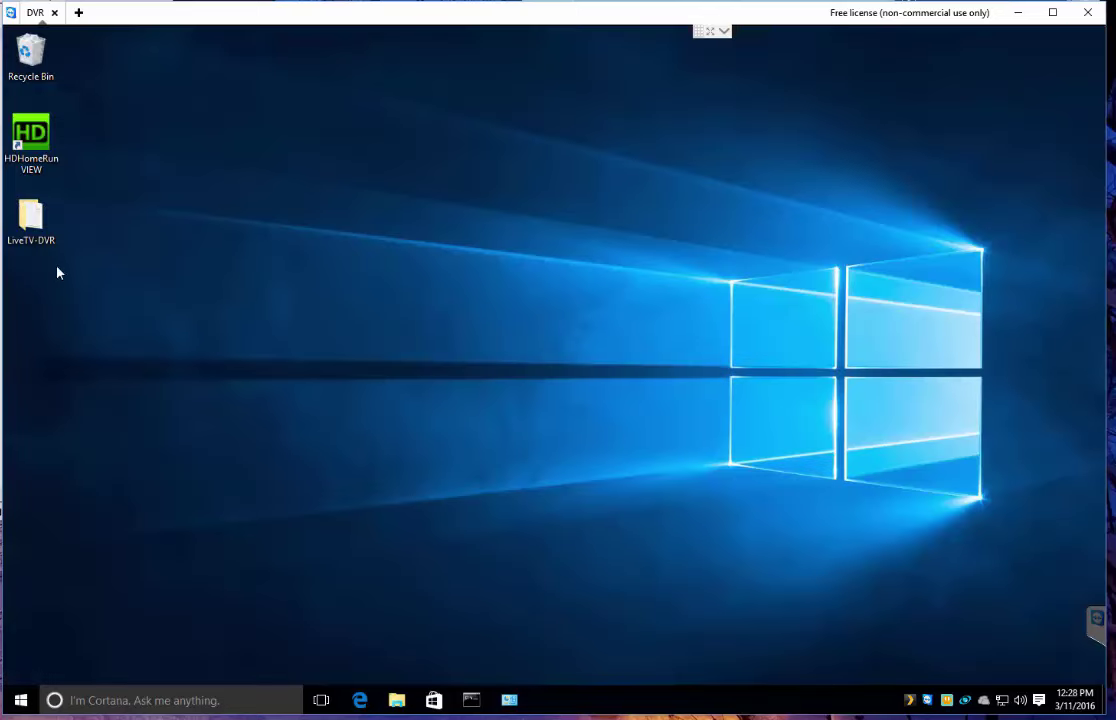
Step: Open the LiveTV-DVR folder on the desktop to review its numbered setup folders, including 5. NextPVR, and close it
double_click(30, 215)
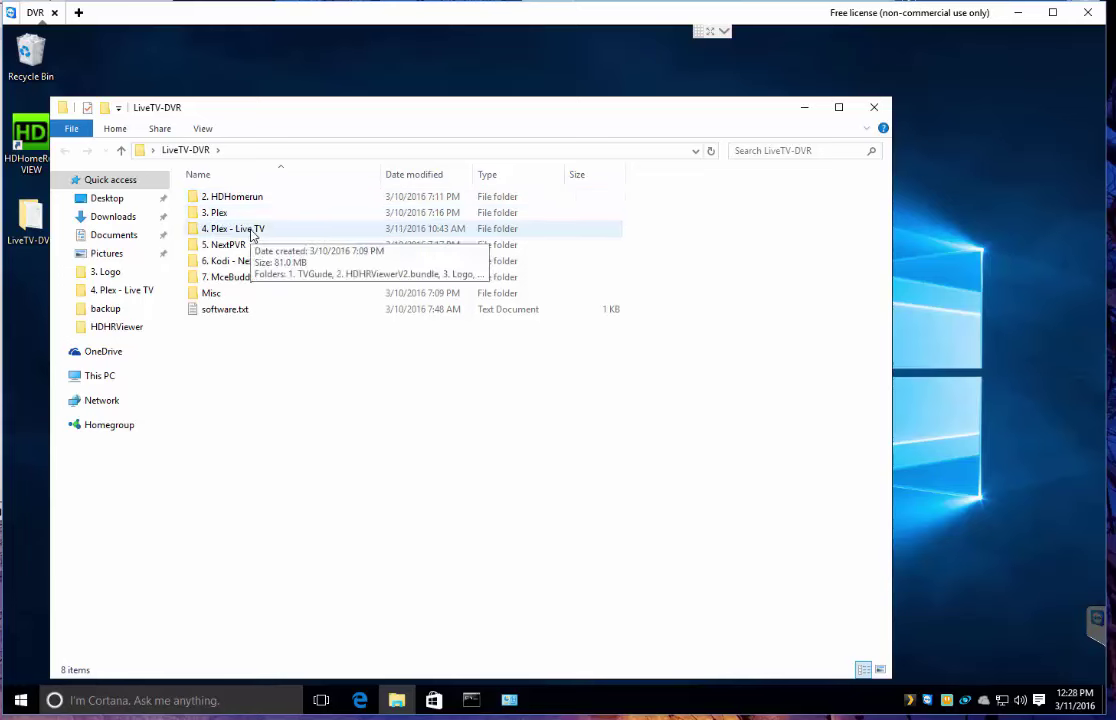
left_click(232, 245)
left_click(308, 433)
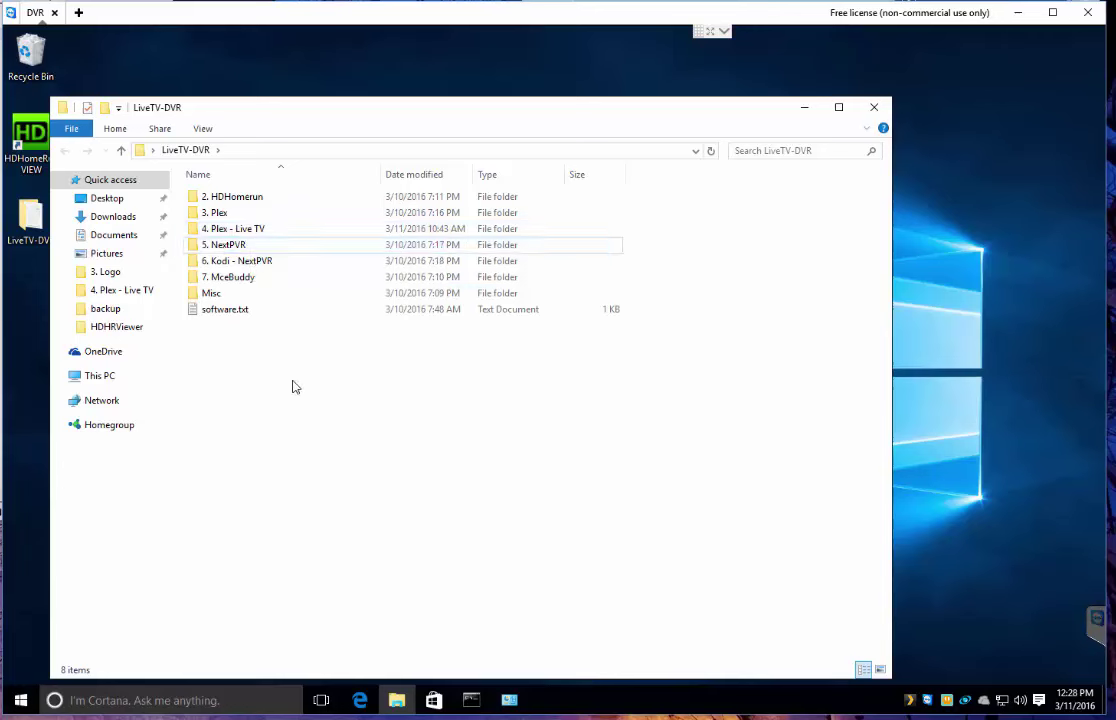
mouse_move(250, 266)
left_click(875, 107)
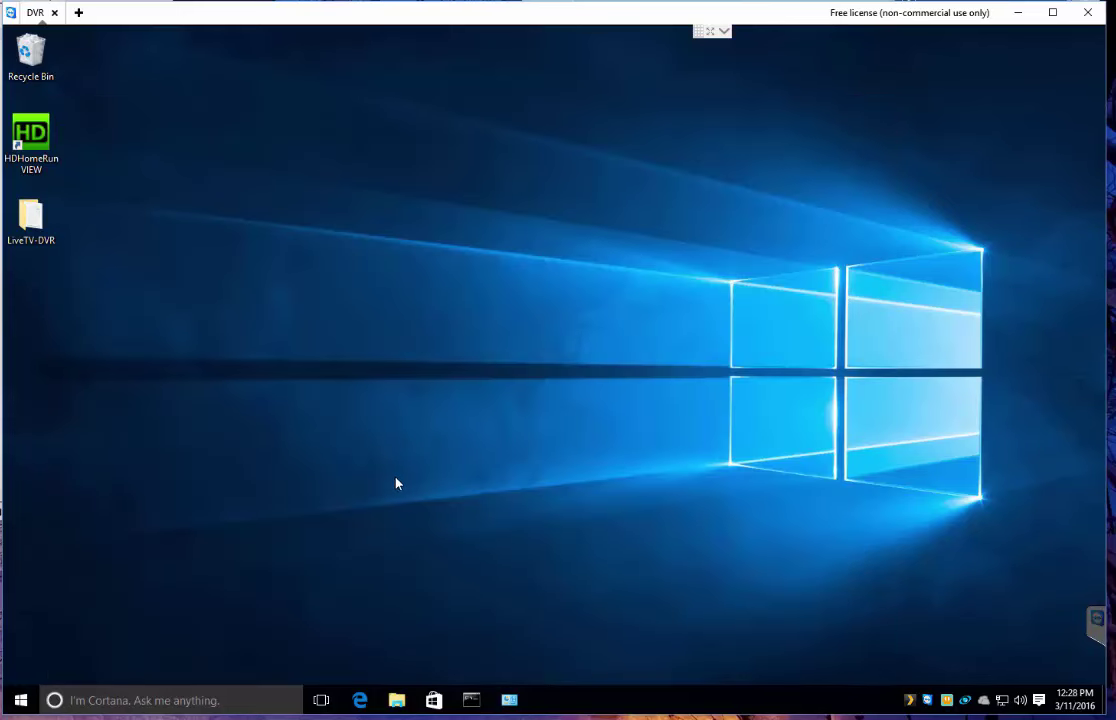